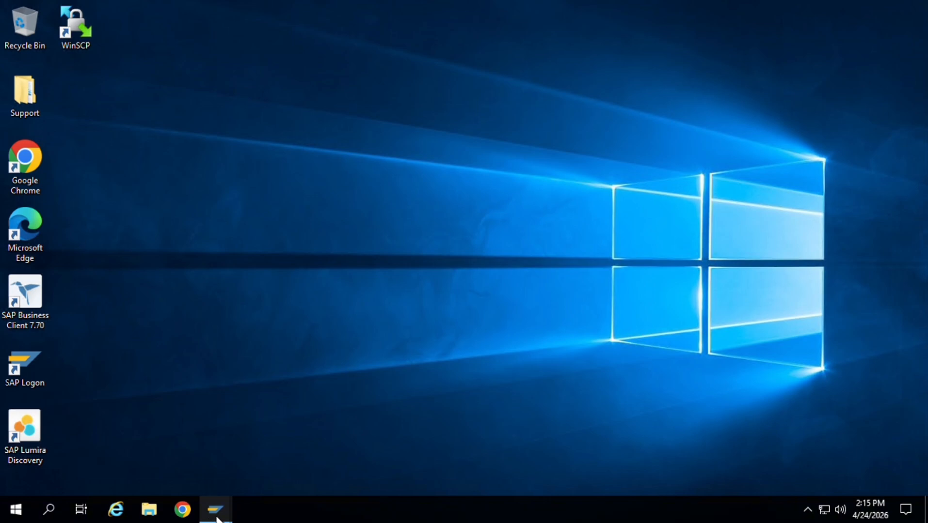
Switch to SAP Easy Access and open the SPRO - Execute Project transaction from the Customizing IMG tools.
mouse_move(215, 516)
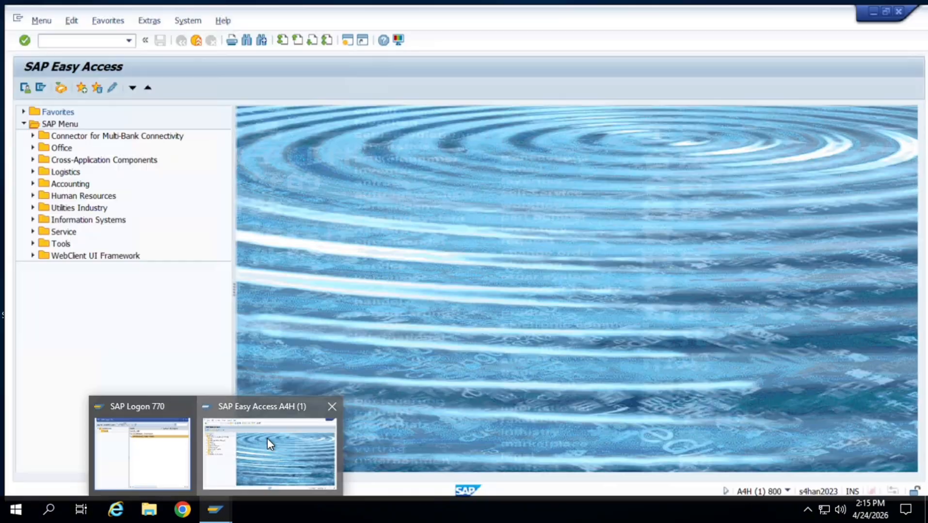
left_click(267, 439)
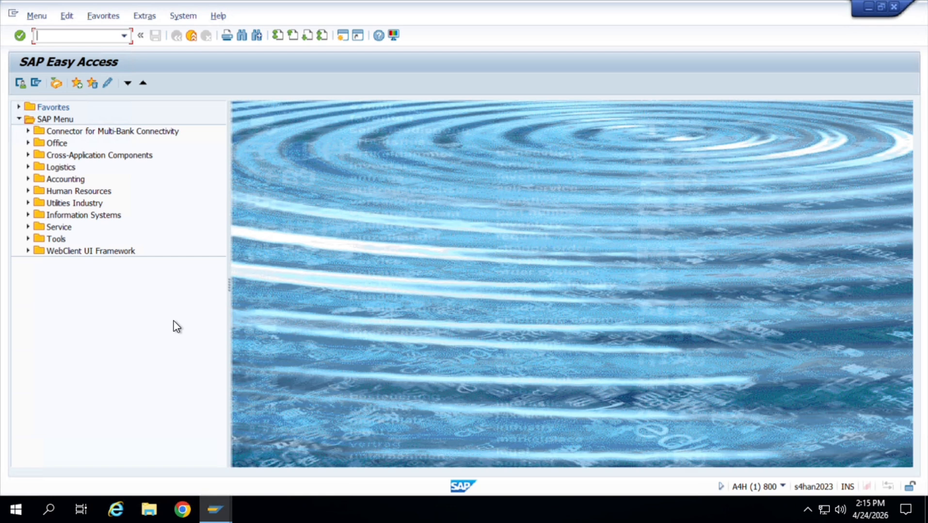
left_click(28, 240)
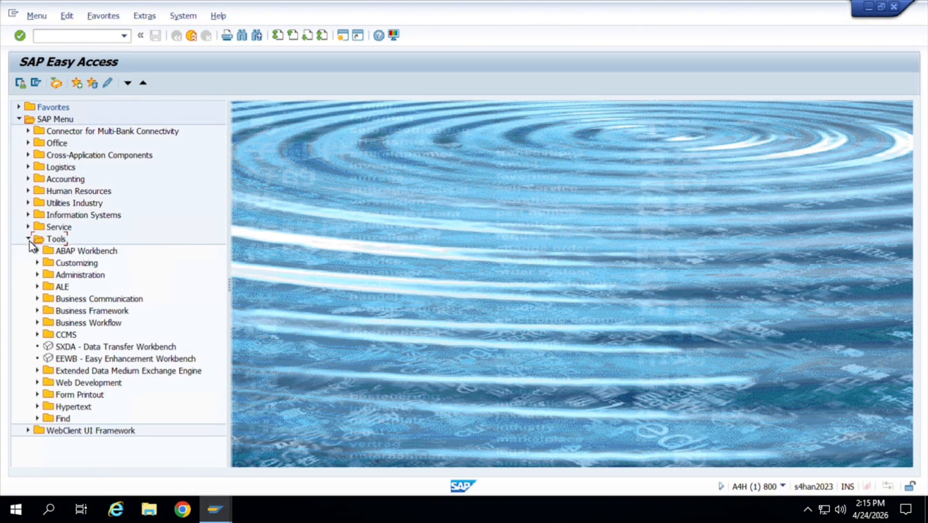
left_click(37, 263)
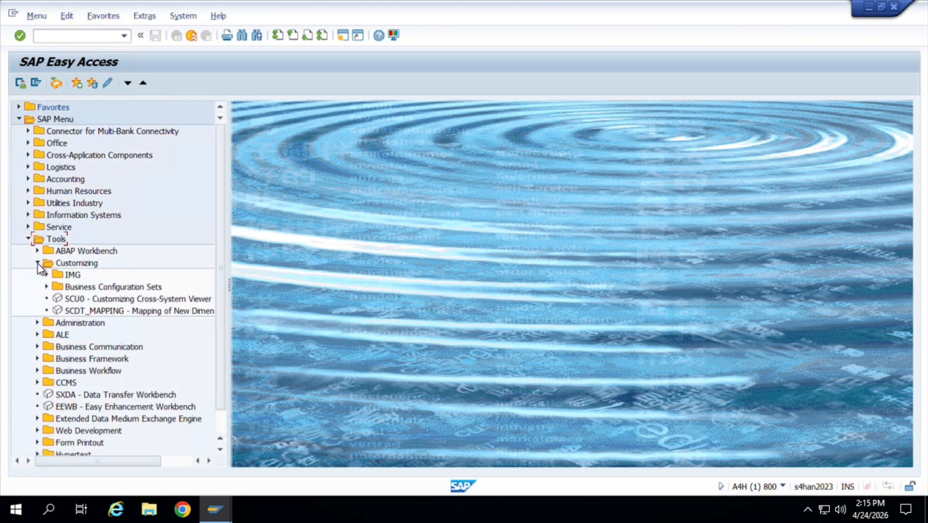
left_click(47, 275)
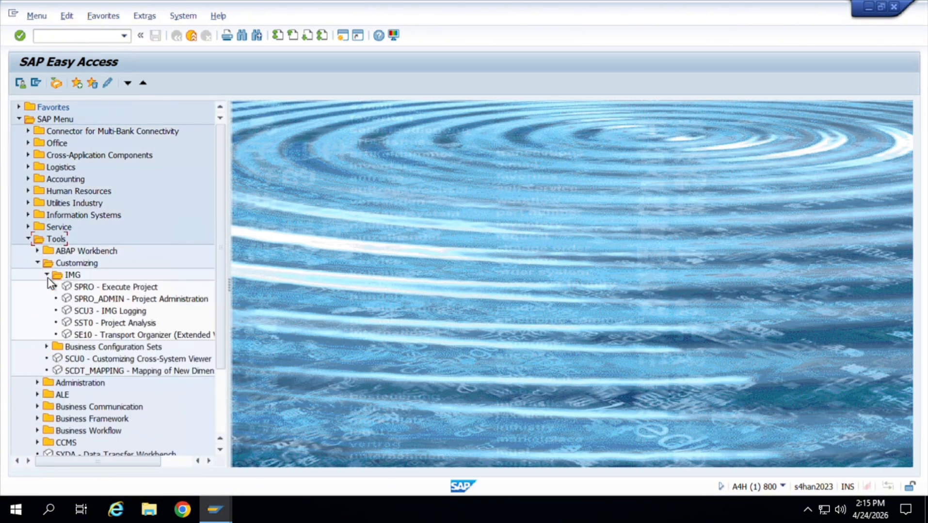
double_click(77, 288)
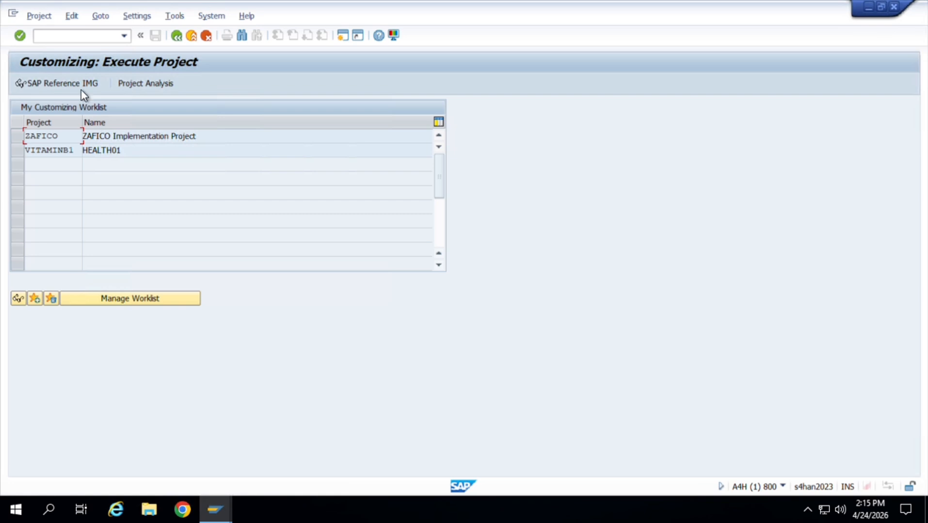
Display the SAP Reference IMG and open the Define company activity in the Financial Accounting definitions of Enterprise Structure.
left_click(79, 89)
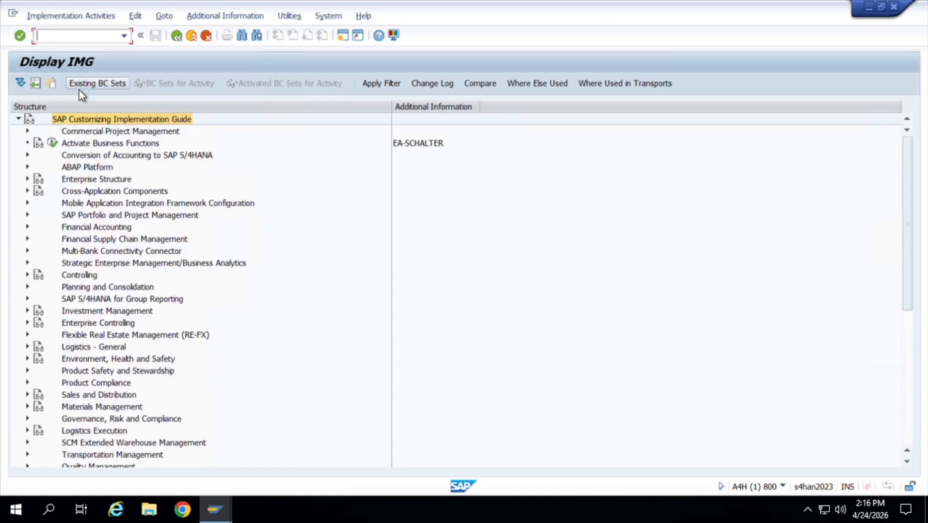
left_click(27, 181)
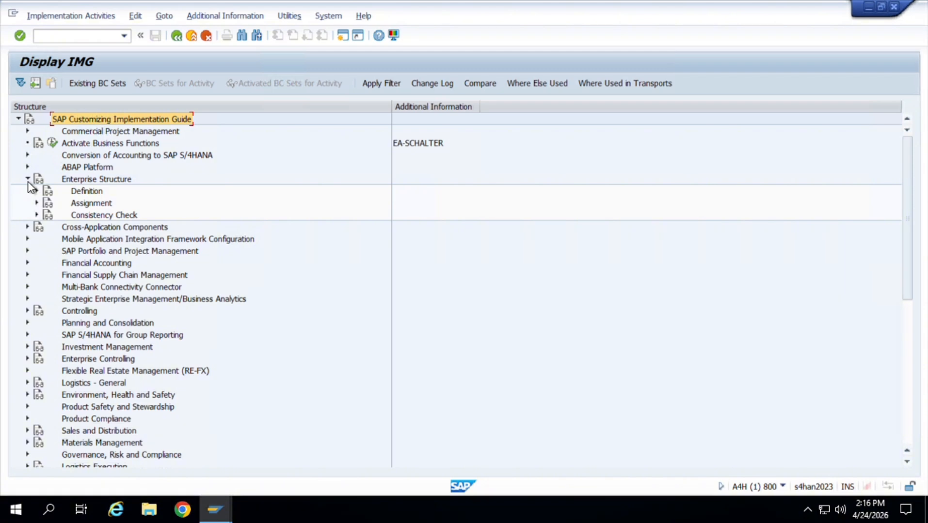
left_click(38, 192)
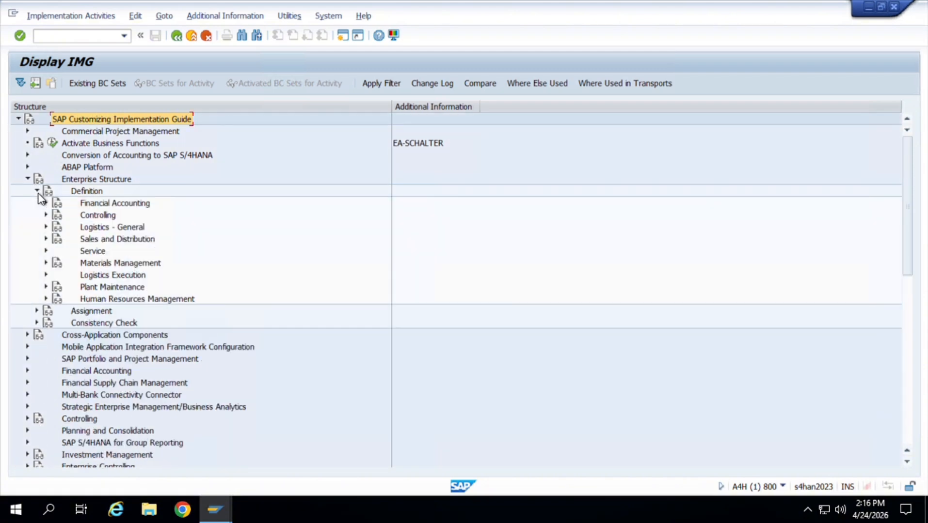
left_click(46, 203)
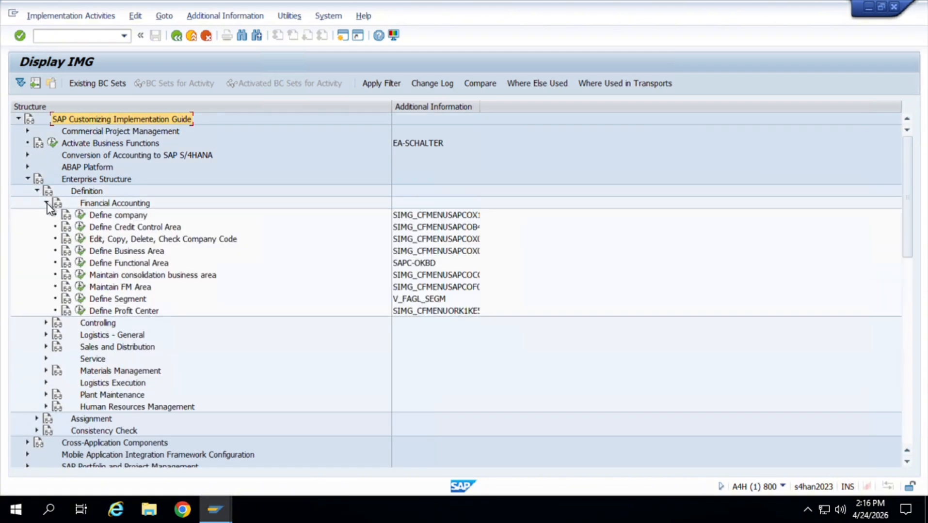
left_click(83, 217)
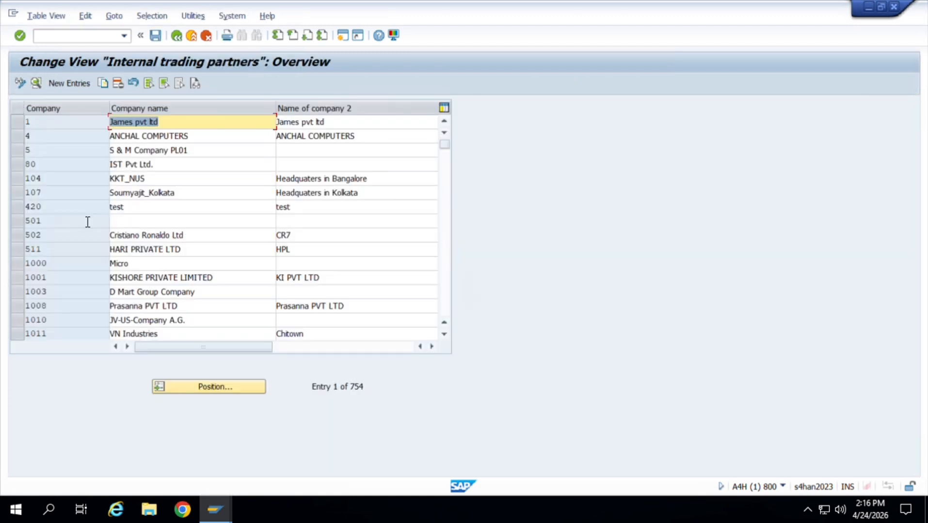
Create a new internal trading partner entry with the company ID AT01.
left_click(71, 84)
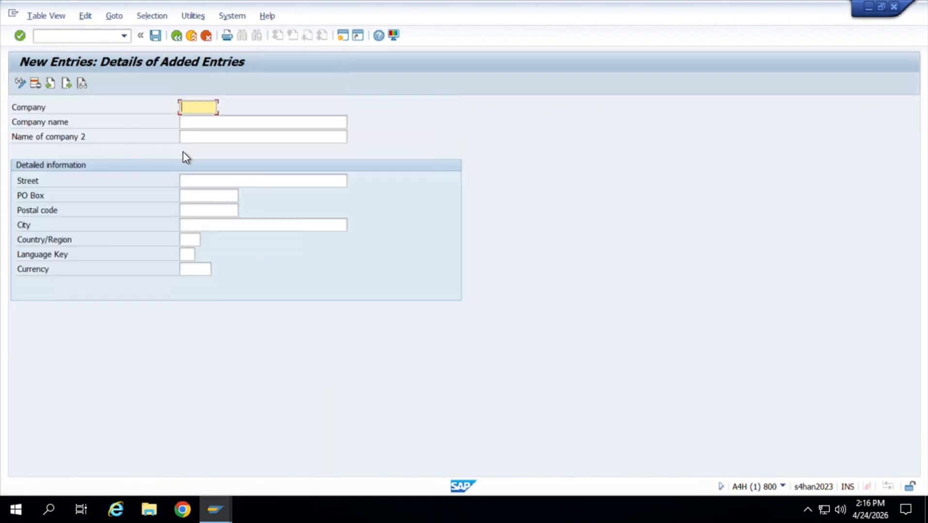
type("AT")
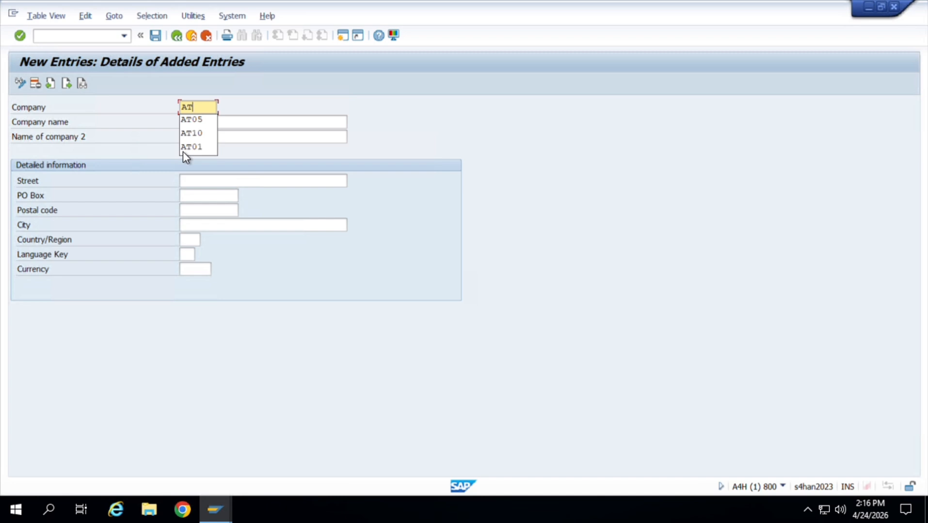
type("01")
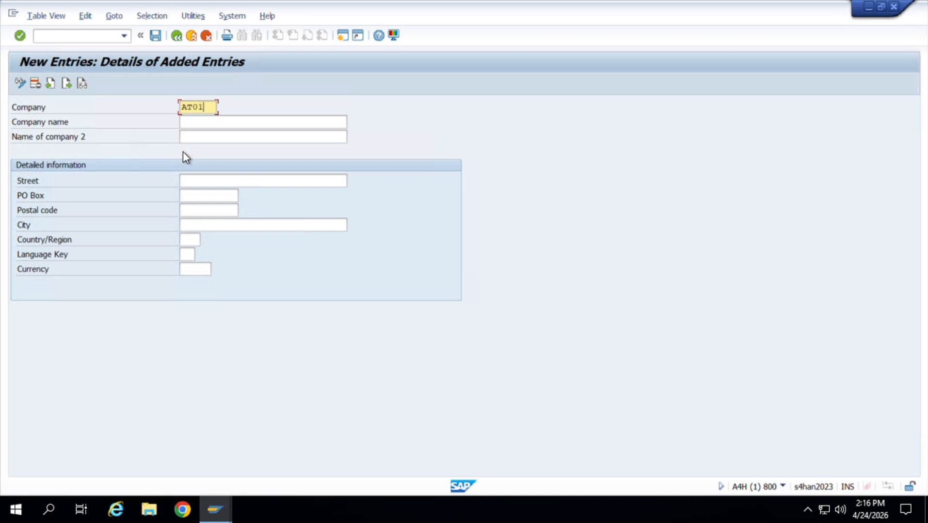
left_click(241, 129)
type("rEL")
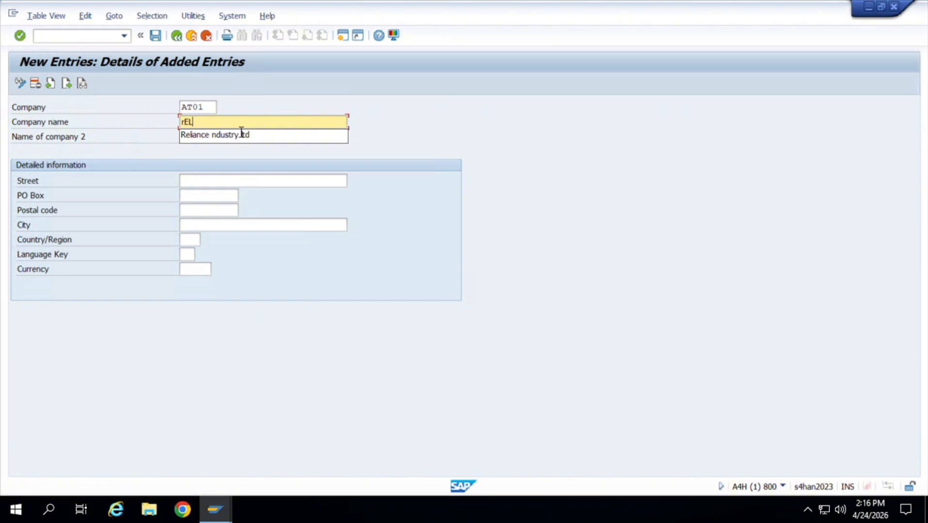
key("BackSpace")
key("BackSpace")
key("BackSpace")
type("t")
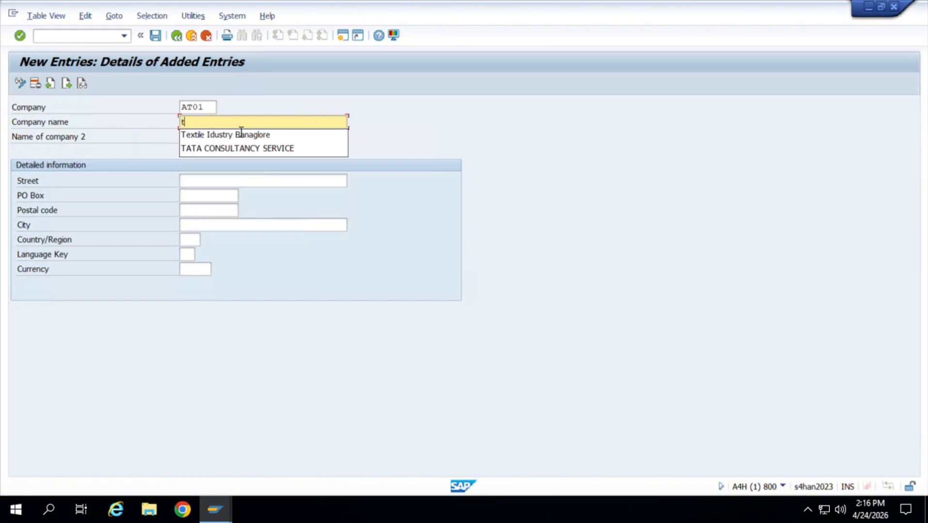
key("BackSpace")
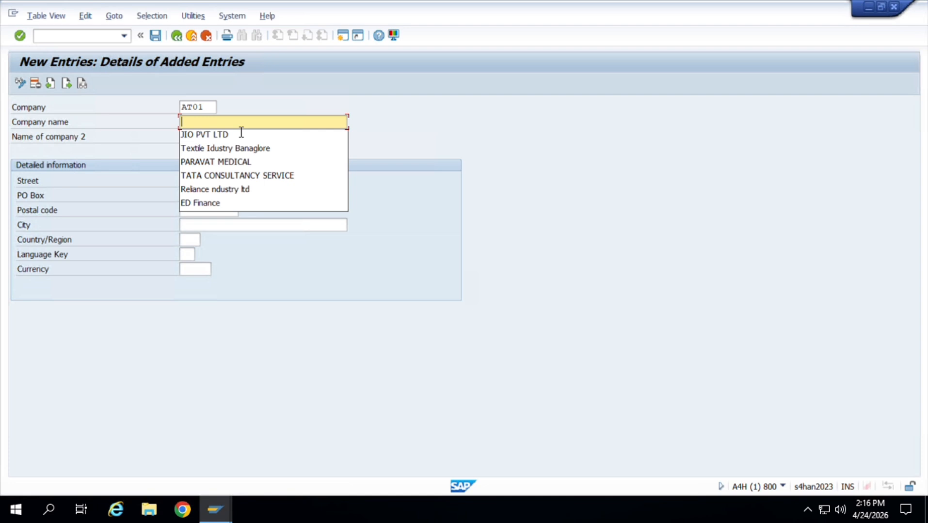
type("APP")
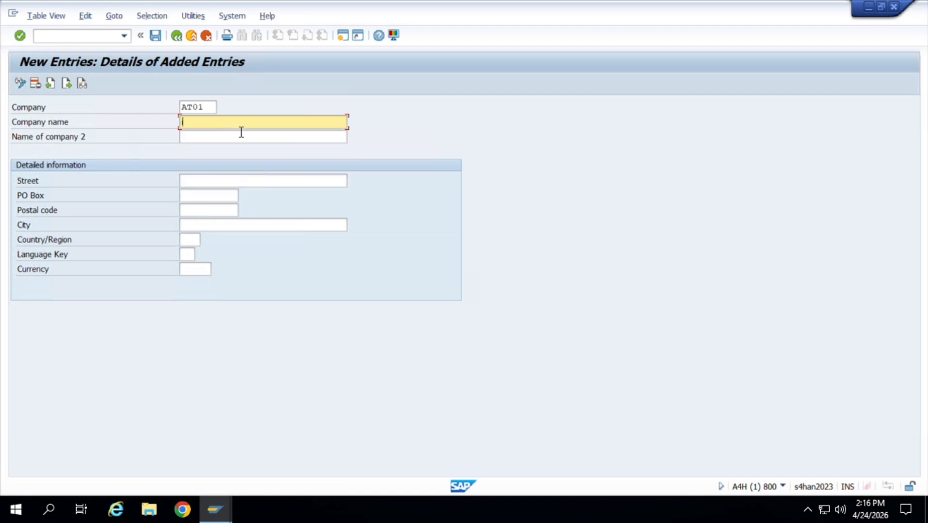
key("BackSpace")
key("BackSpace")
key("BackSpace")
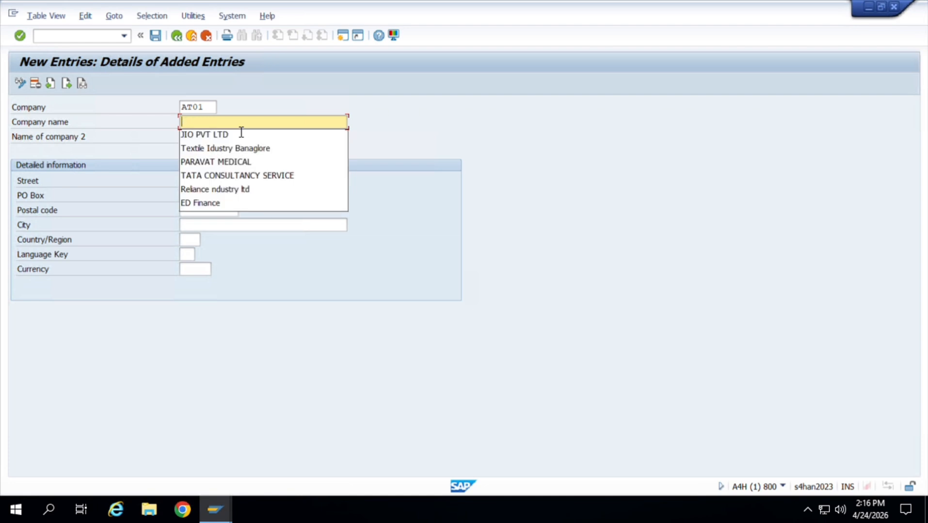
type("acc")
key("BackSpace")
key("BackSpace")
key("BackSpace")
Enter "Accenture pvt ltd" as the company name and leave the second company name blank.
type("Acc")
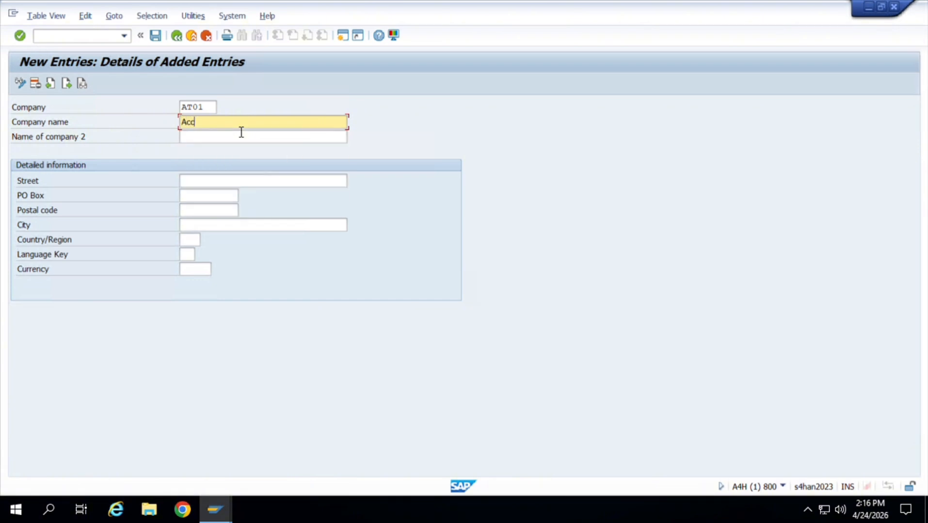
type("enture pvt ltd")
key("Tab")
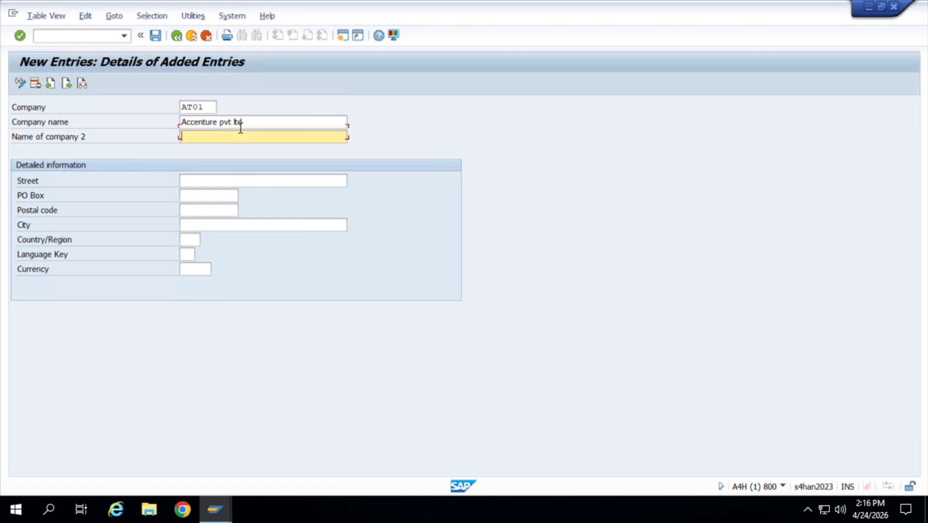
key("Tab")
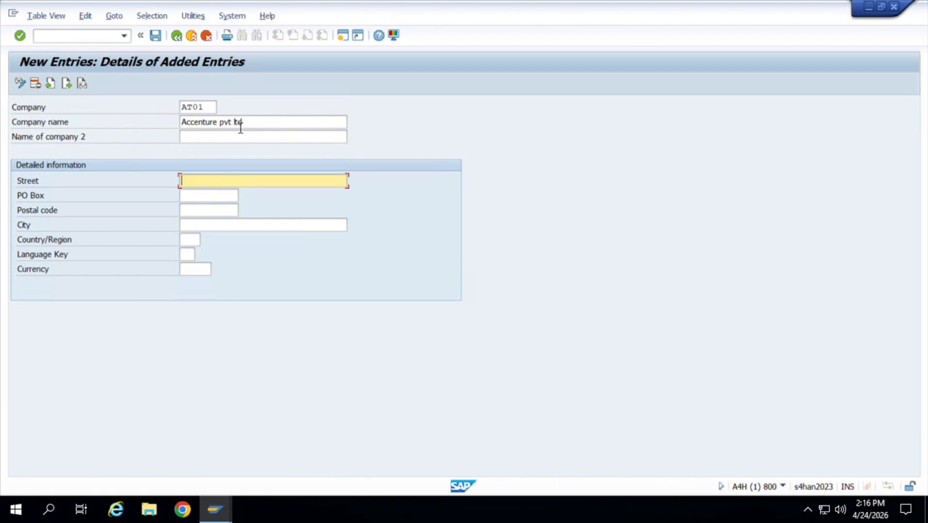
Fill in the company's street and postal code, leaving the PO Box blank.
type("S")
type("t")
type("lk borad")
key("Tab")
key("Tab")
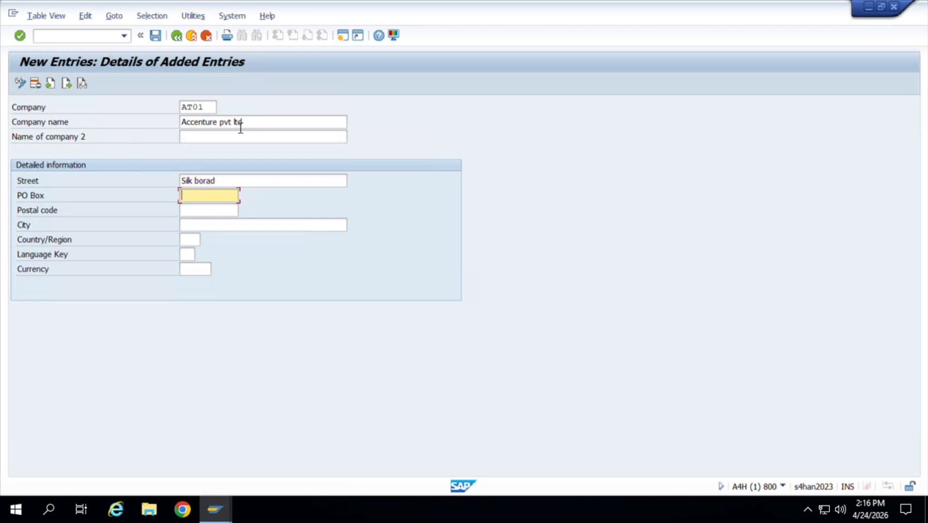
type("56")
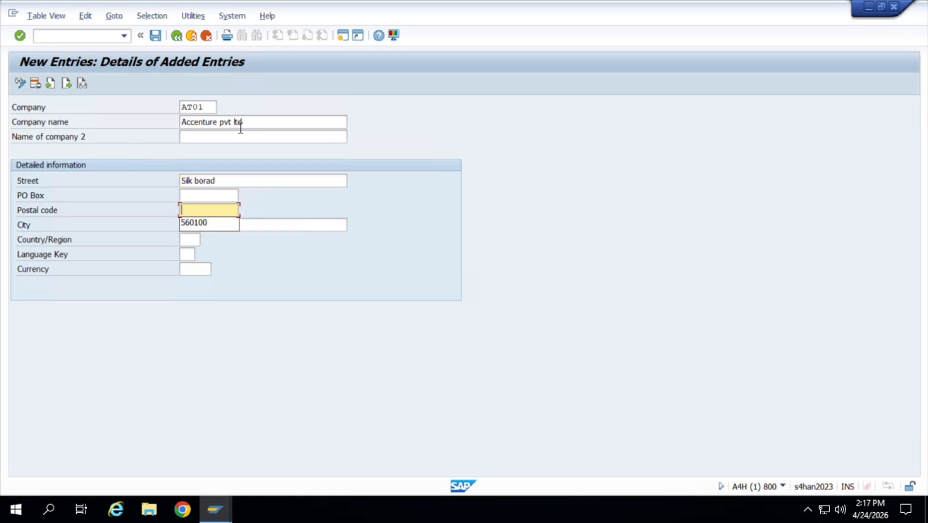
type("0100")
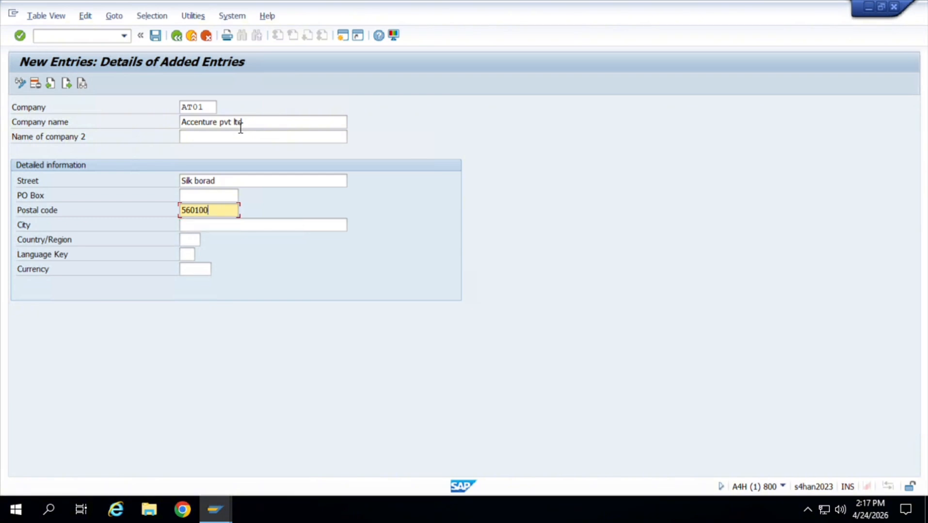
Set the company's city to Bangalore.
key("Tab")
type("Ban")
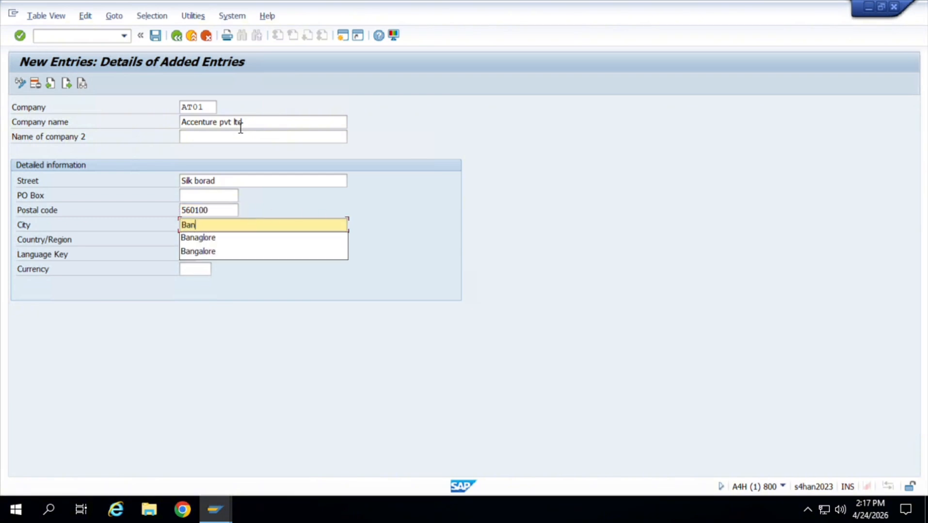
key("Down")
key("Down")
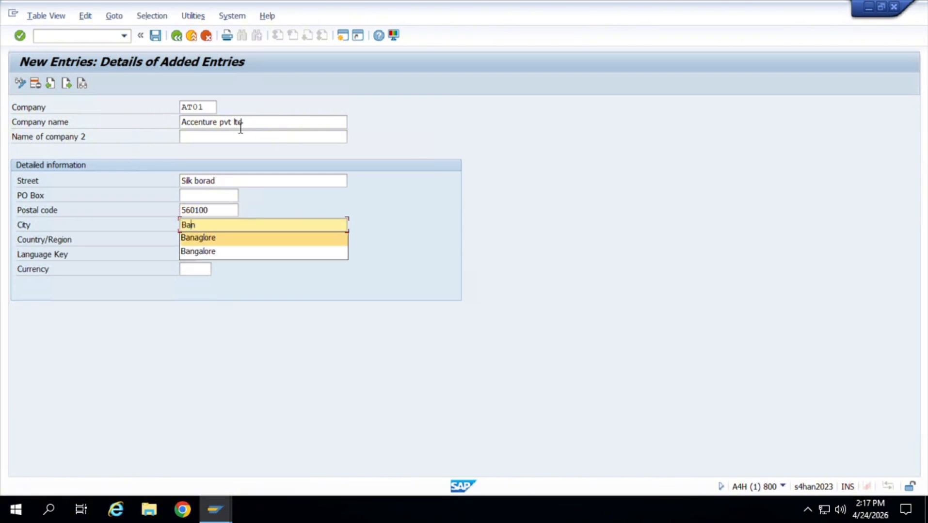
key("Return")
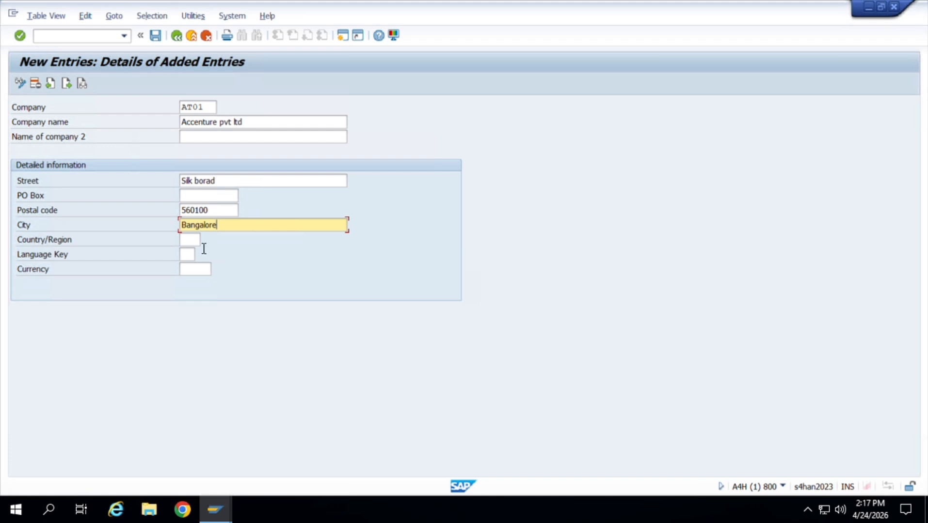
Set the company's country to IN and its language key to EN.
left_click(189, 240)
type("in")
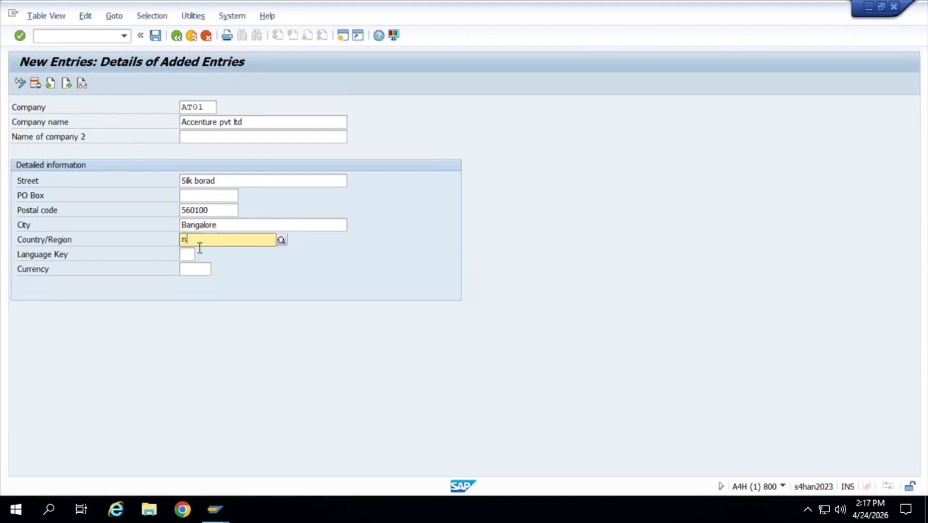
key("BackSpace")
key("BackSpace")
type("in")
left_click(206, 265)
key("Tab")
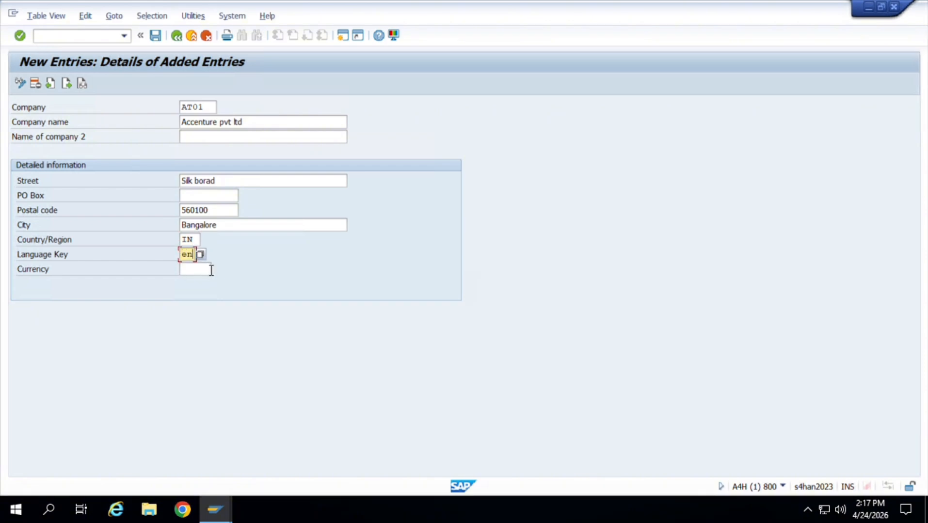
Set the currency to INR (Indian Rupee) and save the company under the proposed GODREJ COMPANY customizing request.
left_click(212, 270)
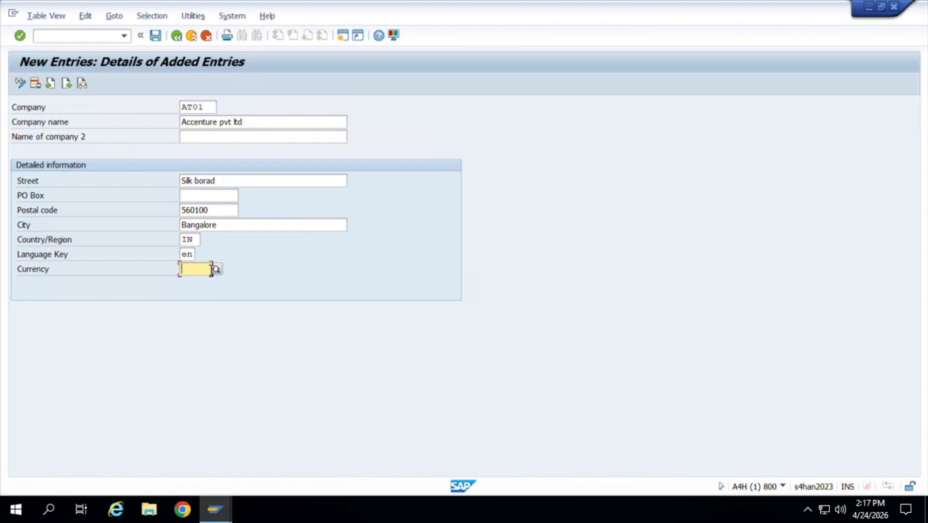
type("nr")
key("BackSpace")
key("BackSpace")
type("n")
key("BackSpace")
type("i")
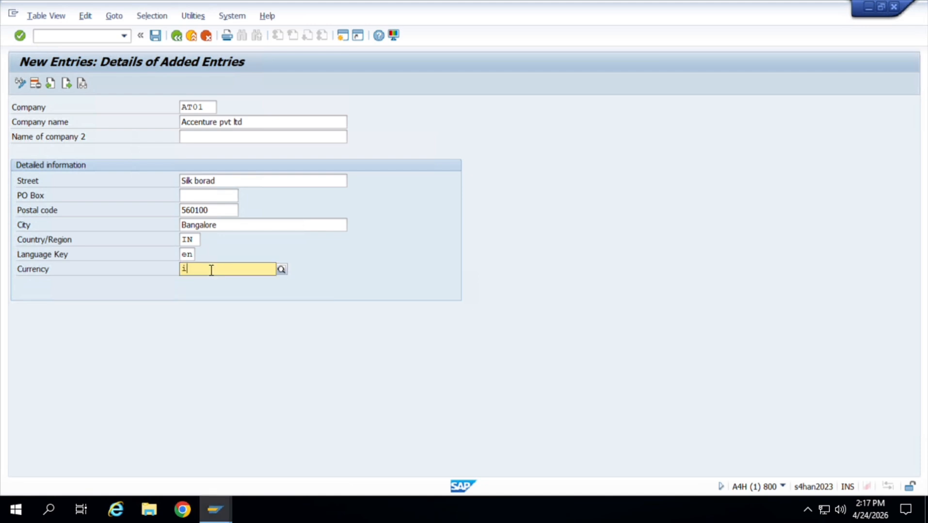
type("nr")
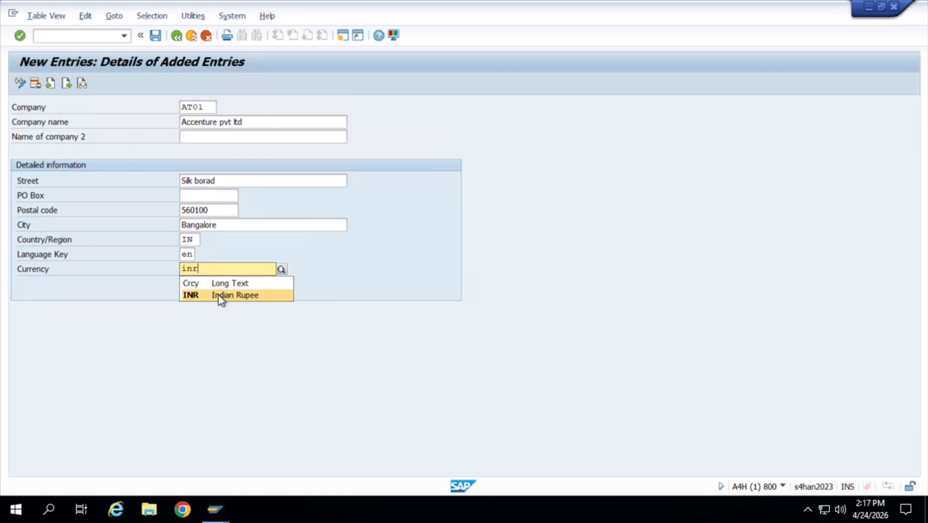
left_click(219, 296)
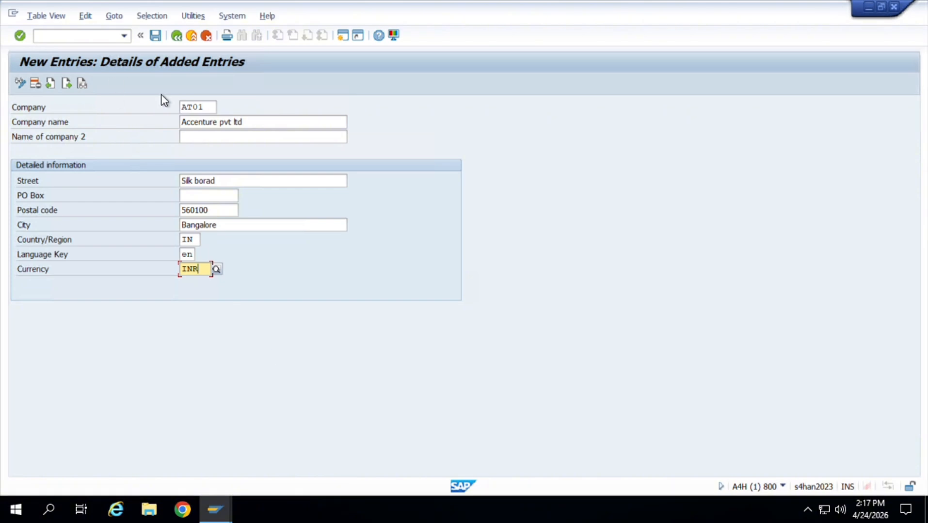
key("ctrl+s")
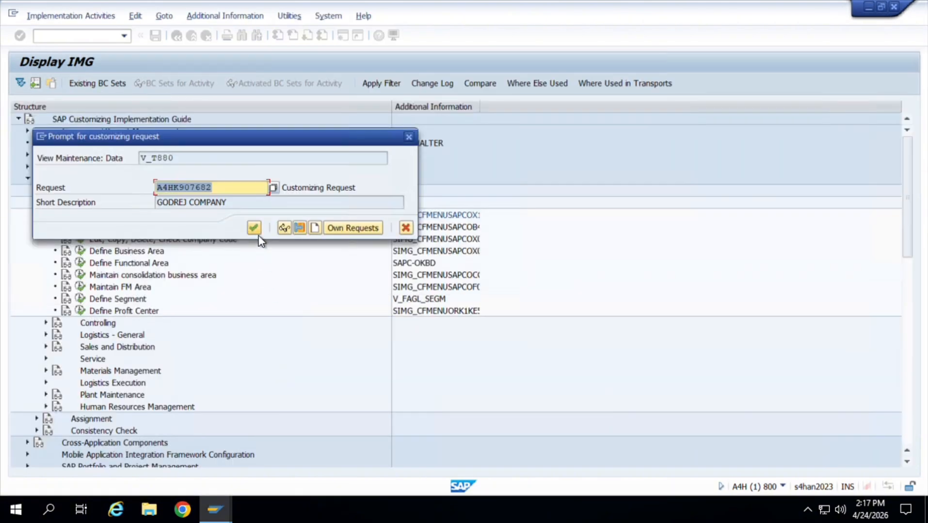
left_click(254, 228)
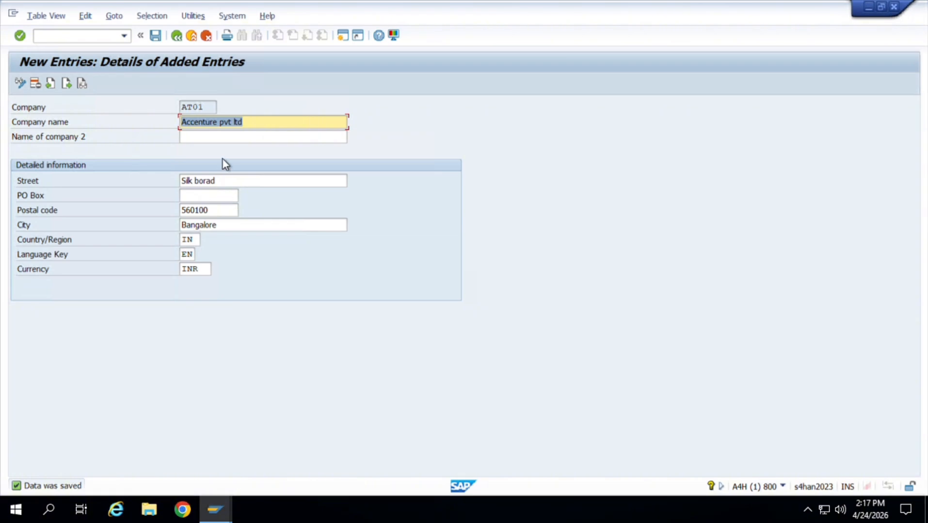
Return to the company overview and position the list at company AT01 to check the saved entry.
left_click(177, 39)
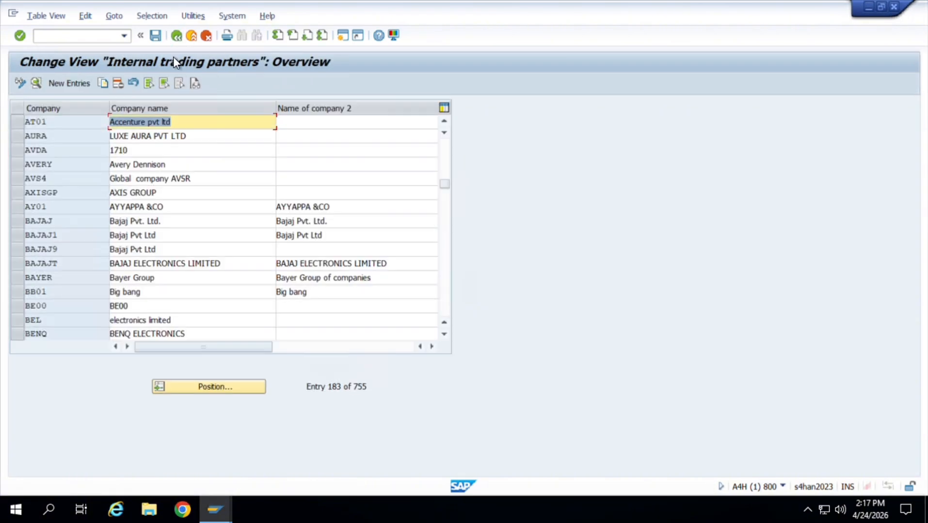
left_click(247, 387)
type("a")
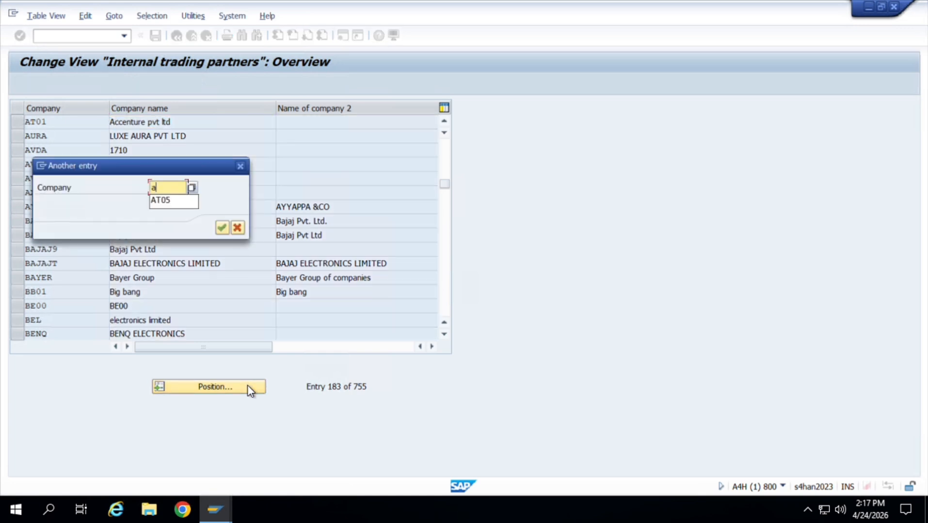
type("t01")
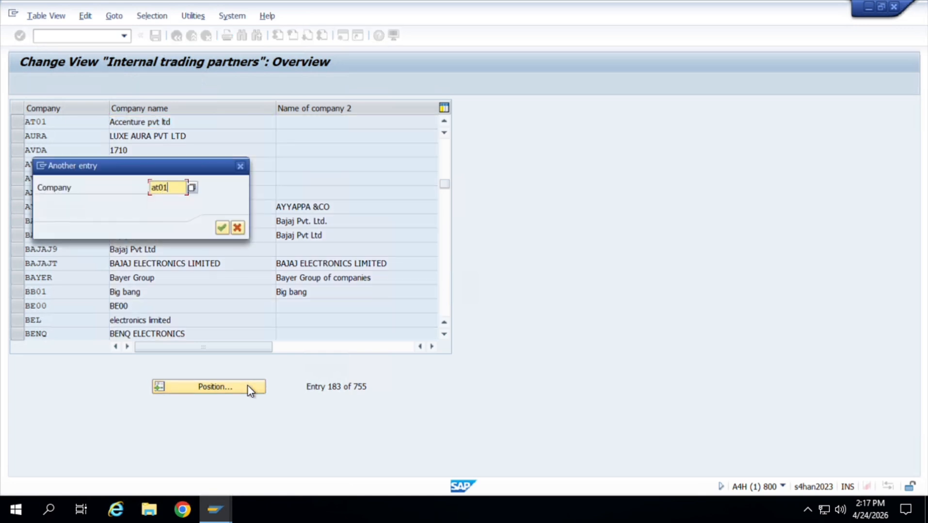
key("Return")
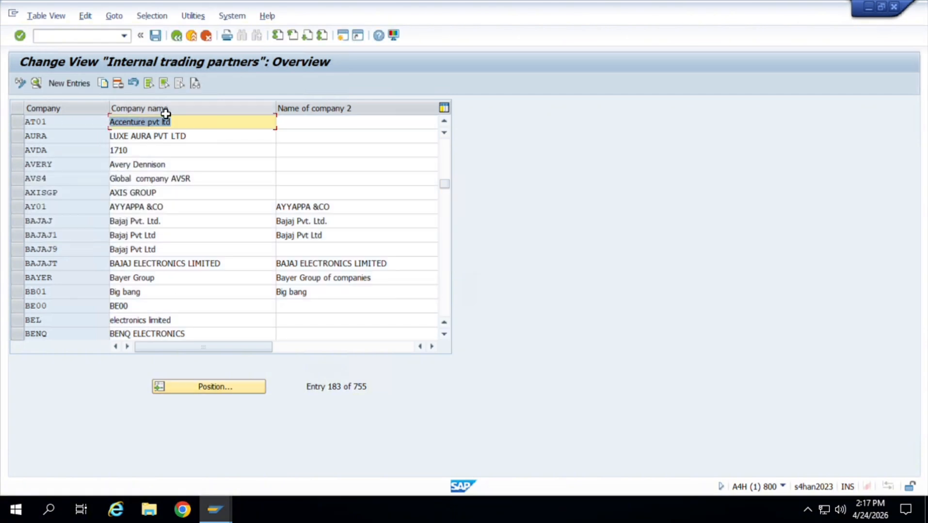
Return to the implementation guide and open the Edit Company Code Data activity under Financial Accounting definition.
left_click(181, 39)
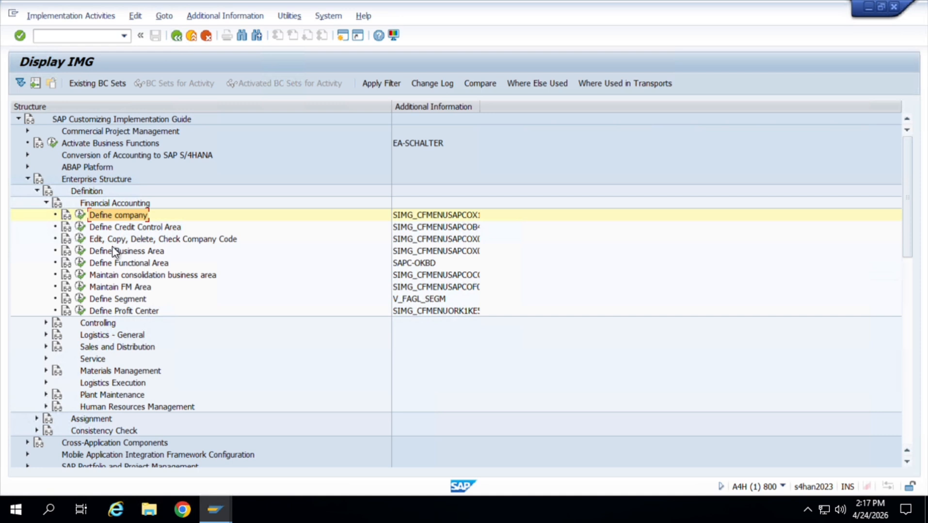
left_click(81, 241)
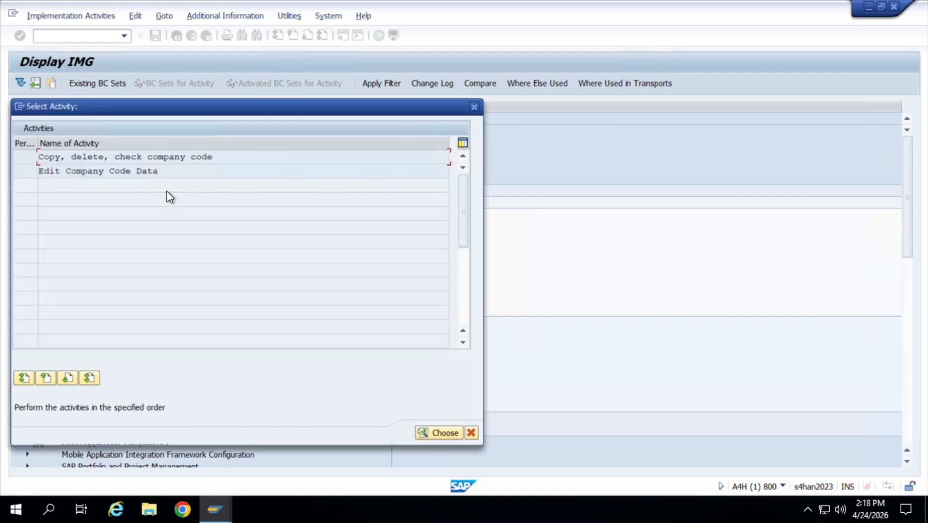
double_click(134, 176)
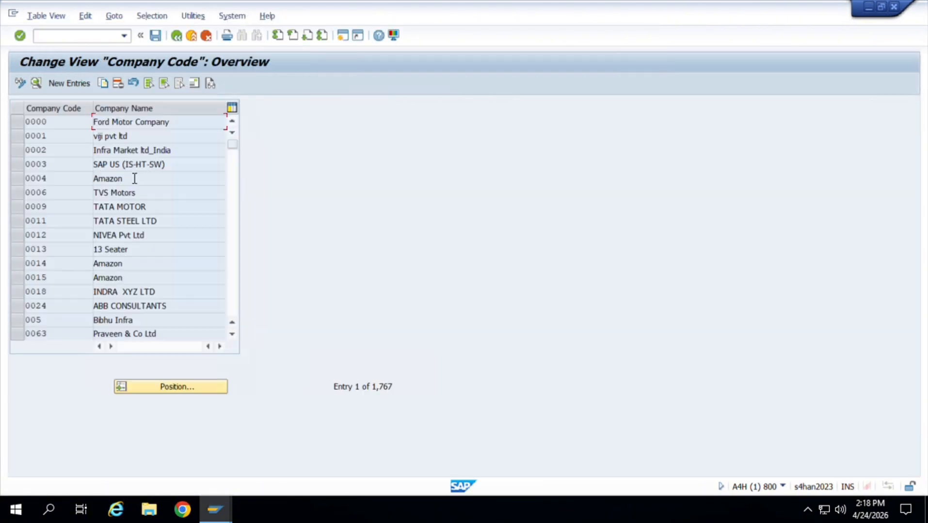
Start a new company code entry and set its company code to AT01.
left_click(71, 83)
type("at")
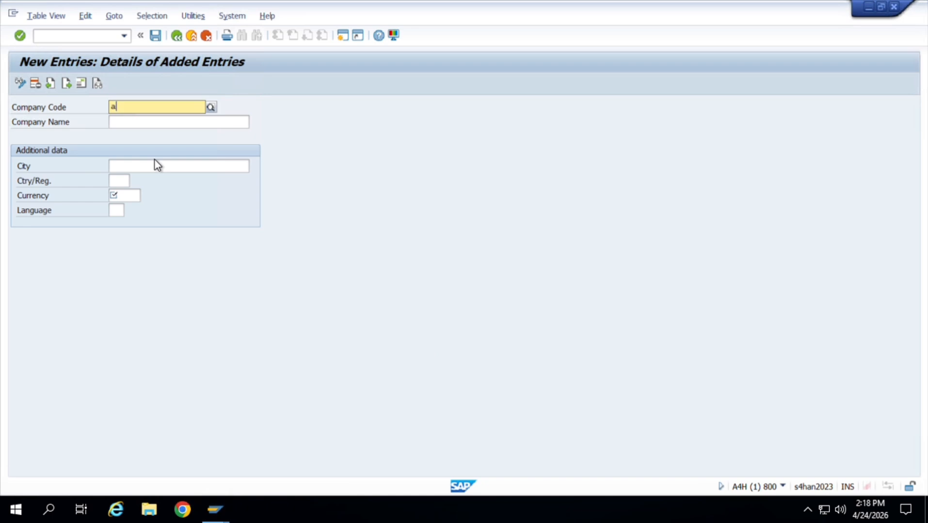
key("BackSpace")
key("BackSpace")
type("AT01")
key("Return")
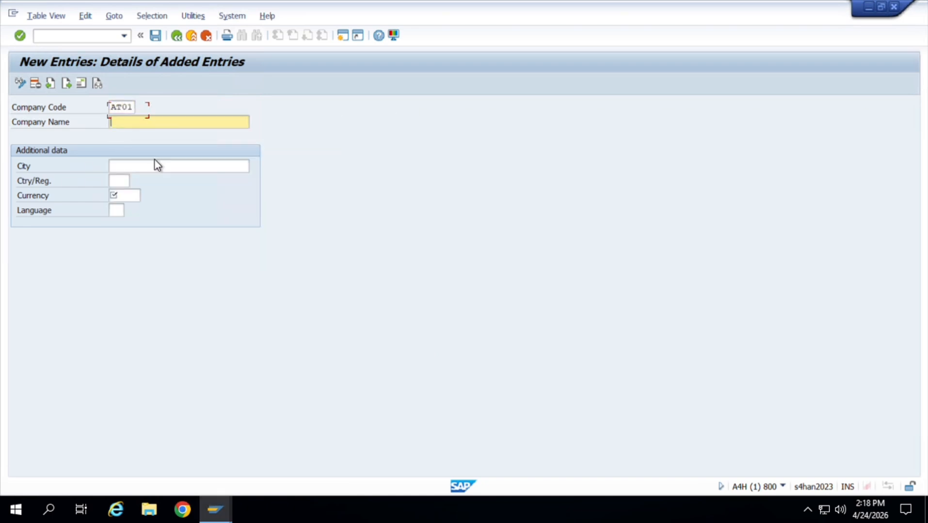
Set the new company code's company name to ACCENTURE PVT.
type("ACCENTURE PVT")
key("Tab")
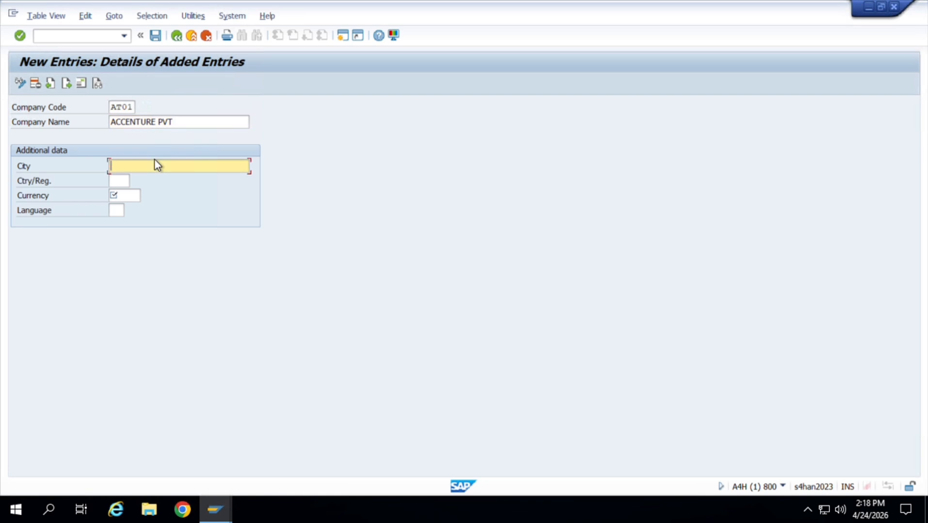
Set the company code's city to BANGALORE and its country to IN (India).
type("bANGA")
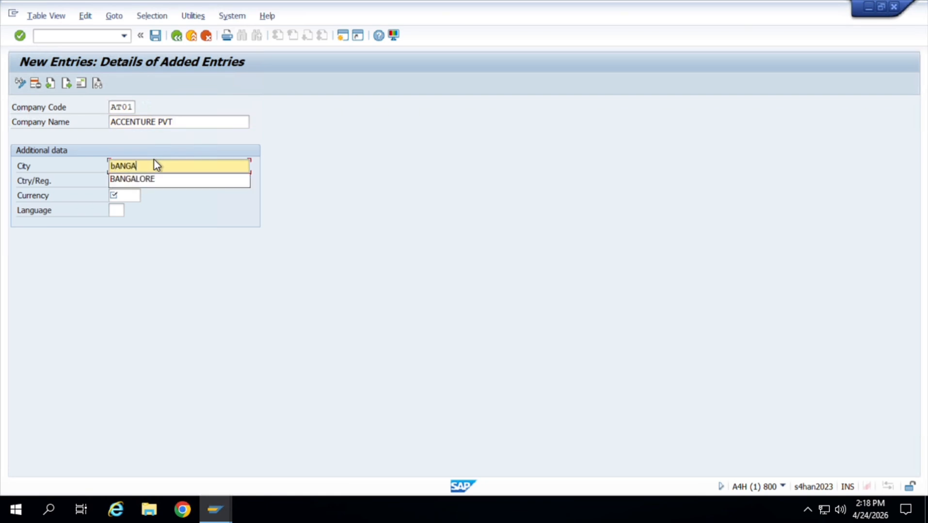
key("Down")
key("Return")
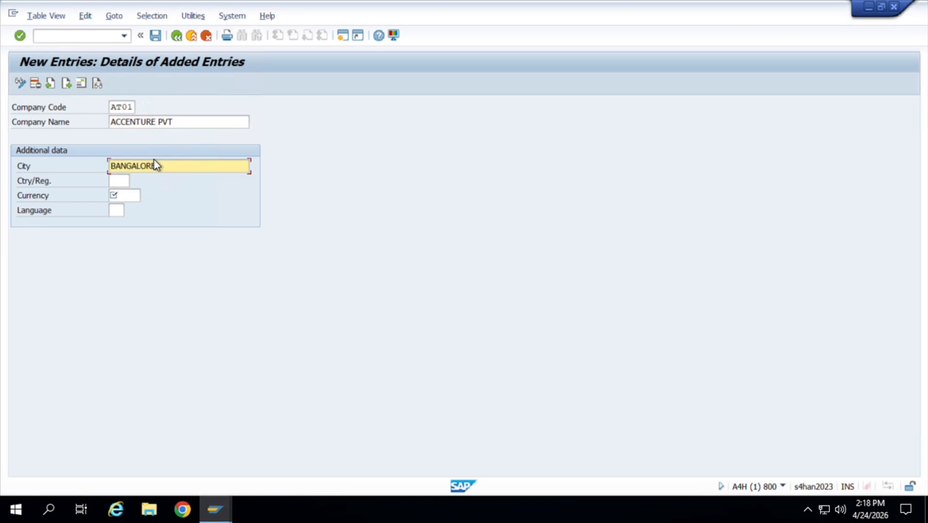
key("Tab")
type("IN")
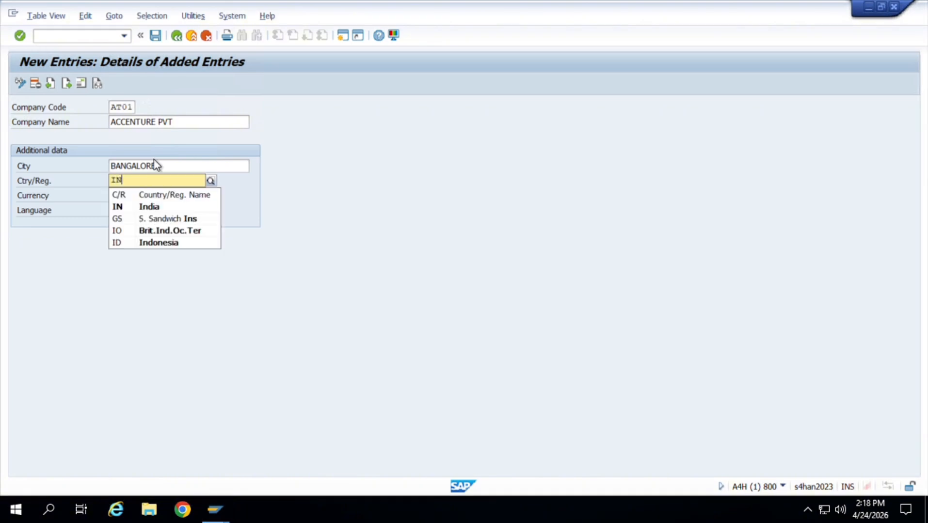
left_click(163, 210)
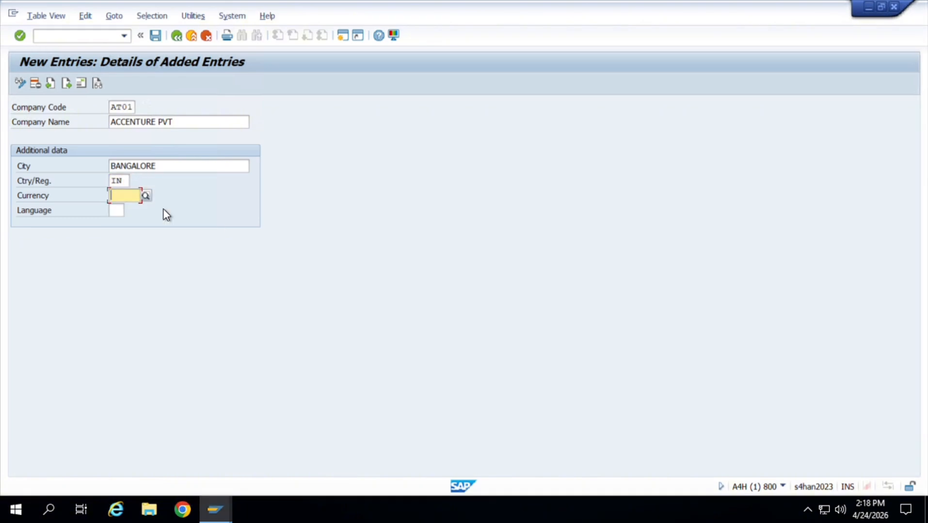
Set the company code's currency to INR (Indian Rupee) and its language to EN, and confirm the entry.
type("INR")
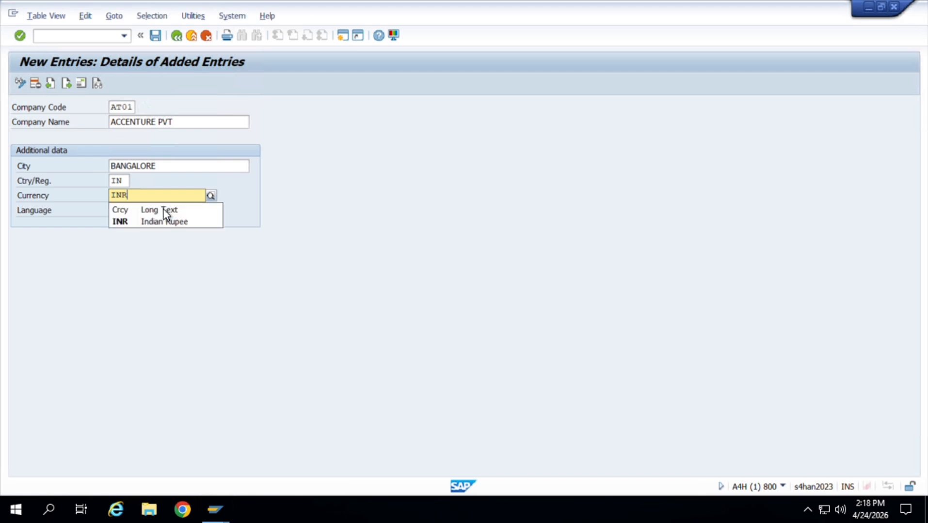
left_click(172, 224)
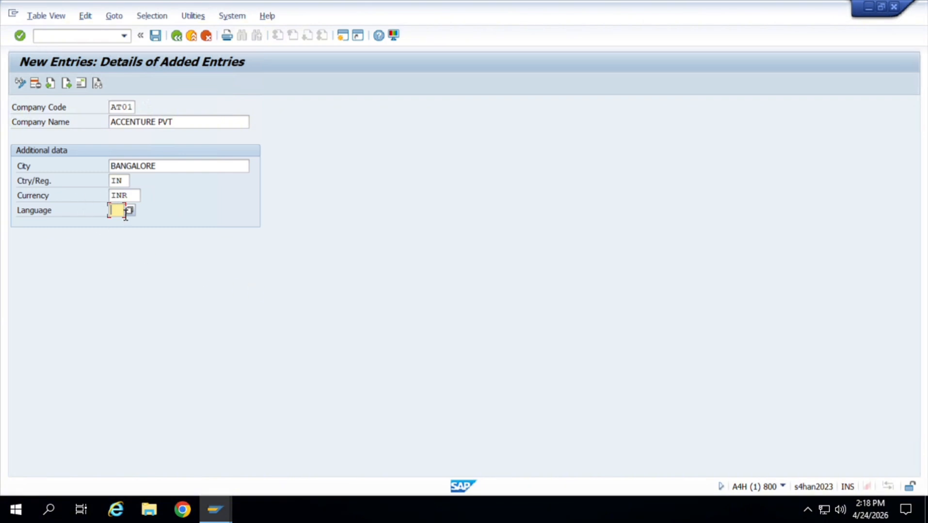
type("EN")
key("Return")
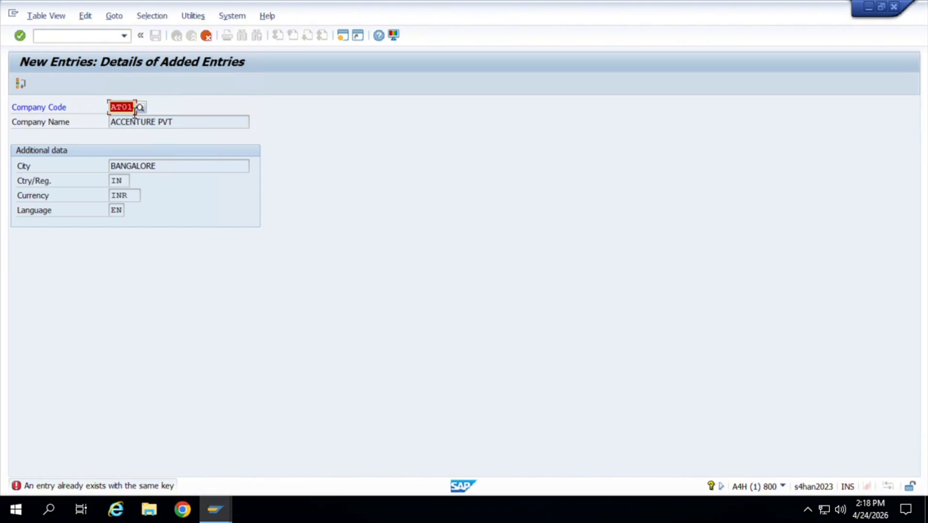
Replace the company code key with JT01 and confirm the entry.
left_click(137, 114)
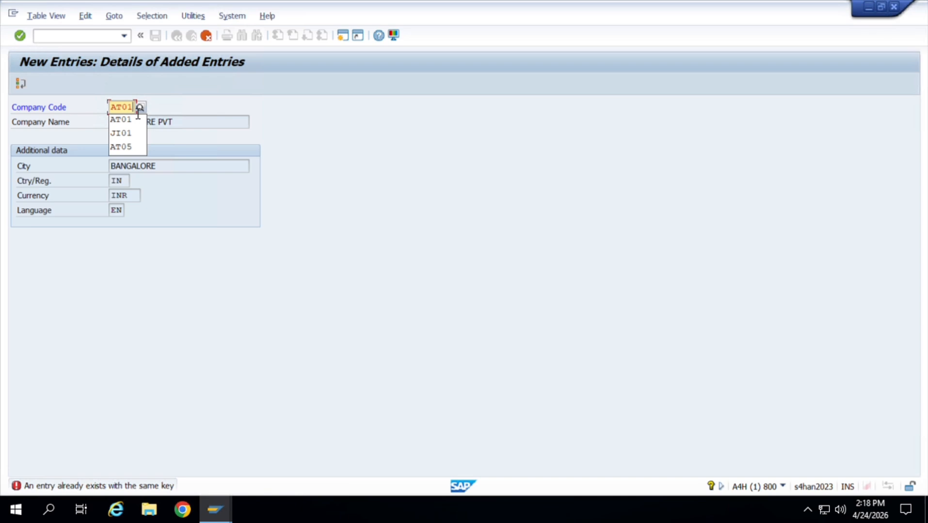
key("BackSpace")
key("BackSpace")
key("BackSpace")
key("BackSpace")
type("JO")
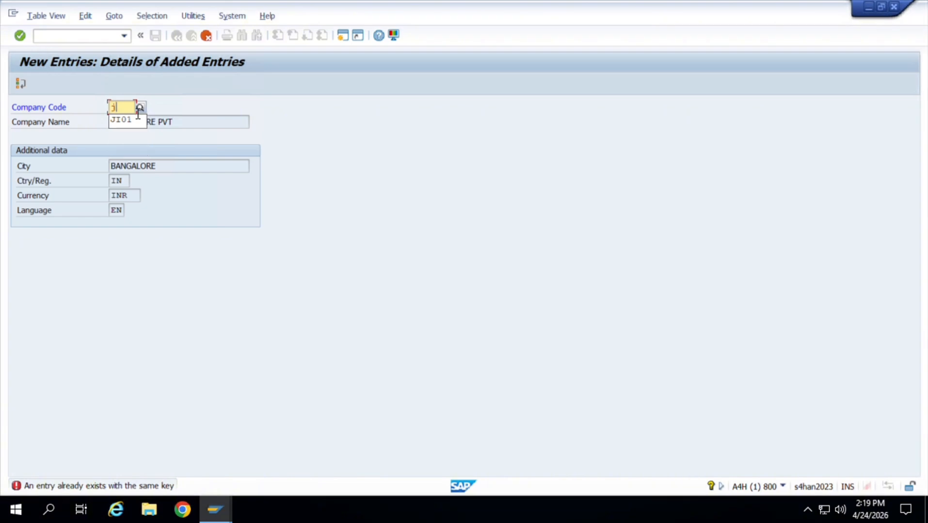
key("BackSpace")
key("BackSpace")
type("jt")
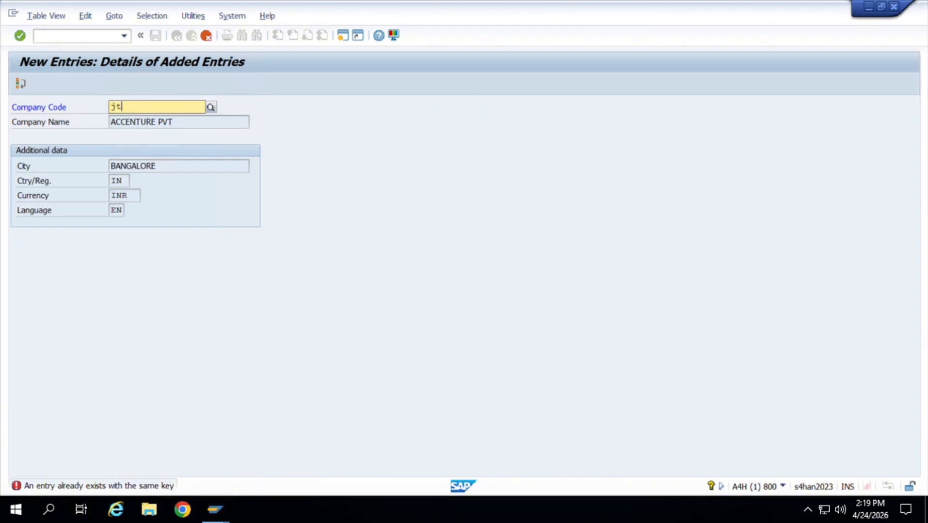
key("BackSpace")
key("BackSpace")
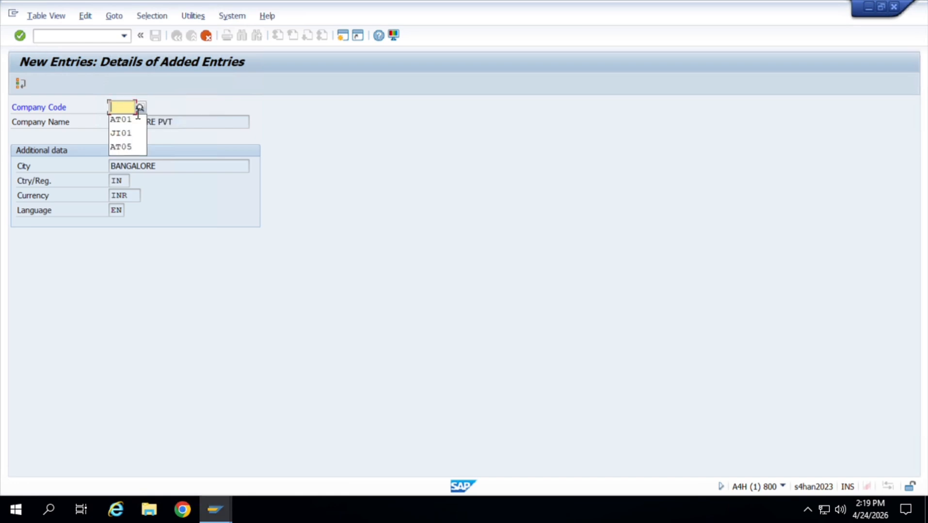
type("JT01")
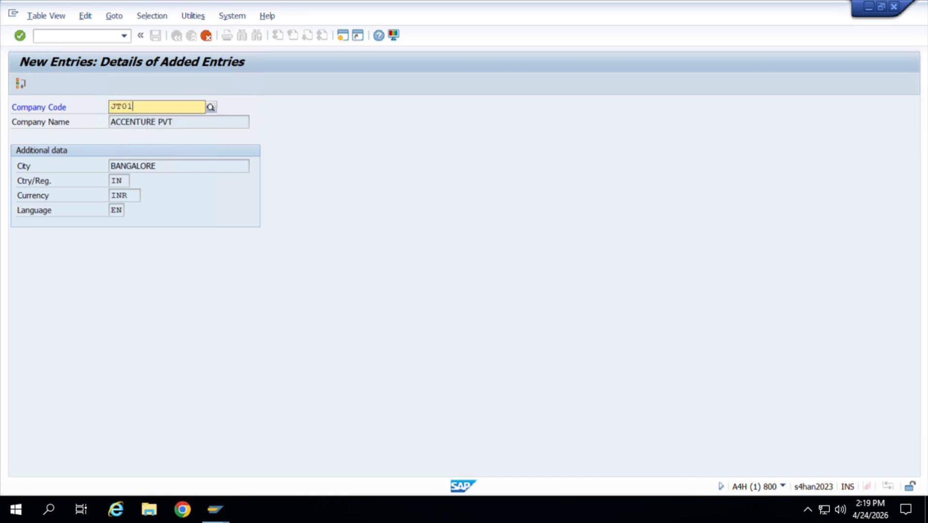
key("Return")
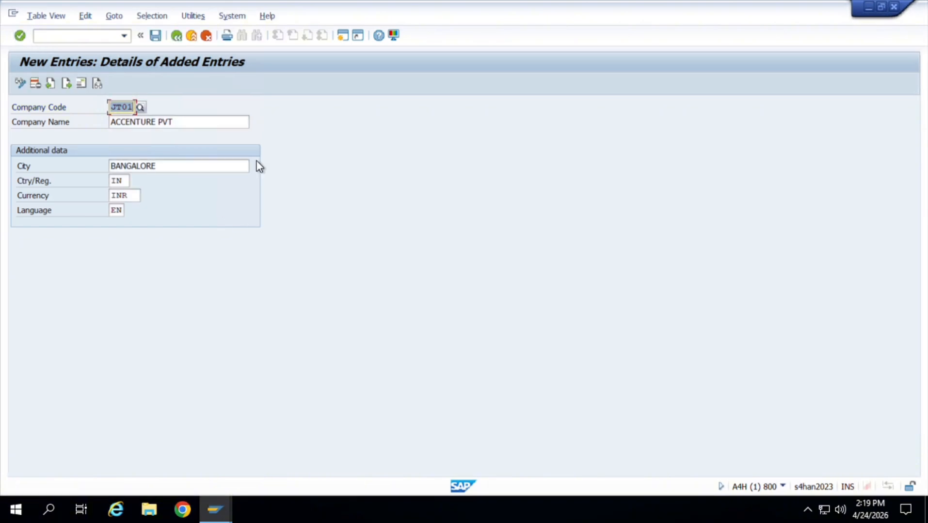
Save the company code and set the title Company and the name Accenture pvt ltd in its address.
key("ctrl+s")
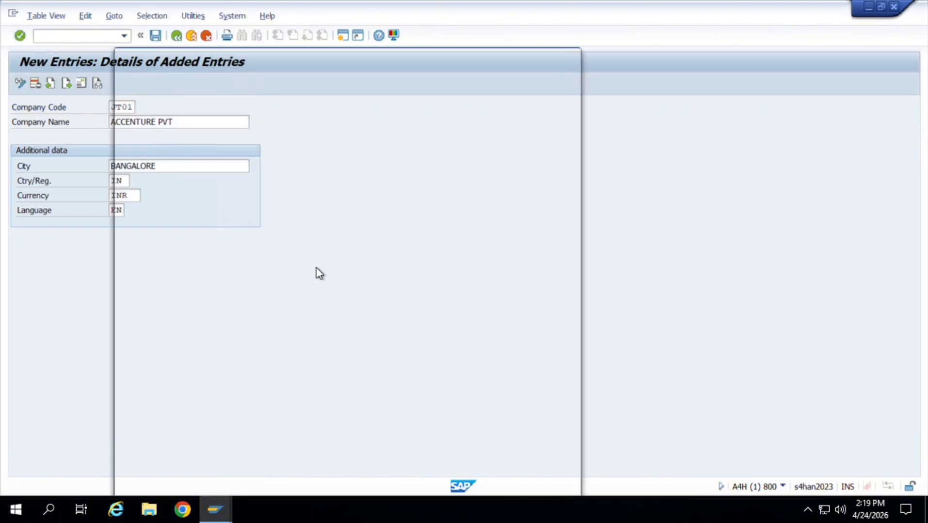
left_click(361, 93)
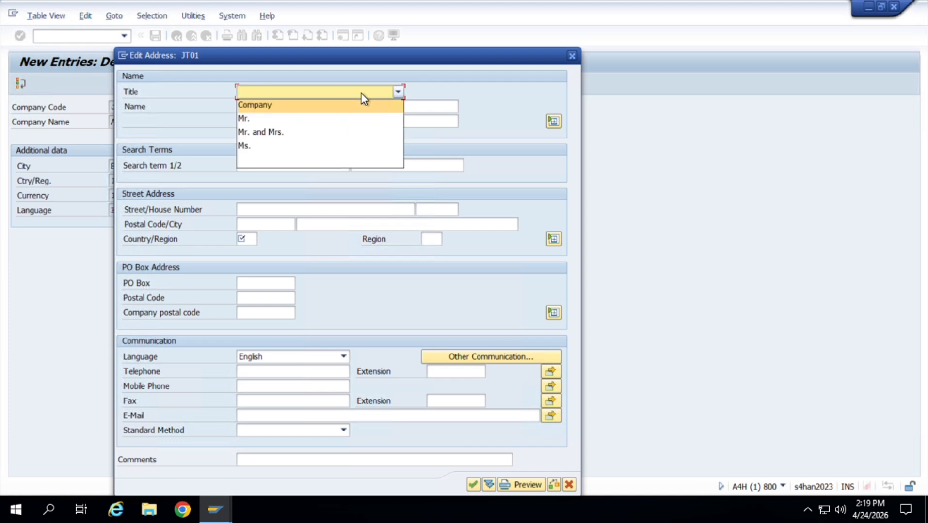
left_click(358, 111)
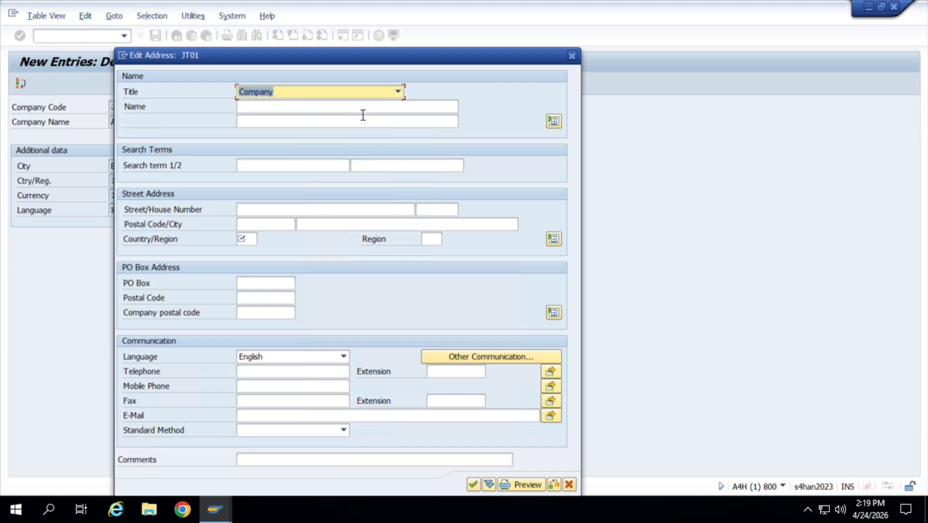
left_click(363, 113)
type("aC")
key("BackSpace")
key("BackSpace")
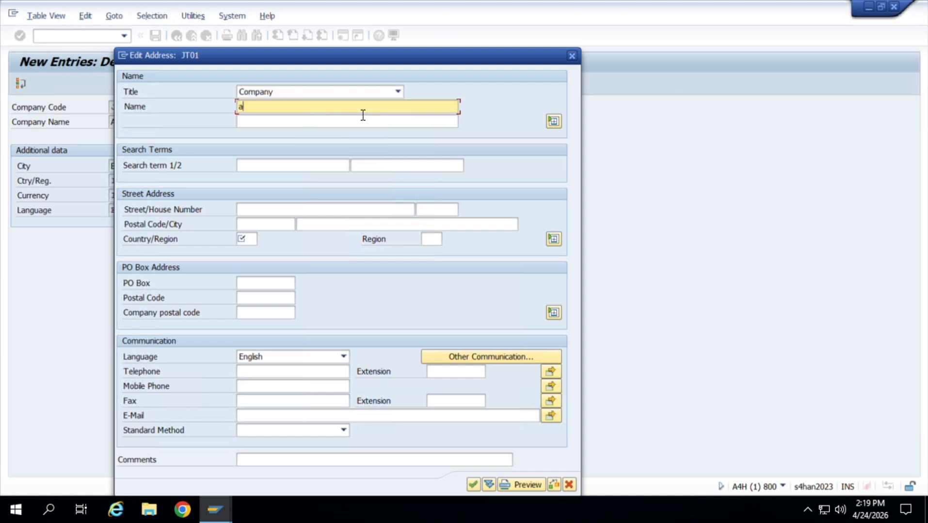
type("Accenture pvt ltd")
Enter the street in the company code's address and fill the postal code field with Bangalore.
left_click(298, 215)
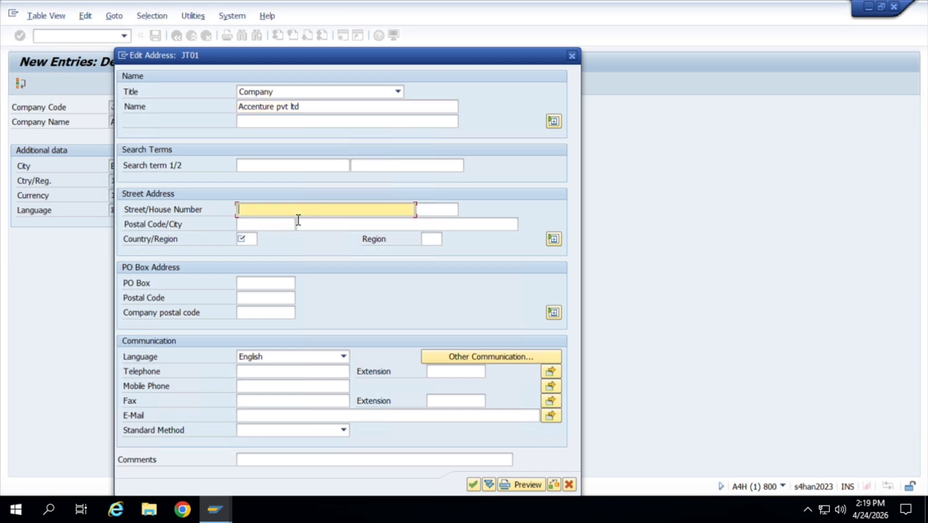
type("Silk board")
left_click(297, 221)
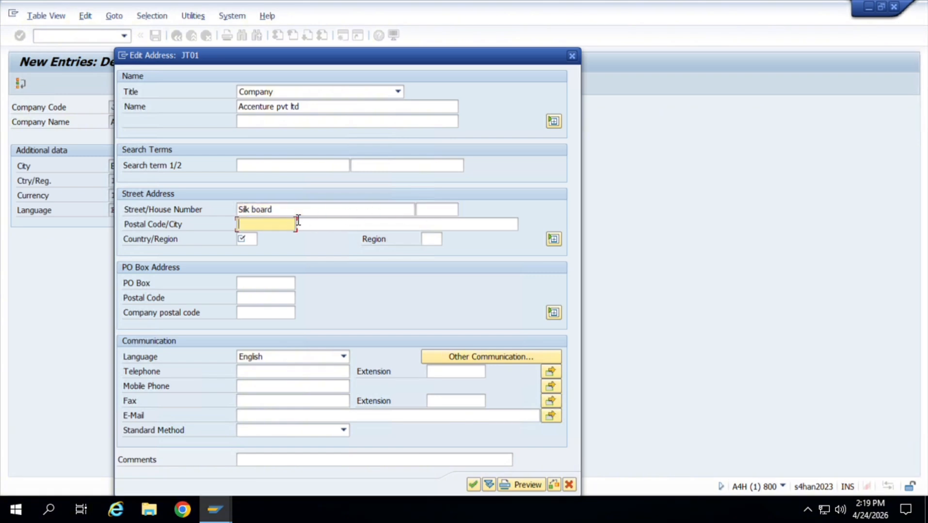
type("Bangalore")
key("Tab")
key("Tab")
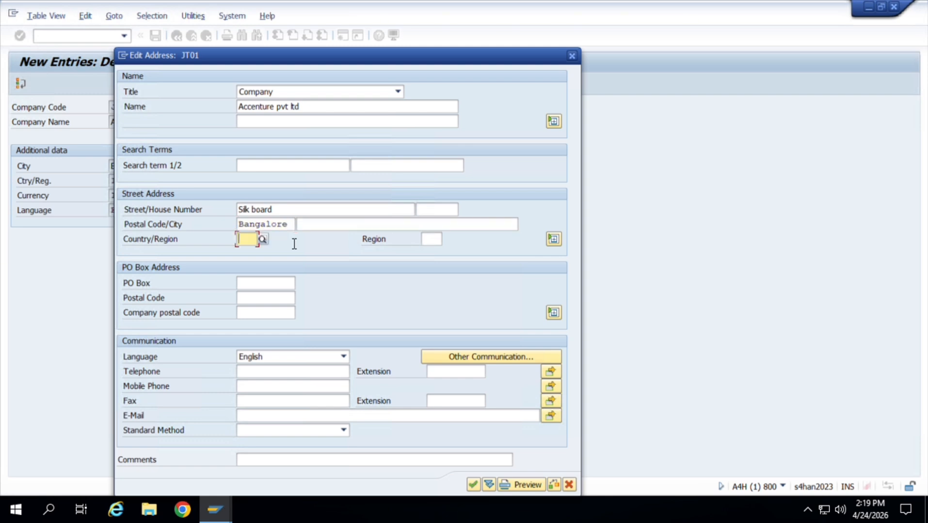
Set the address country to IN and the region to KA (Karnataka).
type("in")
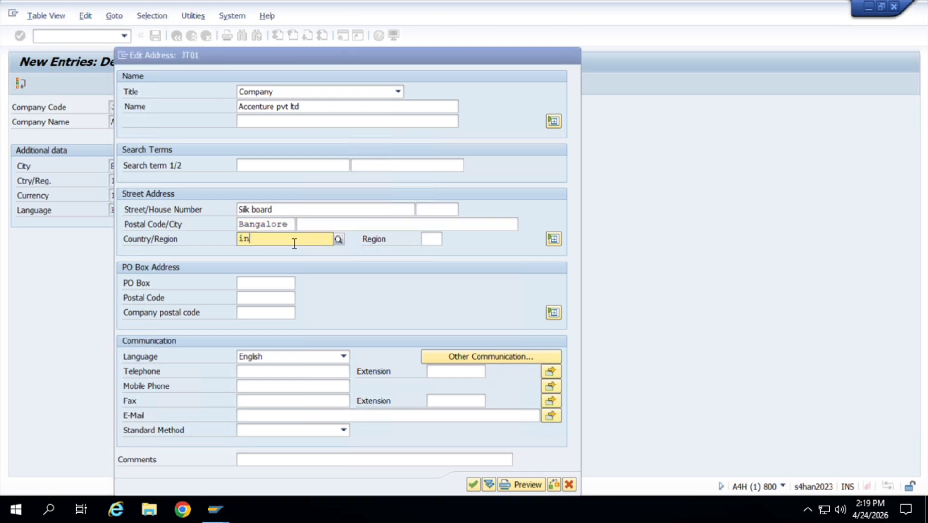
left_click(290, 265)
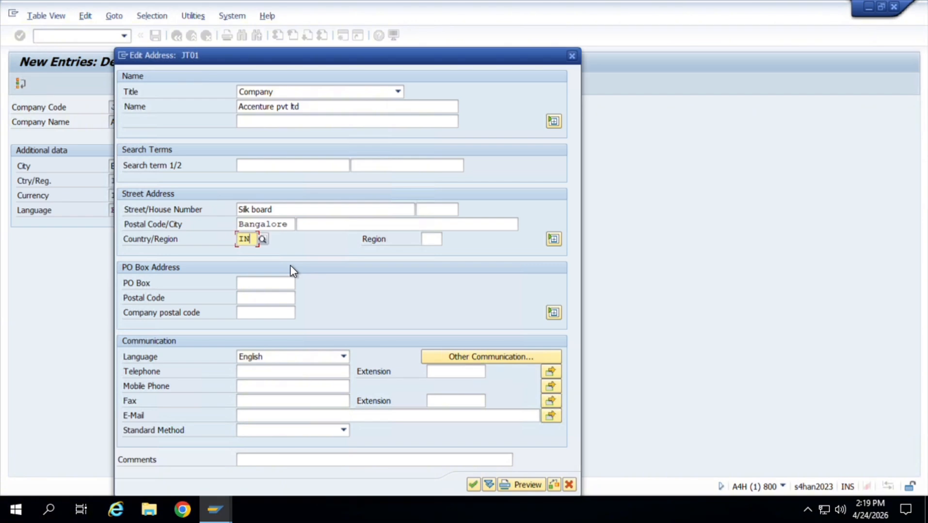
left_click(431, 245)
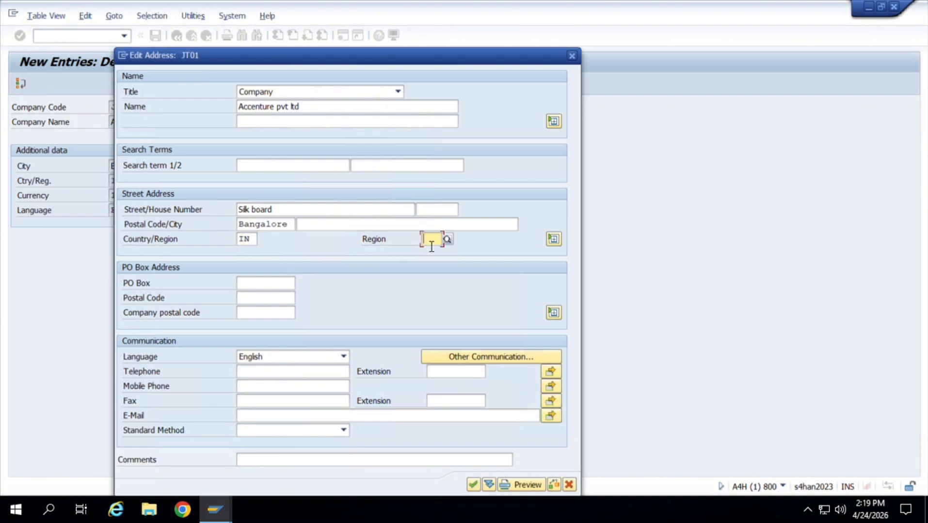
type("ka")
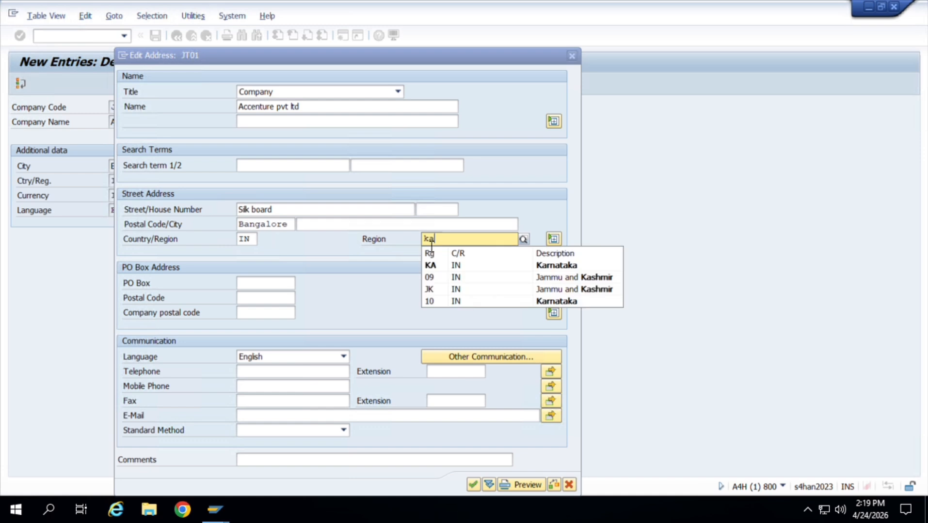
left_click(450, 265)
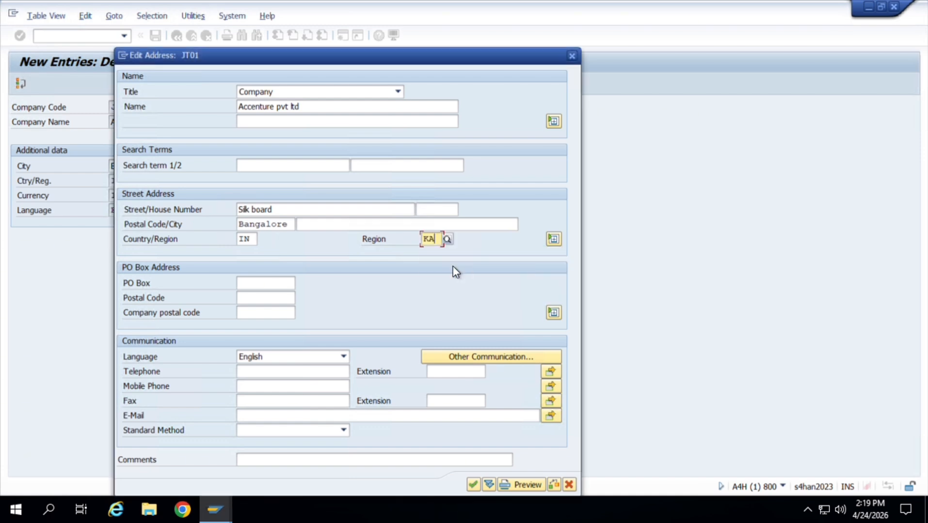
Replace the postal code in company code JT01's address with a six-digit code, enter the city banglore and confirm the address.
key("Return")
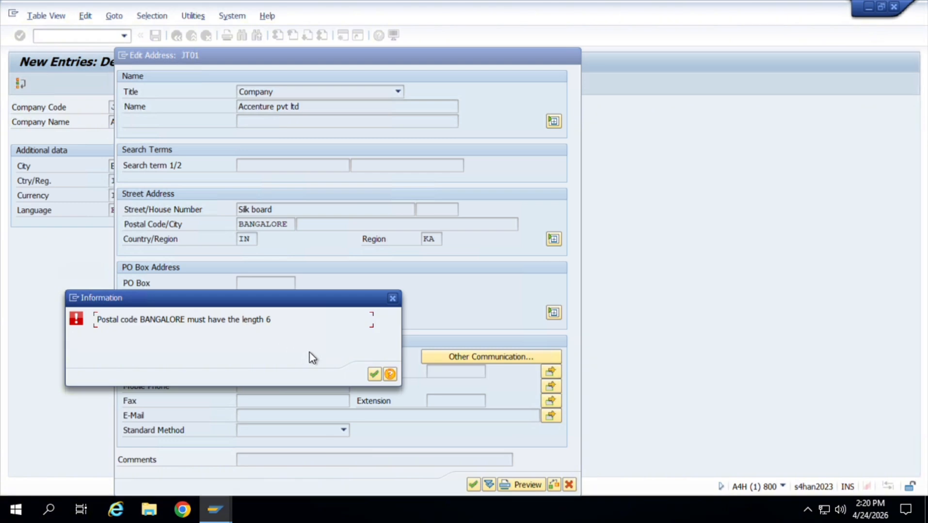
left_click(372, 373)
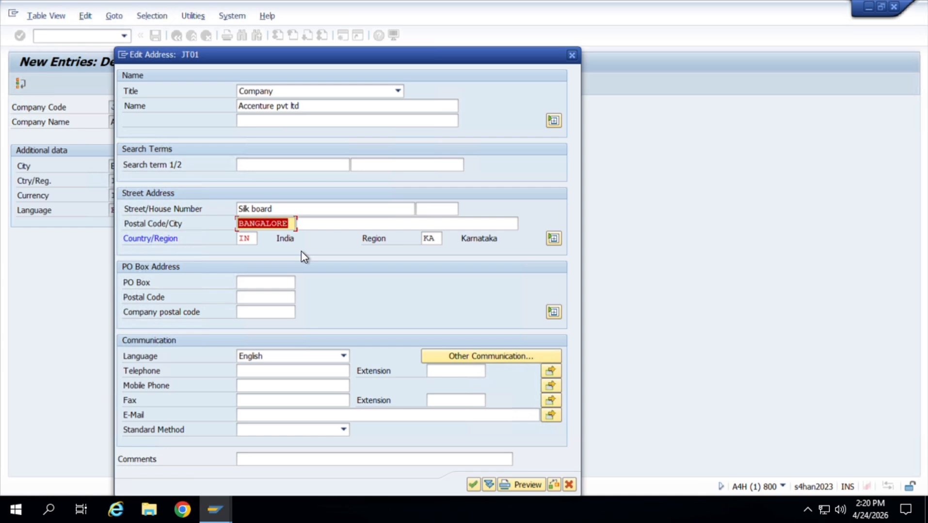
type("560100")
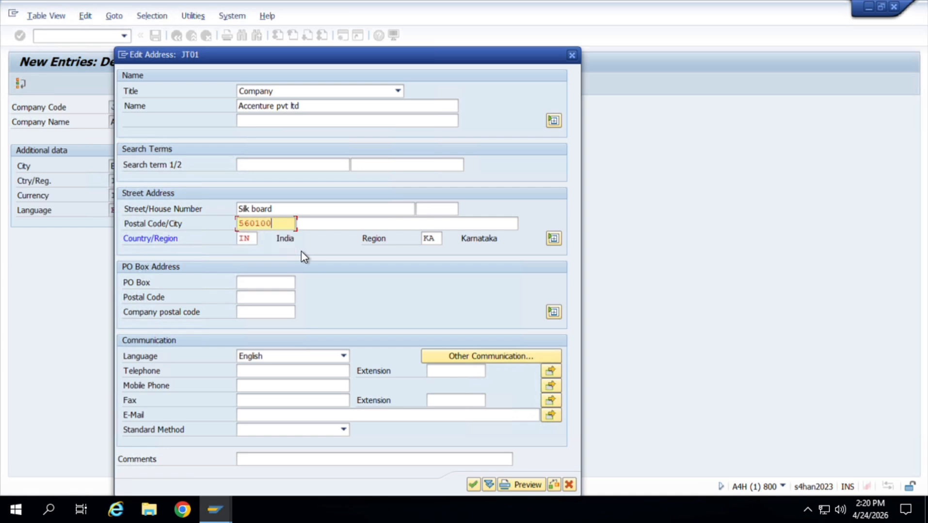
key("Tab")
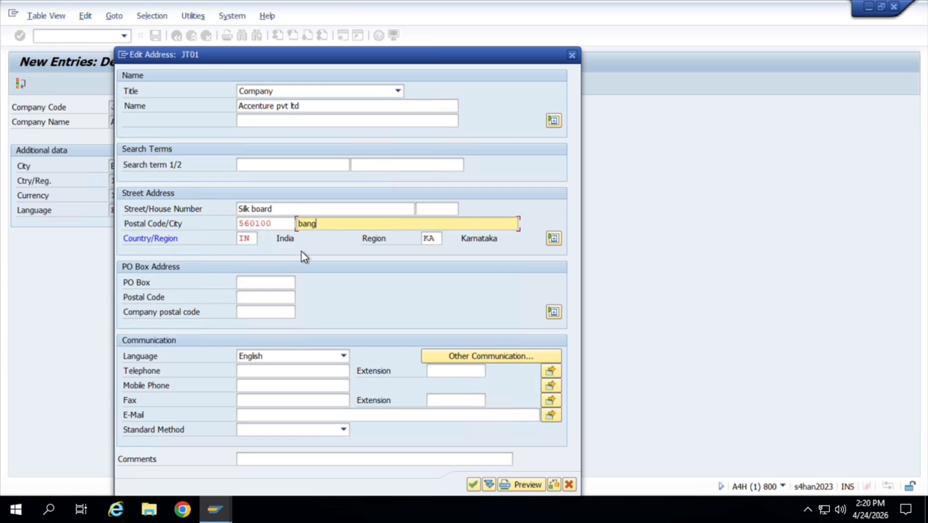
type("banglore")
key("Return")
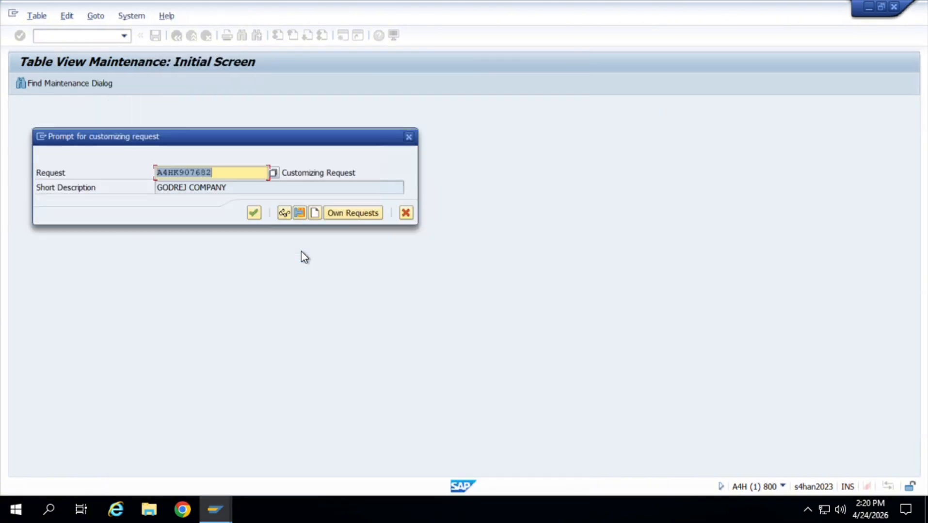
Save company code JT01 to the proposed customizing request and return to the implementation guide structure.
key("Return")
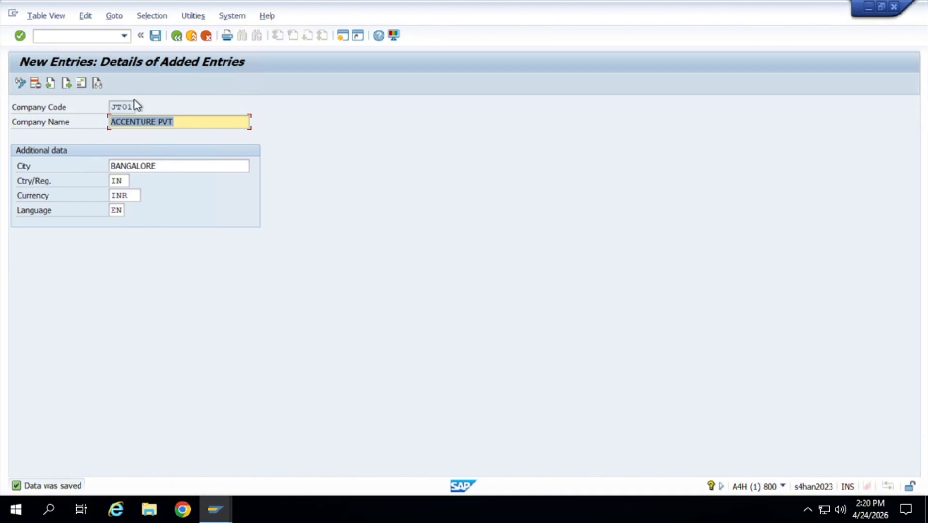
left_click(177, 41)
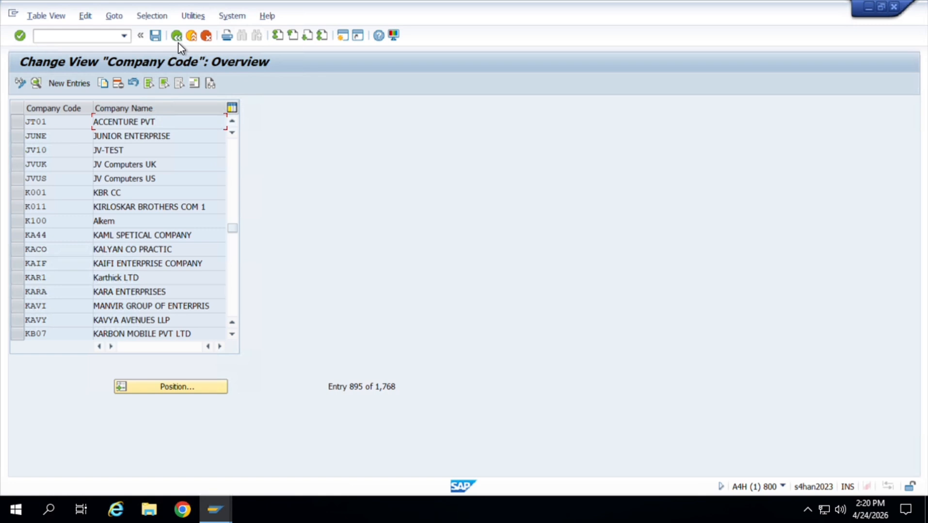
left_click(181, 36)
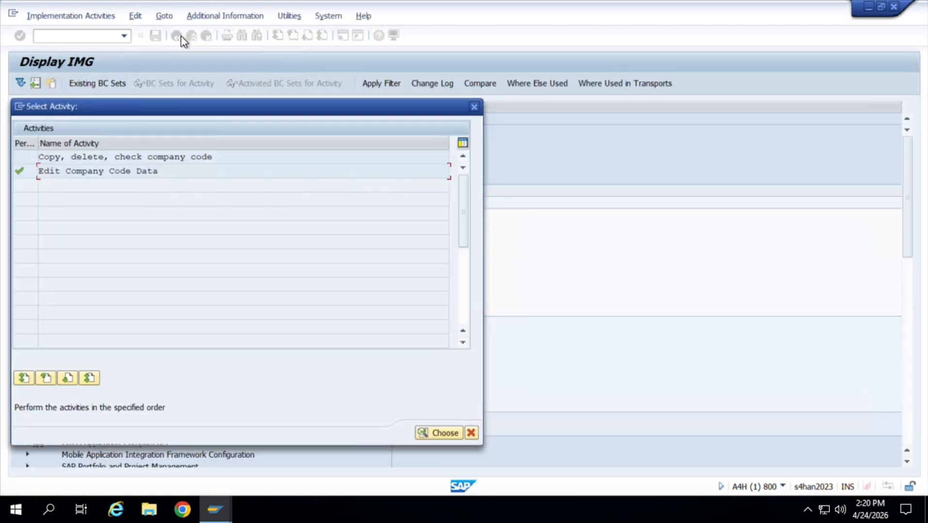
left_click(475, 107)
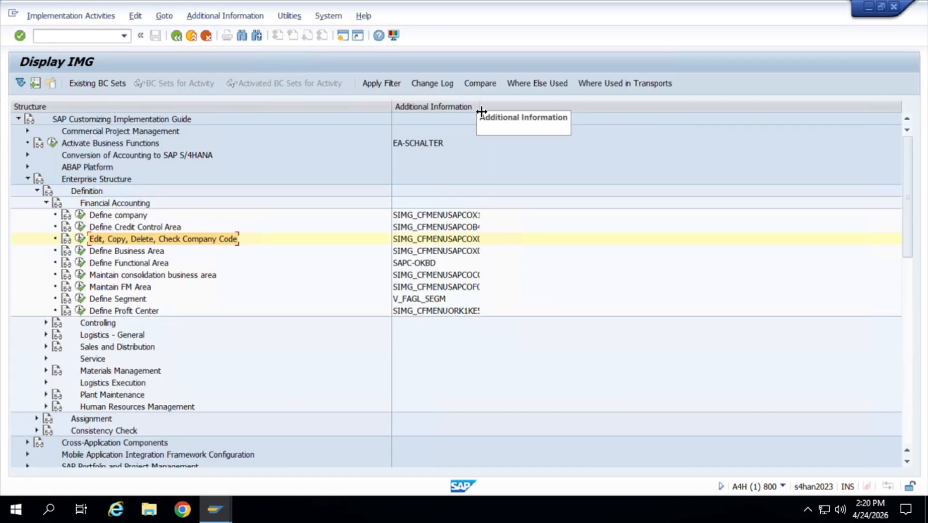
Open the Define Credit Control Area activity and look up entry JT01 in the list of credit control areas.
left_click(81, 227)
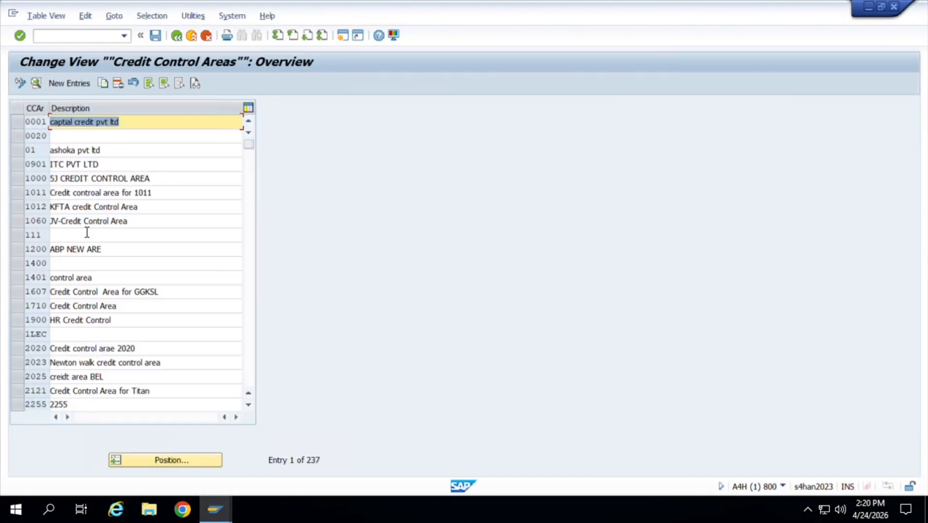
left_click(189, 461)
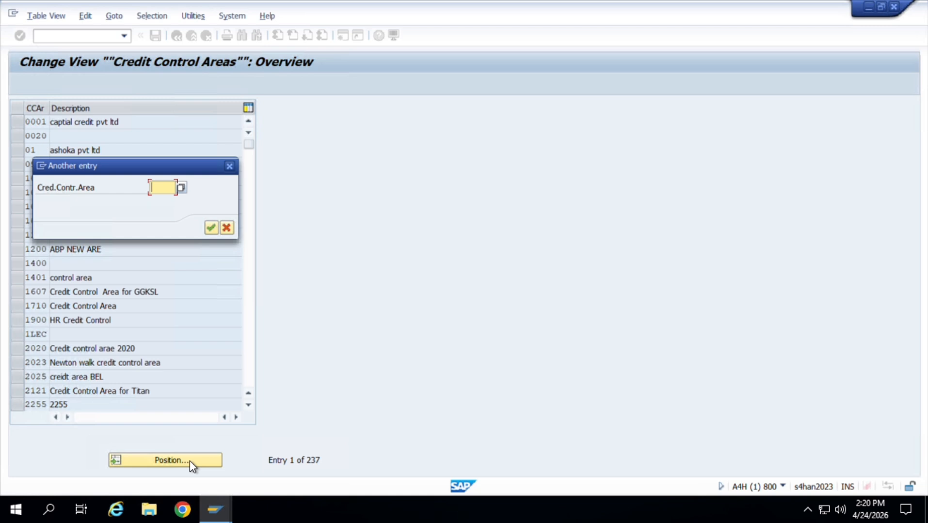
type("jt")
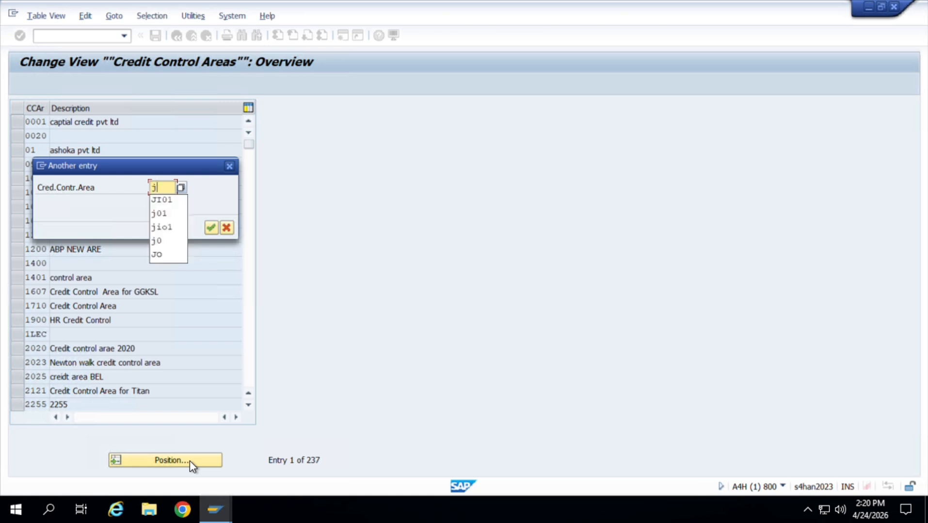
key("BackSpace")
key("BackSpace")
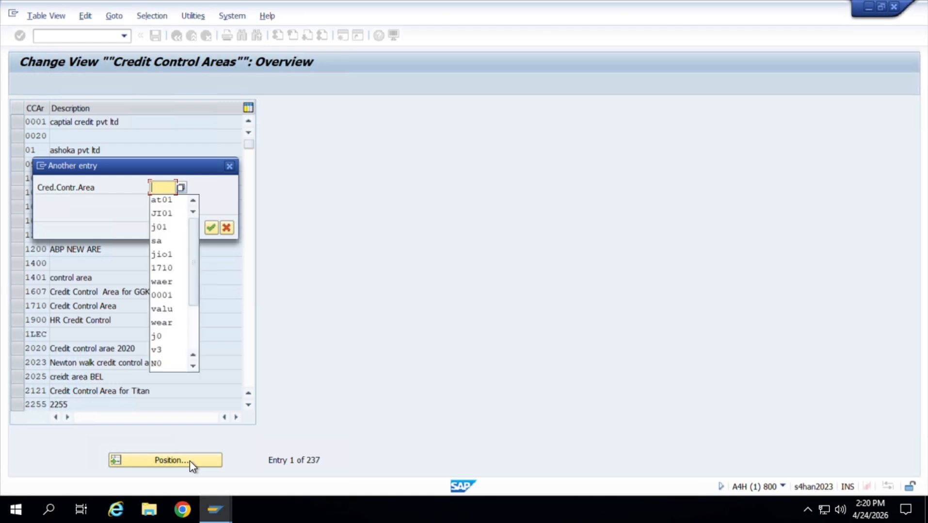
type("JT")
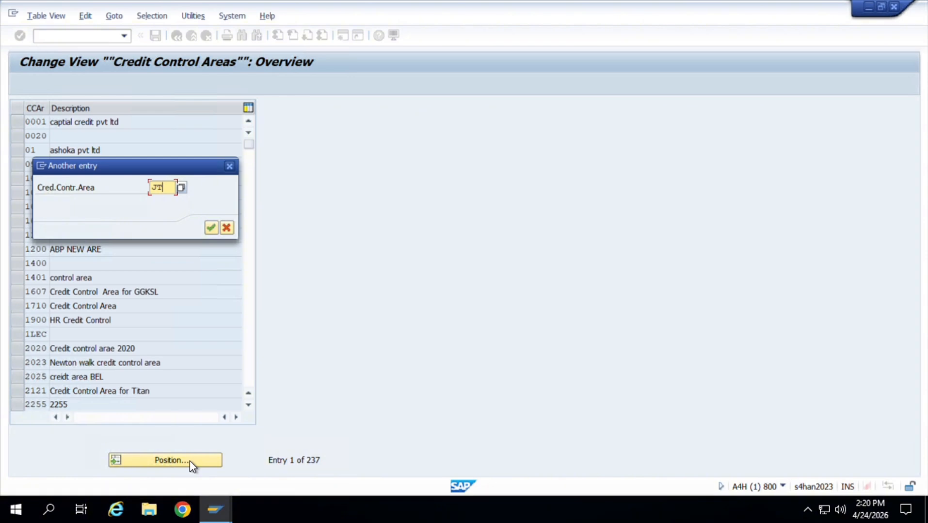
type("01")
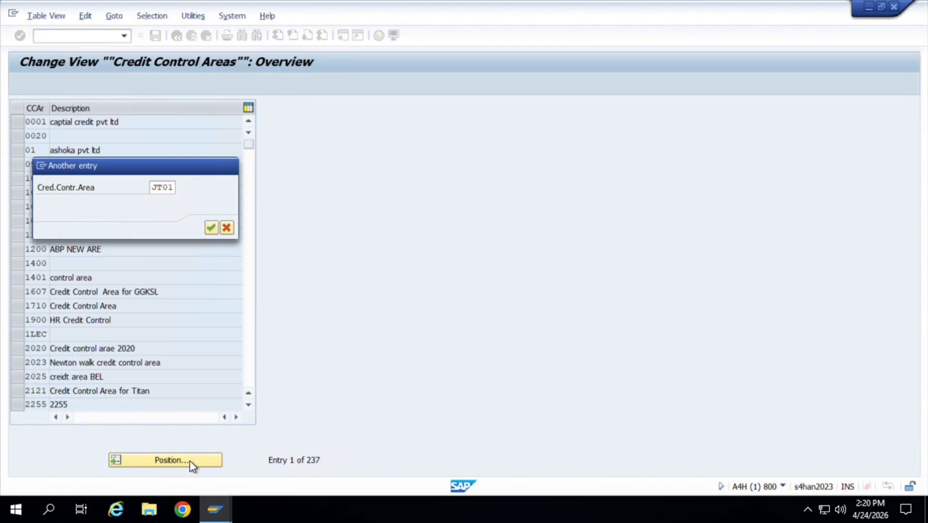
key("Return")
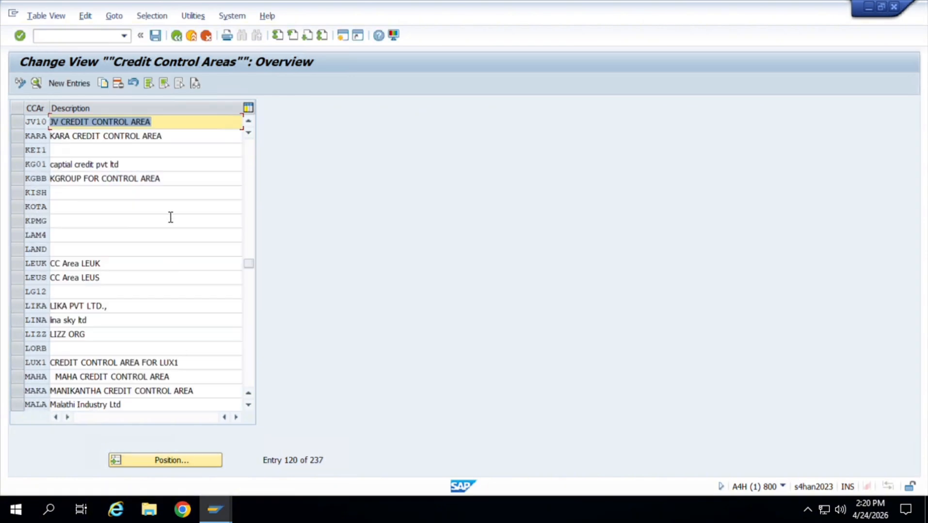
Create a new credit control area entry JT01 with the currency INR.
left_click(74, 87)
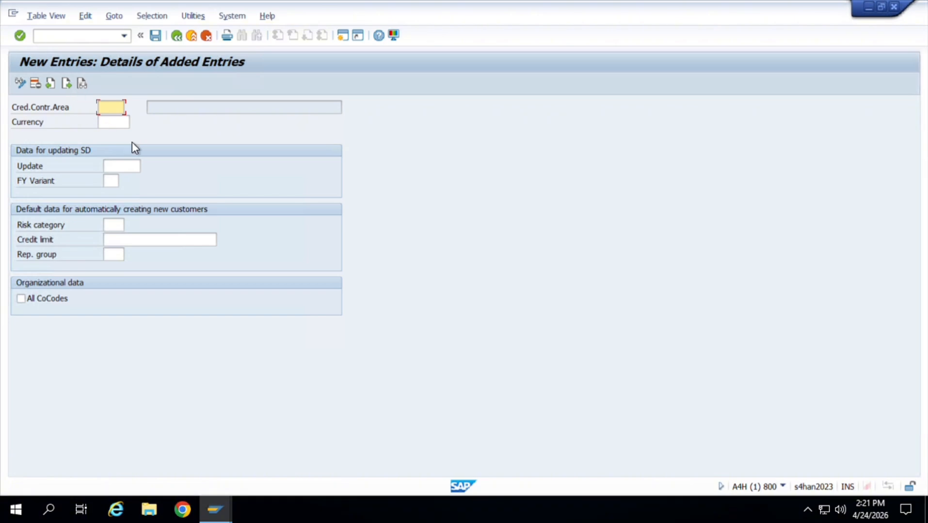
type("JT01")
key("Tab")
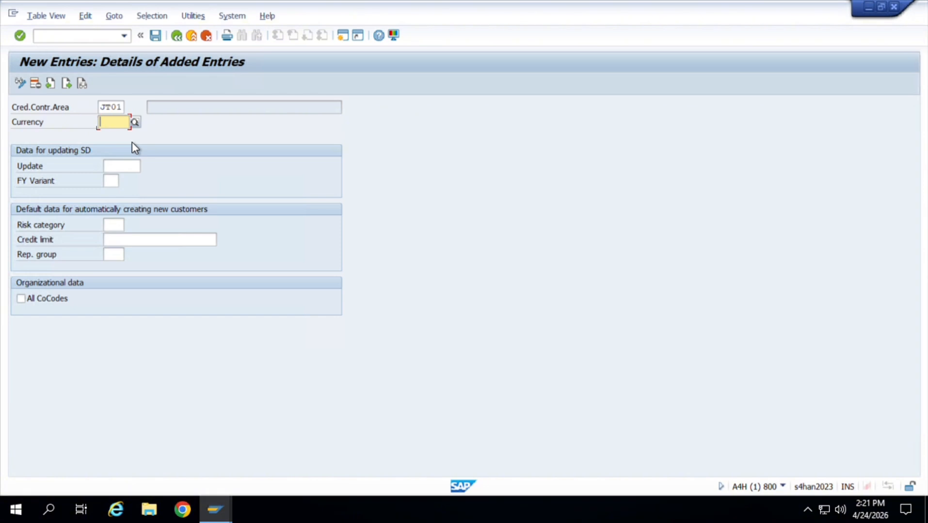
type("INR")
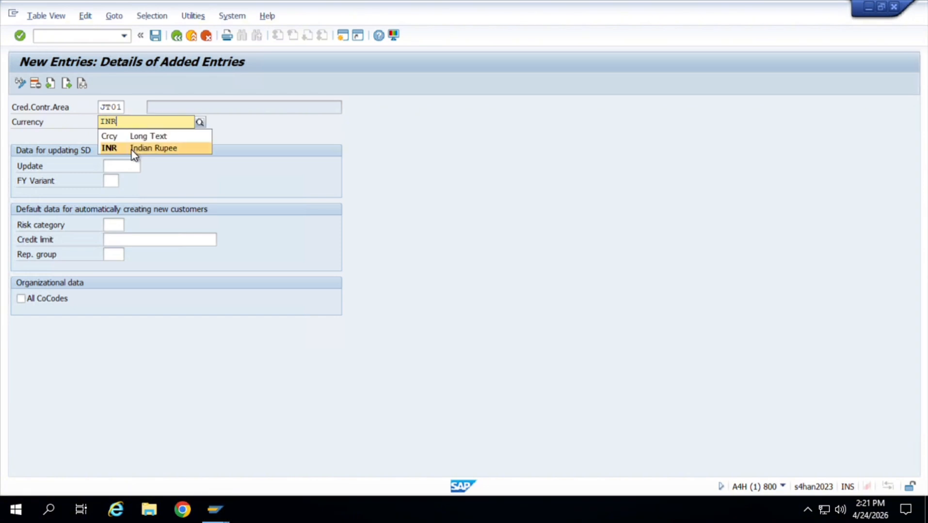
left_click(132, 150)
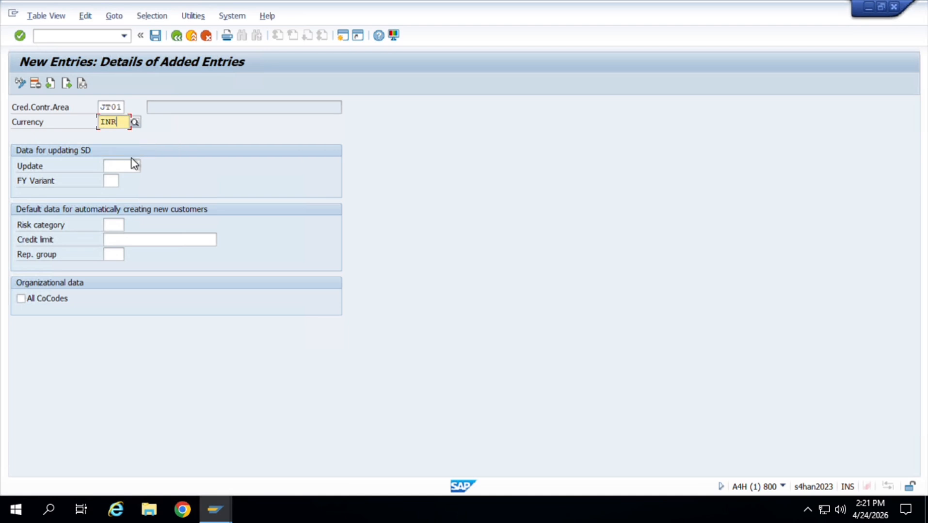
Set the credit control area's default credit limit to 1000000, save the entry and return to the implementation guide.
left_click(137, 244)
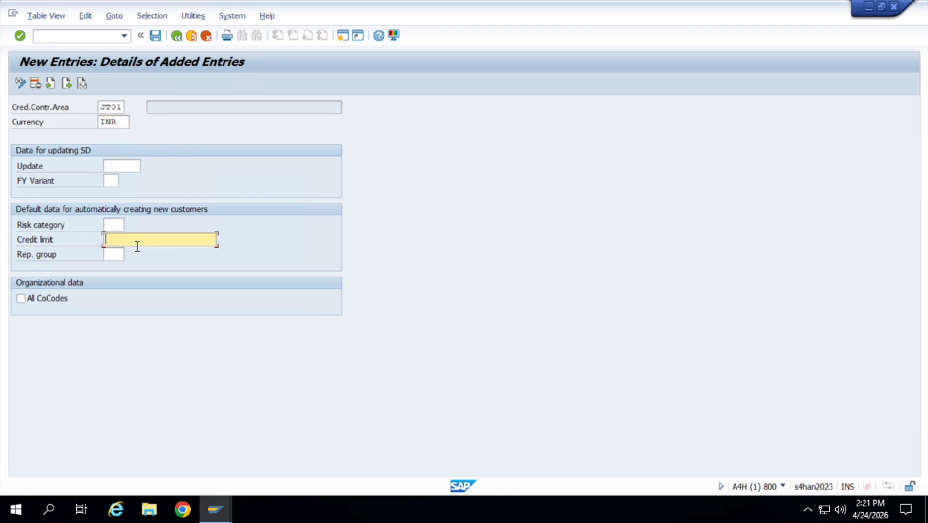
type("100")
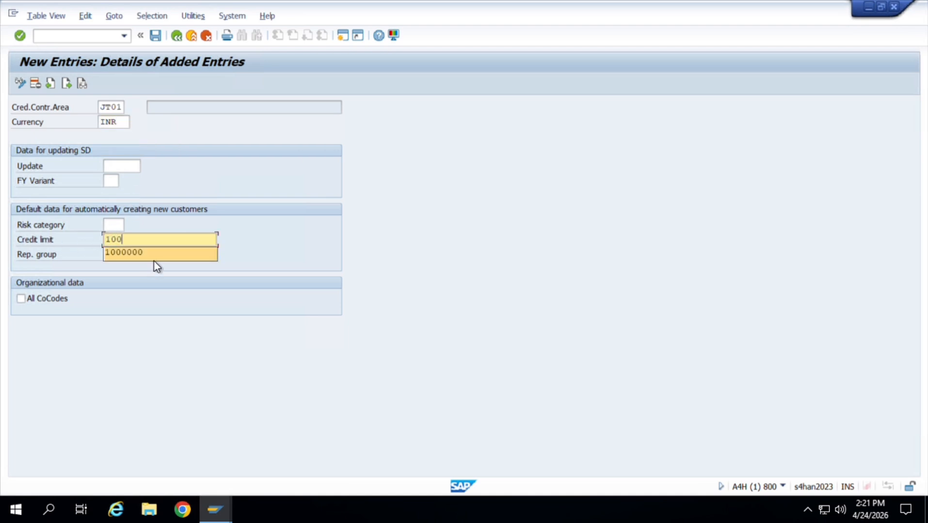
left_click(154, 259)
key("ctrl+s")
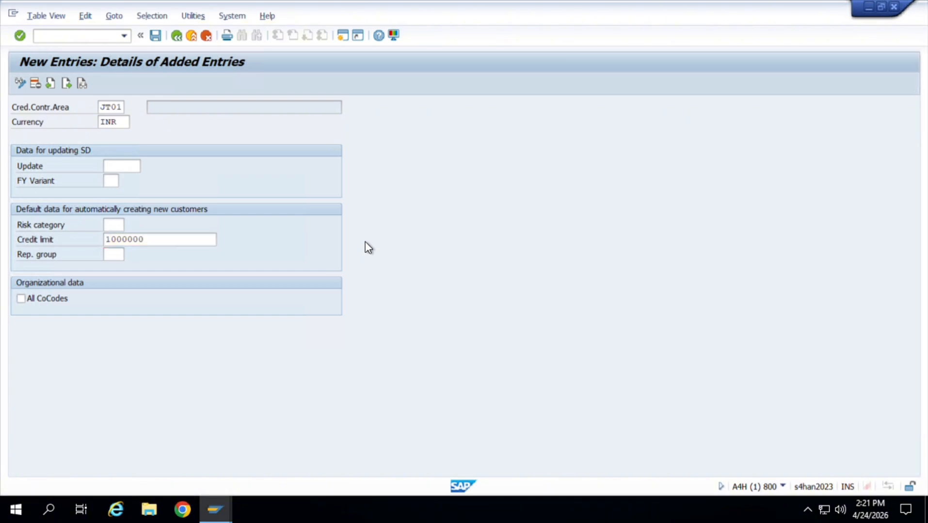
left_click(258, 230)
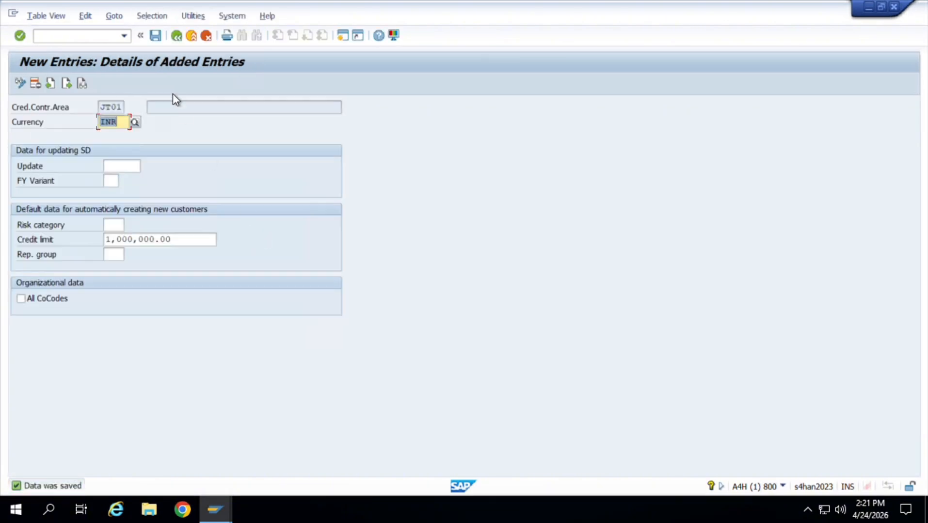
left_click(177, 43)
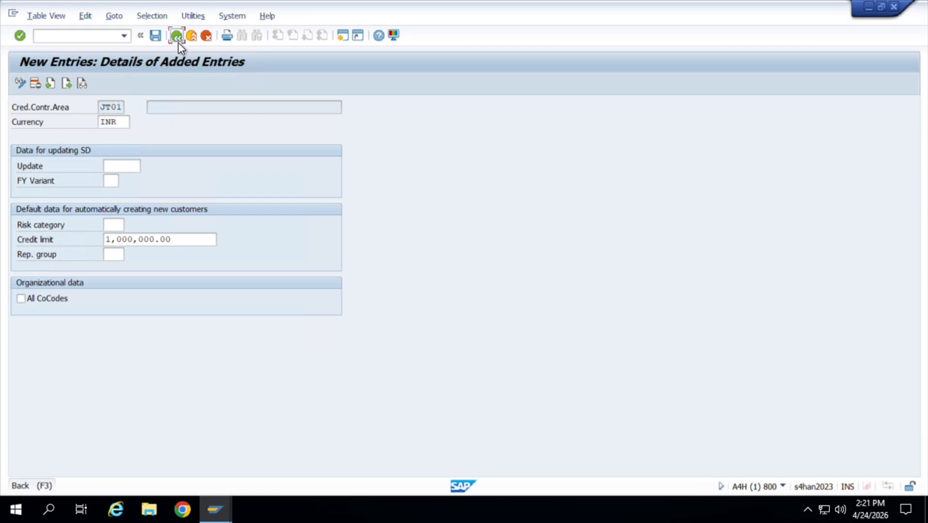
left_click(178, 43)
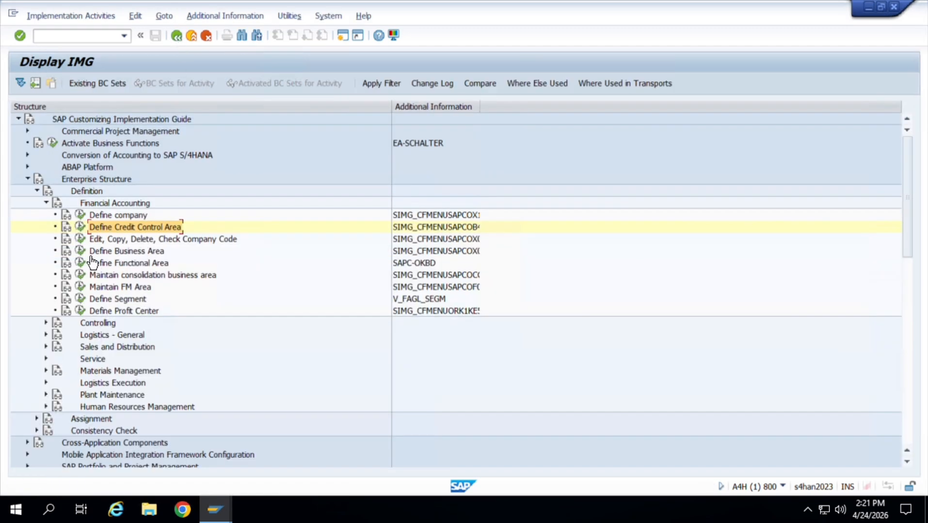
Add a new business area JT01 with the description BA of Bangalore under Define Business Area.
left_click(82, 252)
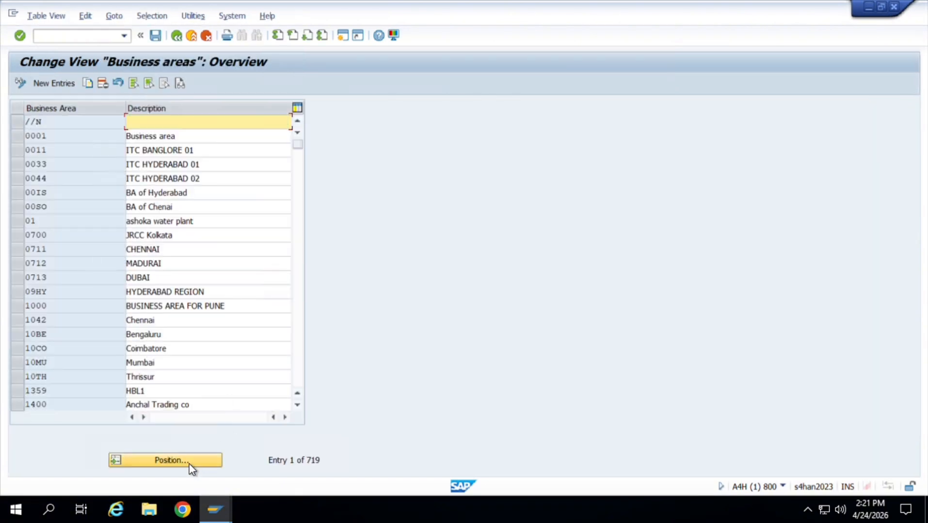
left_click(57, 85)
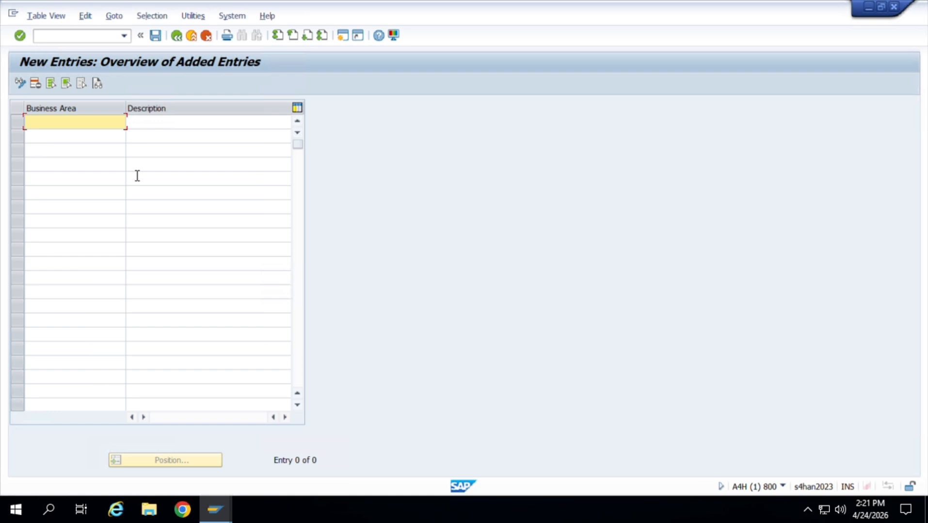
type("JT01")
key("Tab")
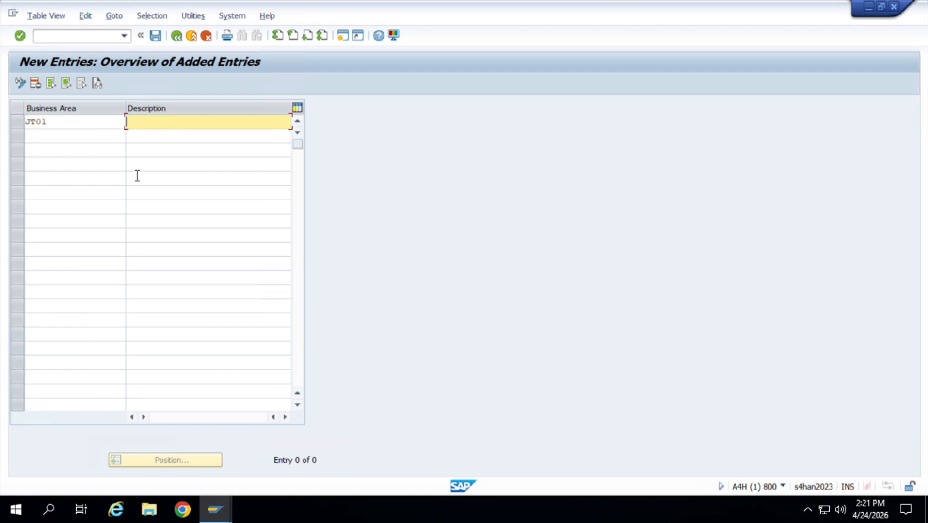
type("BA")
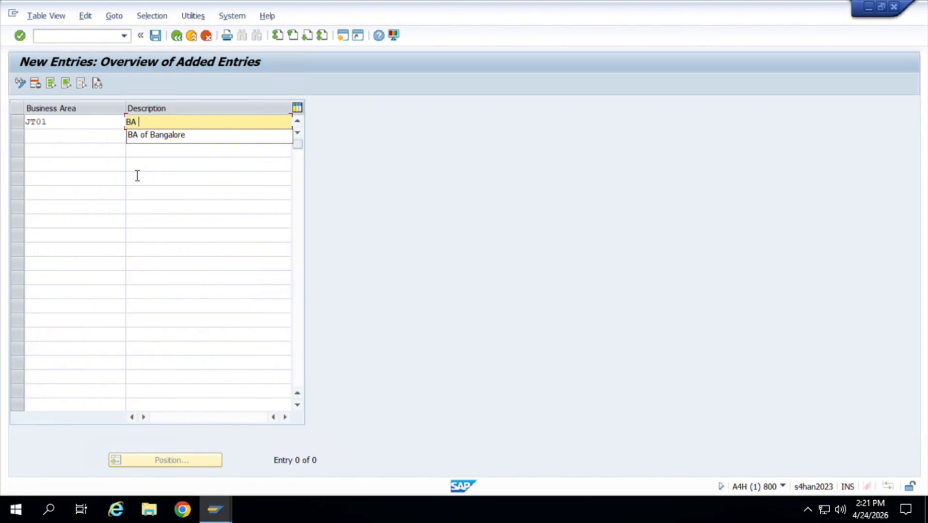
key("Down")
key("Return")
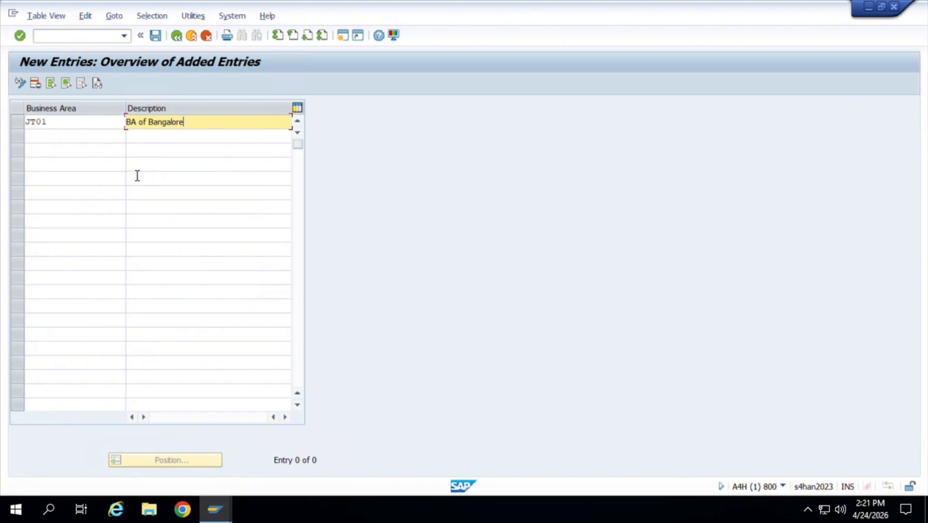
Save the business area to the proposed customizing request and return to the implementation guide structure.
key("Return")
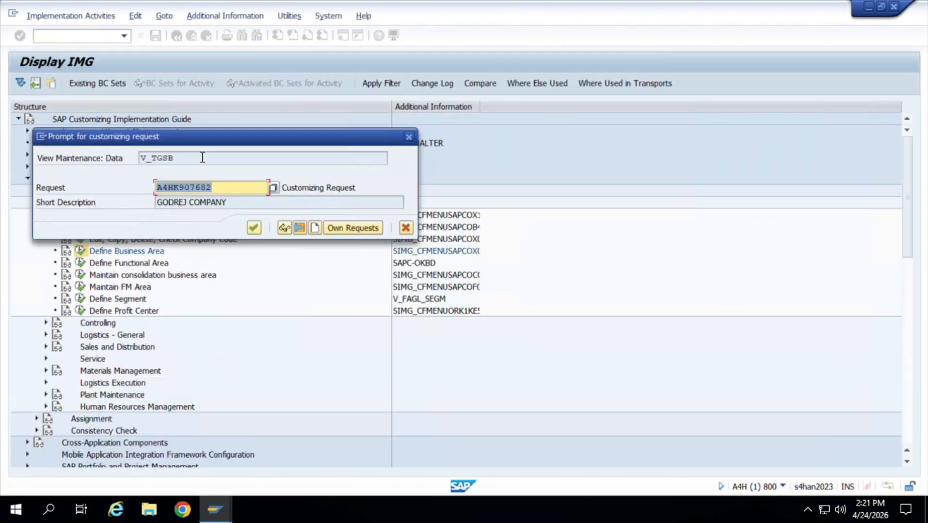
left_click(255, 229)
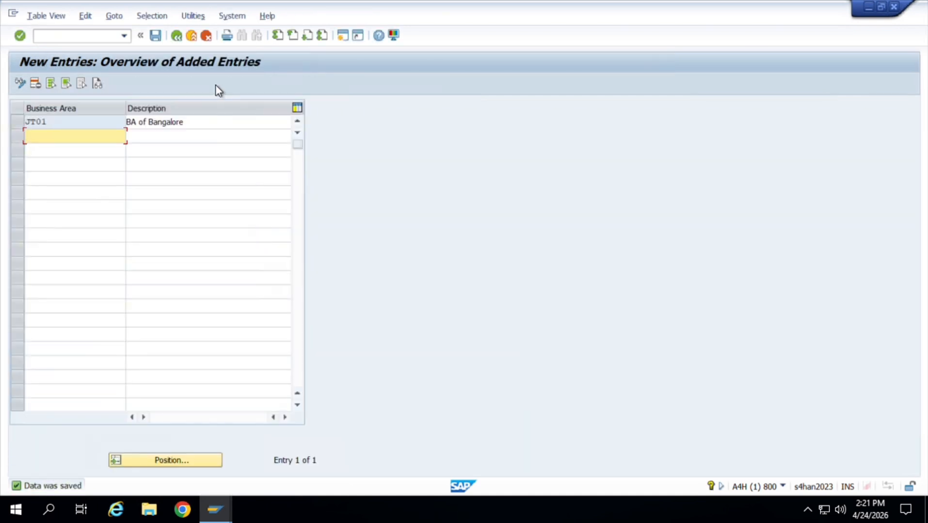
left_click(176, 36)
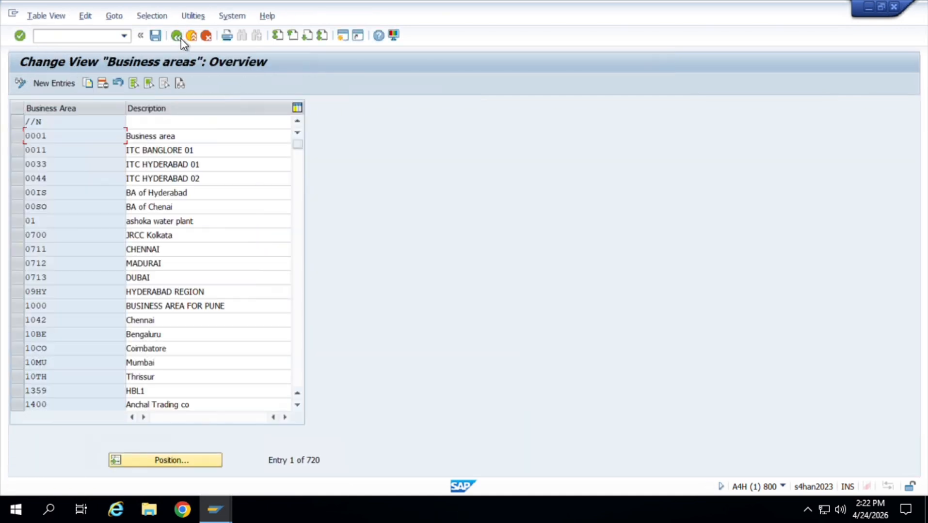
left_click(181, 38)
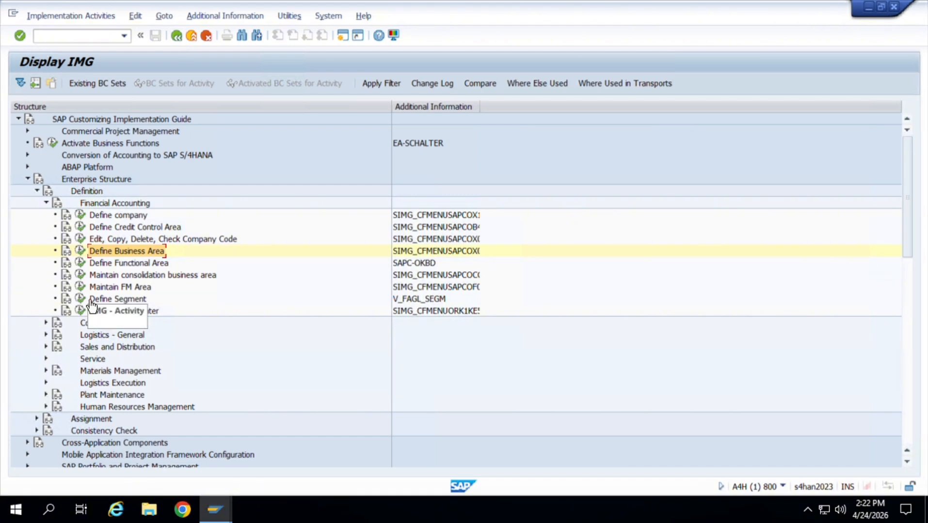
Add a new consolidation business area JT01 with the description CONSD BA OF BANGALORE under Maintain consolidation business area.
left_click(83, 274)
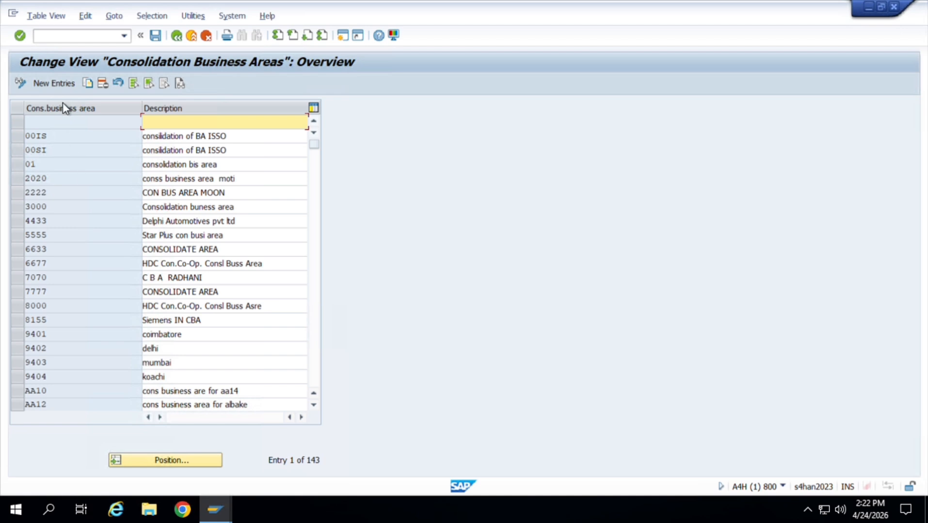
left_click(64, 85)
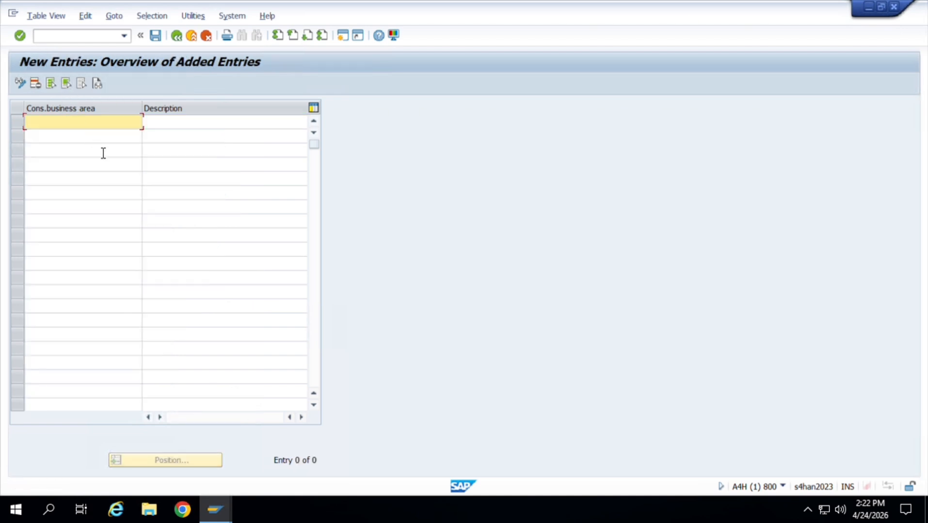
type("JT01")
key("Tab")
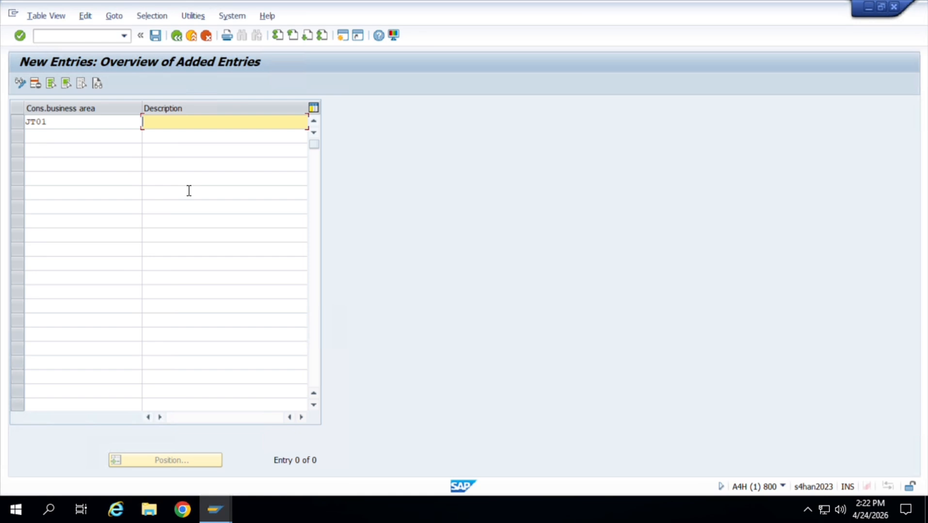
type("C")
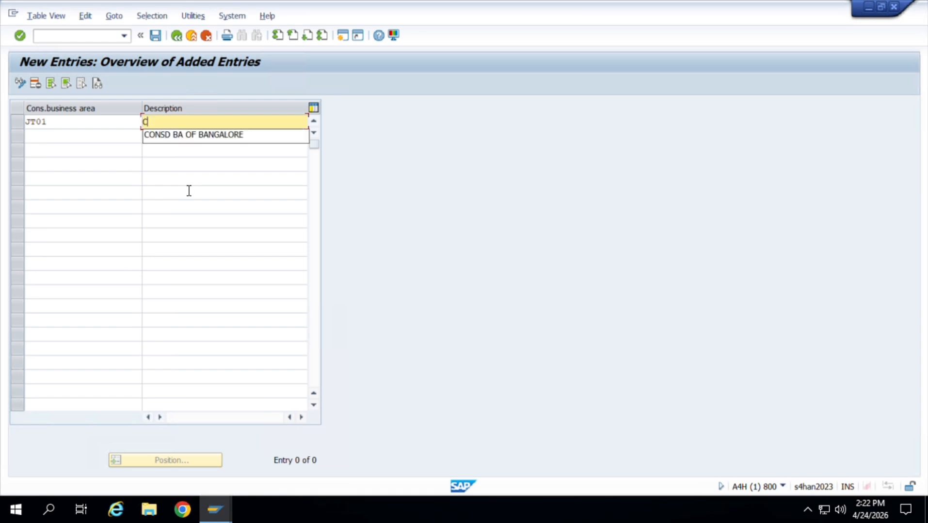
key("Down")
key("Return")
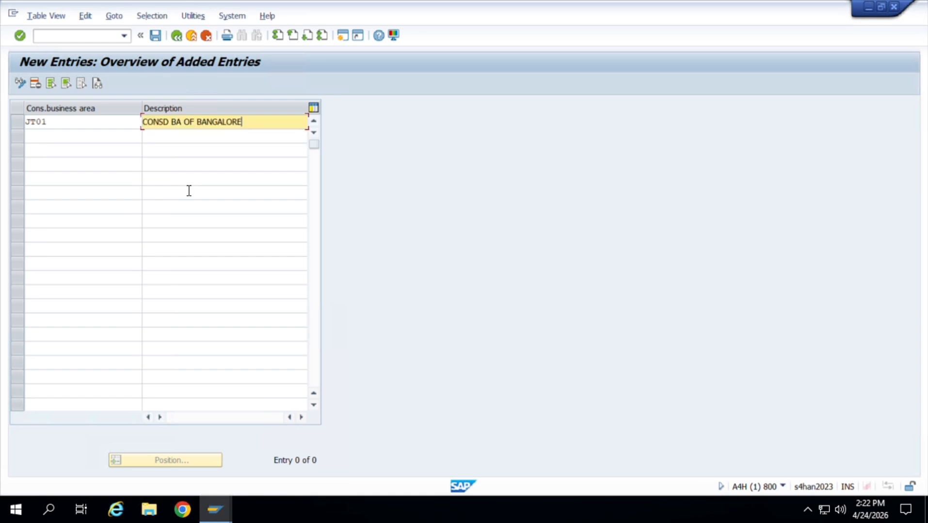
Save the consolidation business area to the proposed customizing request and return to the implementation guide structure.
key("ctrl+s")
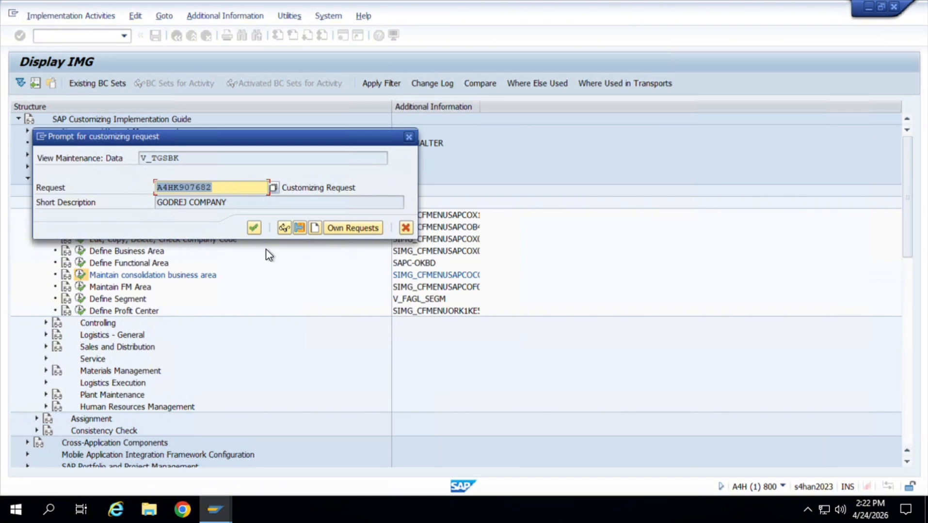
left_click(254, 228)
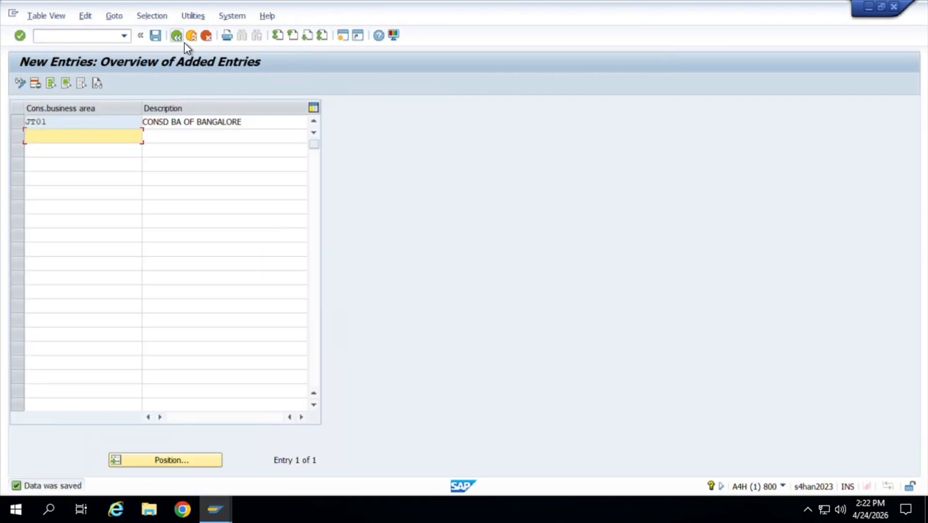
left_click(178, 38)
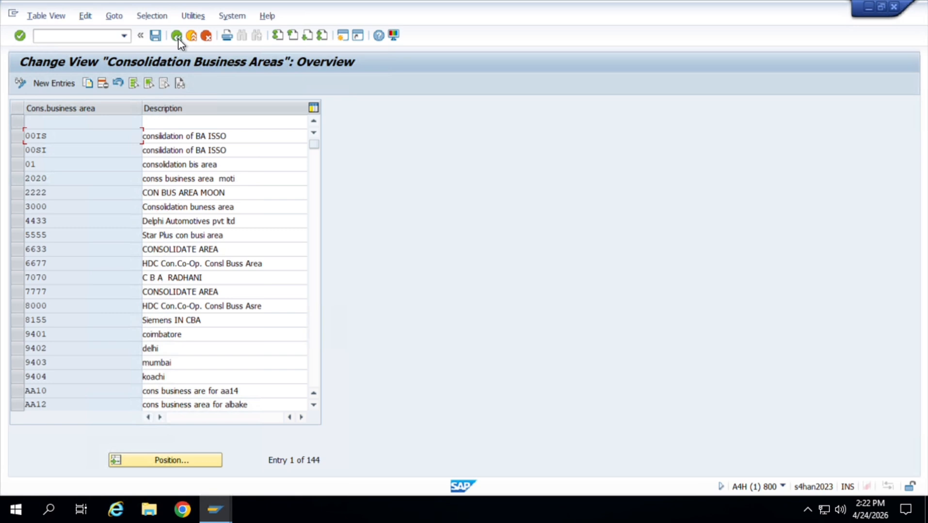
left_click(177, 38)
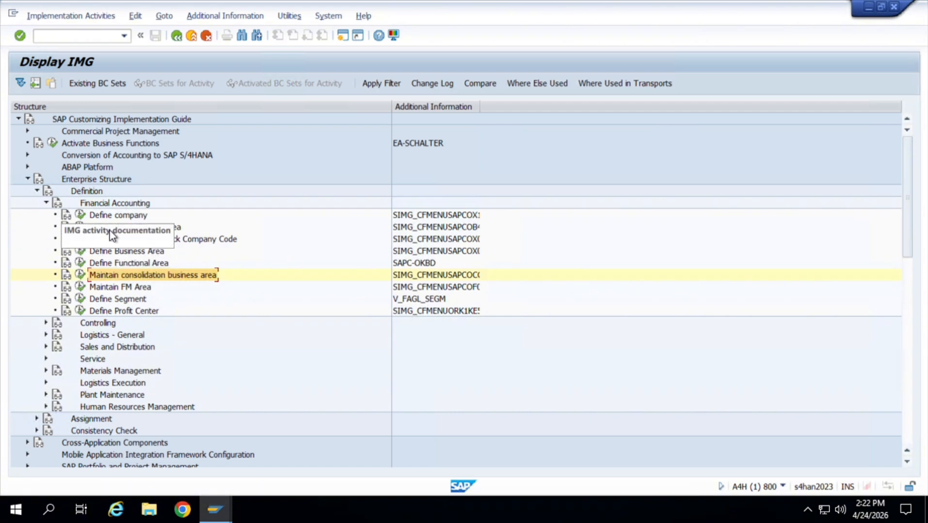
Collapse the Definition node and expand Financial Accounting under Assignment in the Enterprise Structure.
left_click(48, 203)
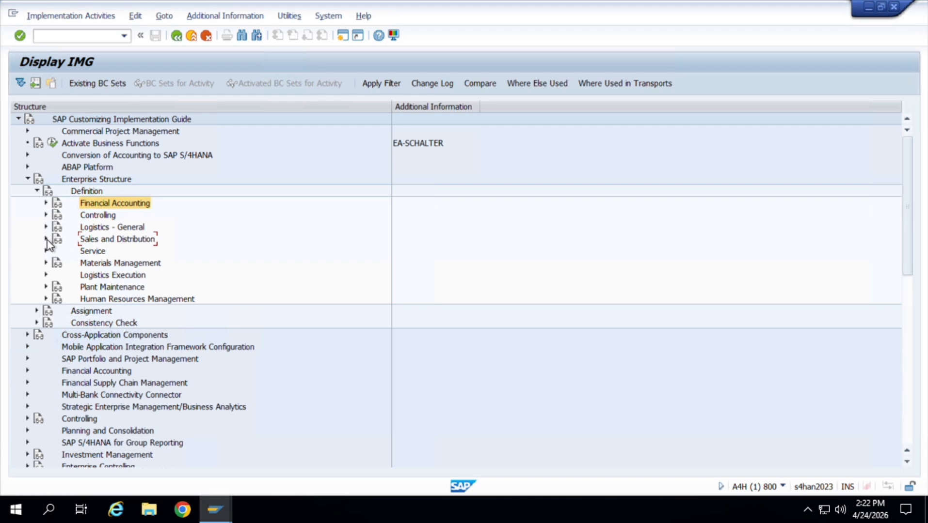
left_click(38, 192)
left_click(37, 204)
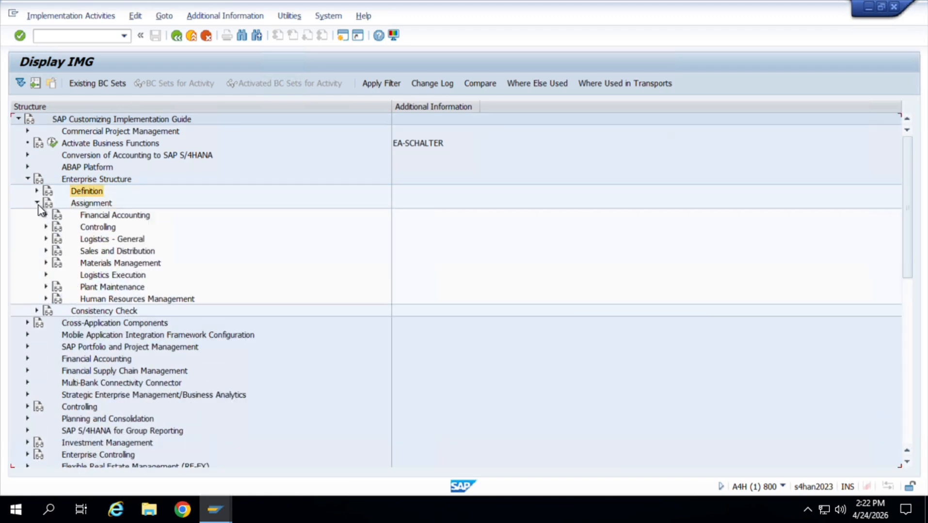
left_click(46, 215)
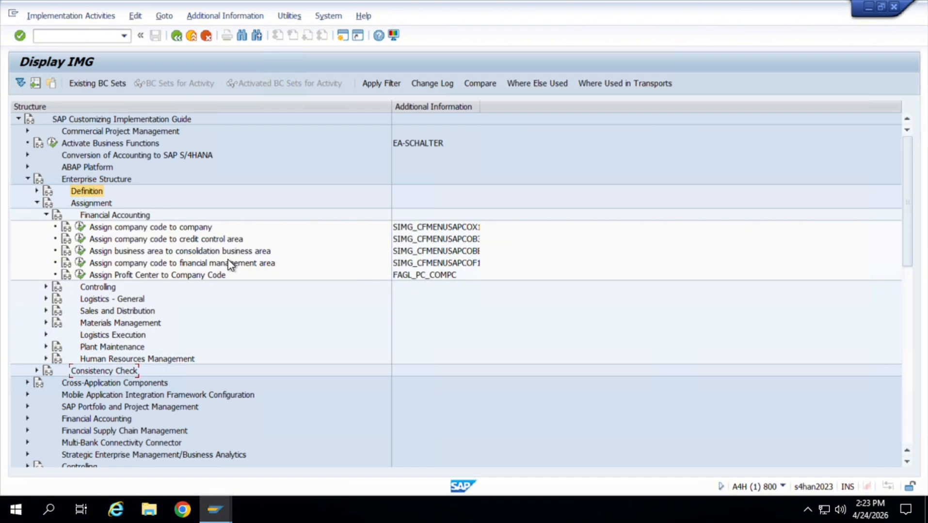
Assign company code JT01 to company AT01 (Accenture pvt ltd) under Assign company code to company.
left_click(81, 227)
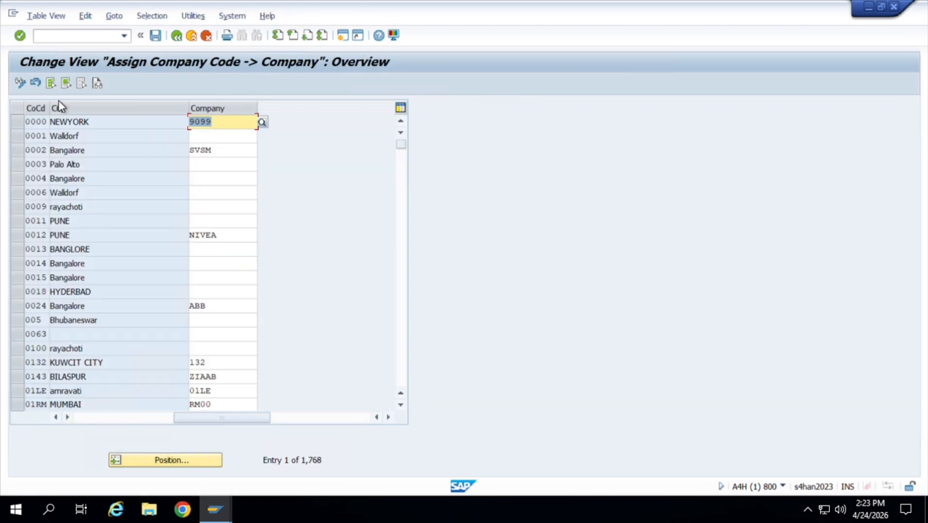
left_click(164, 460)
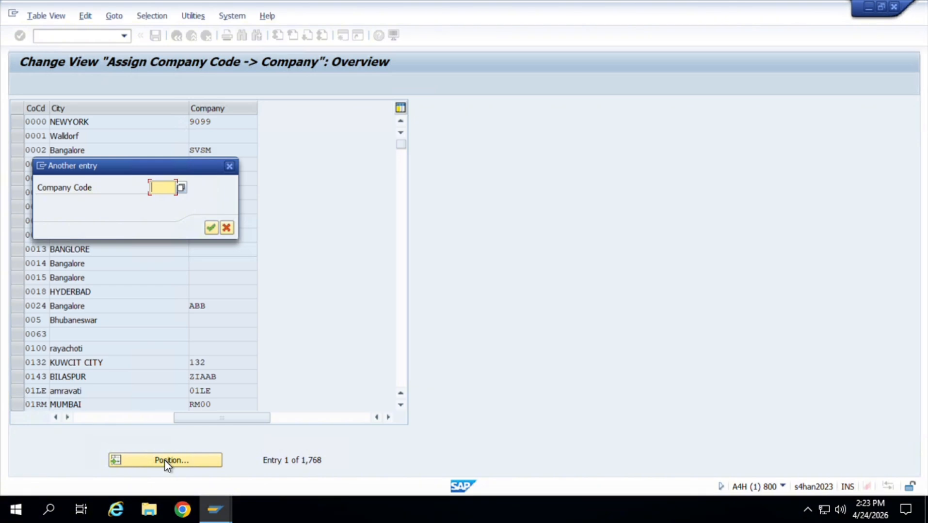
type("JT01")
key("Return")
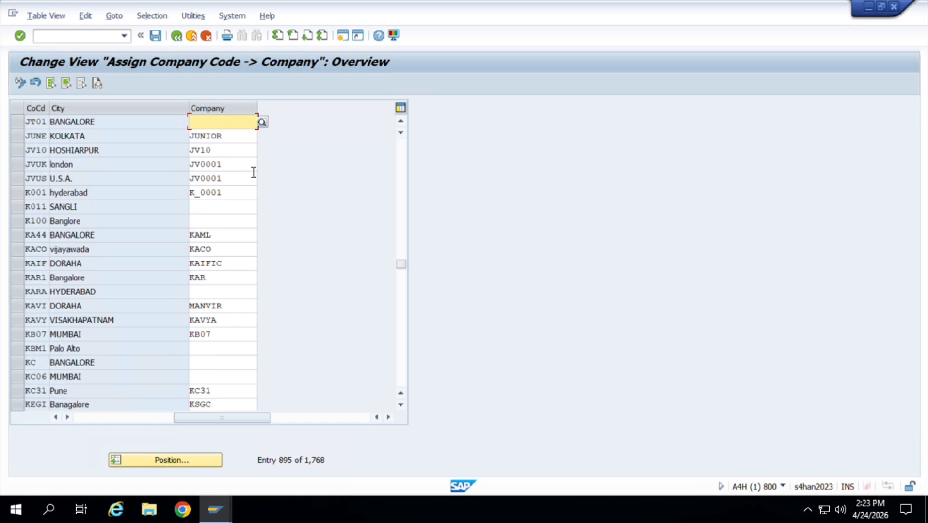
type("AT01")
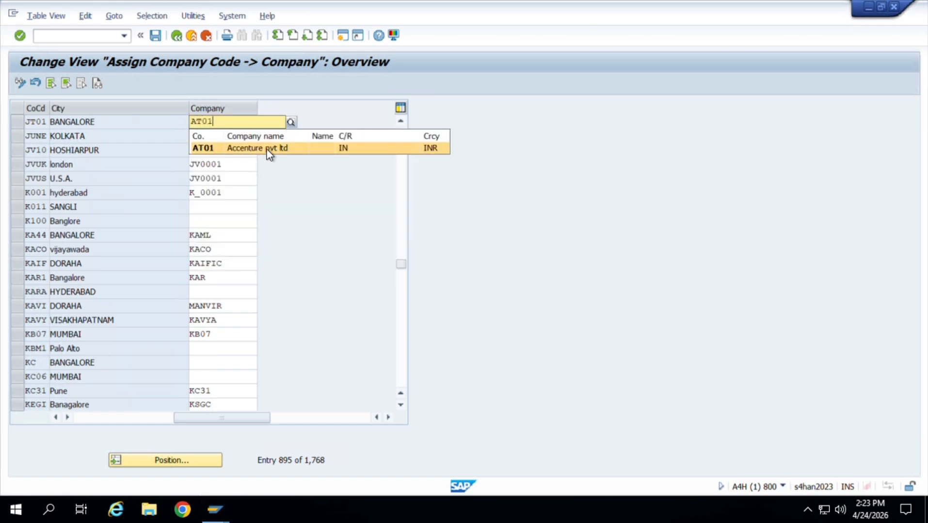
left_click(267, 149)
Save the company assignment to the proposed customizing request and return to the implementation guide structure.
key("ctrl+s")
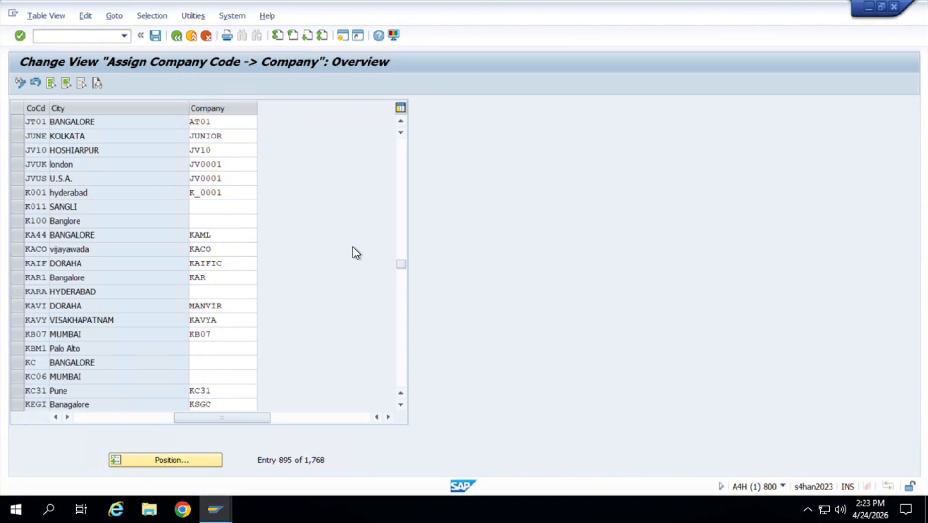
left_click(254, 228)
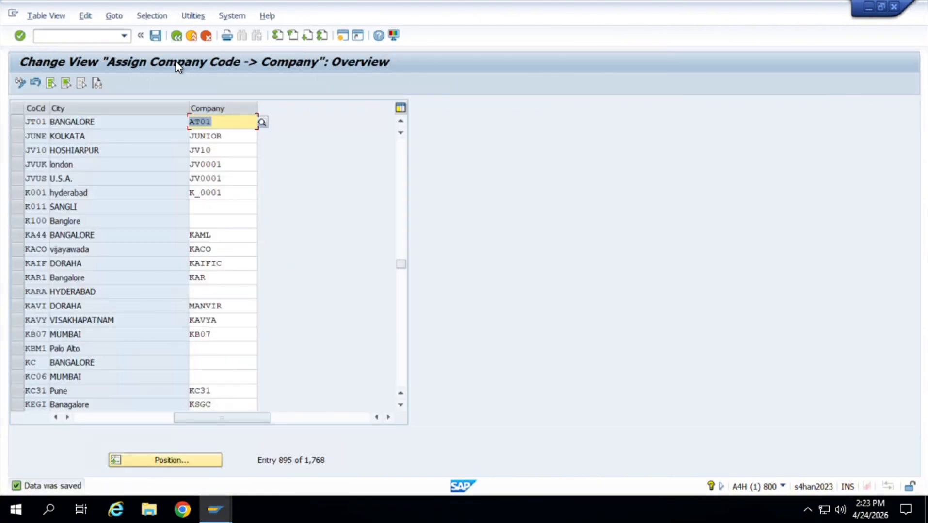
left_click(176, 38)
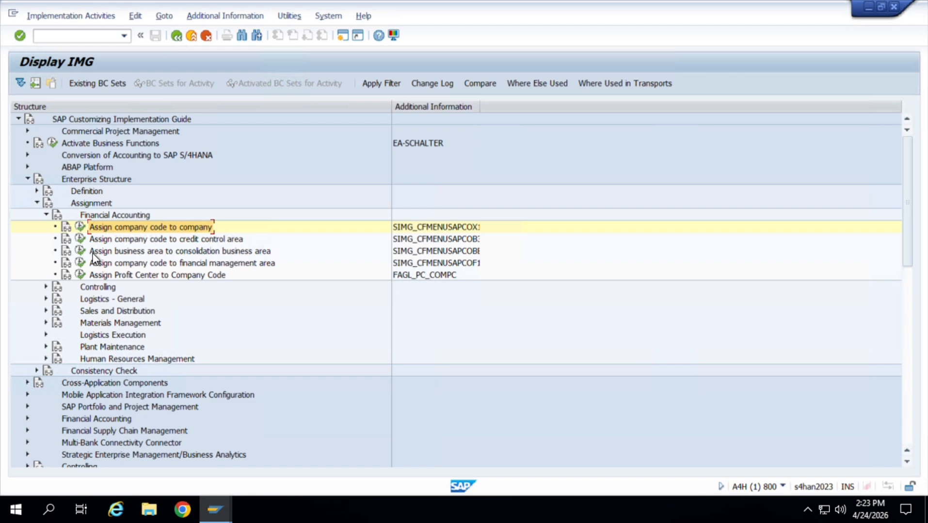
Assign company code JT01 to credit control area JT01 under Assign company code to credit control area.
left_click(80, 238)
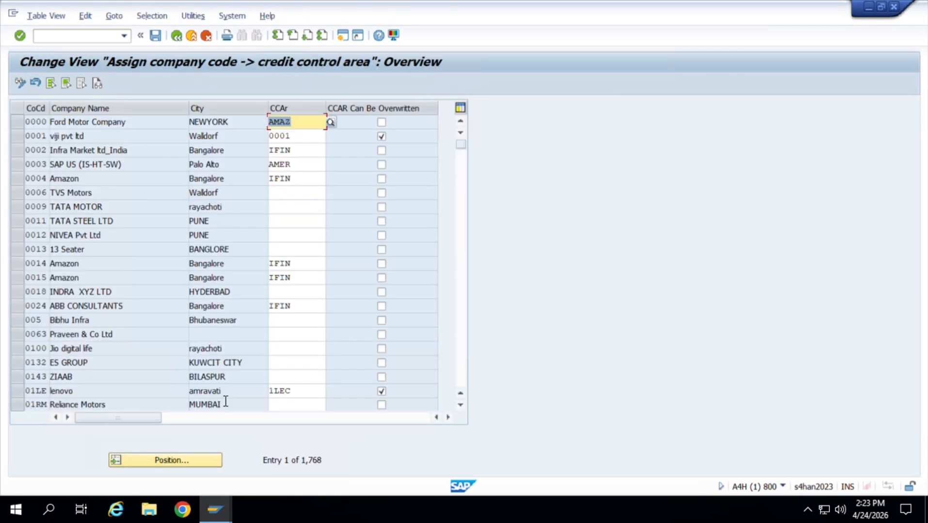
left_click(193, 465)
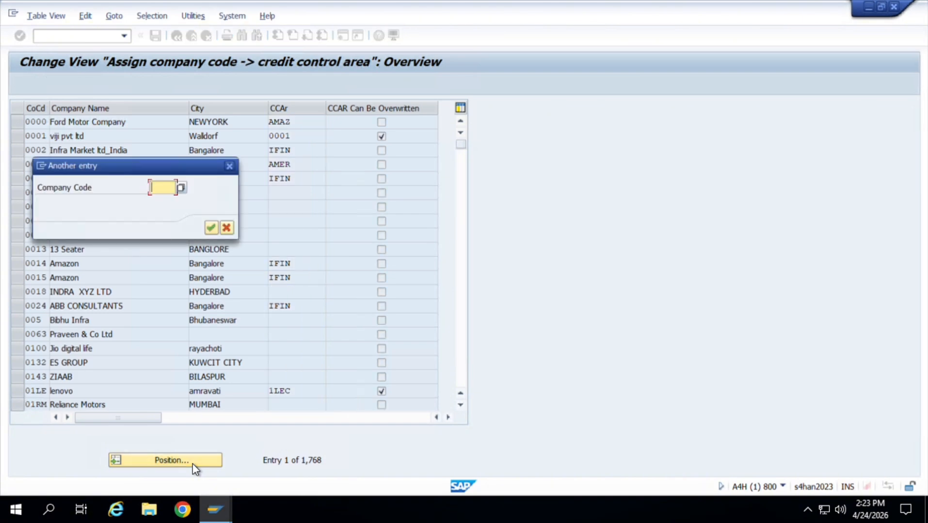
type("JT01")
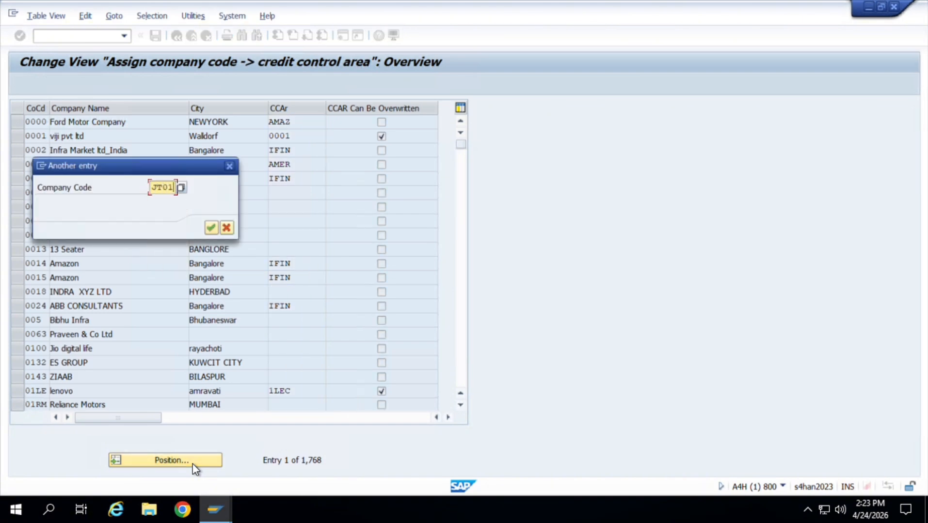
key("Return")
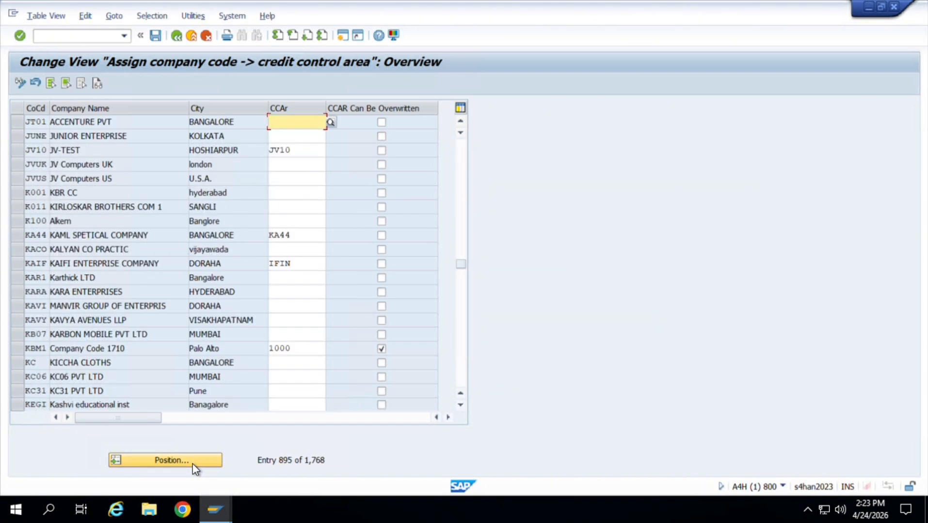
type("A")
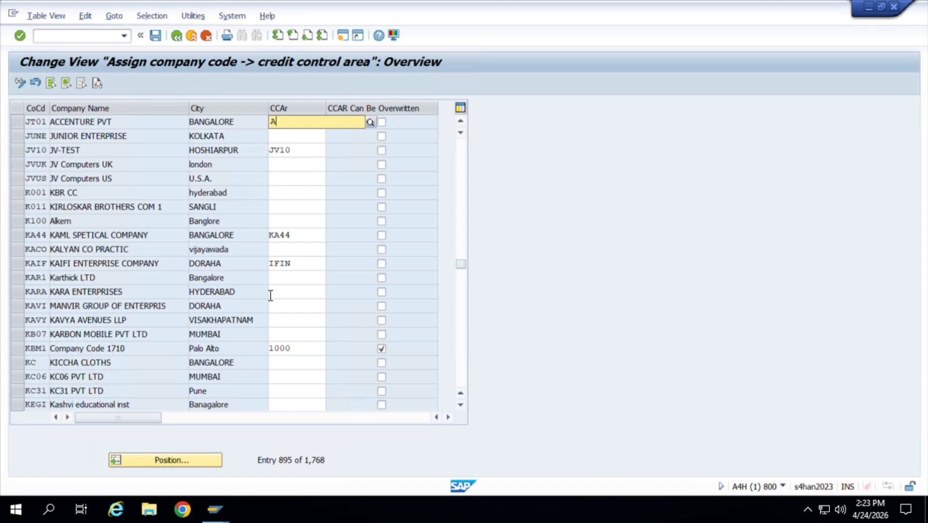
key("BackSpace")
type("JT01")
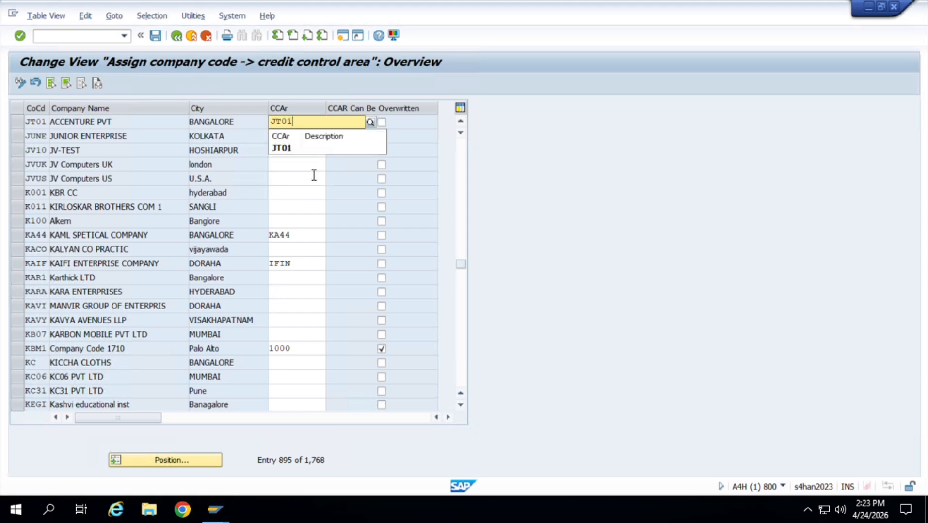
left_click(293, 153)
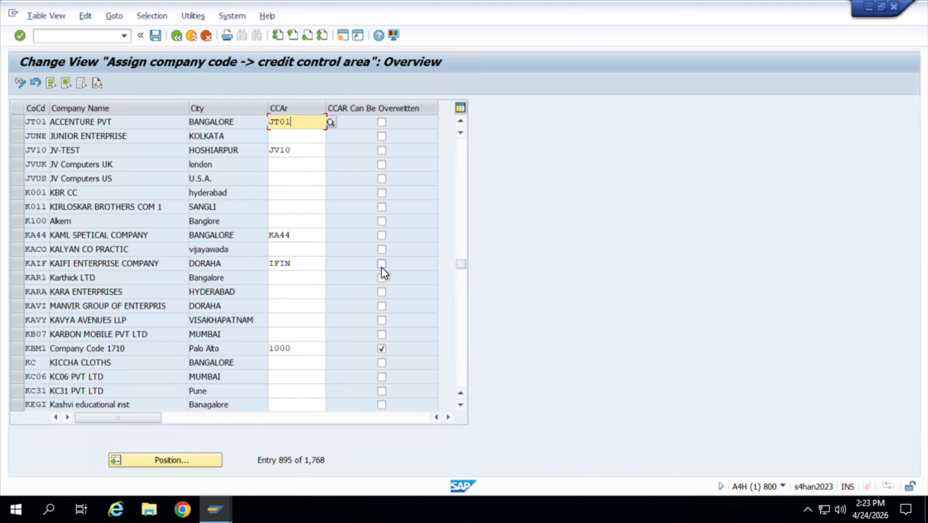
Save the credit control area assignment to the proposed customizing request and return to the implementation guide structure.
key("ctrl+s")
key("Return")
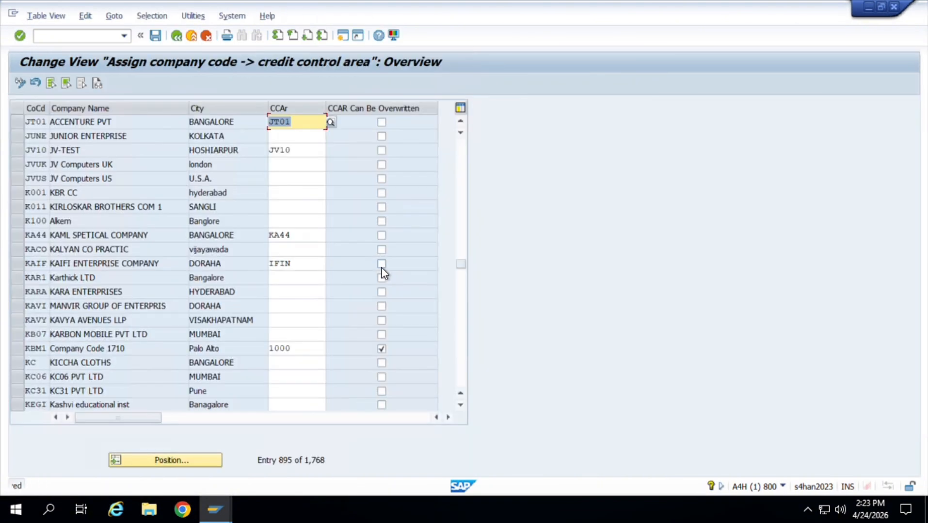
left_click(176, 36)
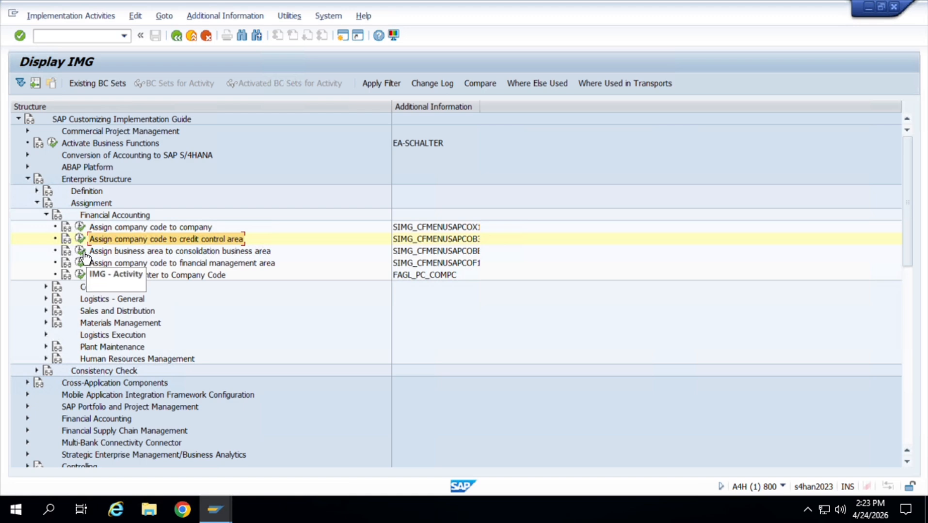
Assign business area JT01 to consolidation business area JT01 and save the assignment to the proposed customizing request.
left_click(81, 252)
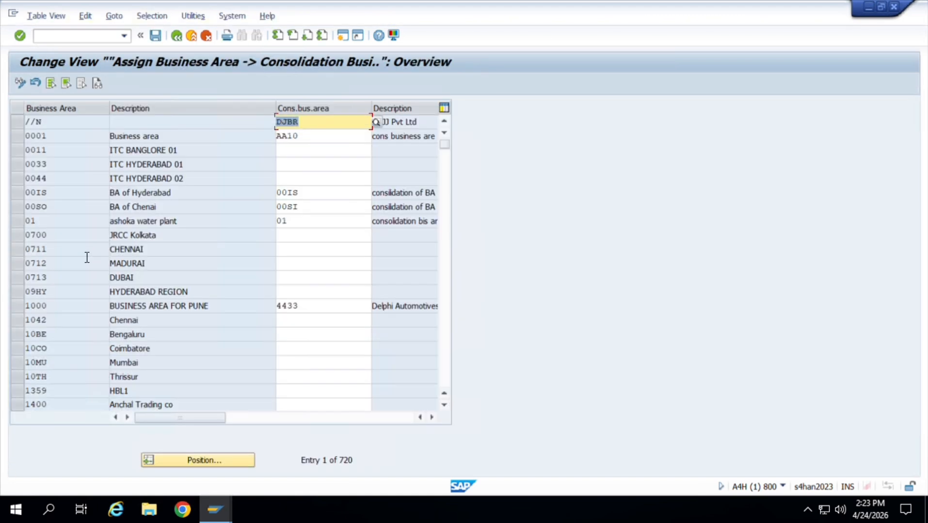
left_click(223, 462)
type("JT01")
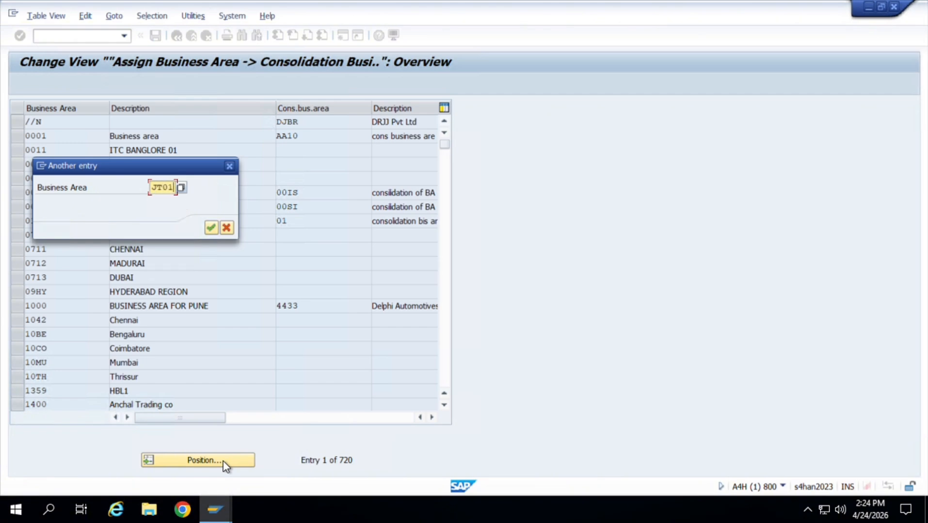
key("Return")
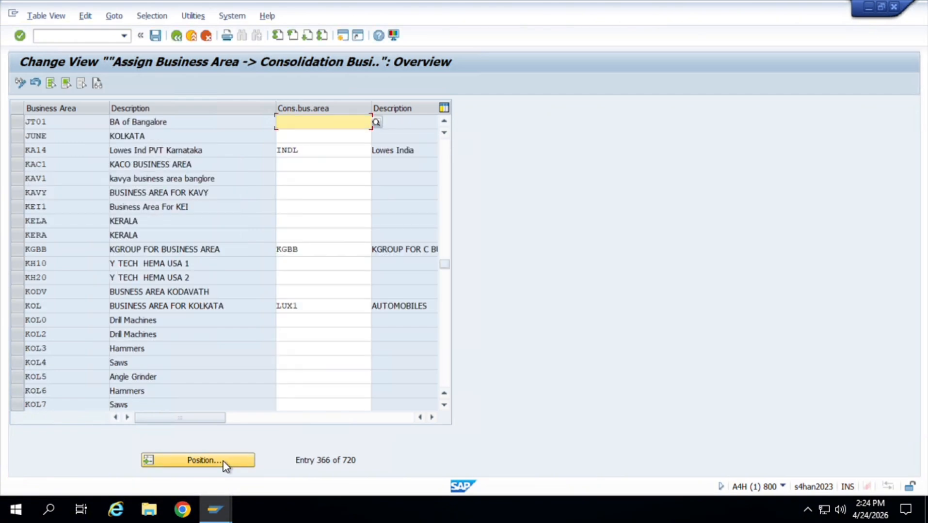
type("J")
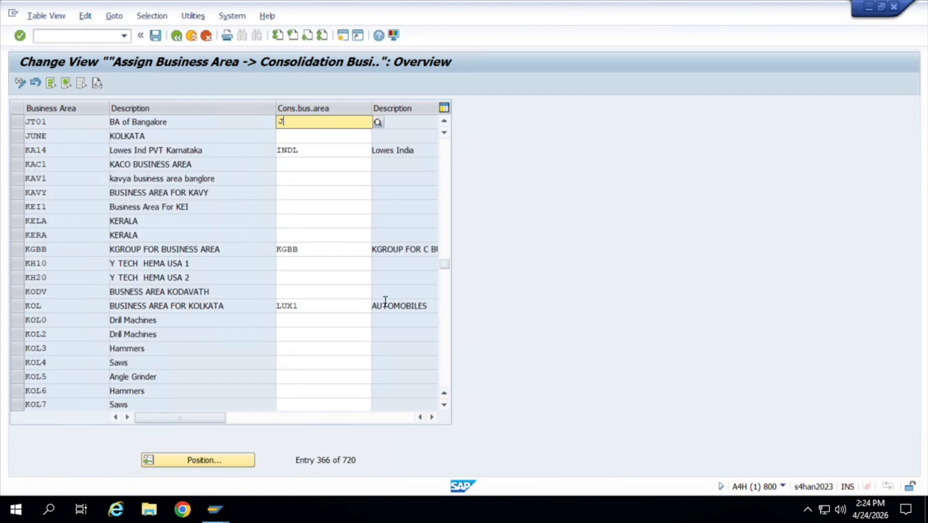
type("T01")
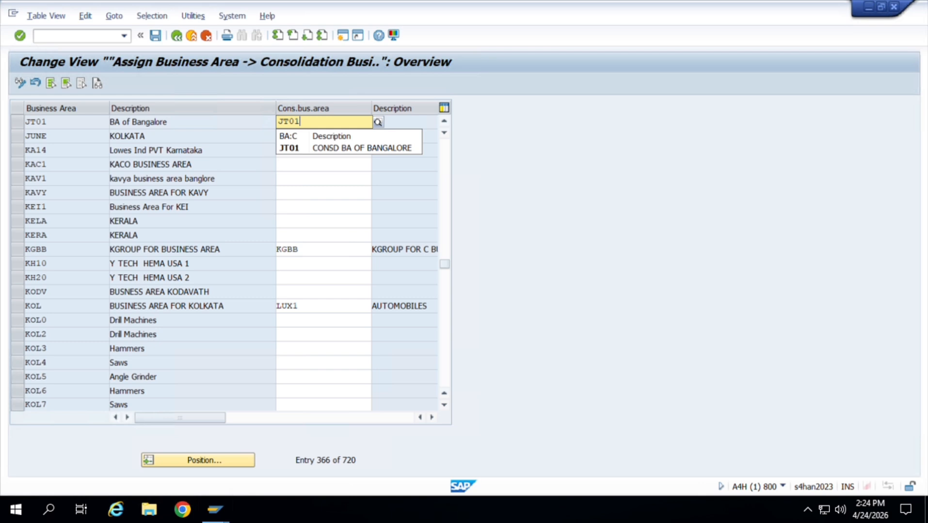
left_click(345, 154)
key("ctrl+s")
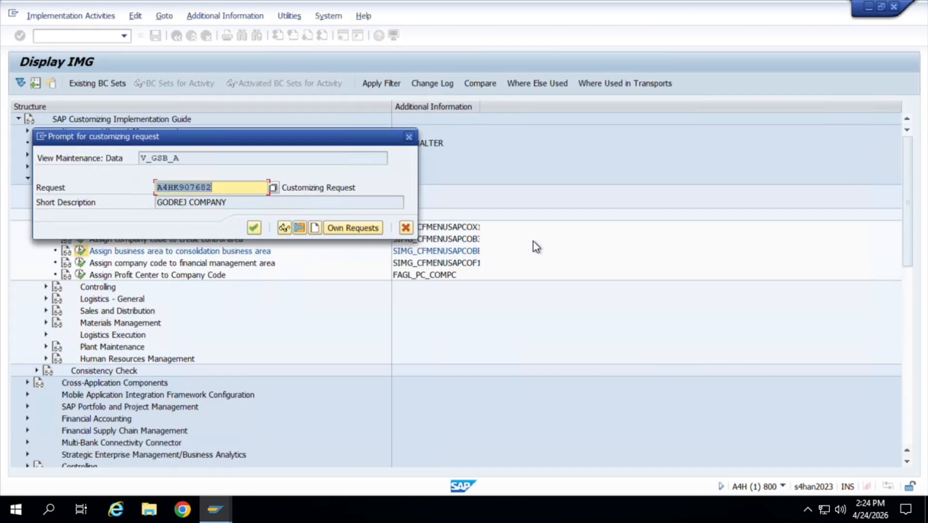
left_click(258, 230)
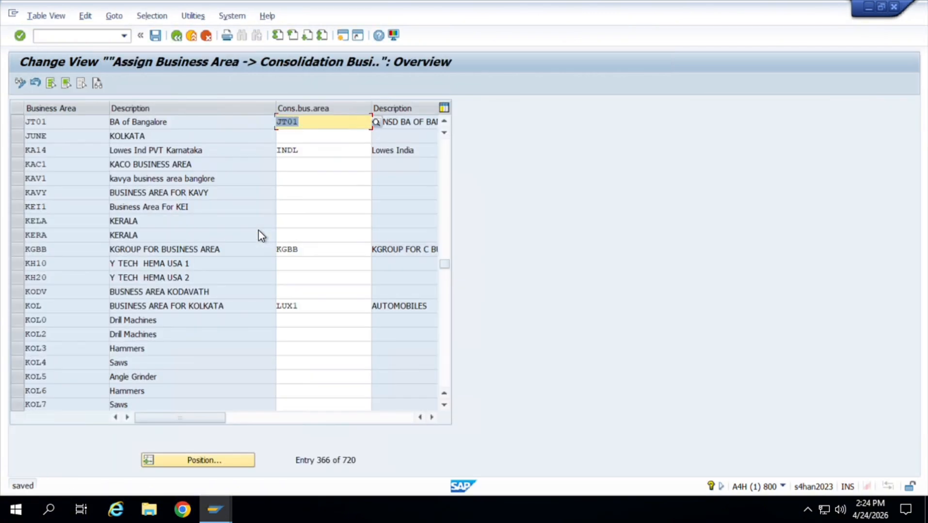
Return to the implementation guide structure and collapse the Enterprise Structure branch with its Assignment and Financial Accounting nodes.
left_click(177, 36)
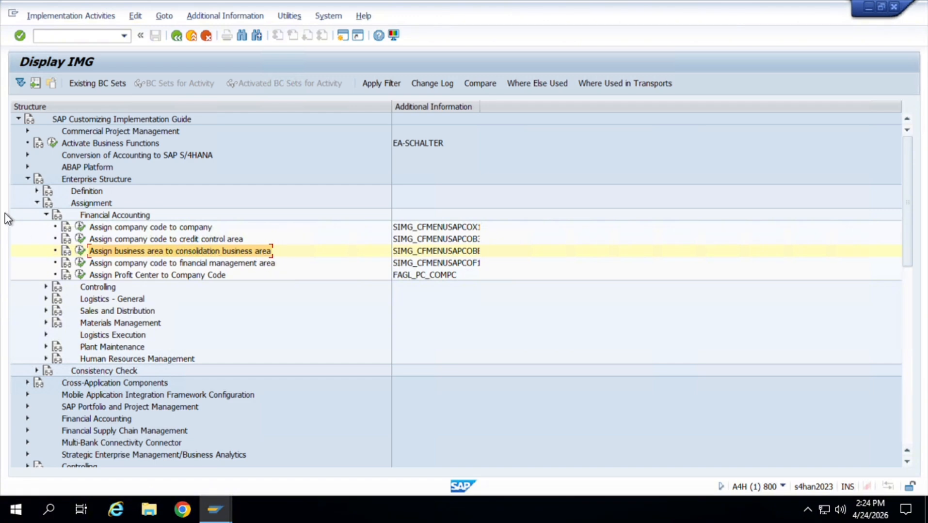
left_click(46, 215)
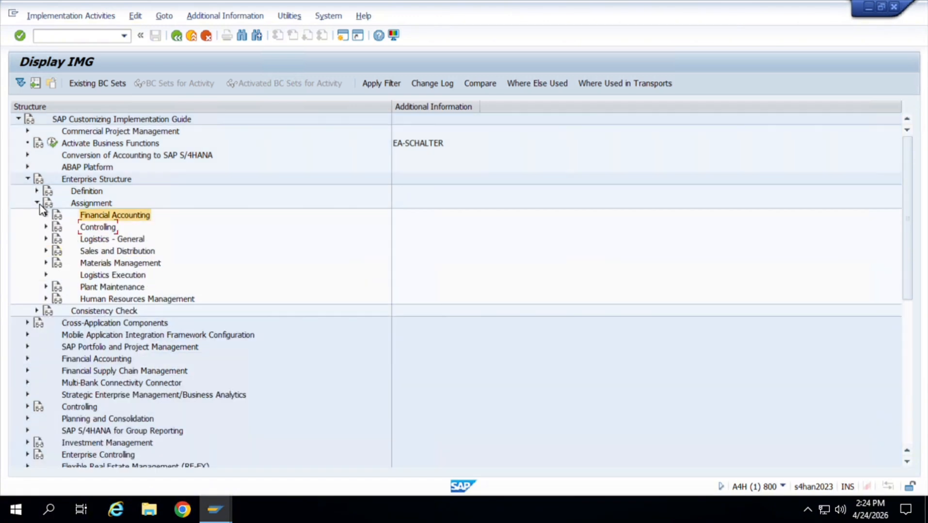
left_click(37, 203)
left_click(29, 179)
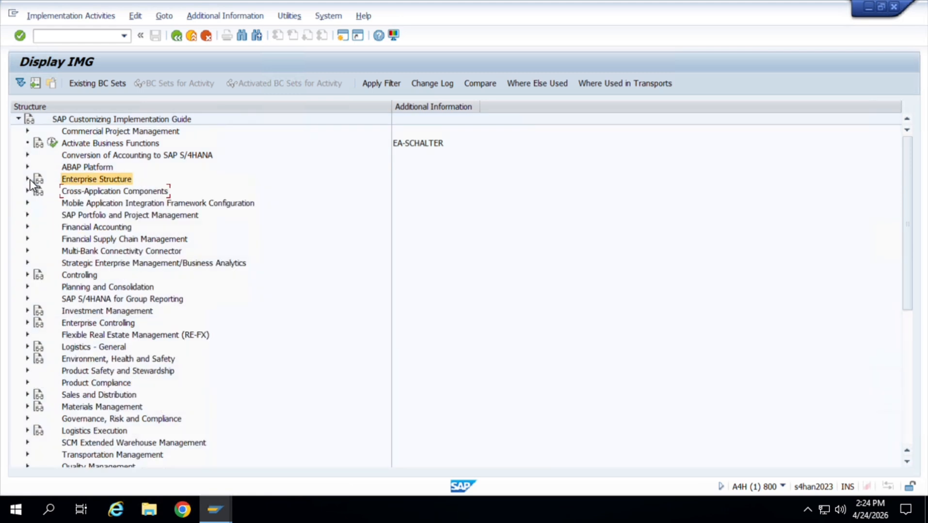
Open Maintain Fiscal Year Variant under Financial Accounting Global Settings, Ledgers, Fiscal Year and Posting Periods.
left_click(28, 228)
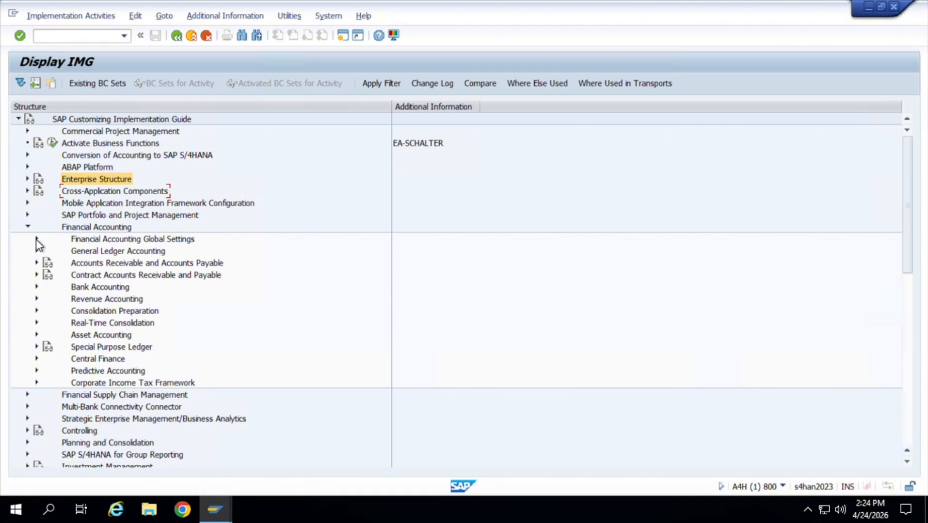
left_click(36, 239)
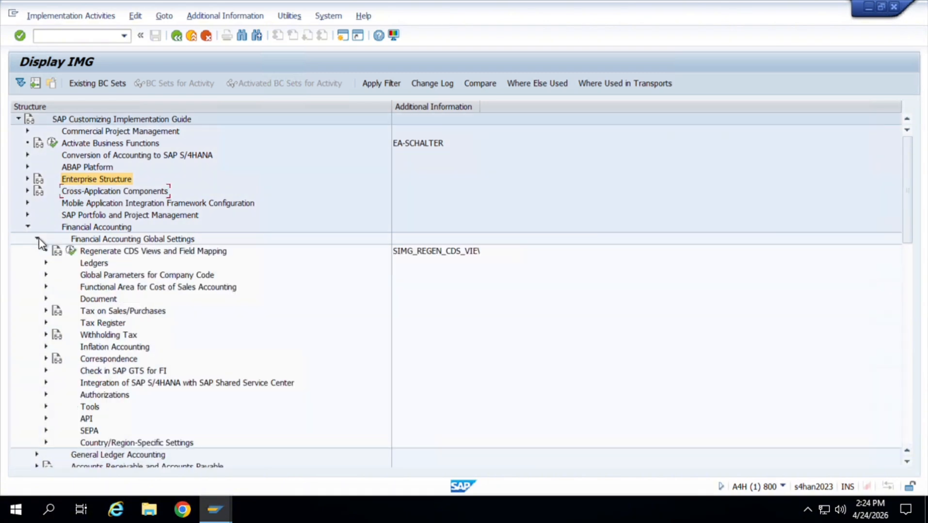
left_click(47, 264)
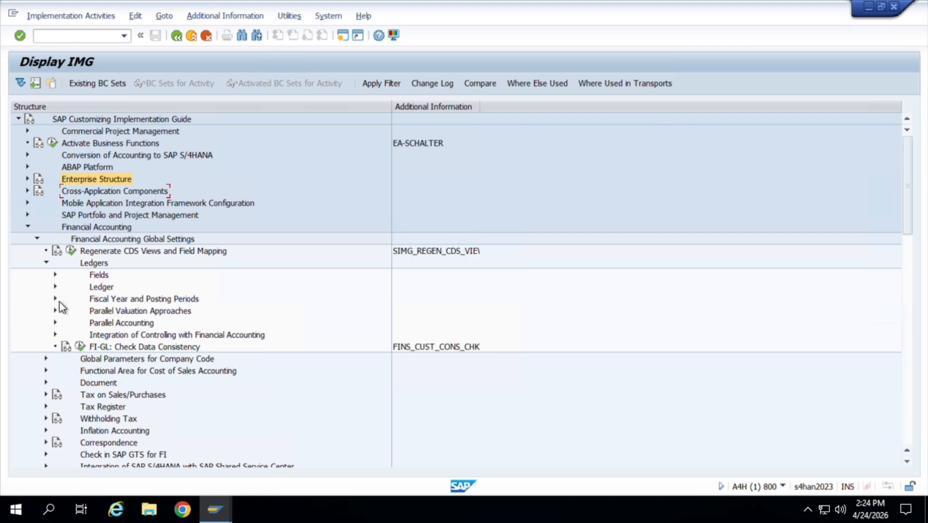
left_click(57, 300)
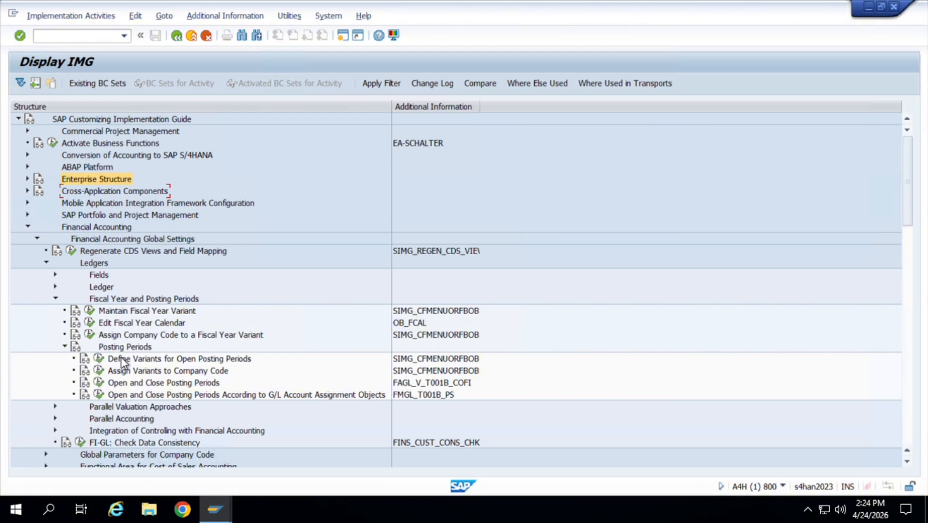
left_click(92, 312)
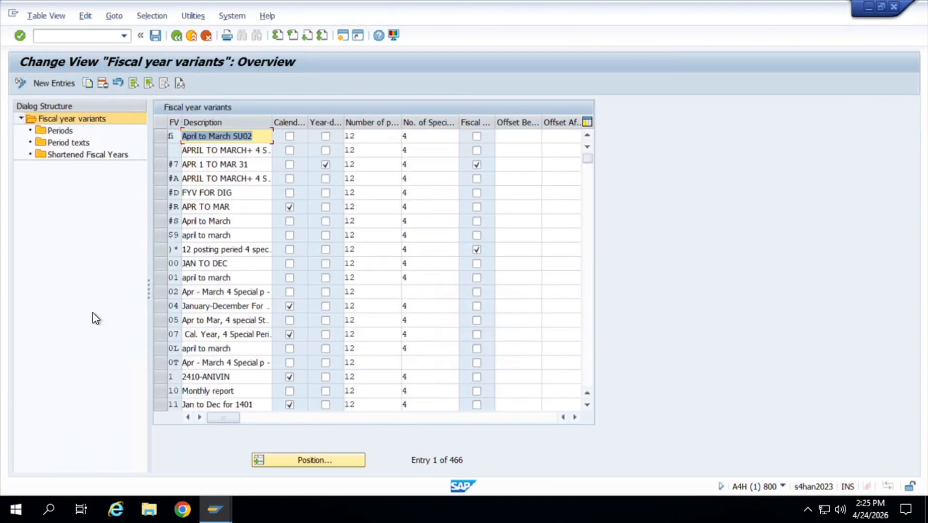
Try to copy fiscal year variant V3 to a new variant with the key JT.
left_click(309, 467)
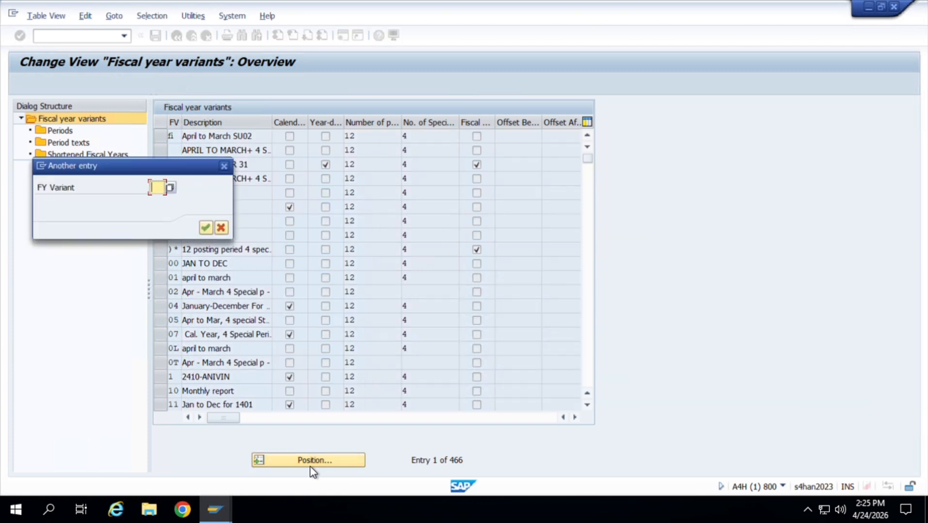
type("V3")
key("Return")
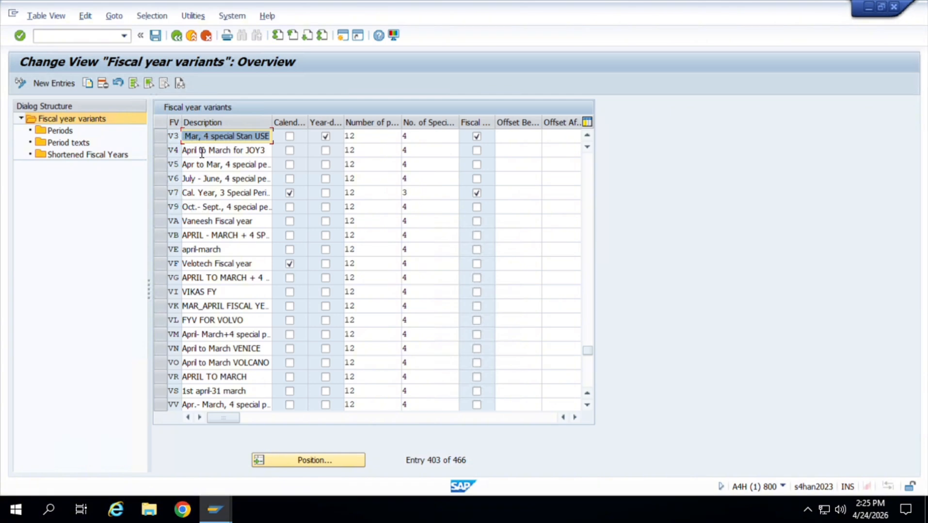
left_click(161, 138)
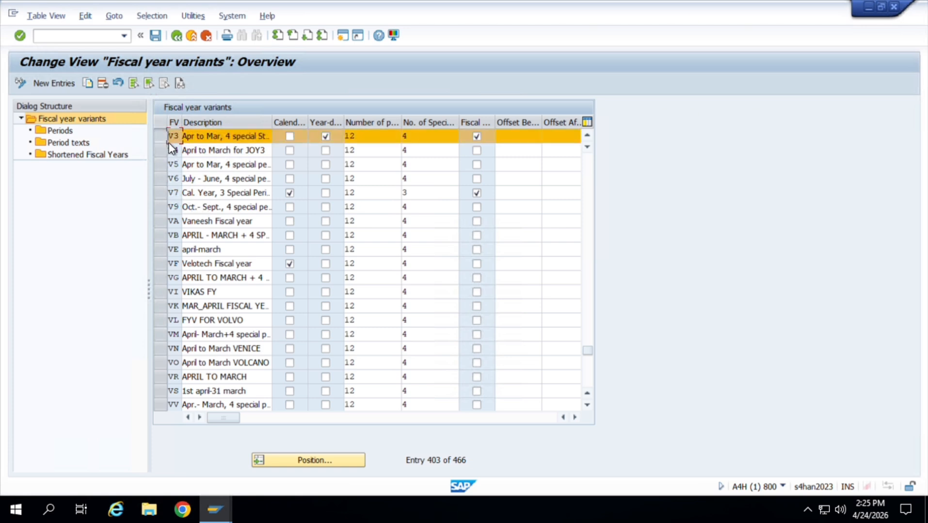
left_click(88, 84)
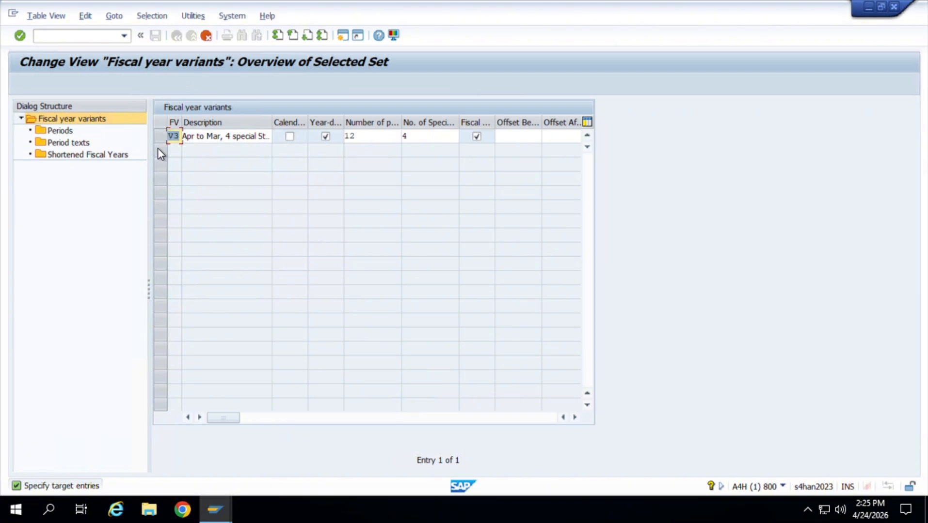
type("J")
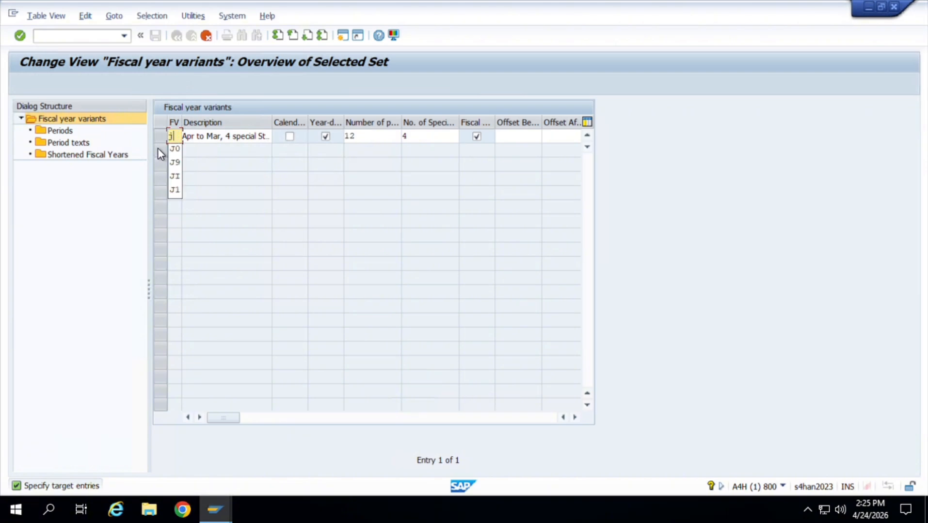
type("T")
left_click(98, 135)
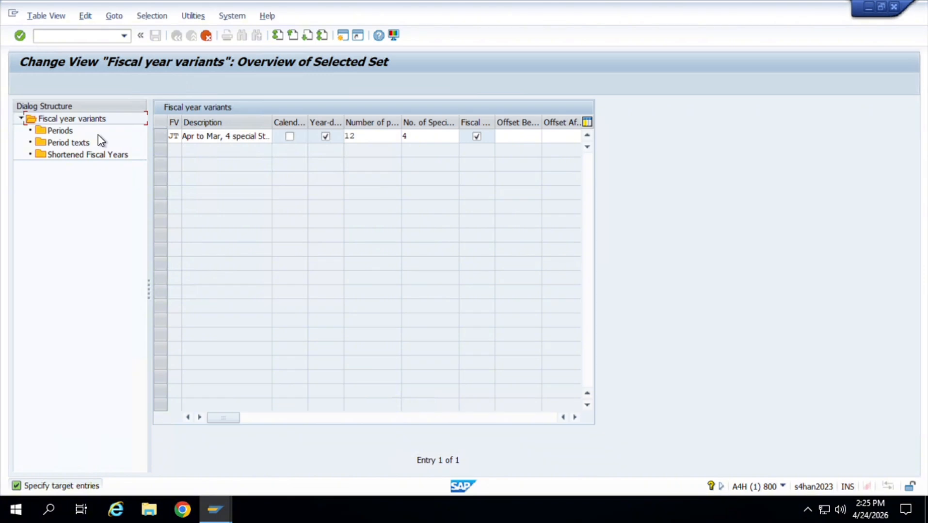
Try to save the copied fiscal year variant JT, and discard the copy.
left_click(69, 143)
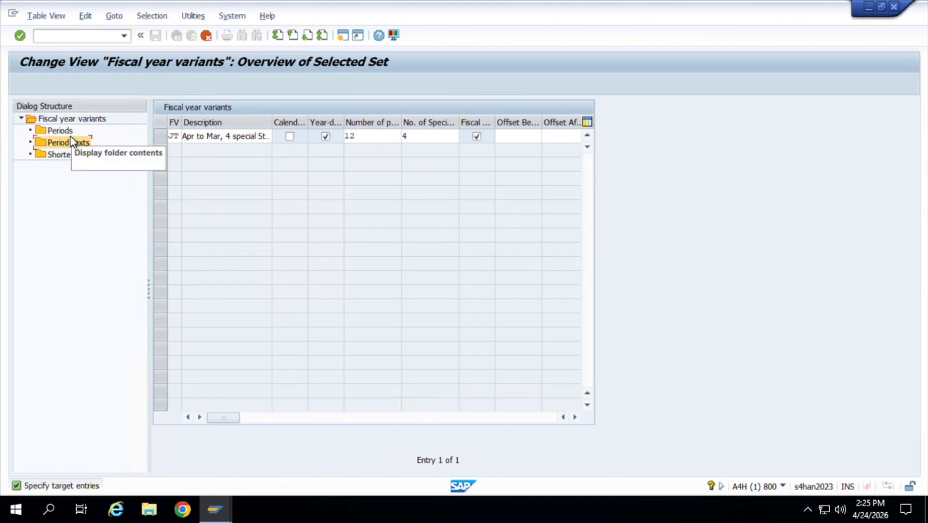
left_click(63, 124)
left_click(63, 124)
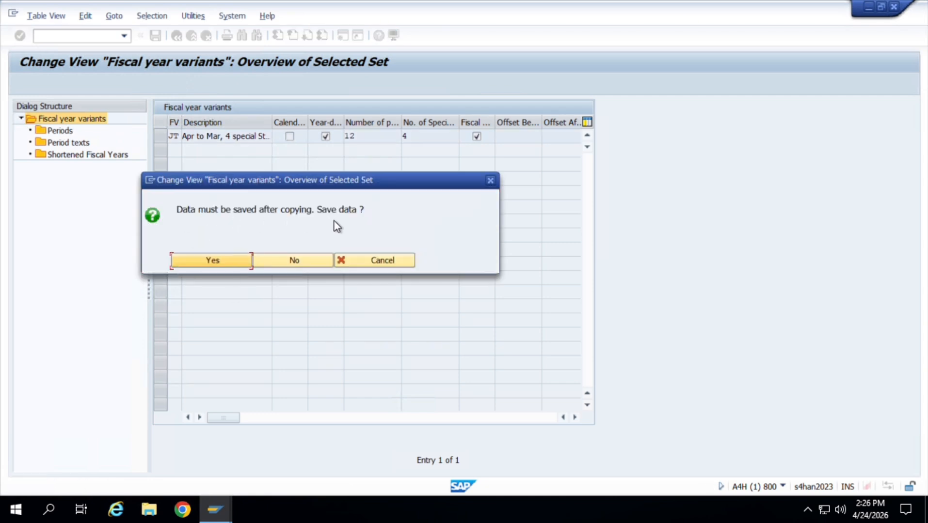
left_click(232, 263)
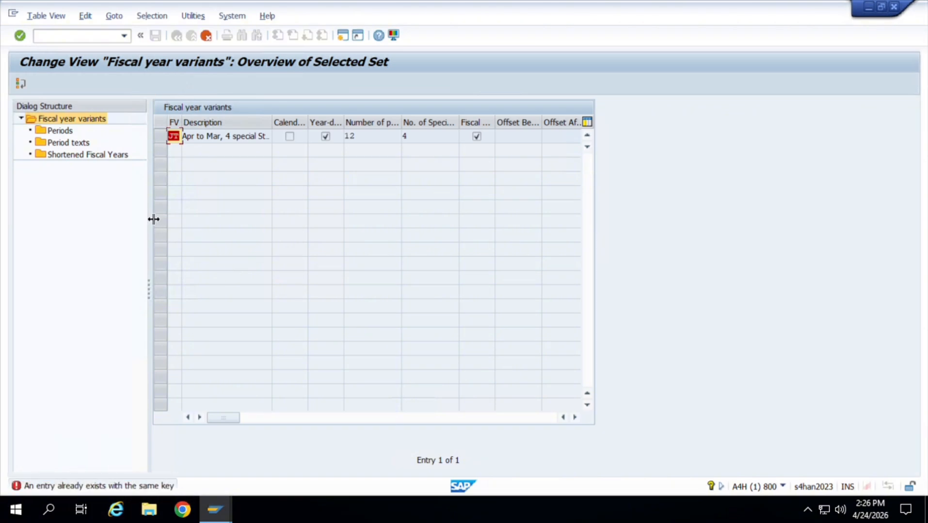
left_click(207, 35)
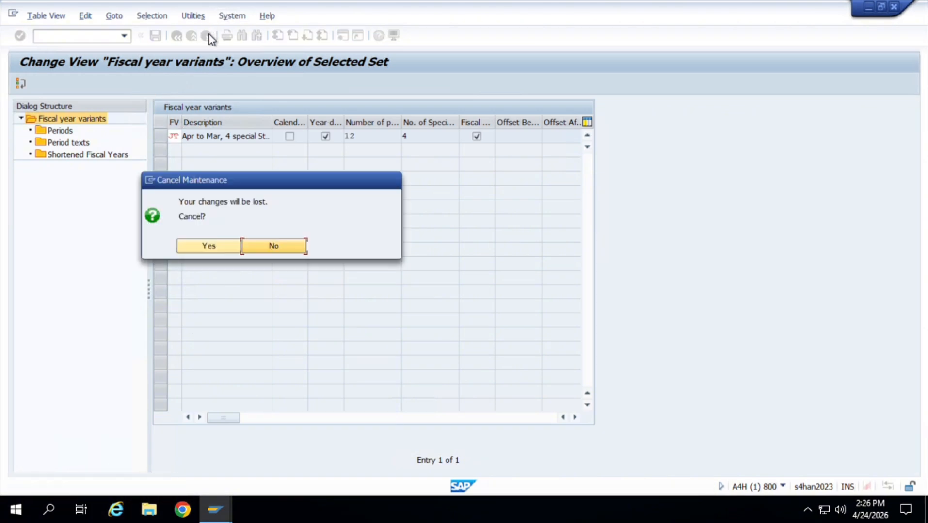
left_click(222, 250)
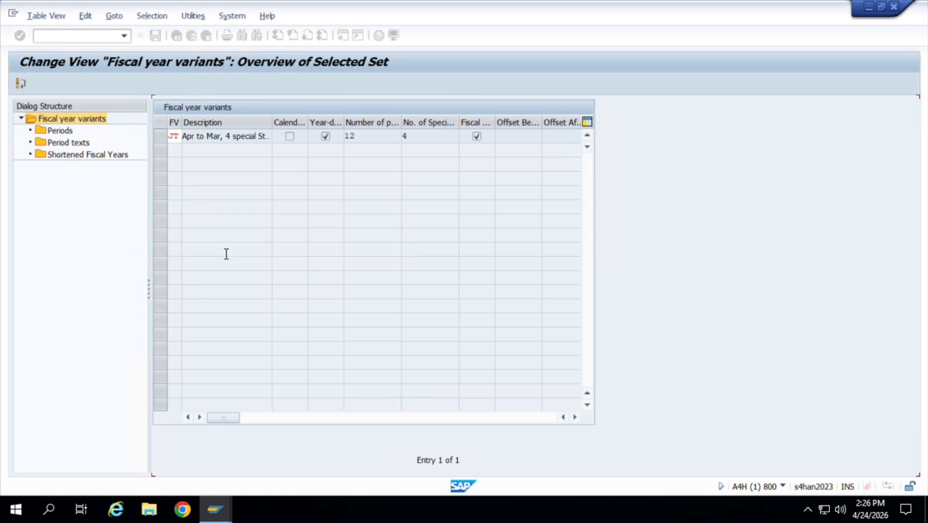
Copy fiscal year variant V3 to a new variant with the key J0.
left_click(311, 461)
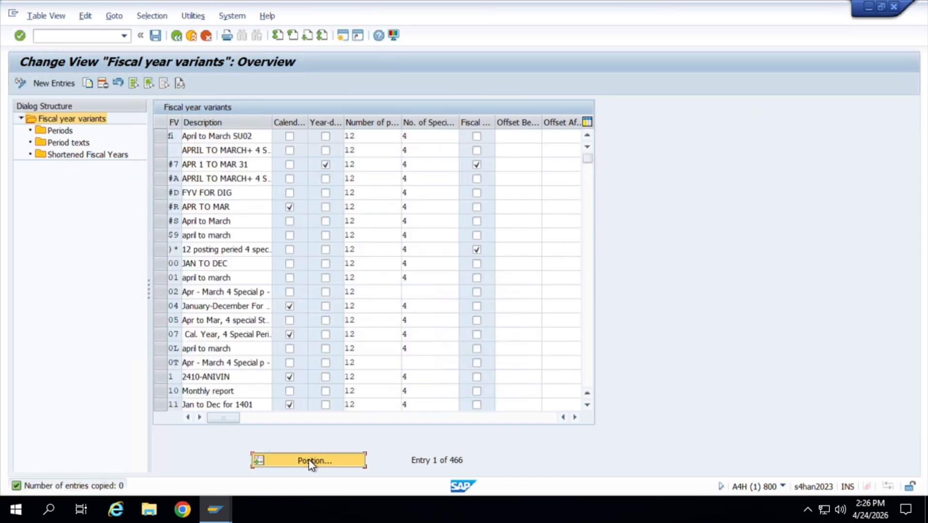
type("V3")
key("Return")
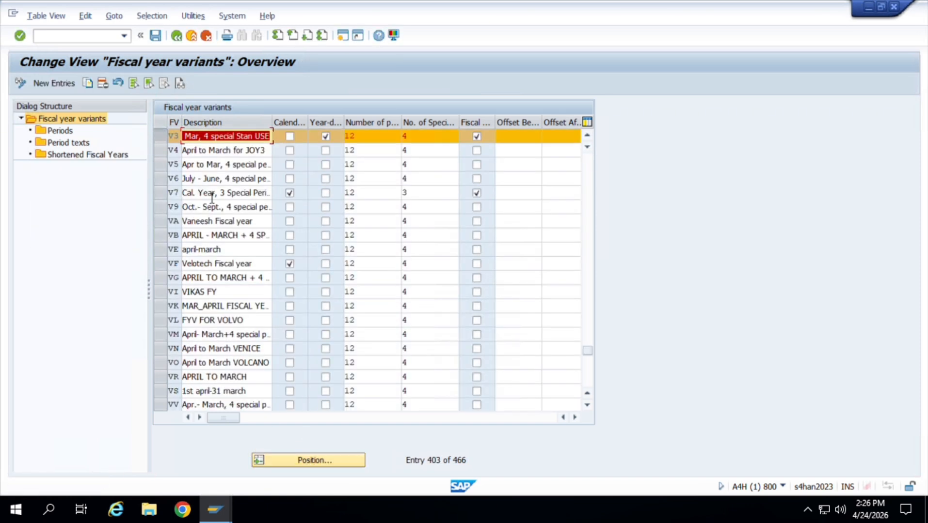
left_click(164, 141)
left_click(159, 136)
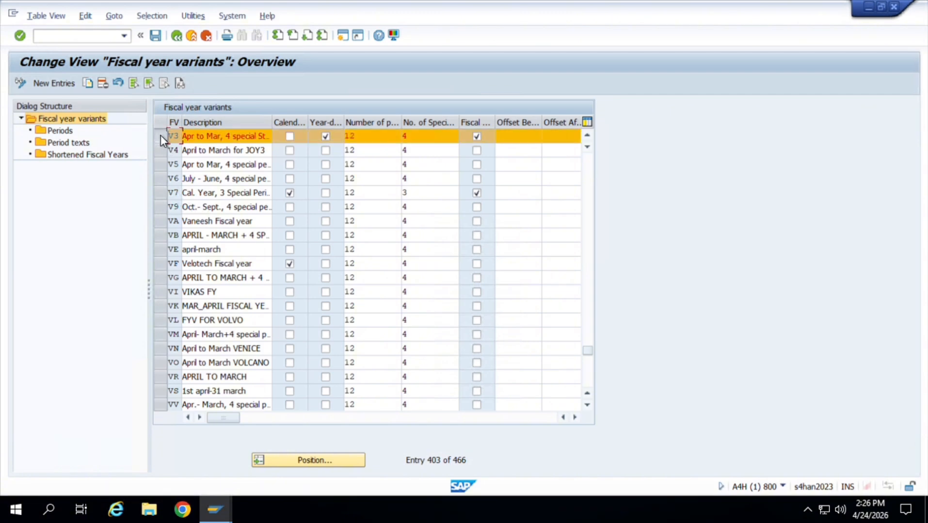
left_click(91, 84)
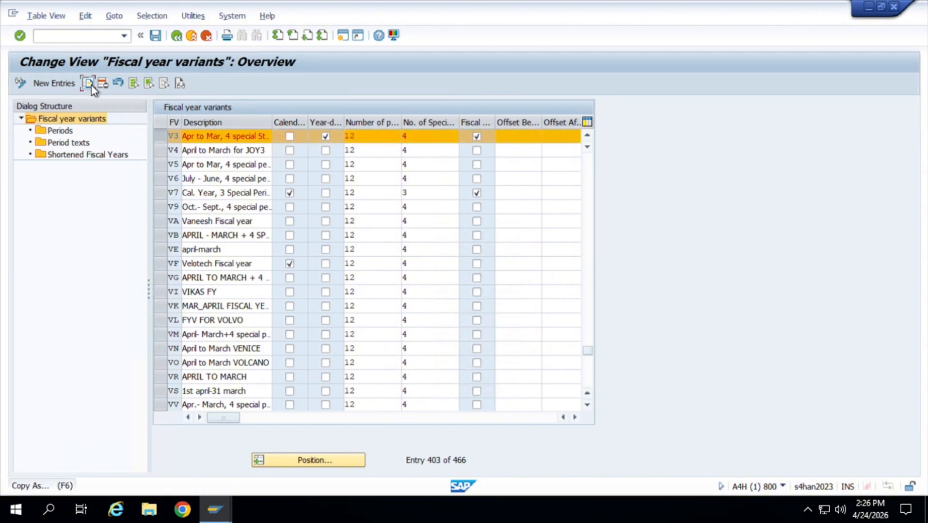
type("J0")
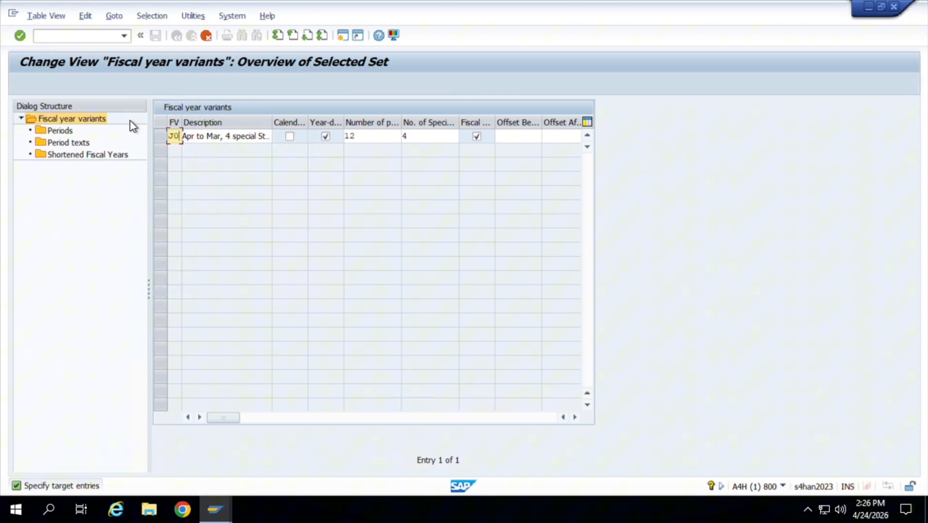
key("Return")
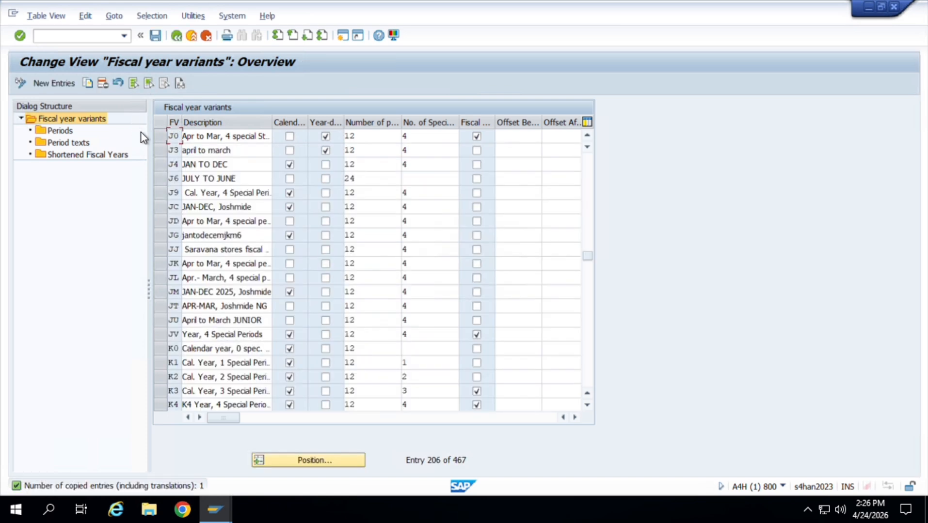
Save the copied fiscal year variant J0 to the proposed customizing request.
left_click(164, 139)
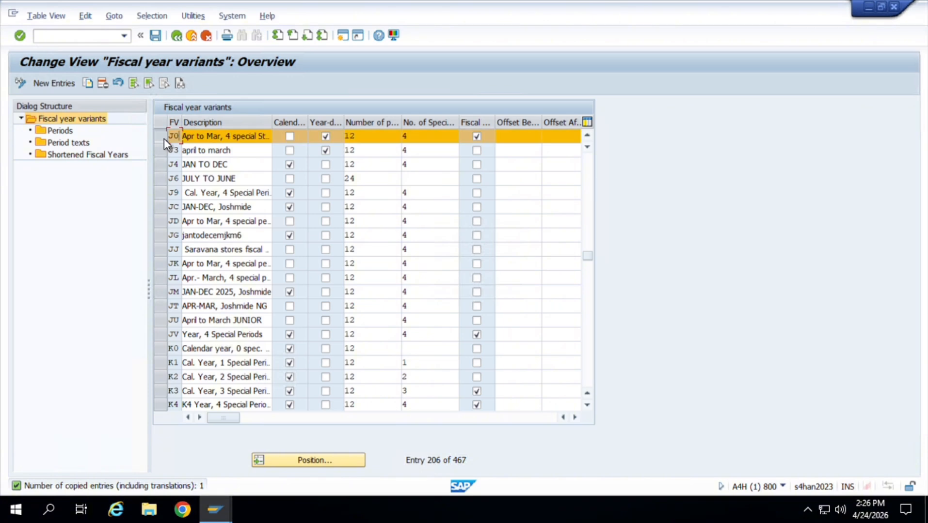
left_click(86, 132)
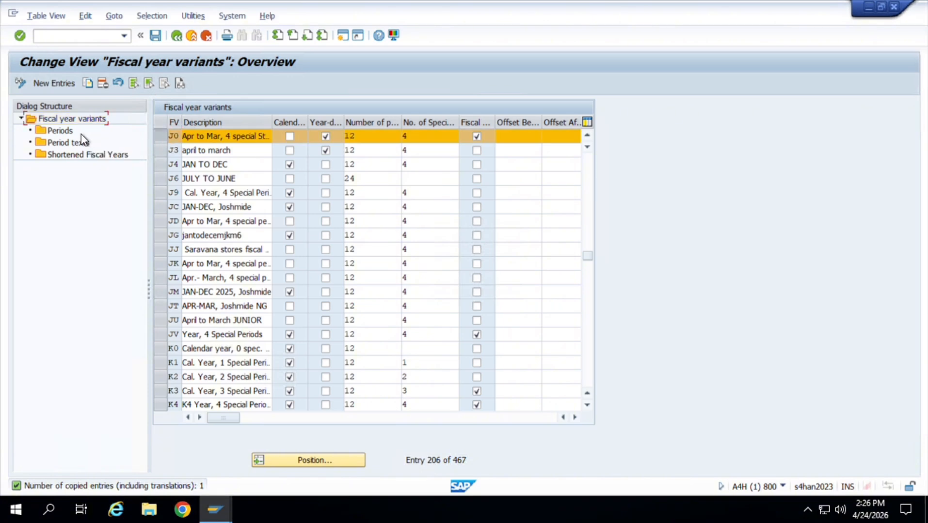
double_click(70, 133)
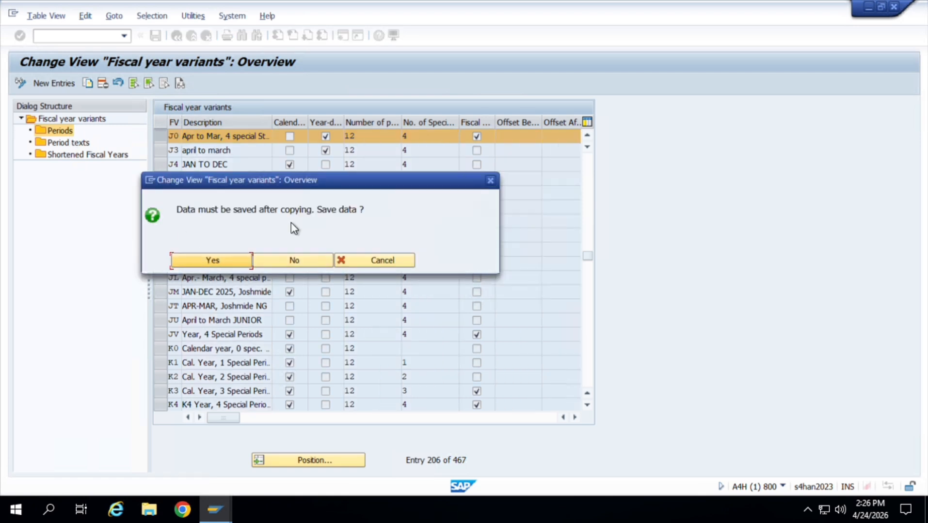
left_click(211, 261)
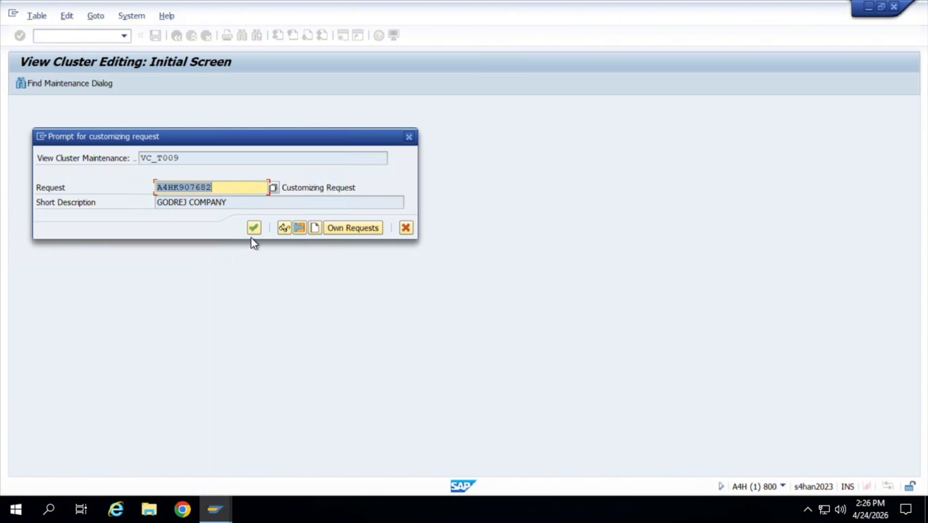
left_click(255, 228)
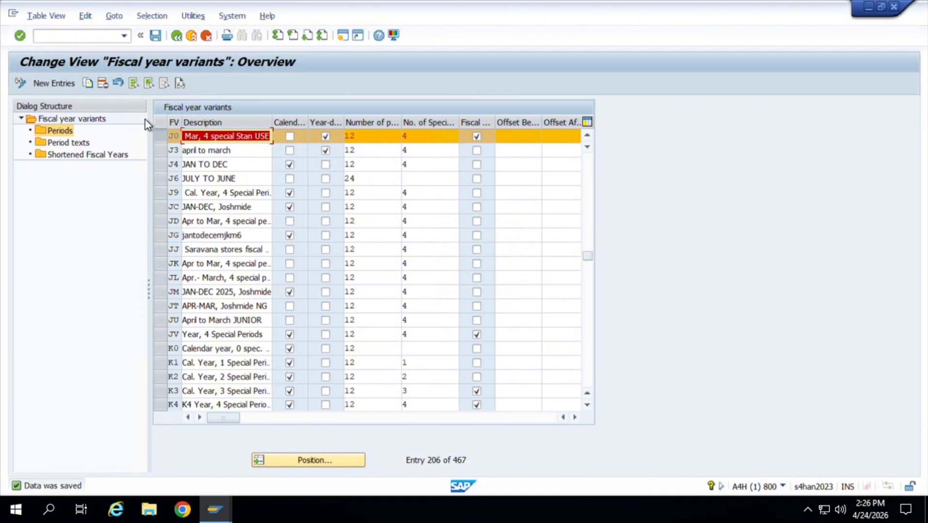
View the periods of fiscal year variant J0 for calendar year 2026.
left_click(162, 141)
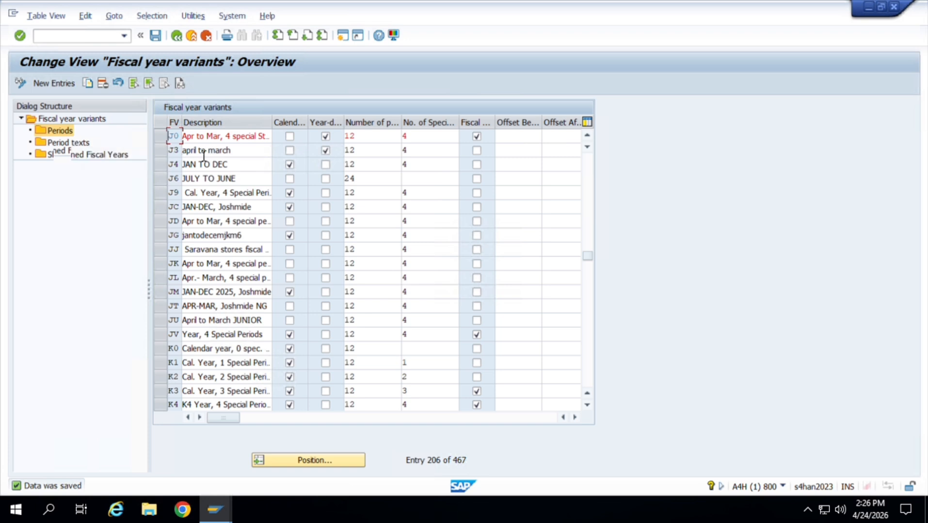
left_click(104, 156)
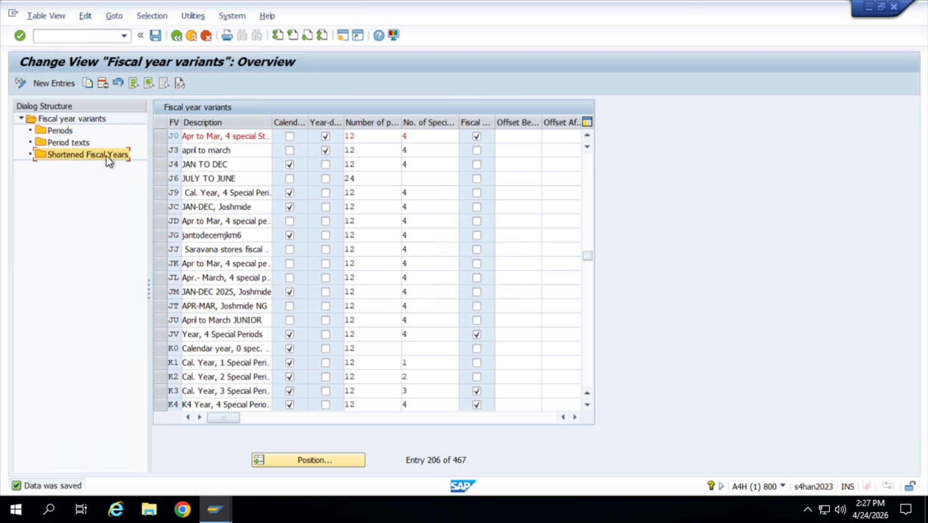
left_click(160, 134)
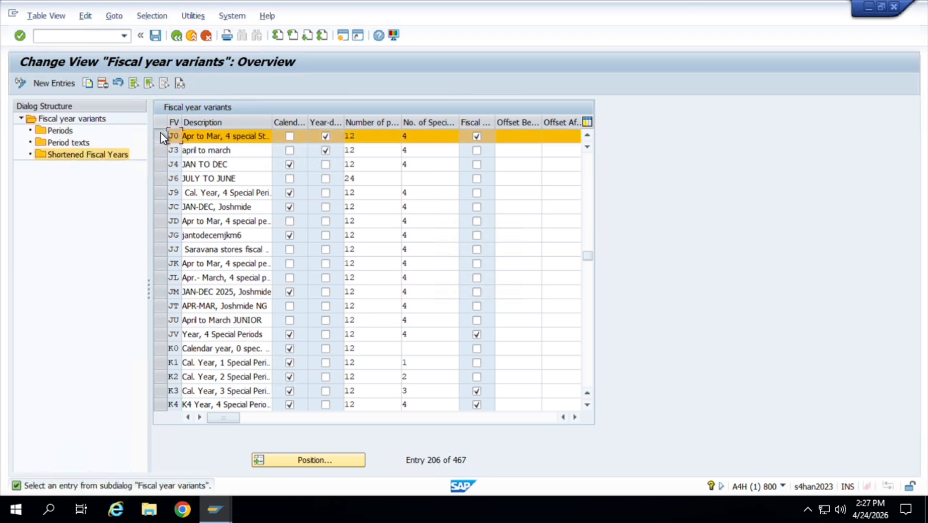
left_click(88, 121)
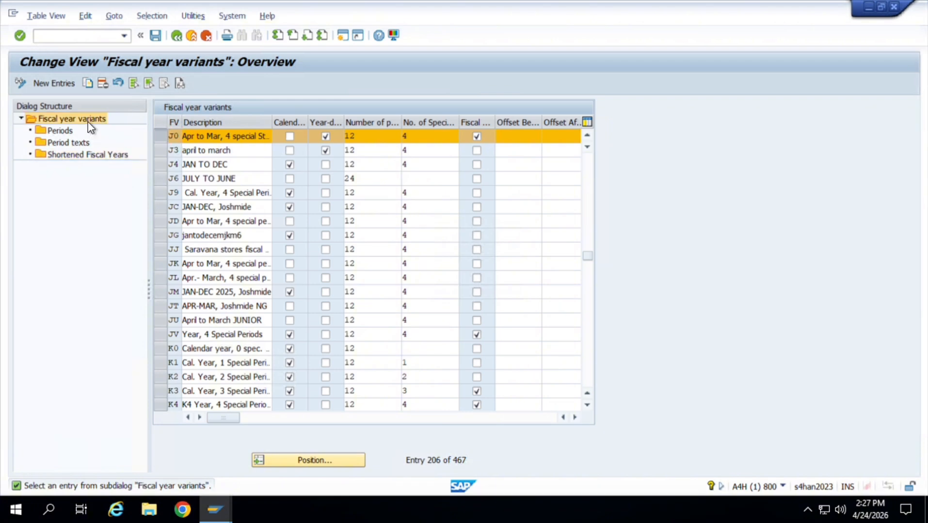
double_click(61, 142)
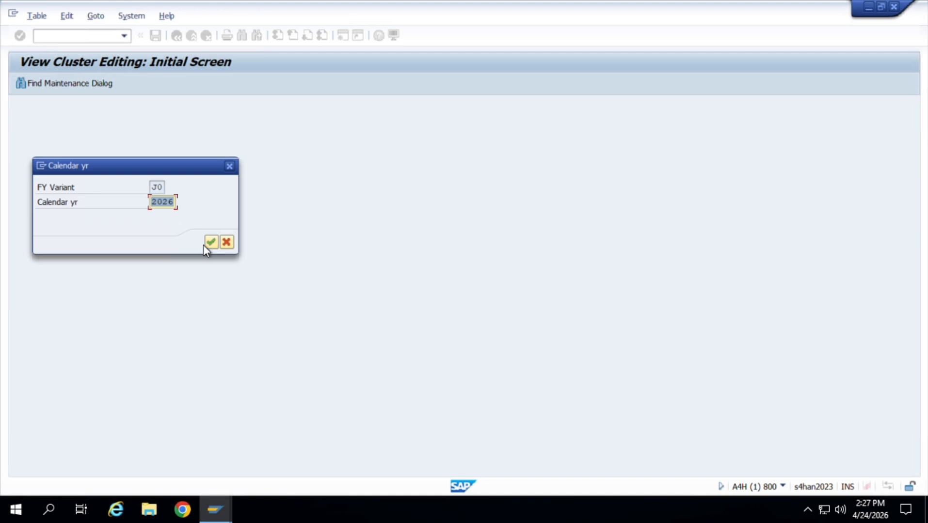
left_click(212, 245)
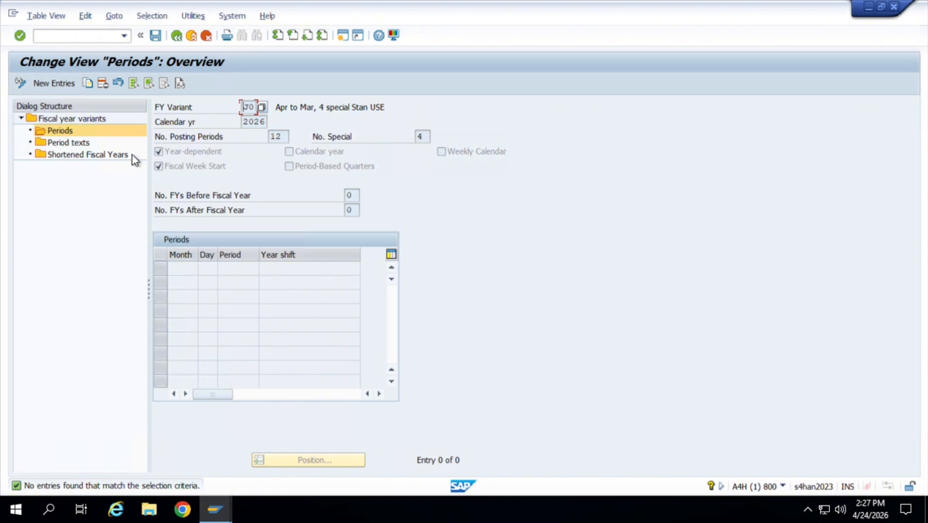
View the period texts and shortened fiscal years of variant J0 for fiscal year 2026, and return to the variants overview.
left_click(97, 145)
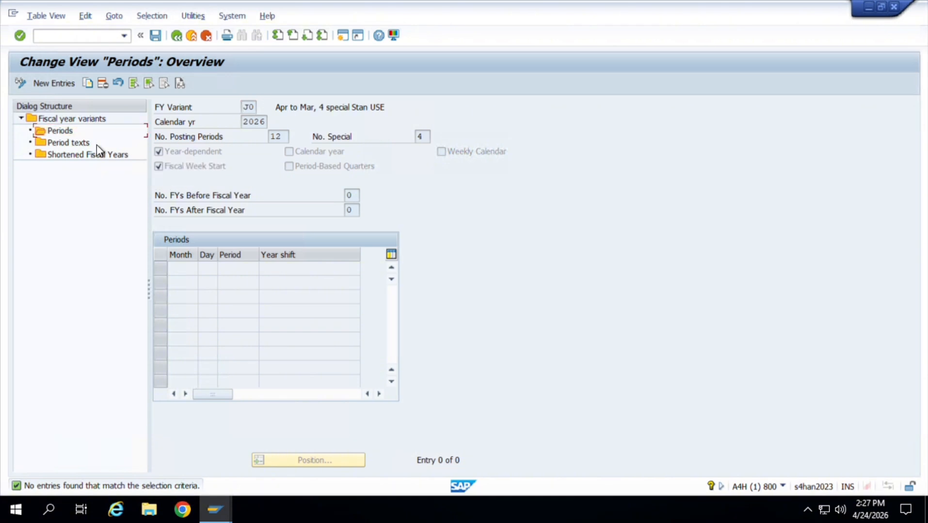
double_click(84, 145)
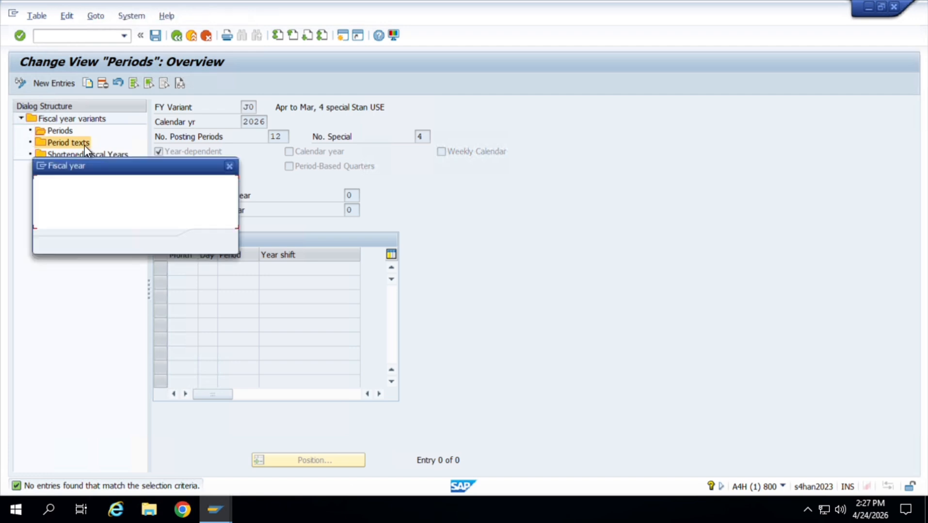
left_click(212, 242)
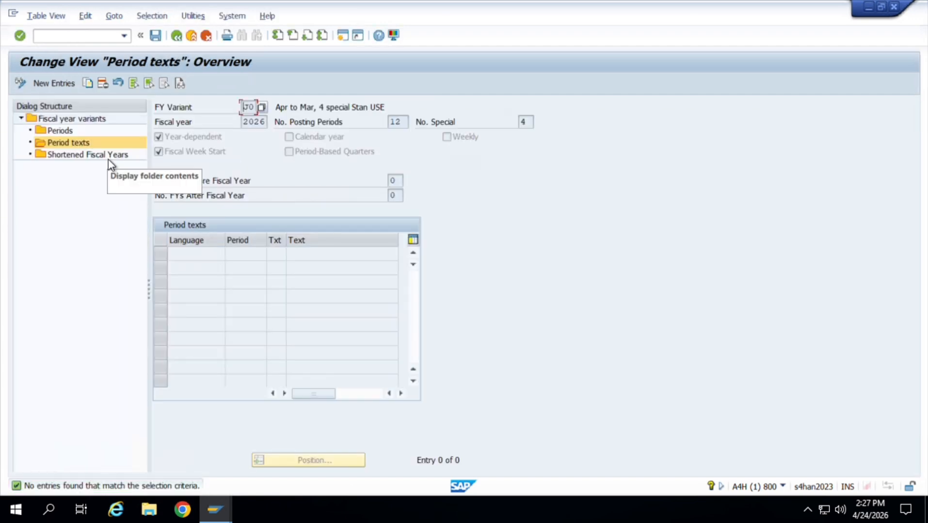
double_click(108, 156)
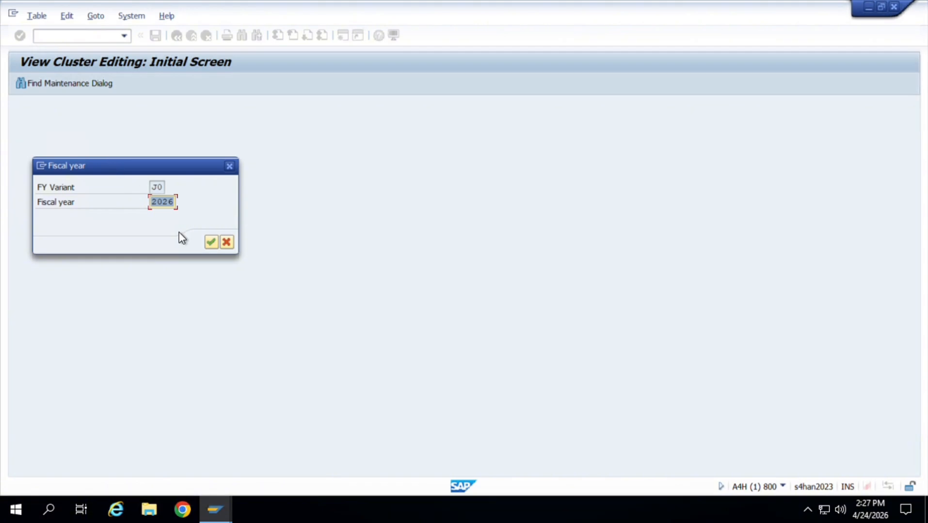
left_click(213, 247)
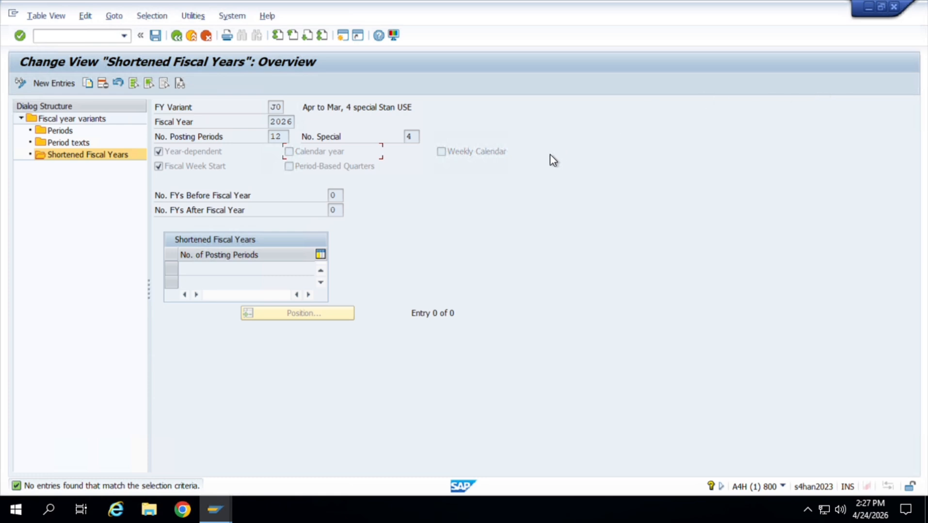
left_click(177, 35)
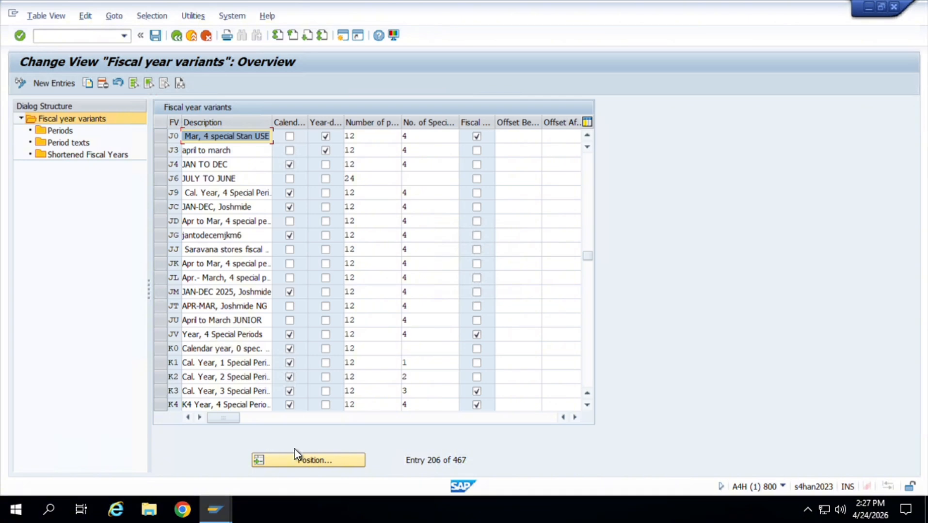
Locate fiscal year variant V3 and view its shortened fiscal years for fiscal year 2026.
left_click(302, 461)
type("V3")
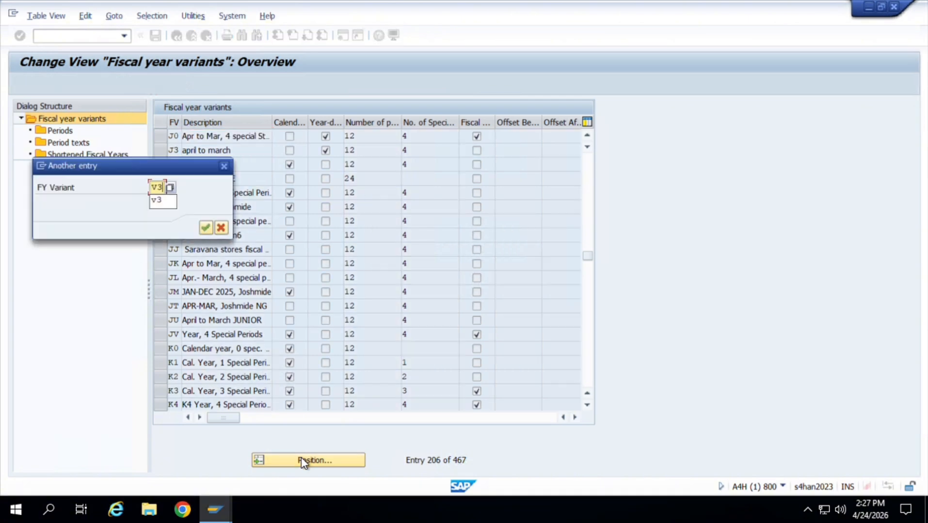
key("Return")
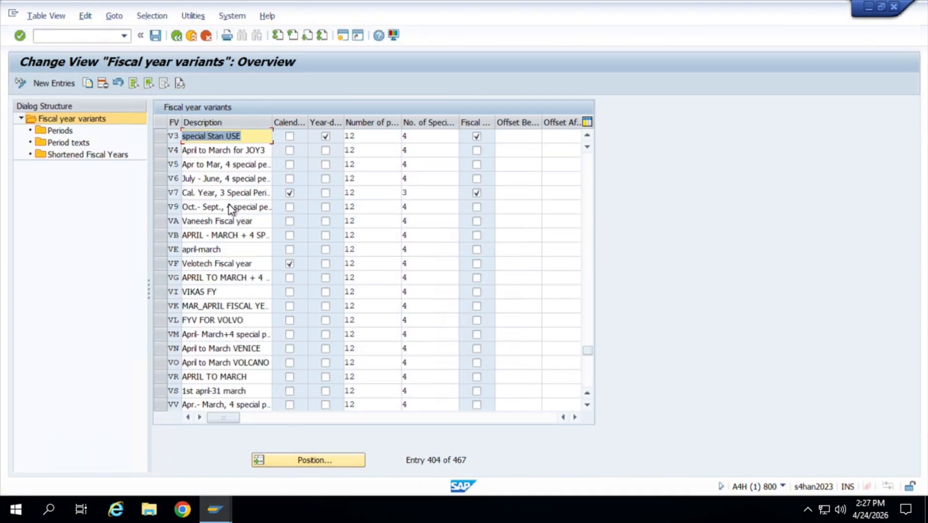
left_click(159, 141)
double_click(97, 156)
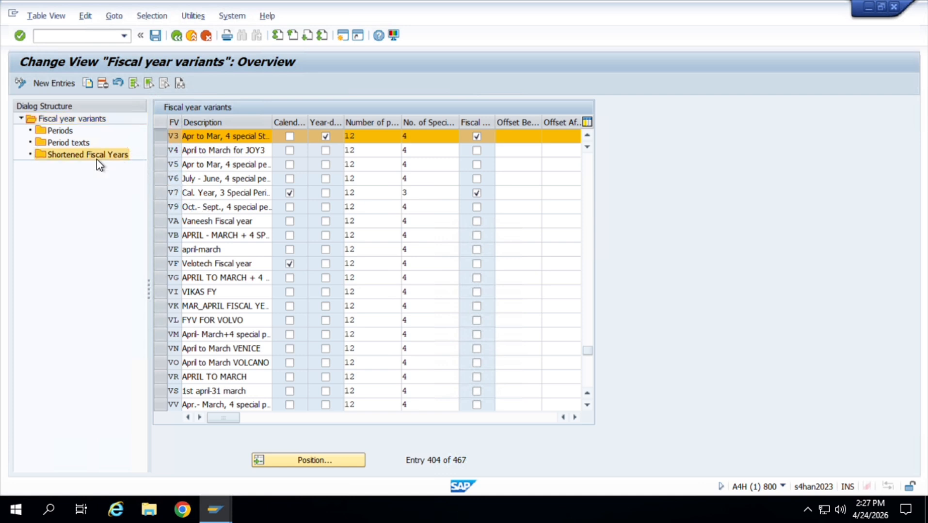
left_click(215, 245)
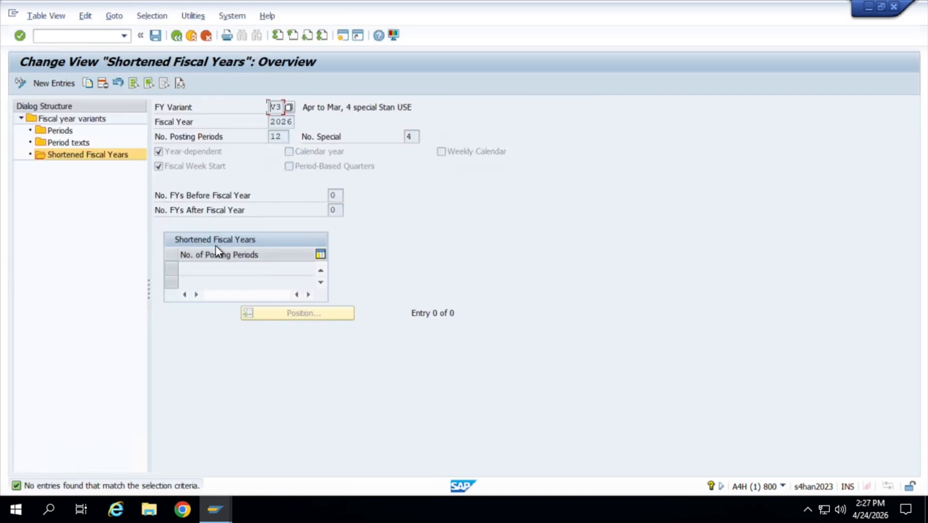
Examine variant V3's periods for calendar year 2026 and their blank new-entries table, and return to the variants overview.
left_click(81, 129)
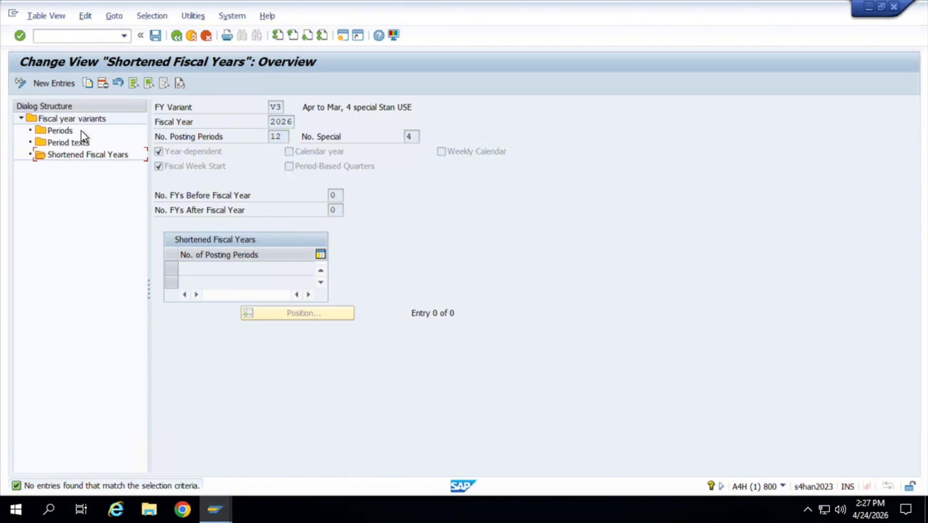
double_click(73, 132)
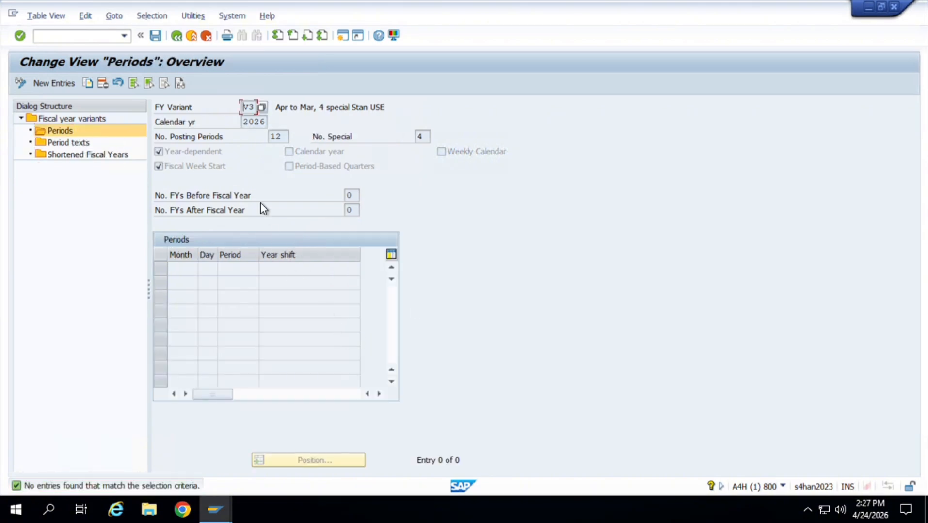
left_click(54, 84)
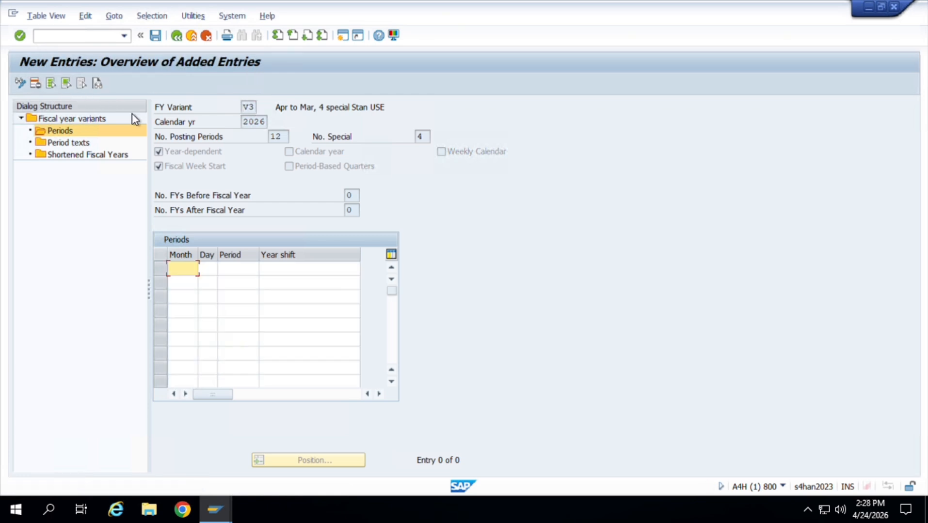
left_click(175, 37)
left_click(175, 36)
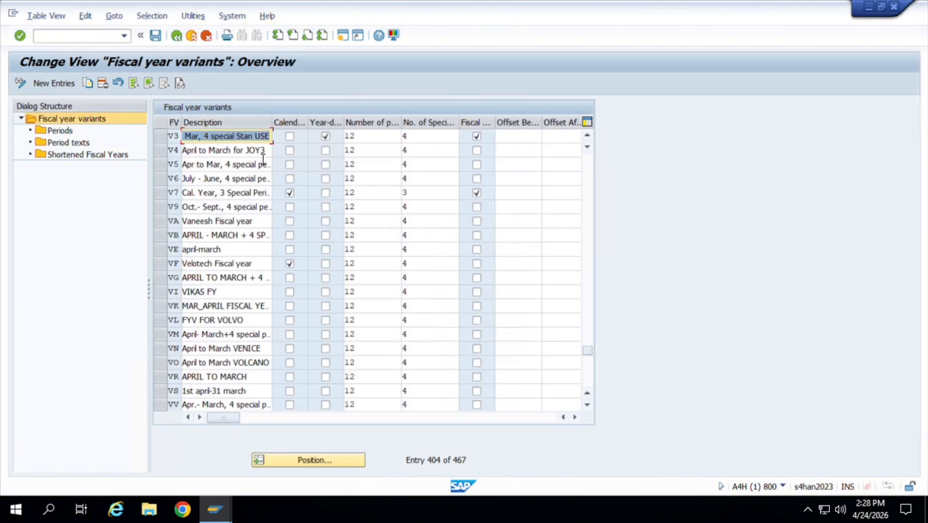
Read the full description of fiscal year variant V3.
key("Right")
key("Left")
key("Left")
key("Left")
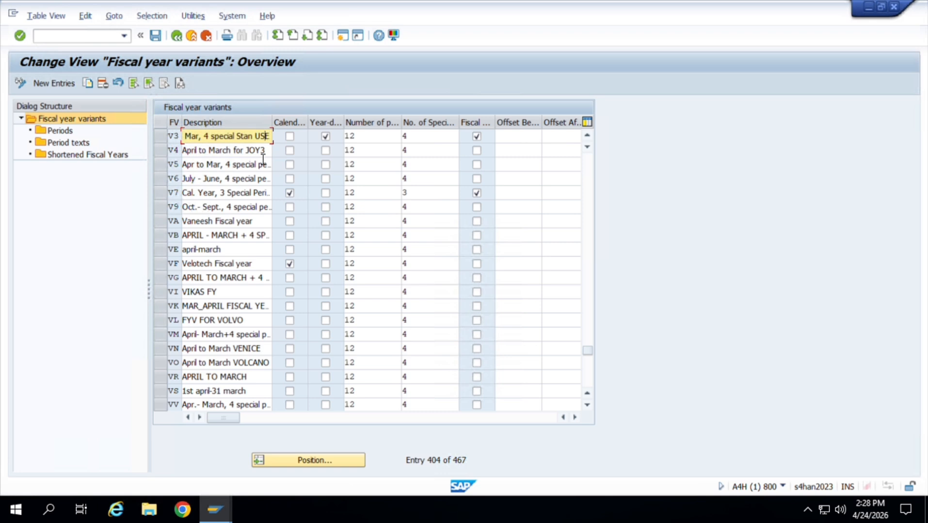
key("Left")
key("Left")
key("Left")
key("Left")
key("Left")
key("Left")
key("Left")
key("Left")
key("Left")
key("Left")
key("Left")
key("Left")
key("Left")
key("Left")
key("Left")
key("Left")
key("Left")
key("Left")
key("Left")
key("Left")
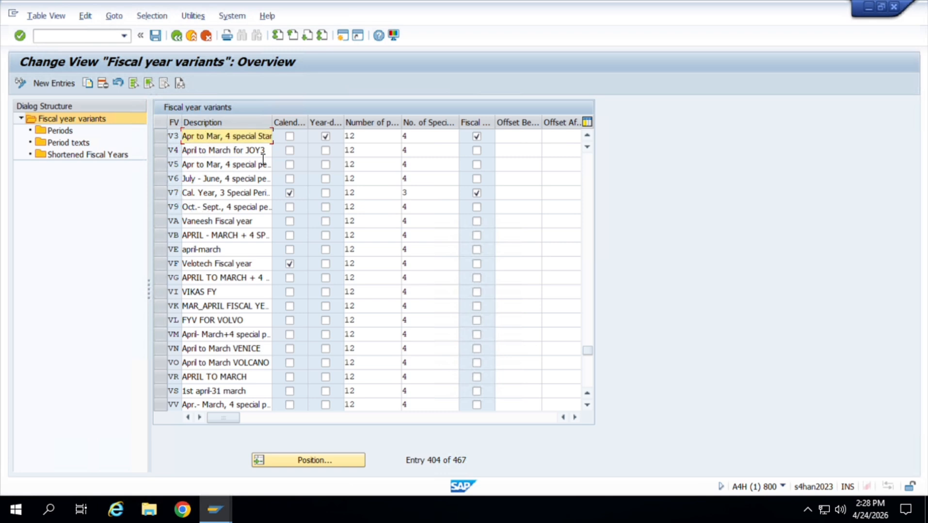
key("Right")
key("Right")
key("Right")
key("Right")
key("Right")
key("Right")
key("Right")
key("Right")
key("Right")
key("Right")
key("Right")
key("Right")
key("Right")
key("Right")
key("Right")
key("Right")
key("Right")
key("Right")
key("Right")
key("Right")
key("Left")
key("Left")
key("Left")
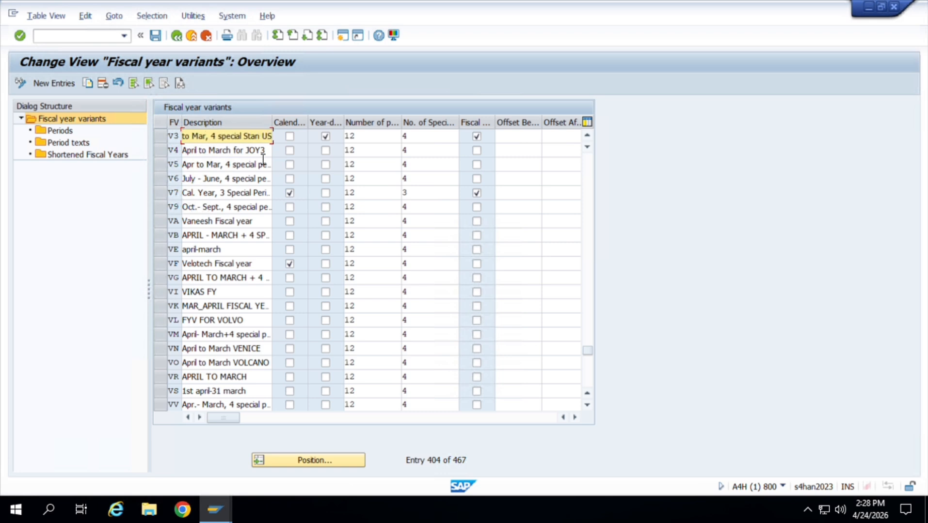
key("Left")
key("Left")
key("Left")
key("Left")
key("Left")
key("Left")
key("Left")
key("Right")
key("Right")
key("Right")
key("Right")
key("Right")
key("Right")
key("Right")
key("Right")
key("Right")
key("Right")
key("Right")
key("Right")
key("Right")
key("Right")
key("Right")
key("Right")
key("Right")
key("Right")
key("Right")
key("Right")
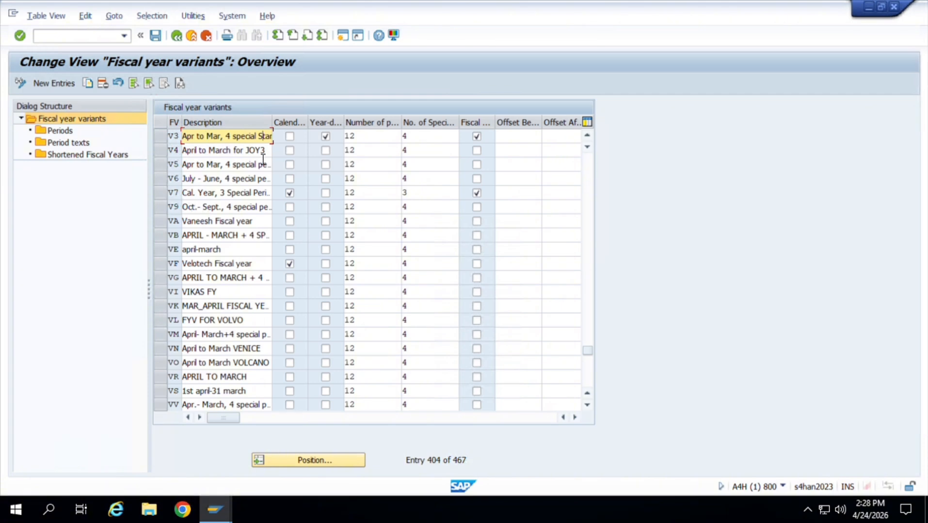
key("Right")
key("Right")
key("Right")
key("Right")
key("Right")
key("Right")
key("Right")
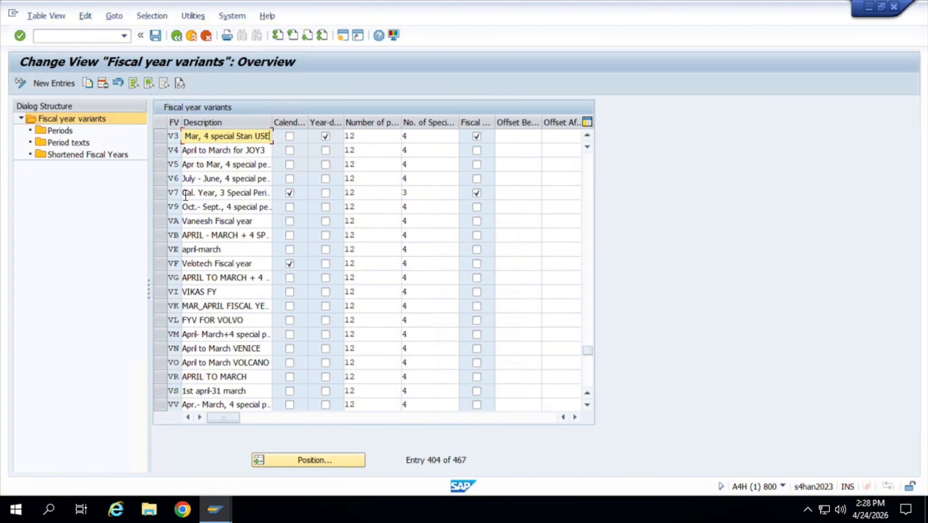
left_click(290, 404)
left_click(323, 467)
type("JO")
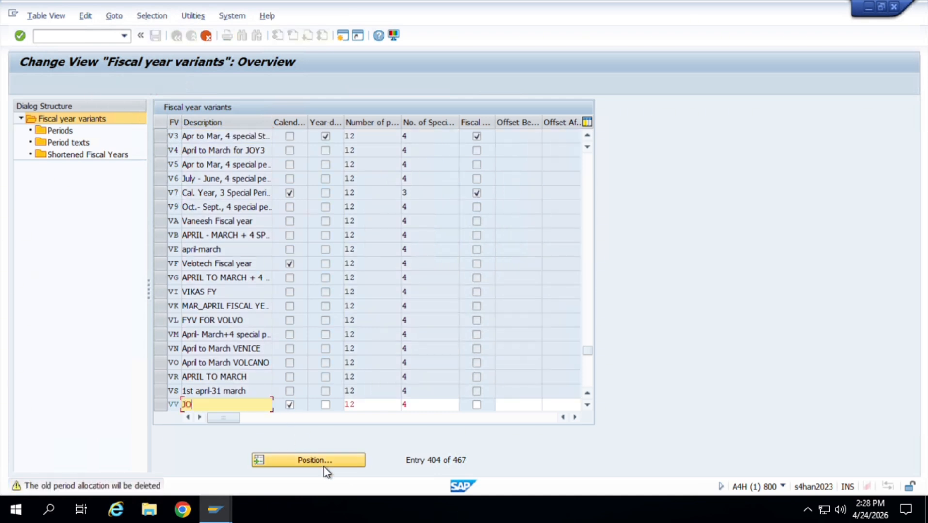
key("F12")
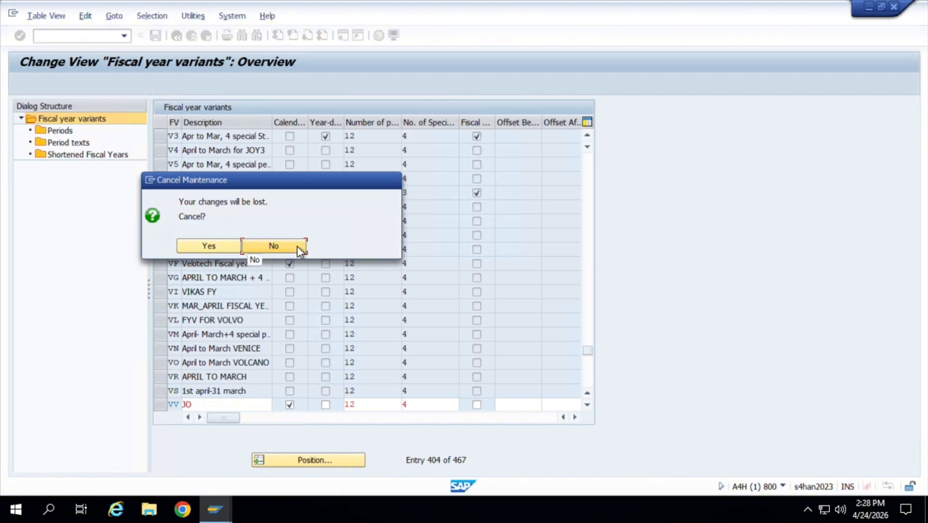
left_click(297, 246)
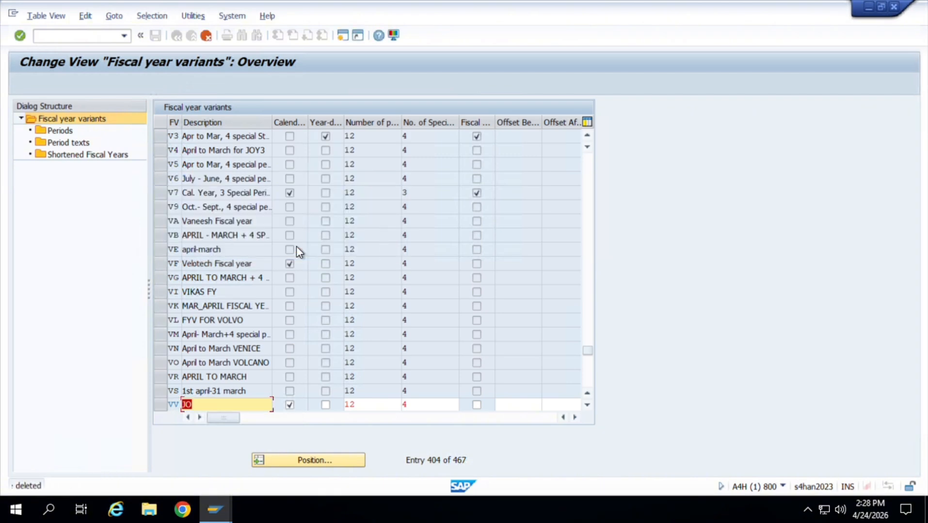
key("F12")
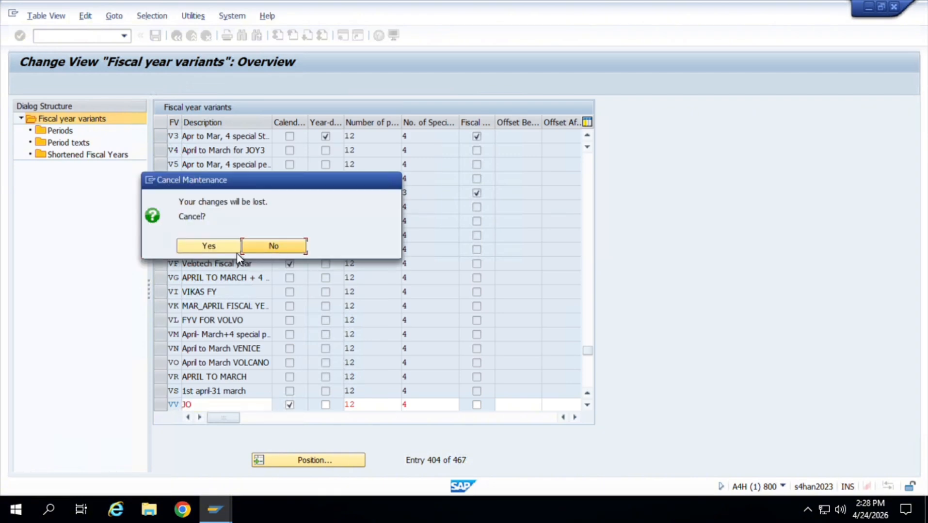
left_click(209, 247)
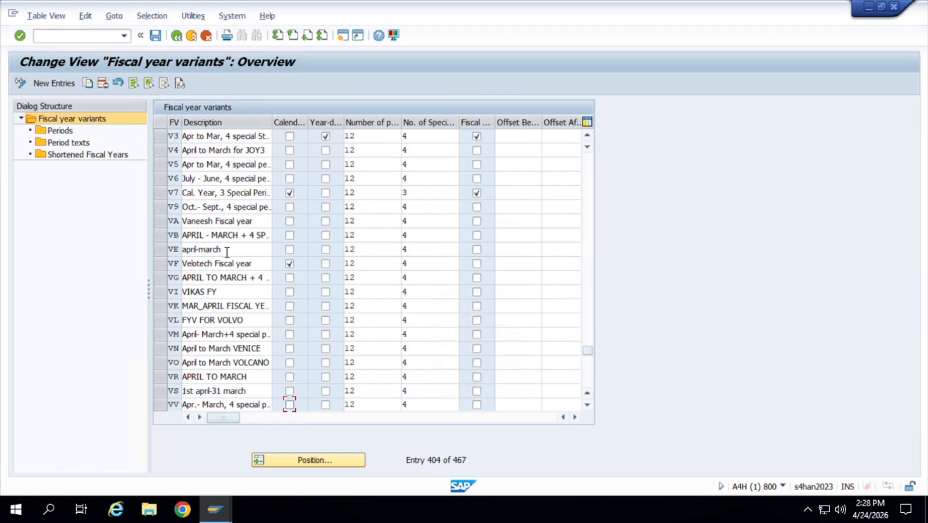
Locate fiscal year variant J0 in the fiscal year variants overview.
left_click(337, 463)
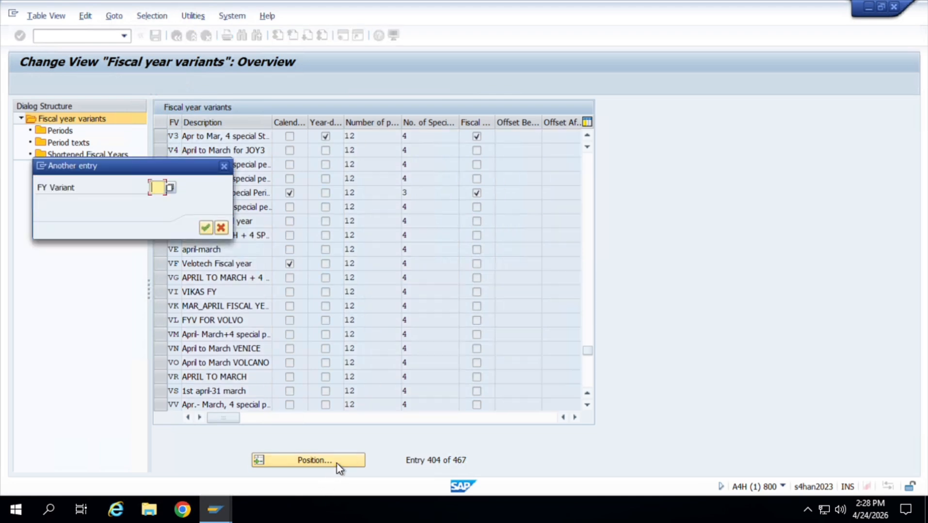
type("J")
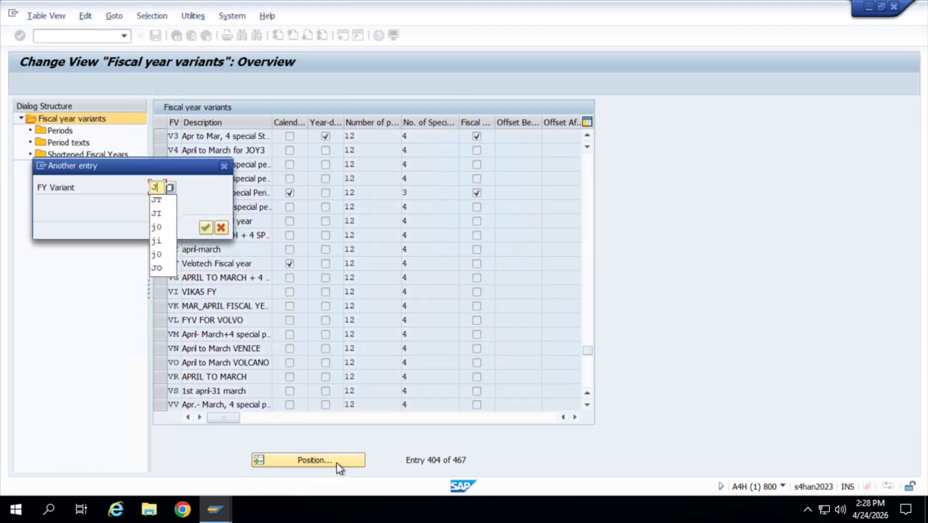
type("0")
key("Return")
key("Return")
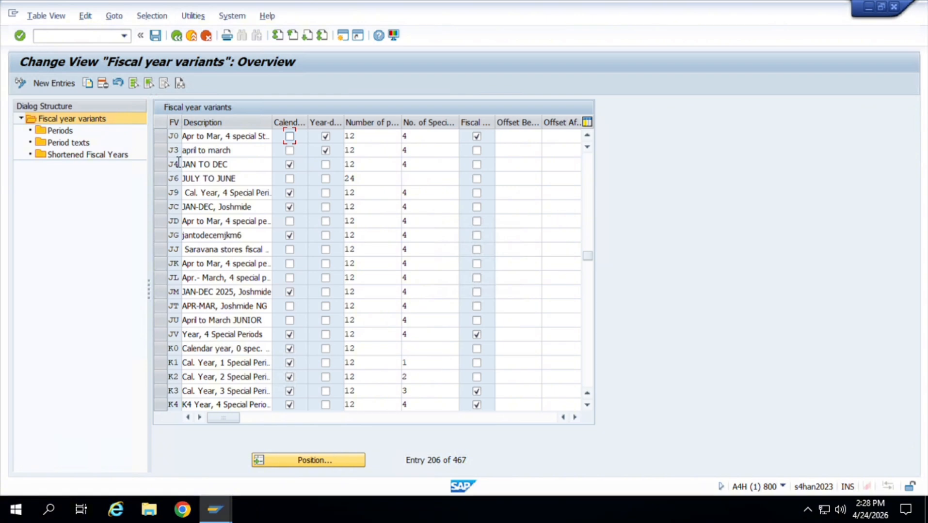
Open the periods of variant J0 for calendar year 2026 and start new entries.
left_click(161, 140)
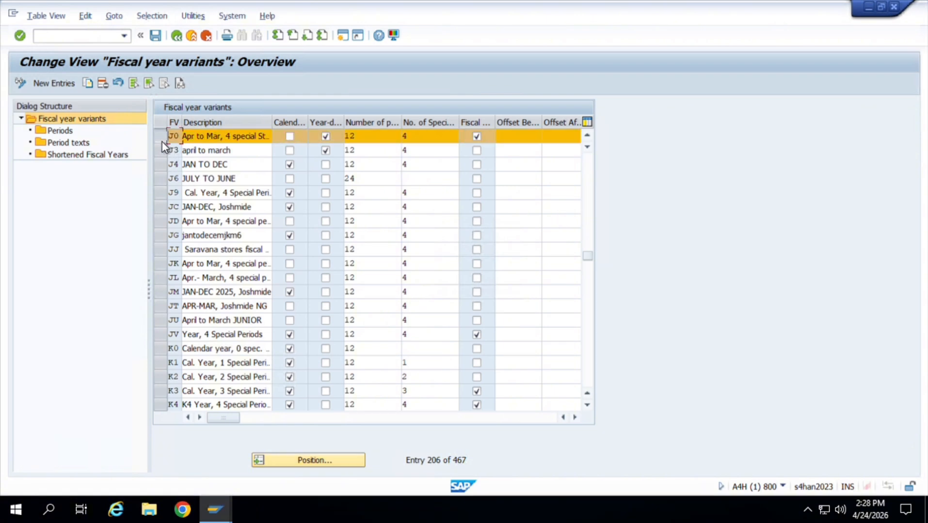
left_click(66, 132)
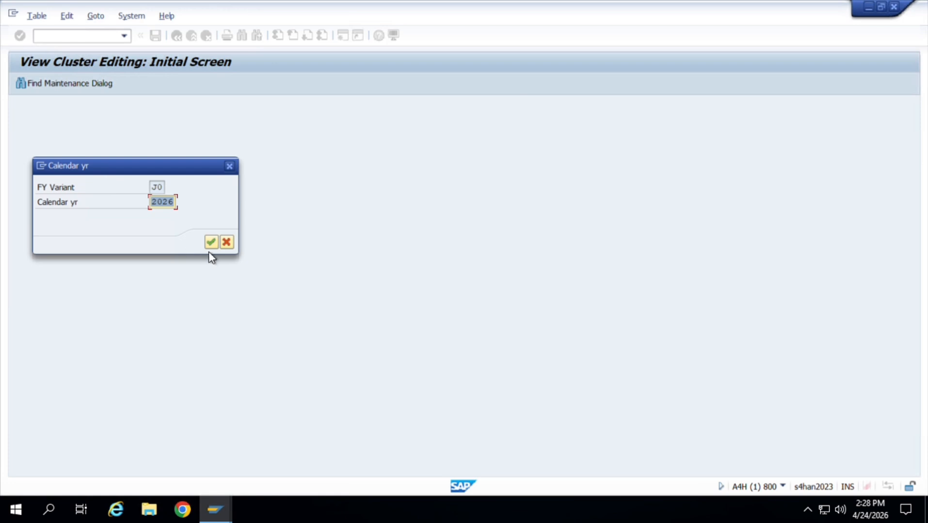
left_click(212, 245)
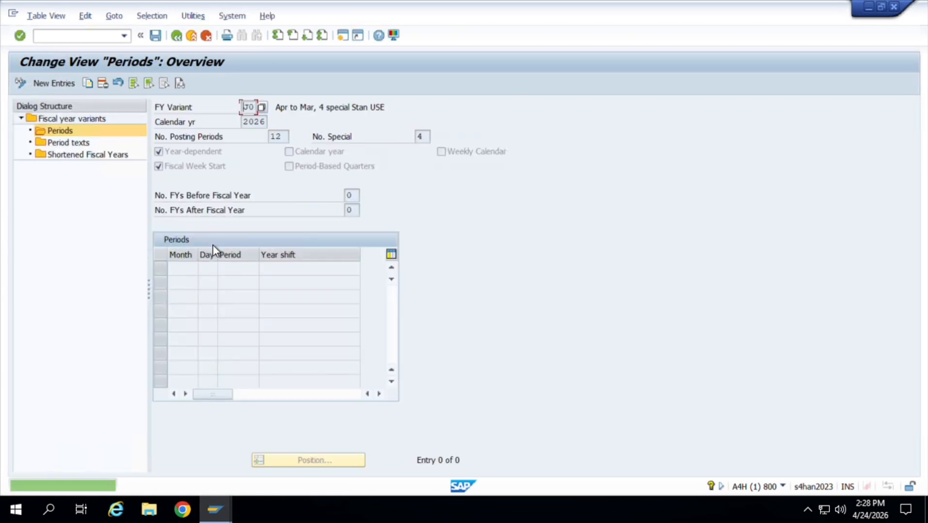
left_click(64, 86)
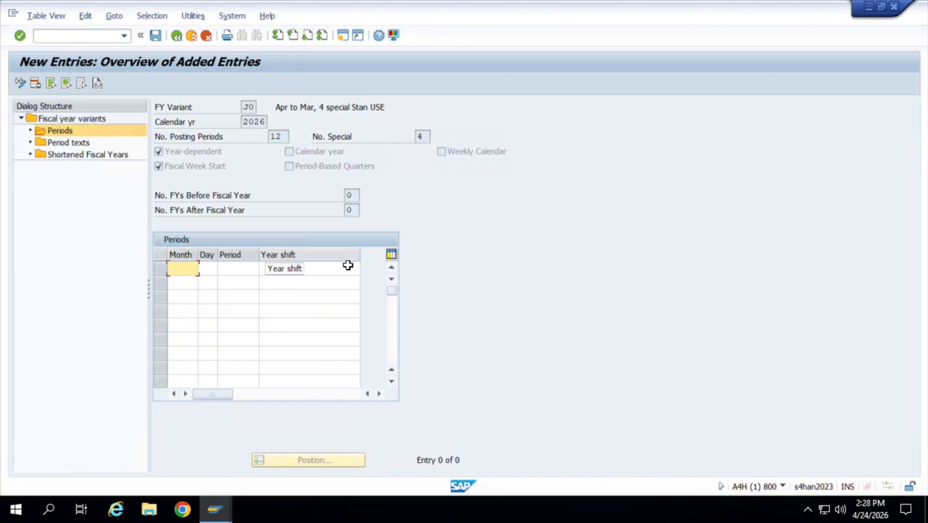
Launch Excel 2013 with a blank workbook and maximize its window.
left_click(51, 509)
type("E")
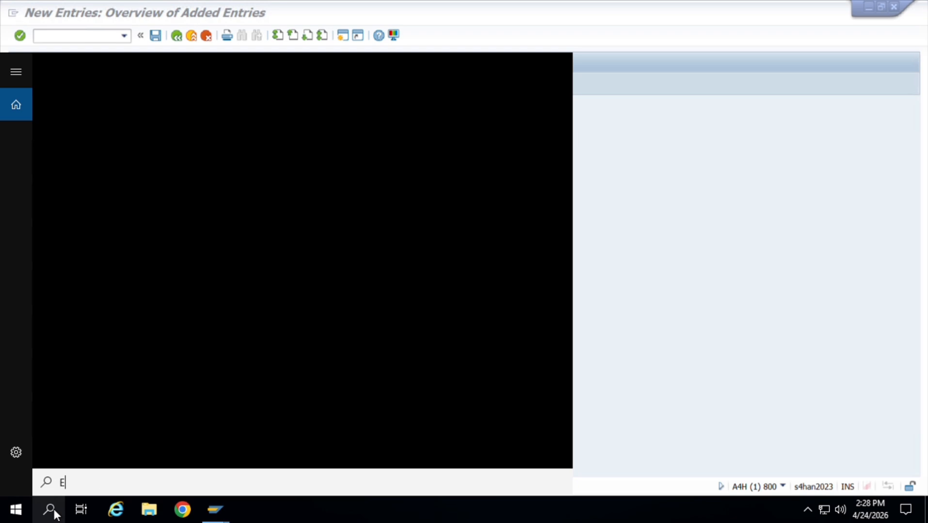
type("X")
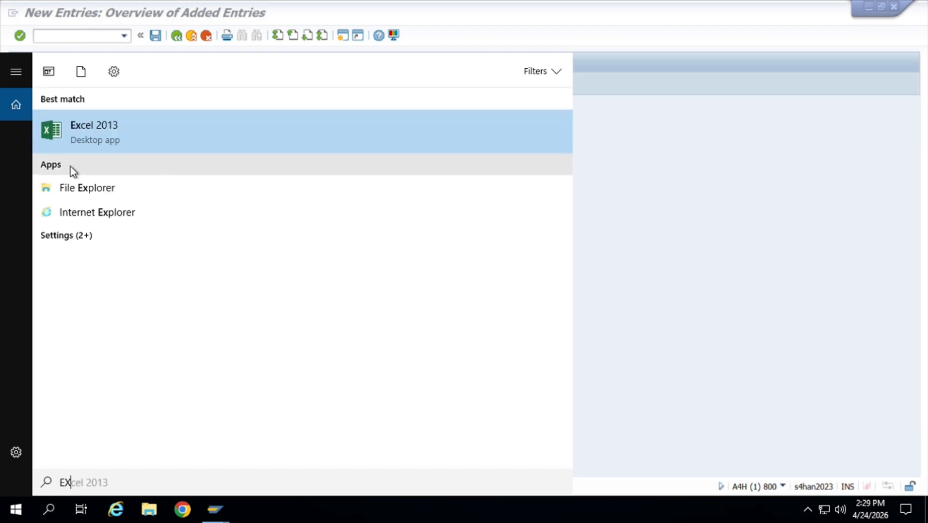
left_click(163, 146)
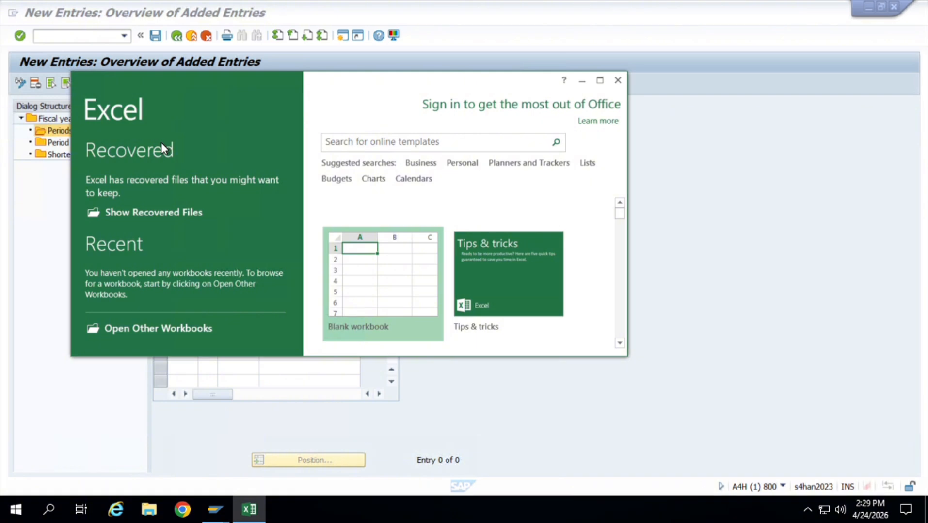
left_click(409, 298)
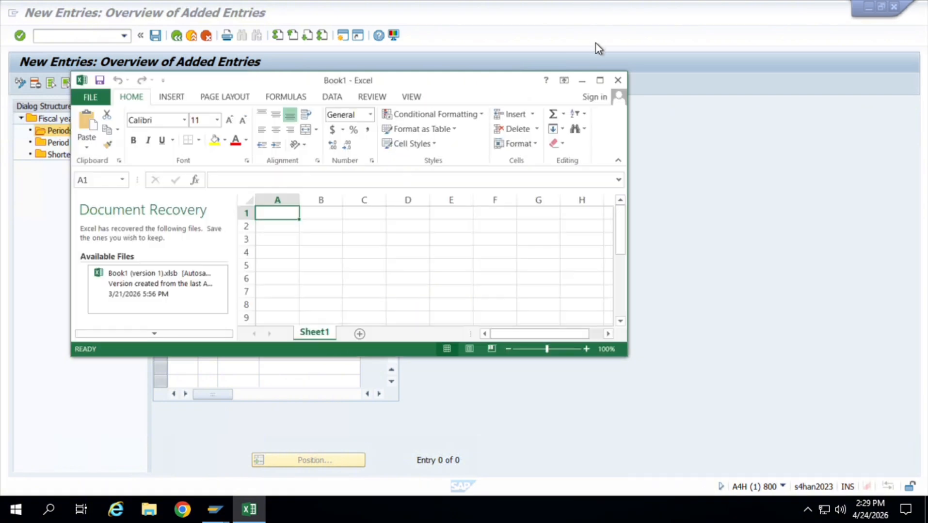
left_click(600, 81)
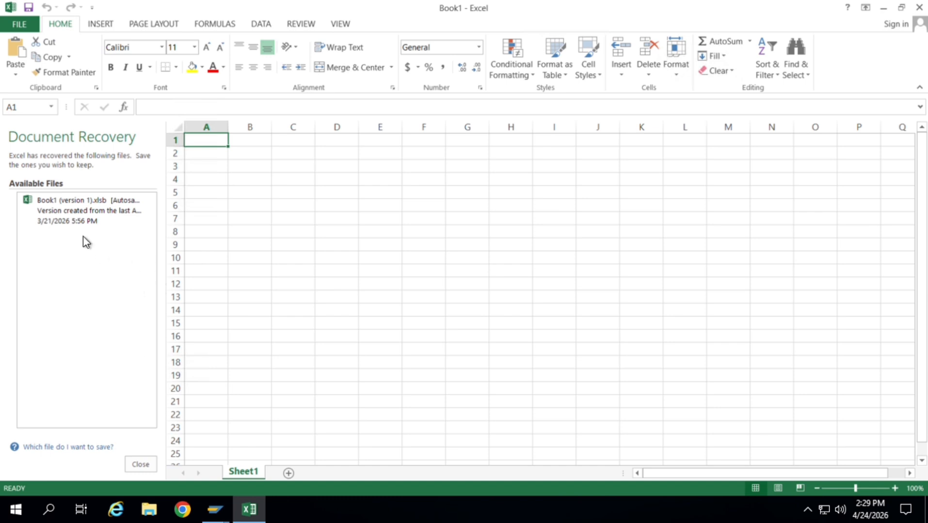
Open the recovered workbook Book1 (version 1).xlsb and dismiss the document recovery list.
left_click(109, 212)
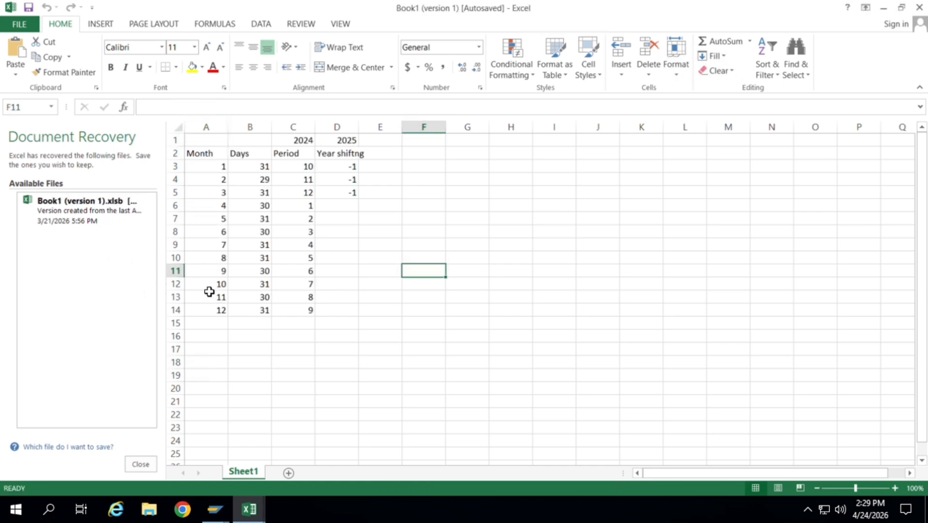
left_click(143, 467)
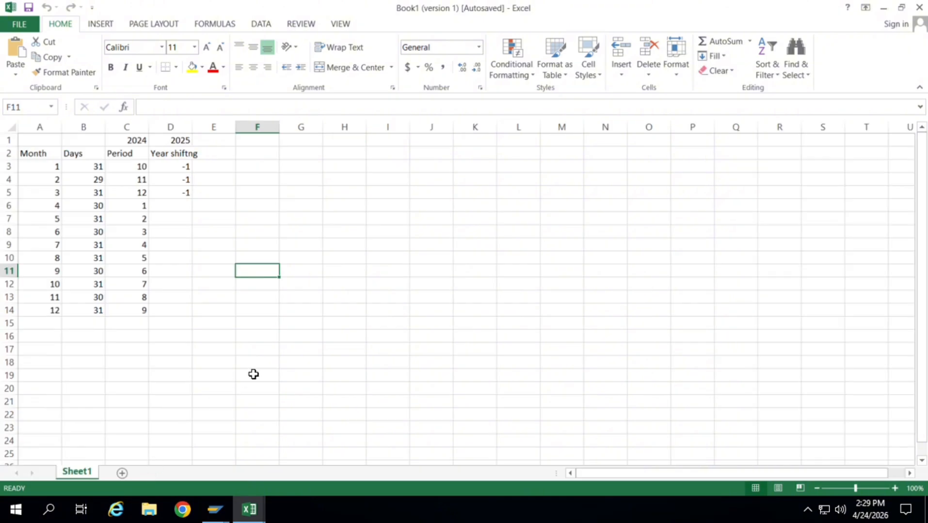
left_click(108, 389)
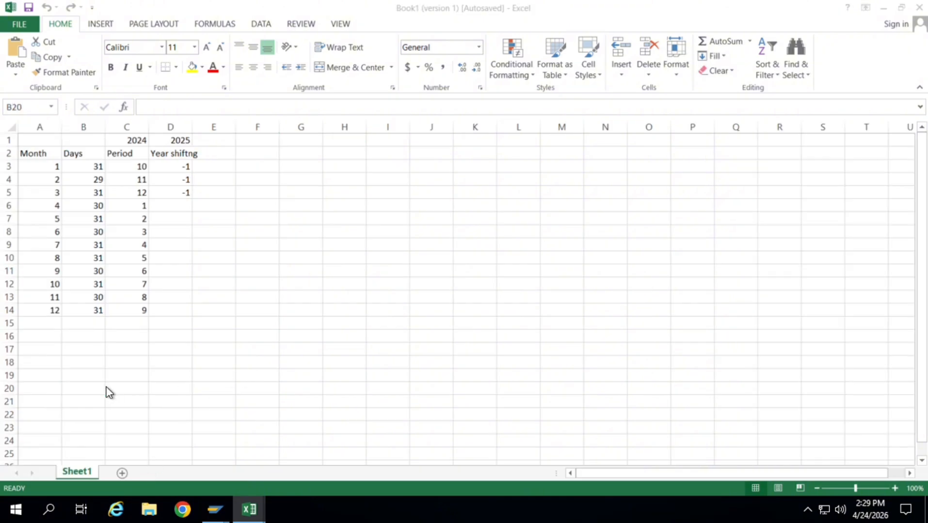
Switch to SAP to compare its blank period table with the recovered sheet's columns, and return to Excel.
key("alt+Tab")
key("alt+Tab")
key("alt+Tab")
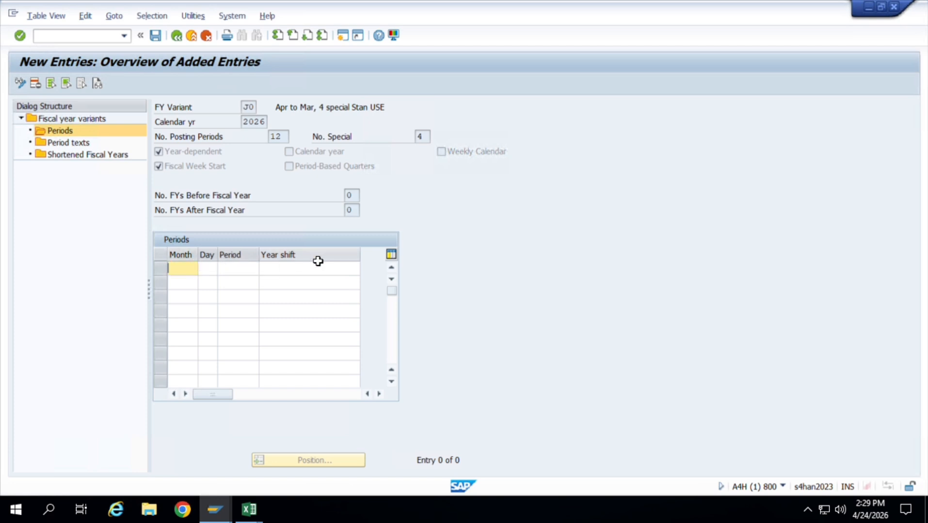
key("alt+Tab")
key("alt+Tab")
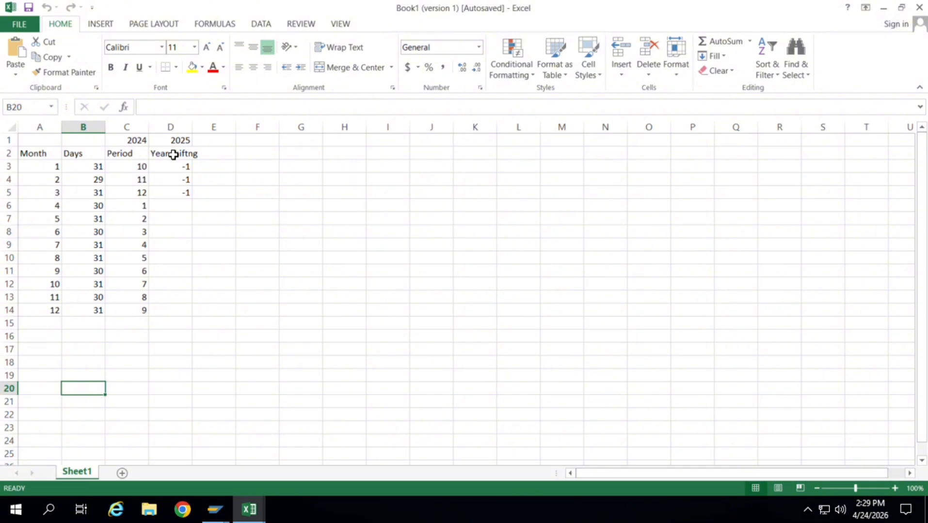
Examine the Month column and the number of days listed for each month in the sheet.
left_click_drag(51, 169, 33, 310)
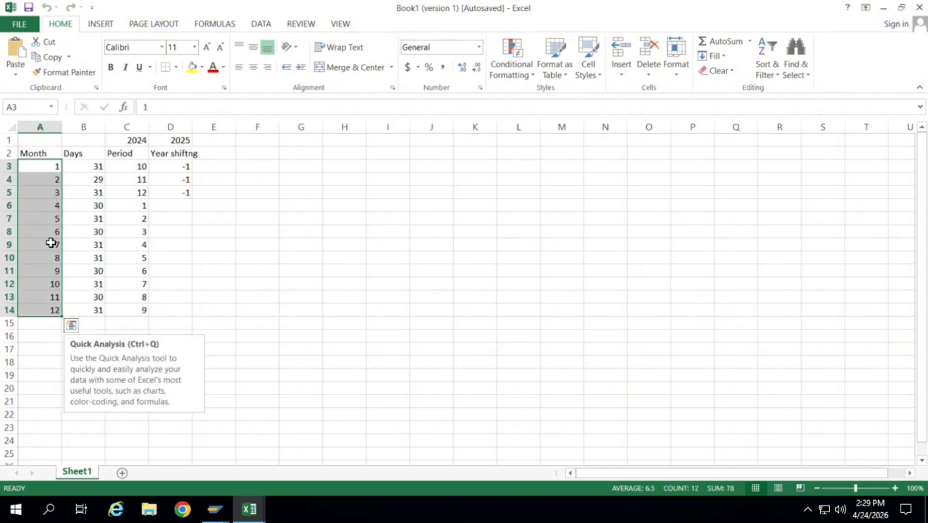
left_click(92, 168)
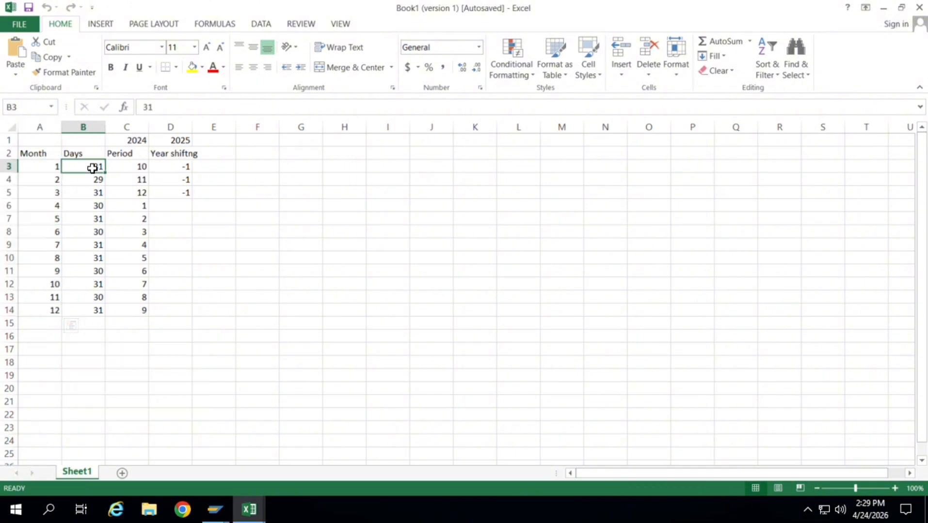
left_click(39, 171)
left_click(83, 167)
key("Down")
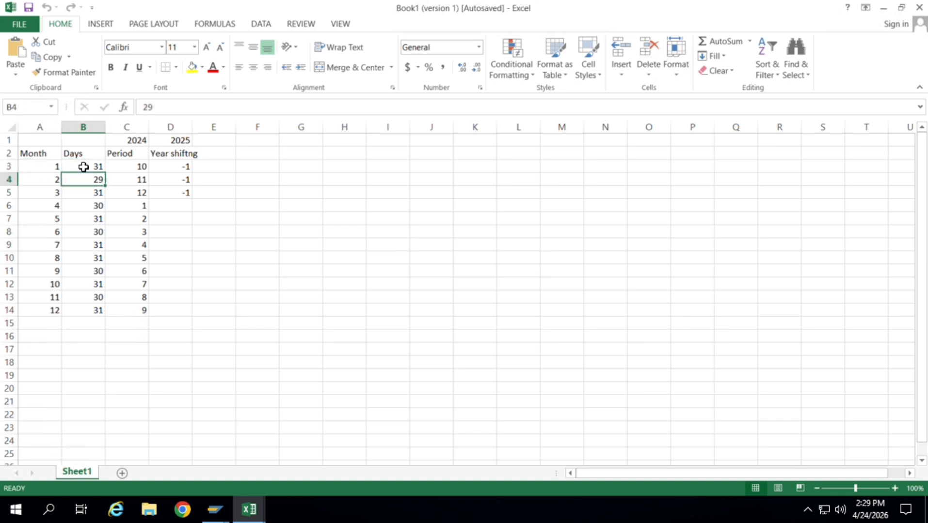
key("Down")
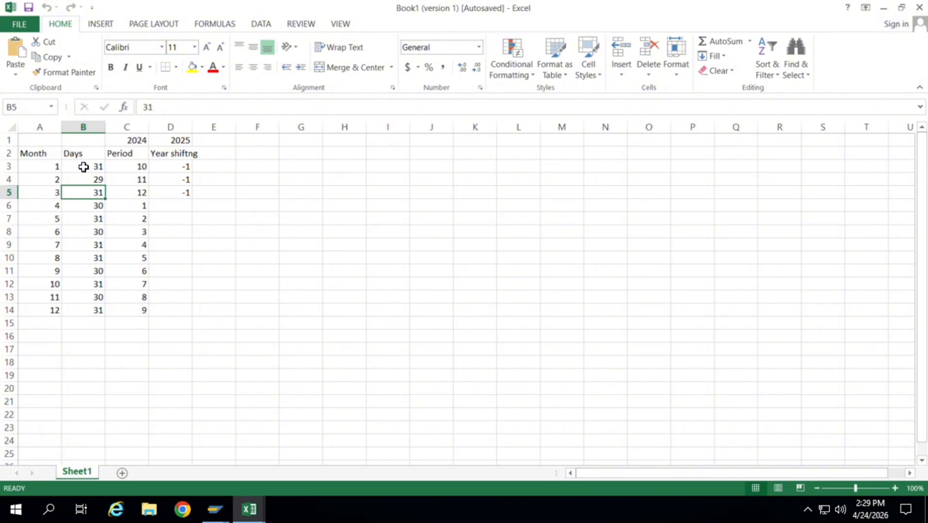
key("Down")
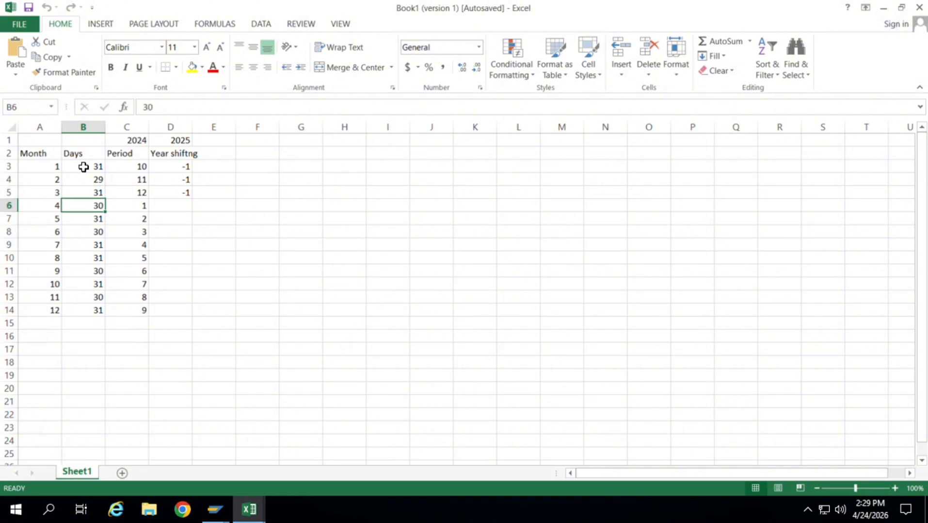
key("Down")
key("Down")
key("Down")
key("Down")
key("Down")
key("Down")
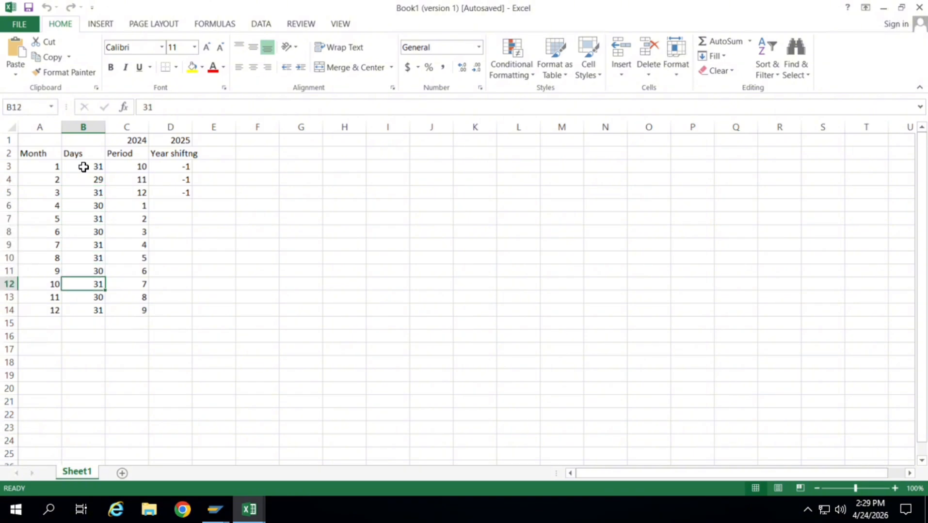
Trace the Period column from C3 down to C14, checking which calendar month the first period belongs to.
key("Right")
key("Up")
key("Up")
key("Up")
key("Up")
key("Up")
key("Up")
key("Up")
key("Up")
key("Up")
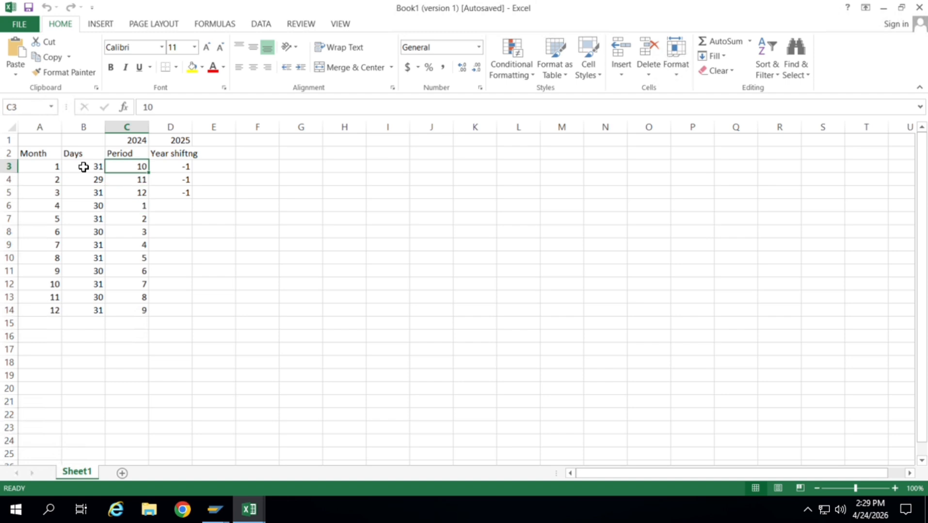
key("Down")
key("Down")
key("Down")
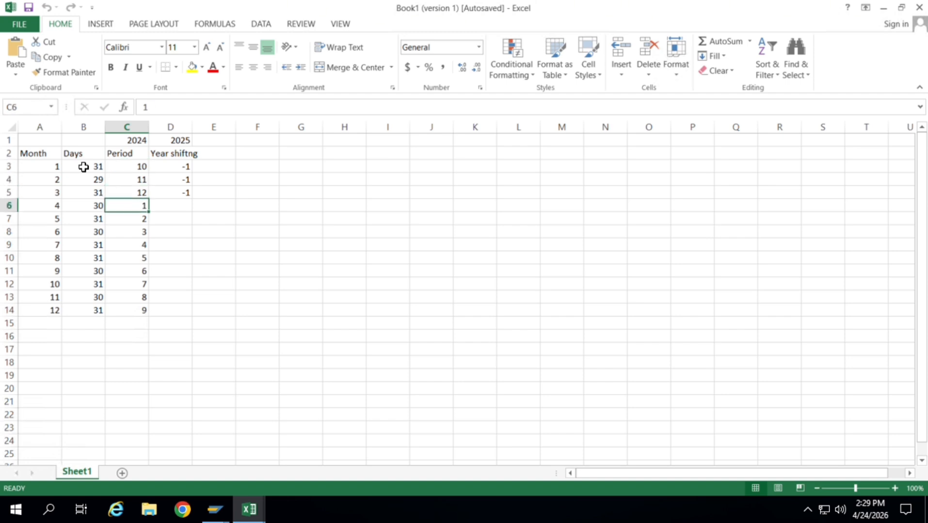
key("Left")
key("Left")
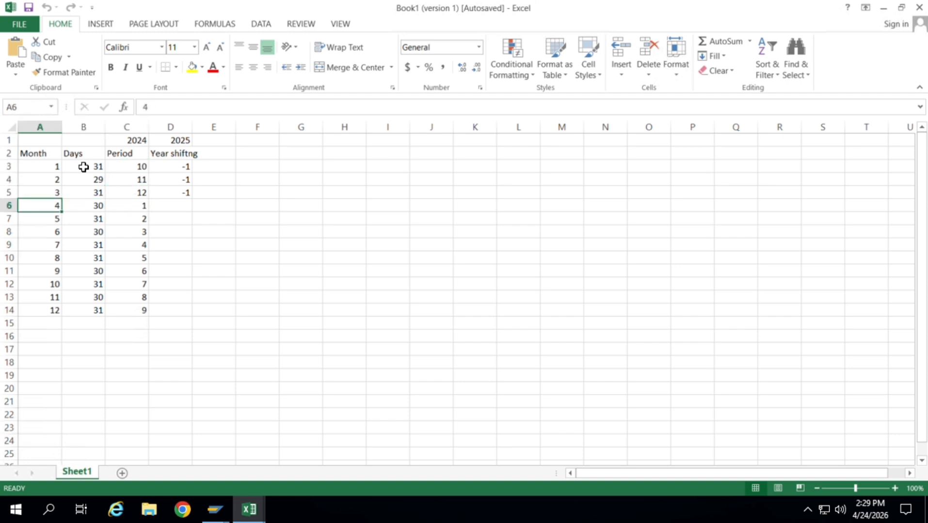
key("Right")
key("Right")
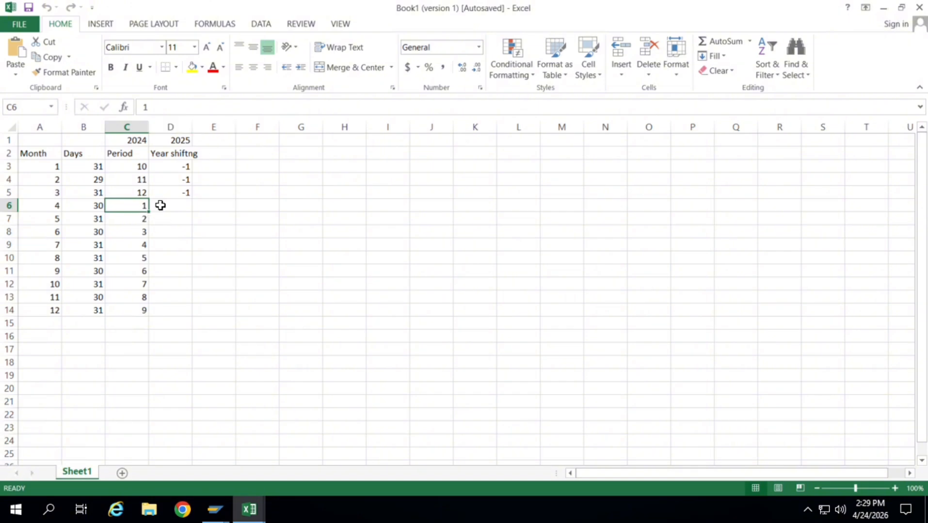
key("Down")
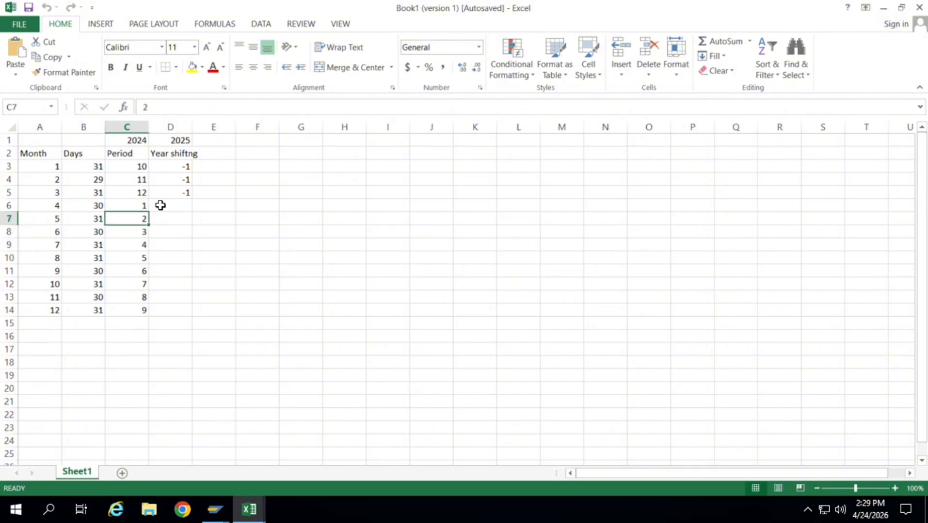
key("Down")
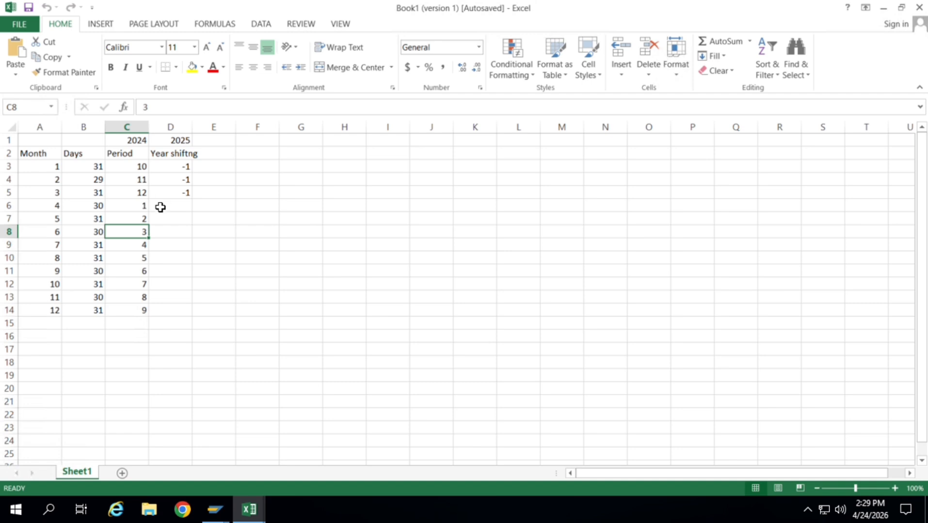
key("ctrl+Down")
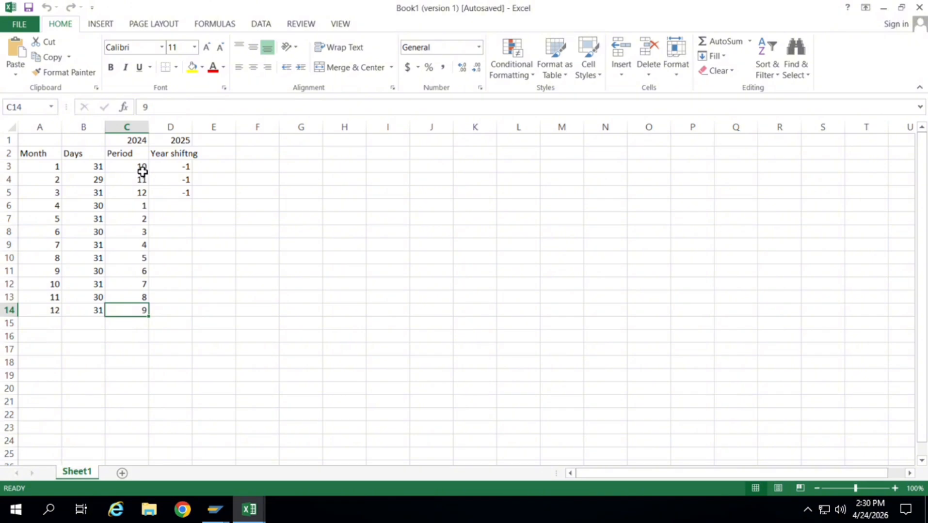
Compare the periods and year shifts of months 1 to 3 with the periods of months 4 to 12.
left_click(139, 173)
key("Down")
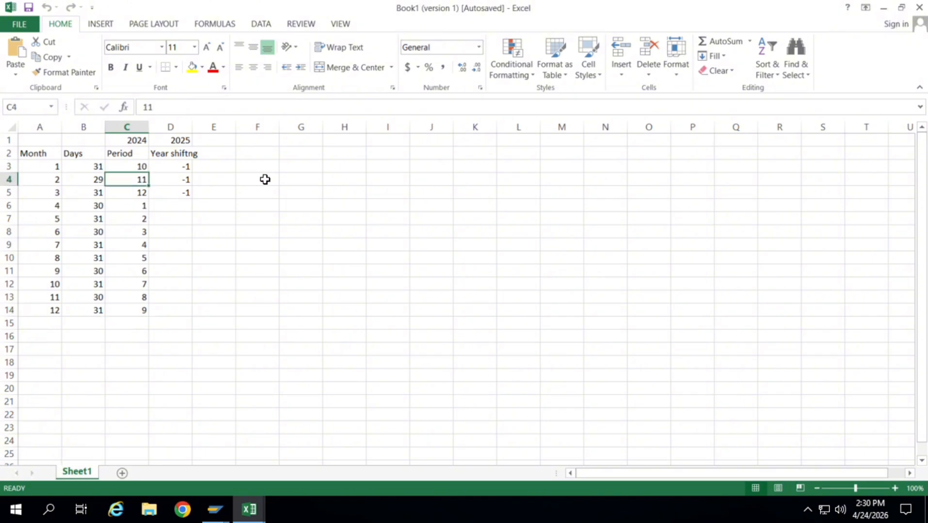
key("Down")
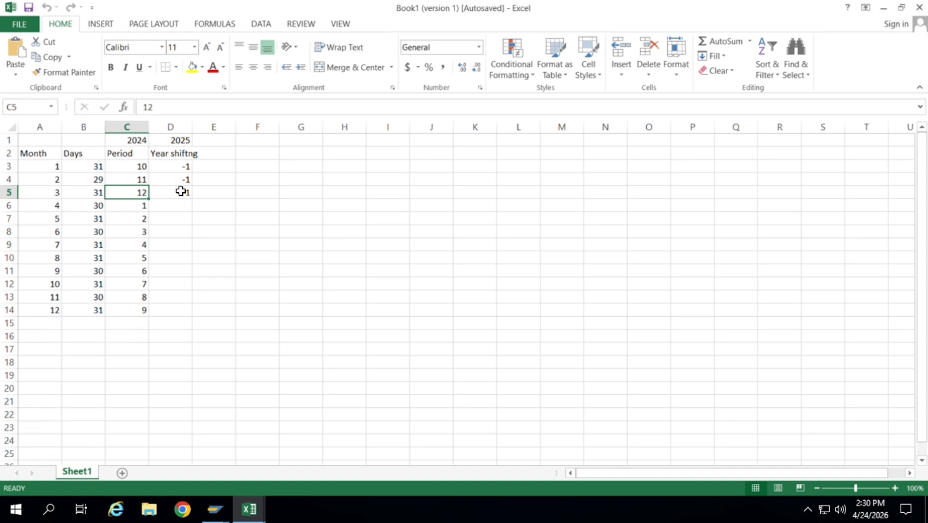
left_click(207, 262)
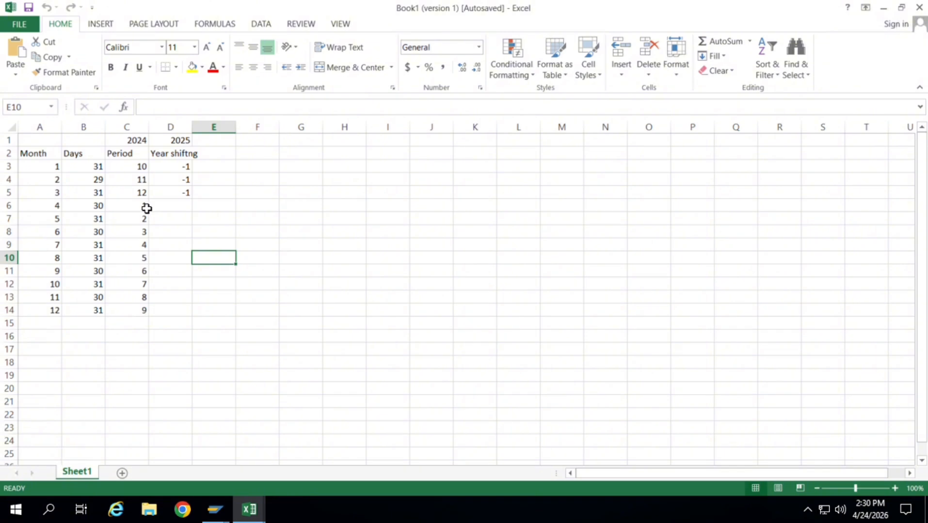
left_click_drag(145, 209, 143, 316)
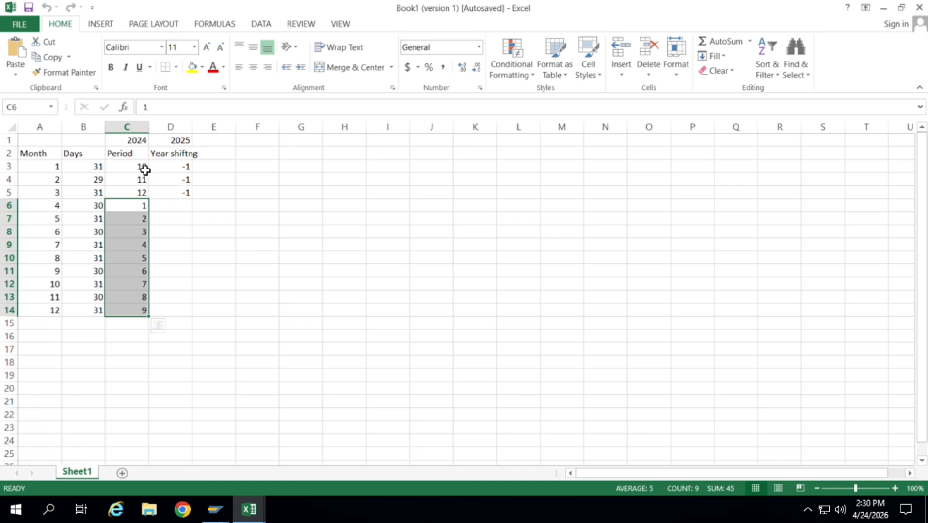
left_click_drag(143, 170, 144, 194)
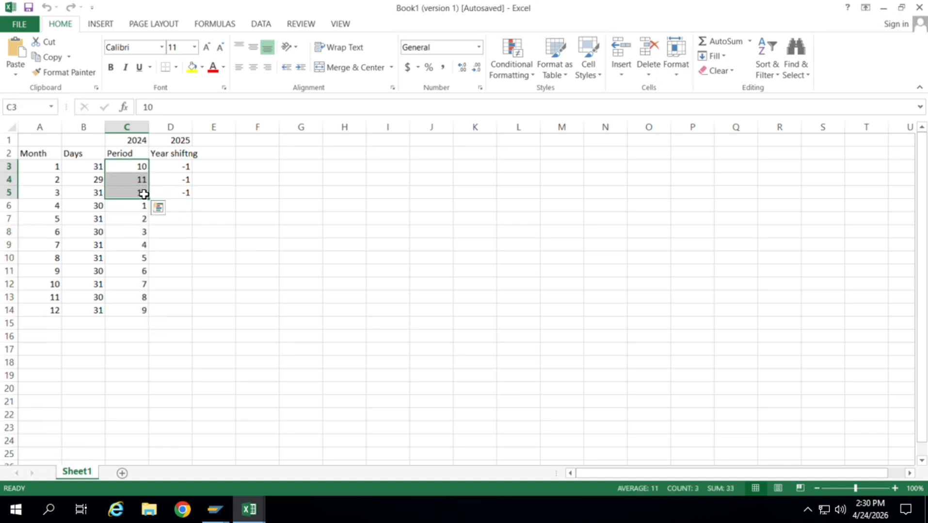
Copy the month, days, period and year-shift data for all twelve months from cells A3:D14.
left_click(190, 168)
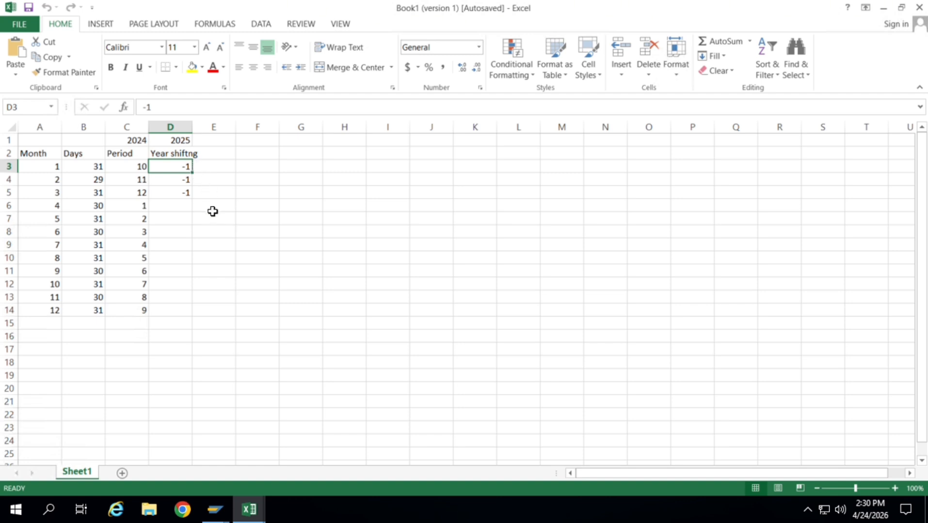
key("Left")
key("Left")
key("Left")
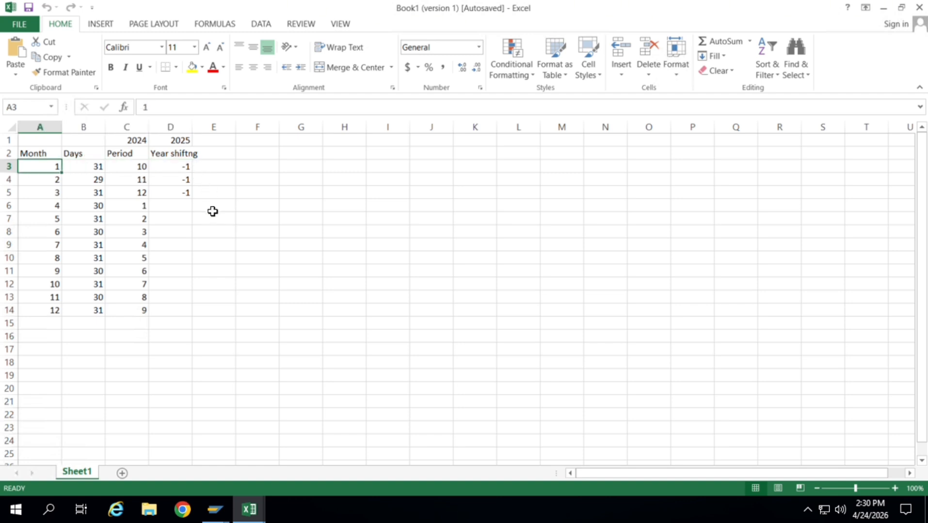
key("shift+Right")
key("shift+Right")
key("shift+Right")
key("shift+Down")
key("shift+Down")
key("shift+Down")
key("shift+Down")
key("shift+Down")
key("shift+Down")
key("shift+Down")
key("shift+Down")
key("shift+Down")
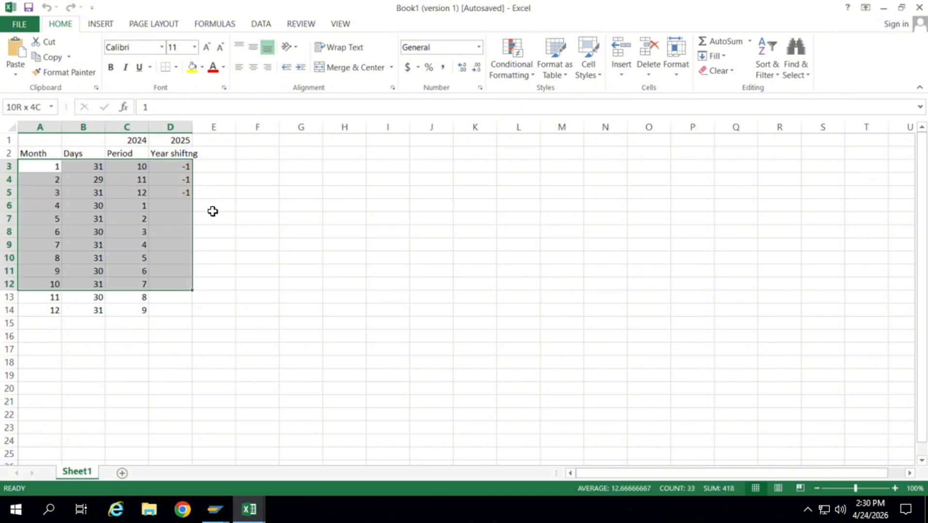
key("shift+Down")
key("shift+Down")
key("shift+Down")
key("shift+Up")
key("ctrl+c")
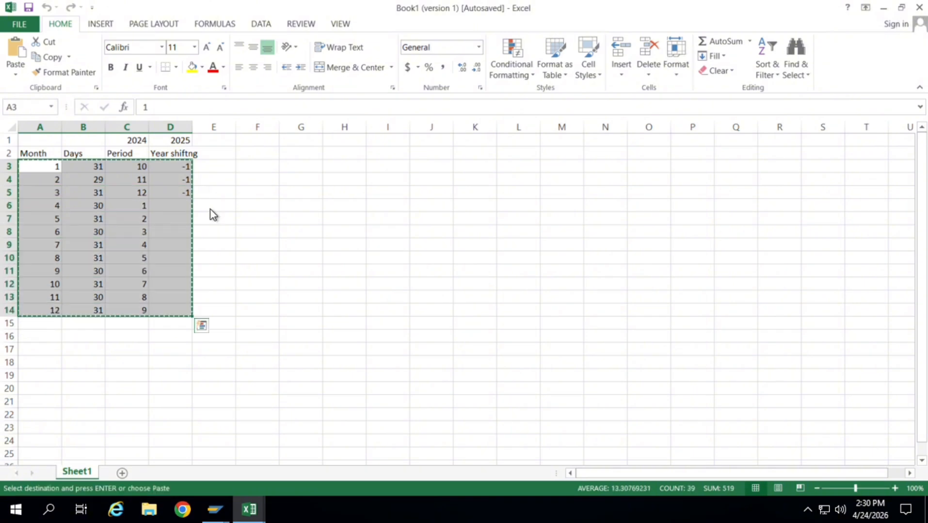
Switch to SAP and paste the copied period data into the empty 2026 Periods table of variant J0, starting at the first Month cell.
key("alt+Tab")
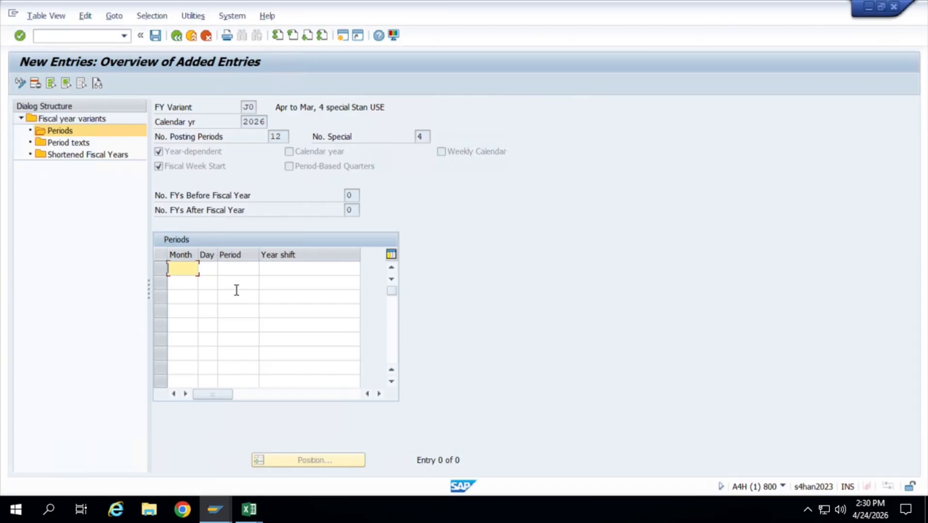
key("ctrl+v")
key("Return")
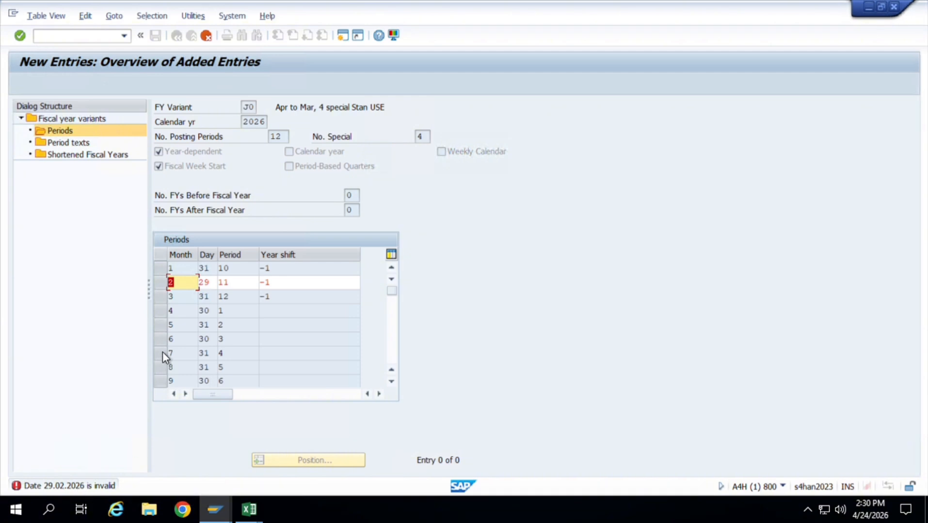
Correct the day of month 2 to 28 and confirm the period entries.
left_click(218, 285)
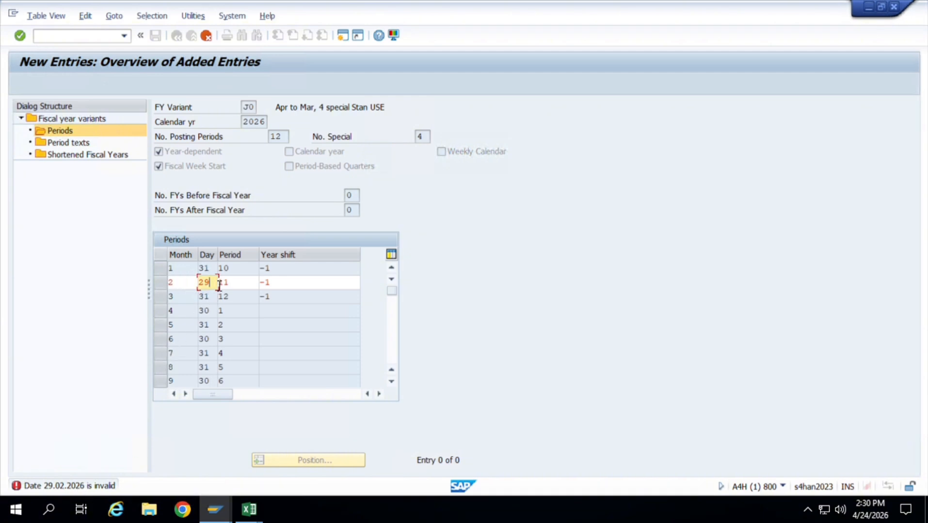
key("BackSpace")
type("8")
left_click(357, 370)
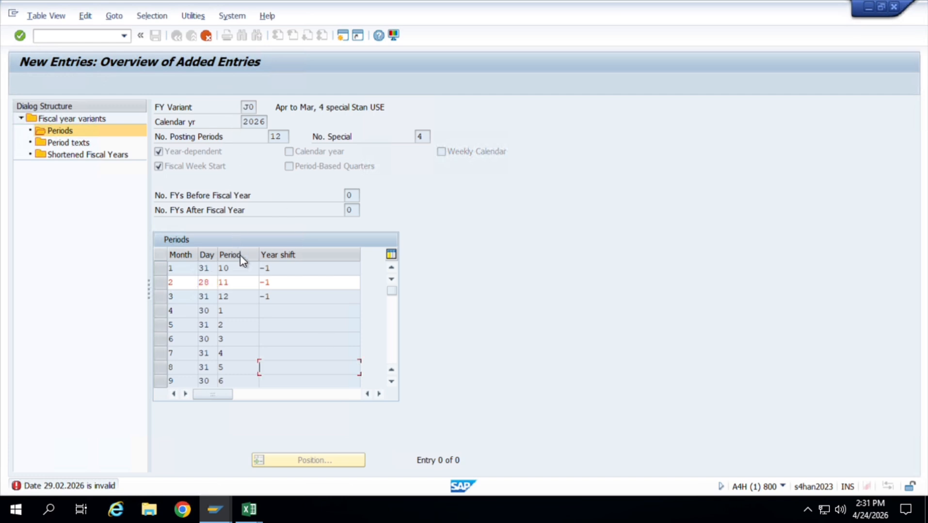
left_click(244, 286)
key("Return")
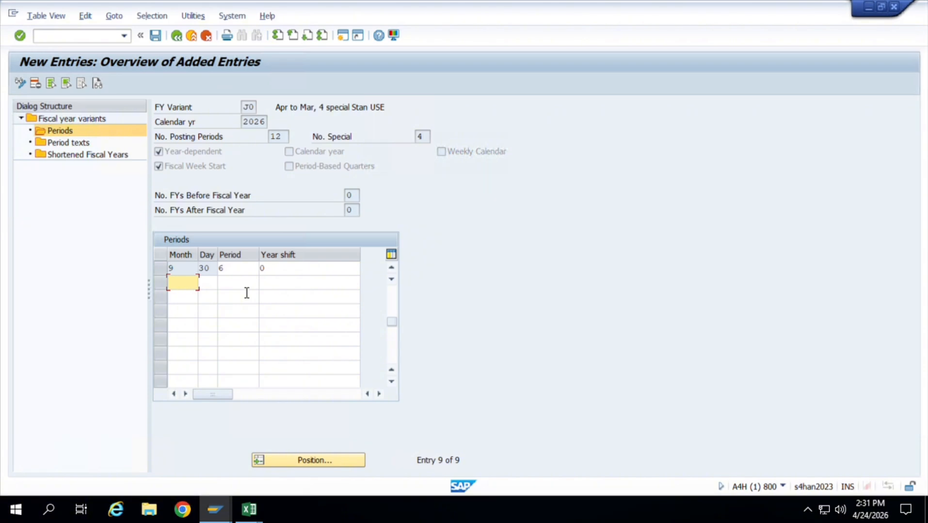
Try to save the 2026 periods of fiscal year variant J0, acknowledging the information messages.
left_click_drag(395, 321, 396, 285)
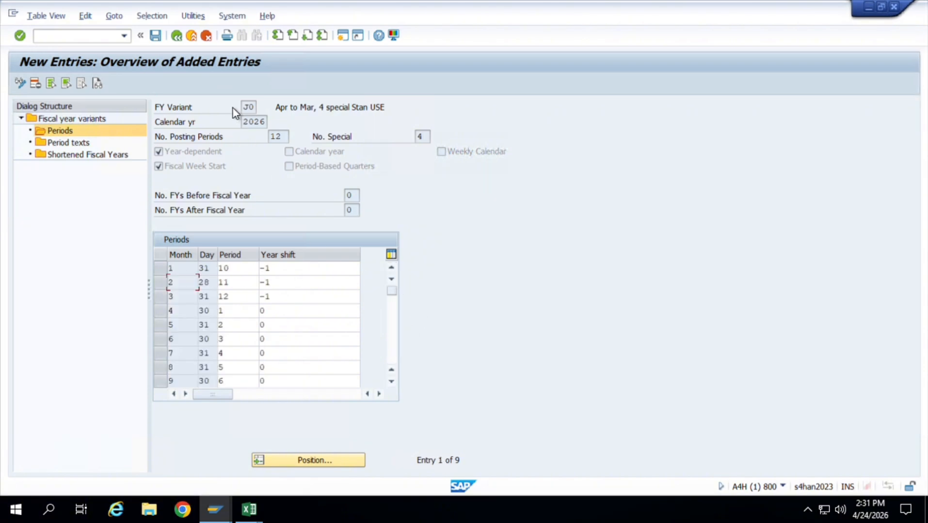
left_click(155, 35)
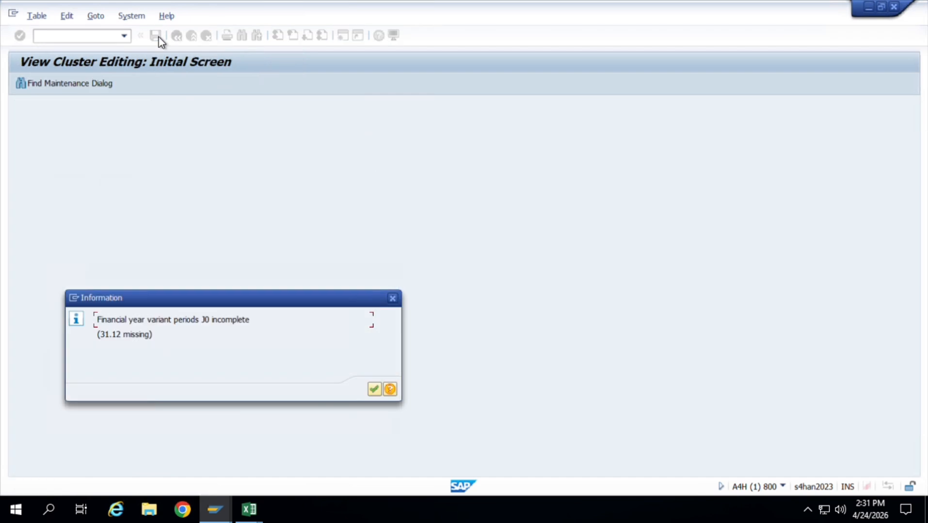
left_click(376, 392)
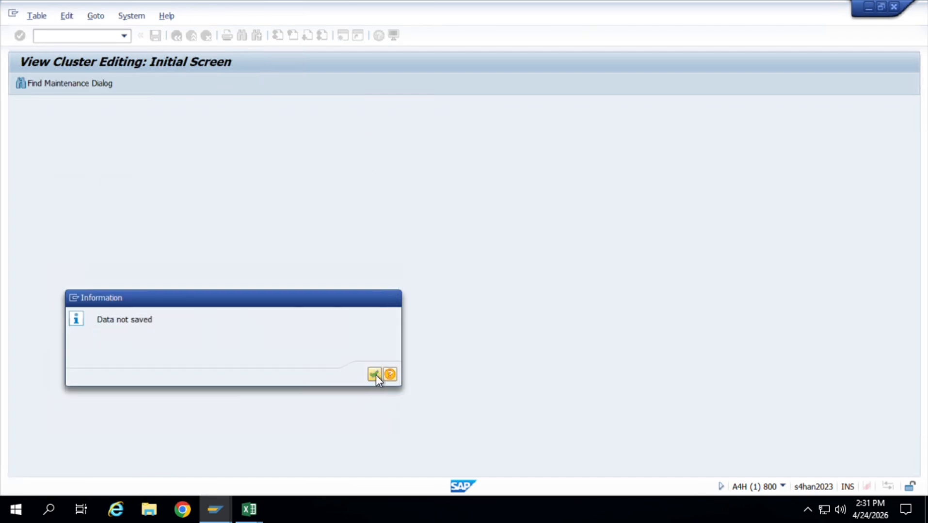
left_click(375, 376)
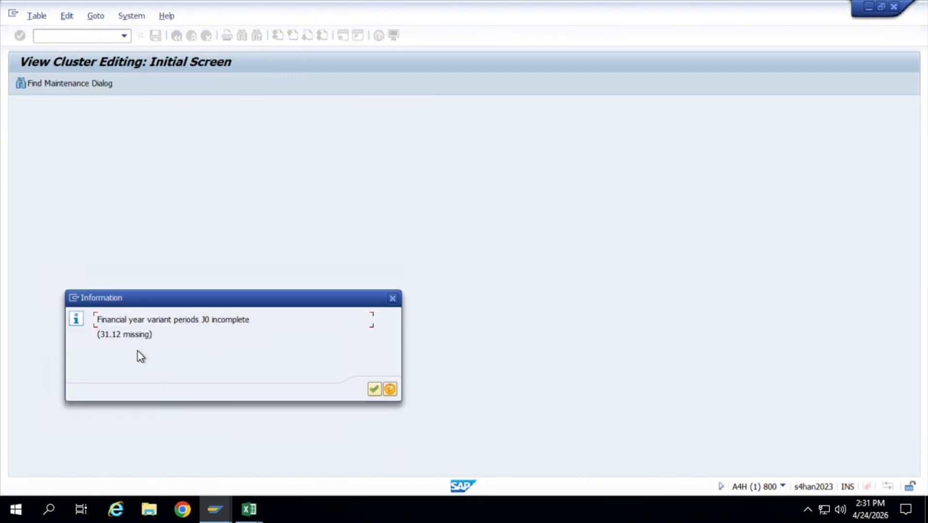
left_click(375, 392)
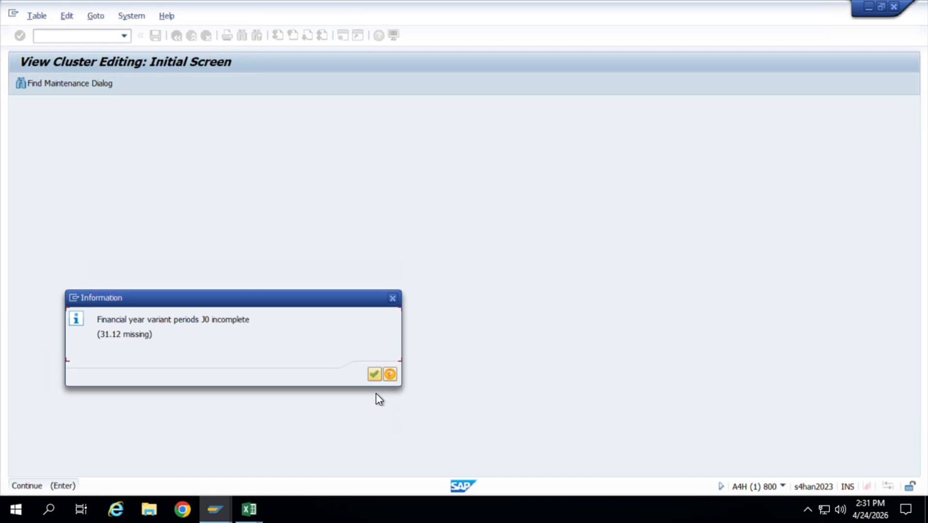
left_click(374, 375)
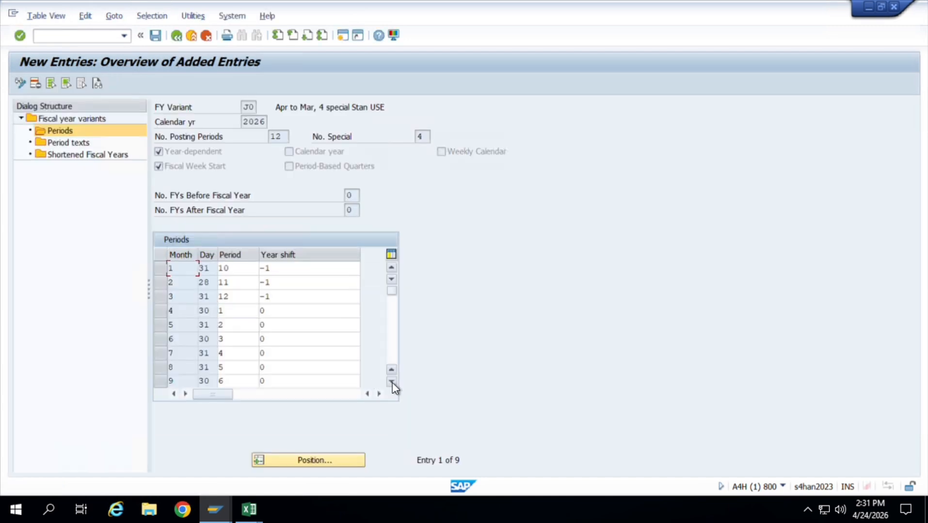
Check the period table from its first row to its last filled row for missing months.
left_click(392, 382)
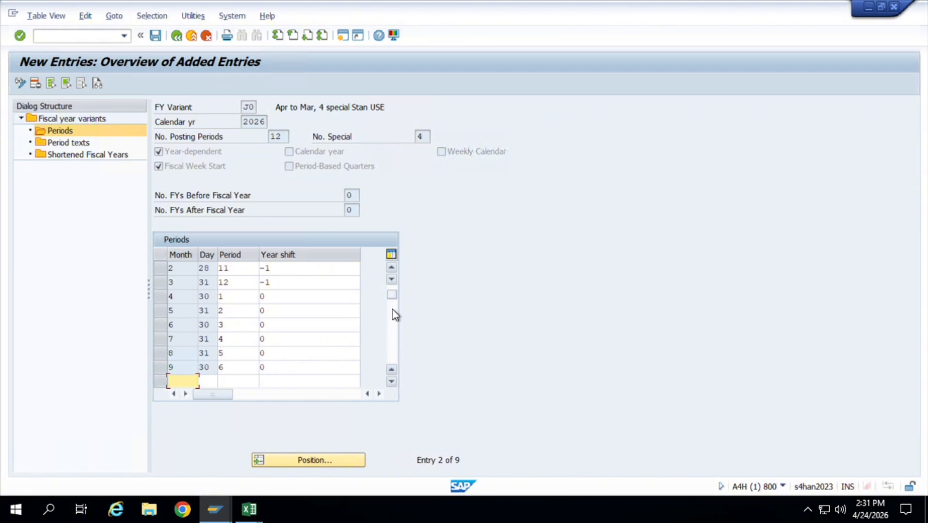
left_click(392, 267)
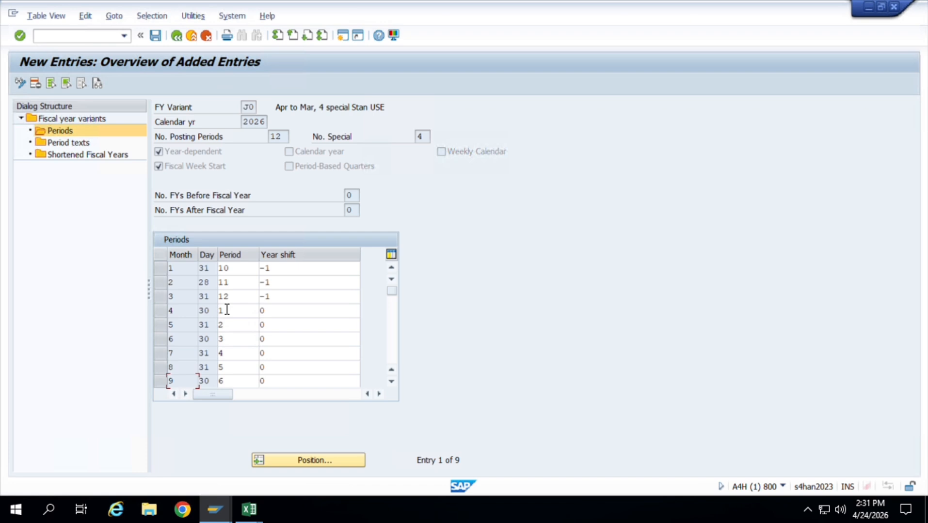
left_click(393, 382)
left_click(393, 382)
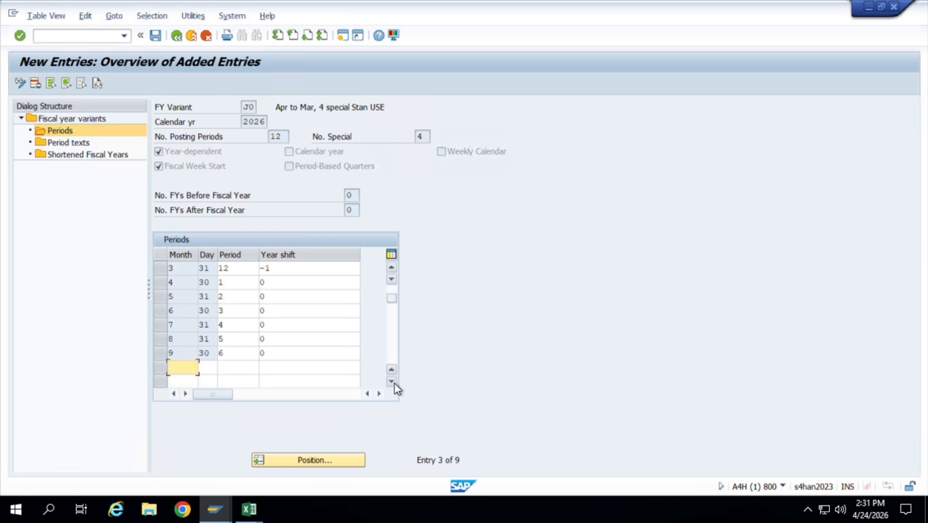
left_click(308, 361)
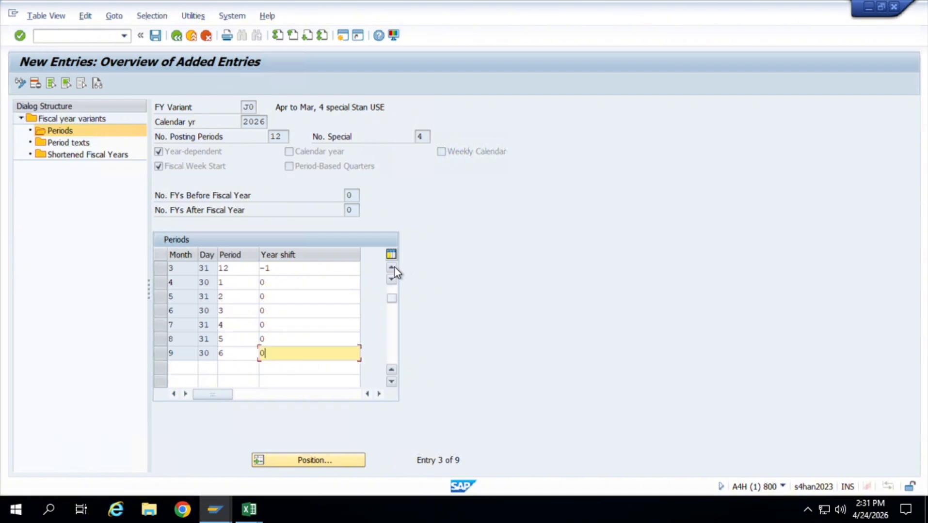
left_click(392, 267)
left_click(393, 267)
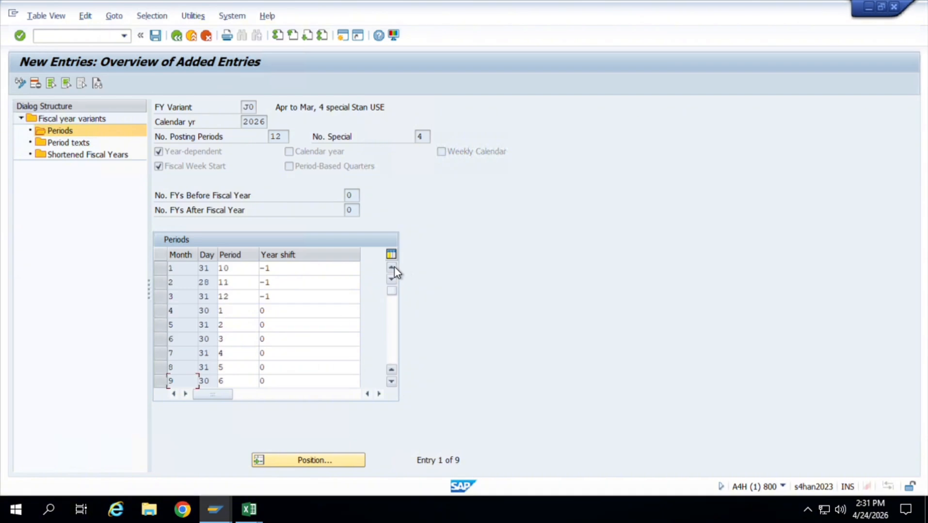
Try again to save the J0 periods, acknowledge the messages and select Period texts in the dialog structure.
left_click(155, 36)
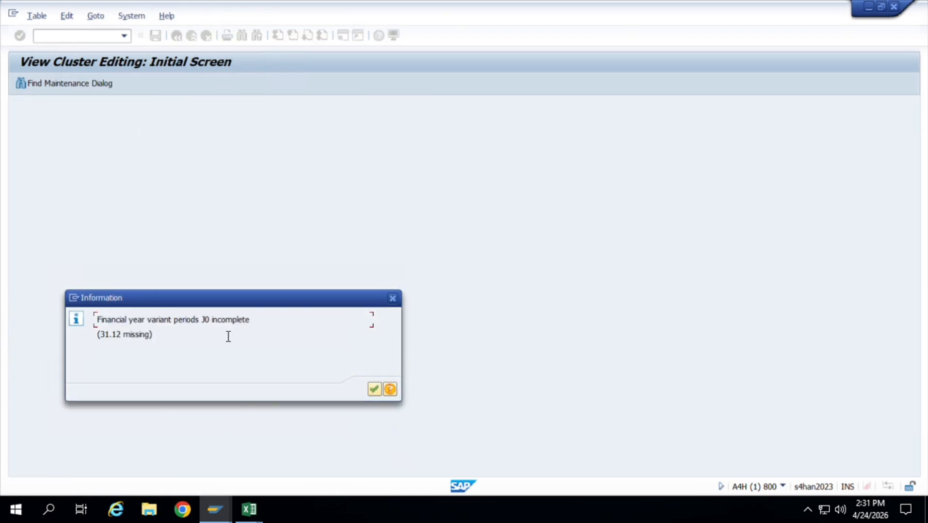
left_click(374, 390)
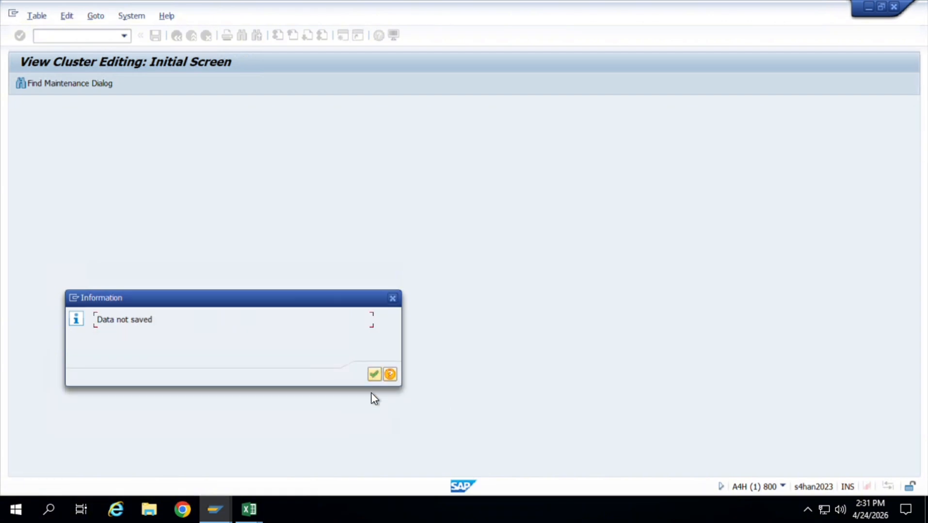
left_click(376, 377)
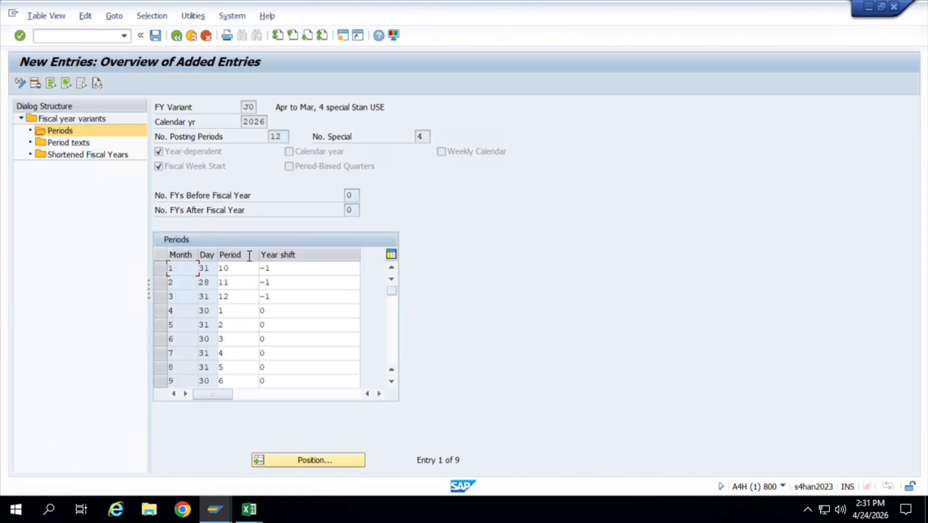
left_click(100, 143)
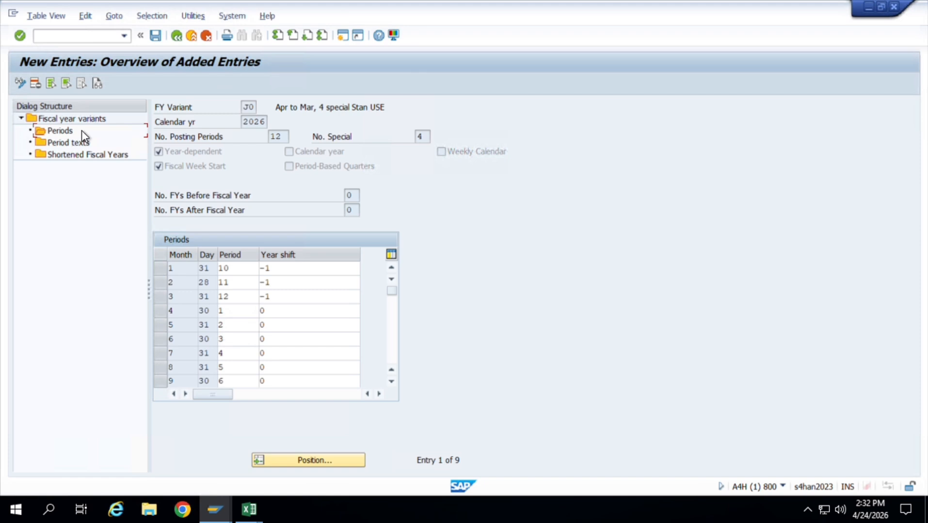
Open the Shortened Fiscal Years view of variant J0 for fiscal year 2026, and return to its Periods table.
left_click(61, 132)
double_click(61, 133)
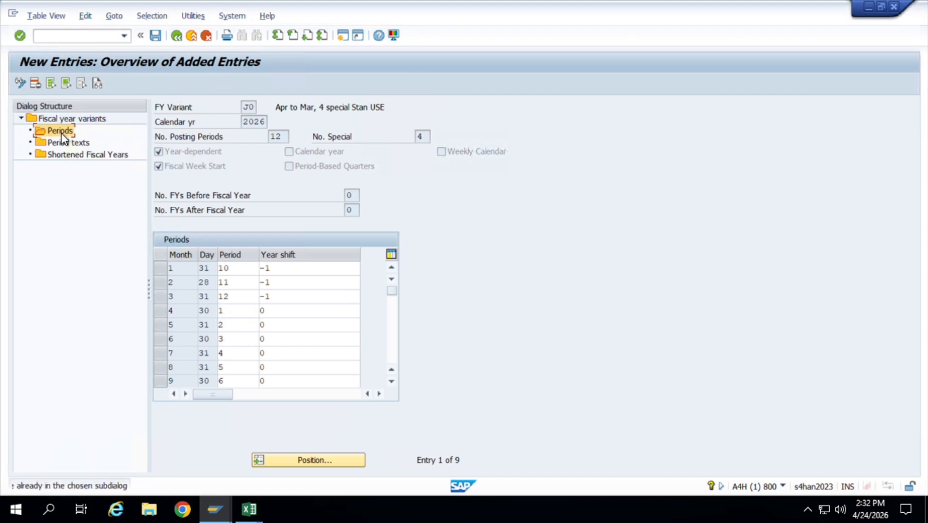
double_click(67, 159)
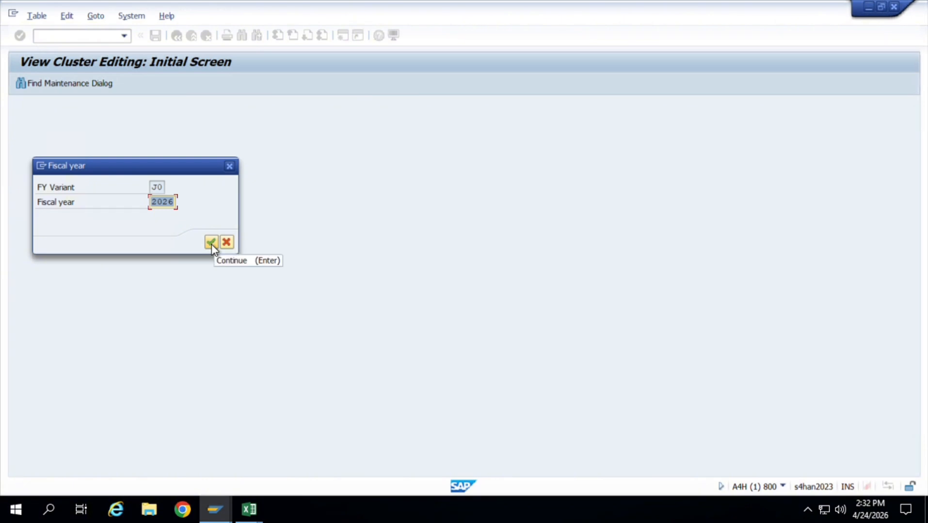
left_click(211, 242)
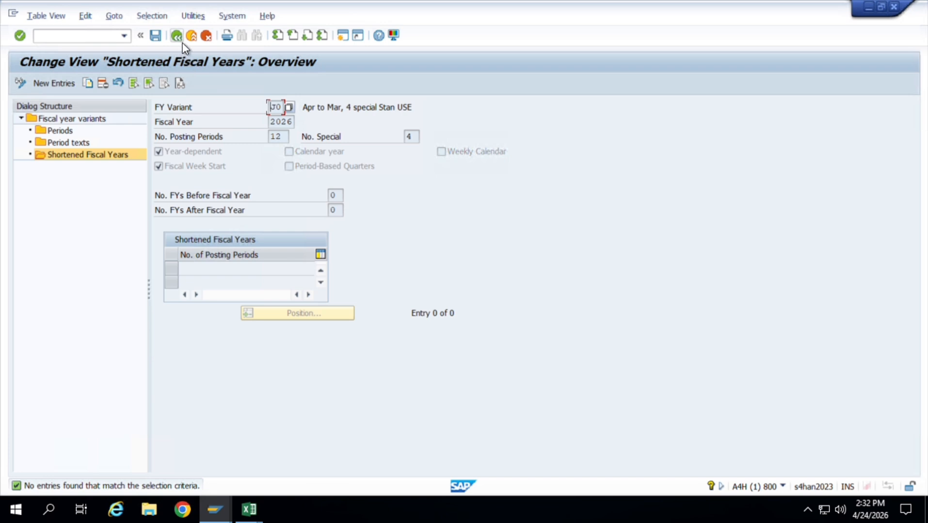
left_click(95, 128)
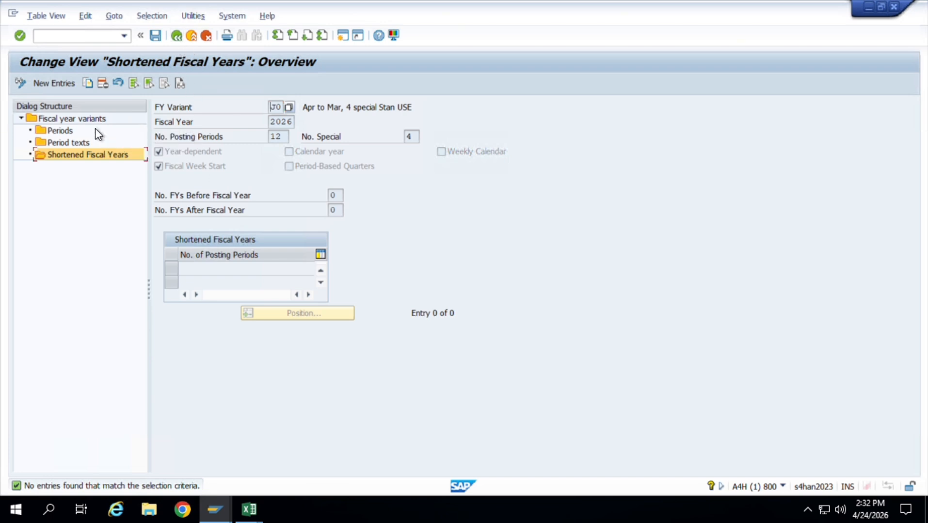
left_click(61, 131)
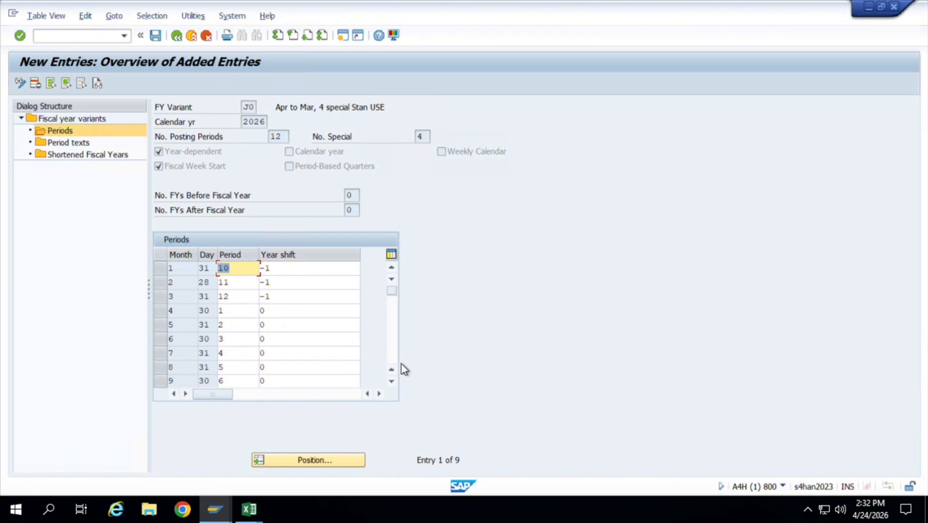
Add month 10 below the last filled row of the period table with day 31, period 7 and year shift 0.
scroll(398, 393, "down", 5)
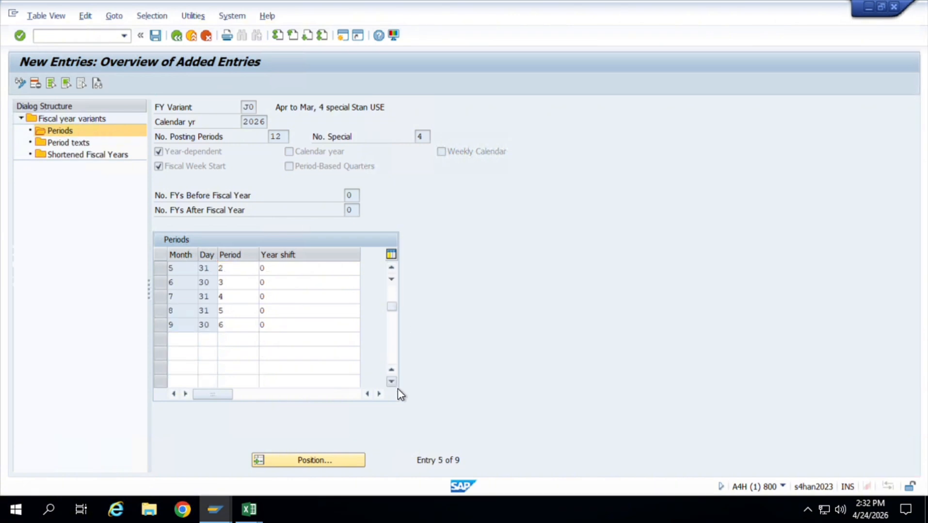
scroll(394, 265, "up", 5)
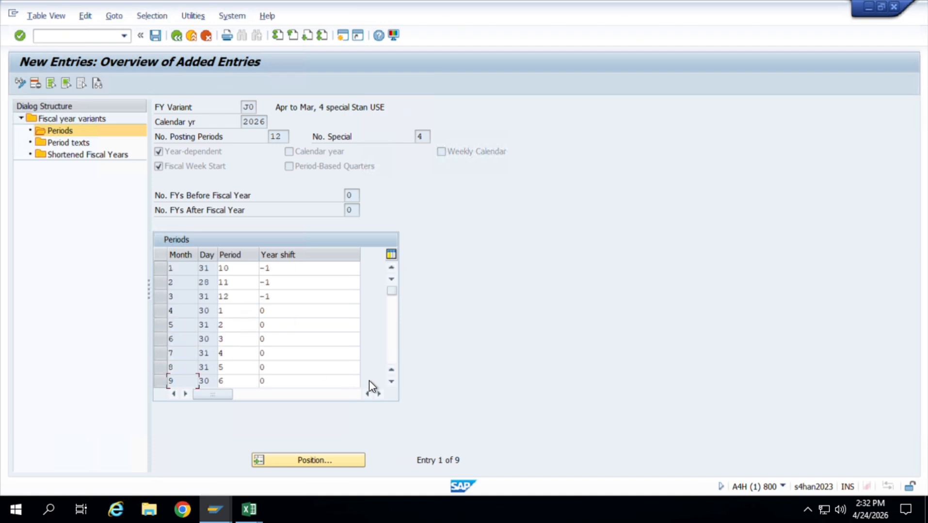
left_click(394, 383)
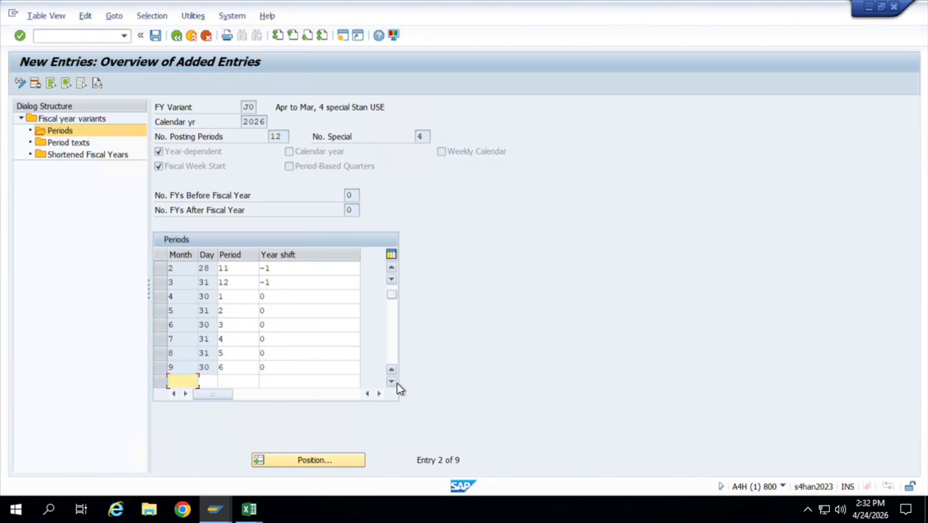
left_click(394, 382)
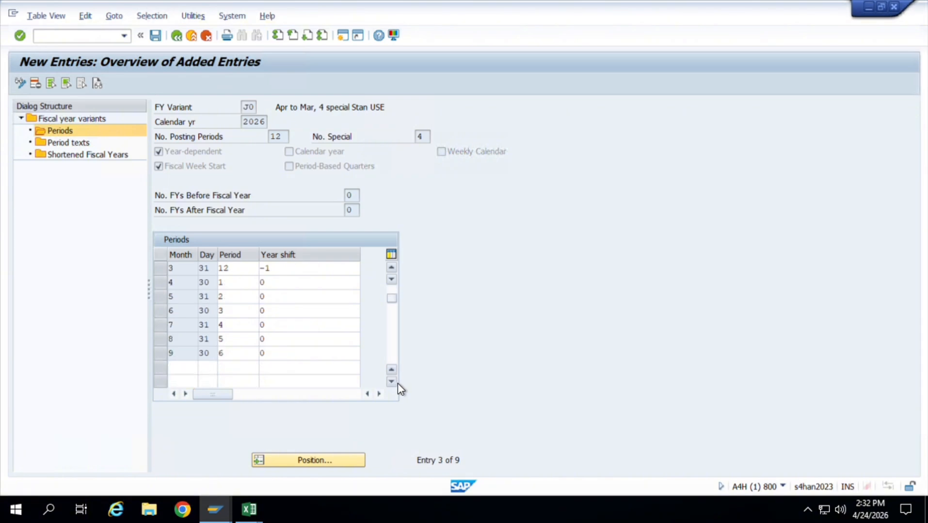
left_click(396, 383)
type("10")
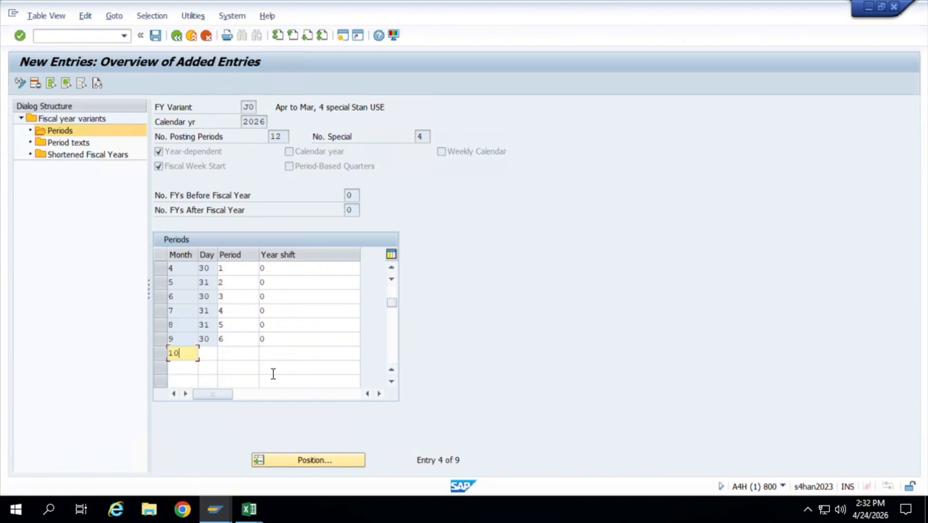
key("Tab")
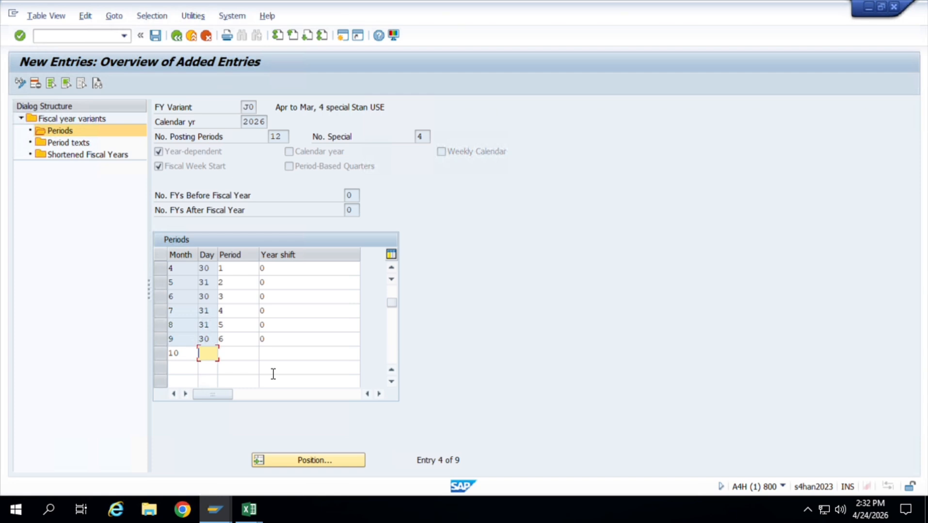
type("31")
key("Tab")
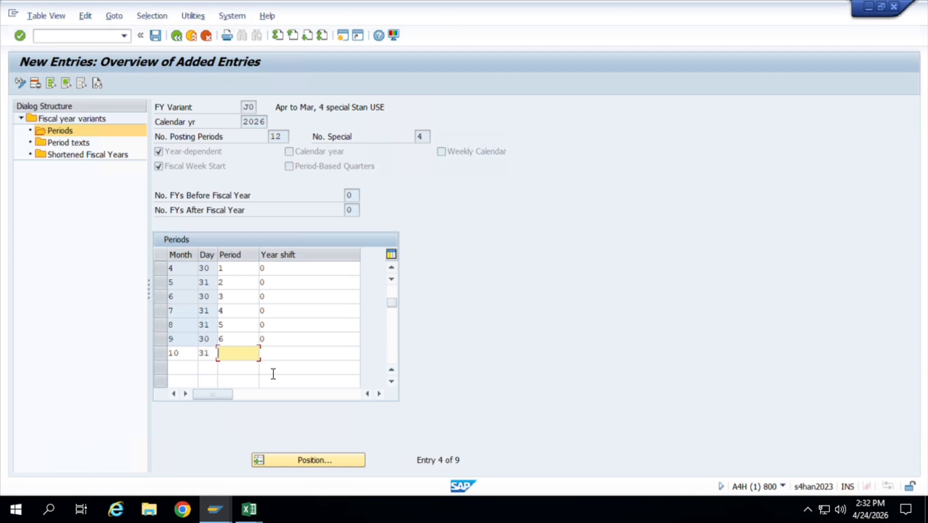
type("7")
key("Tab")
type("0")
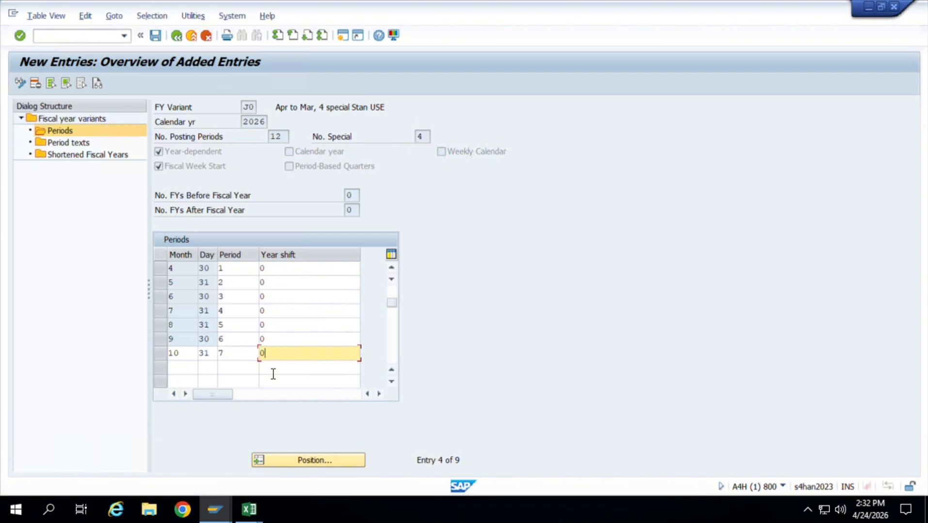
Add month 11 to the period table with day 30, period 8 and year shift 0.
key("Tab")
type("22")
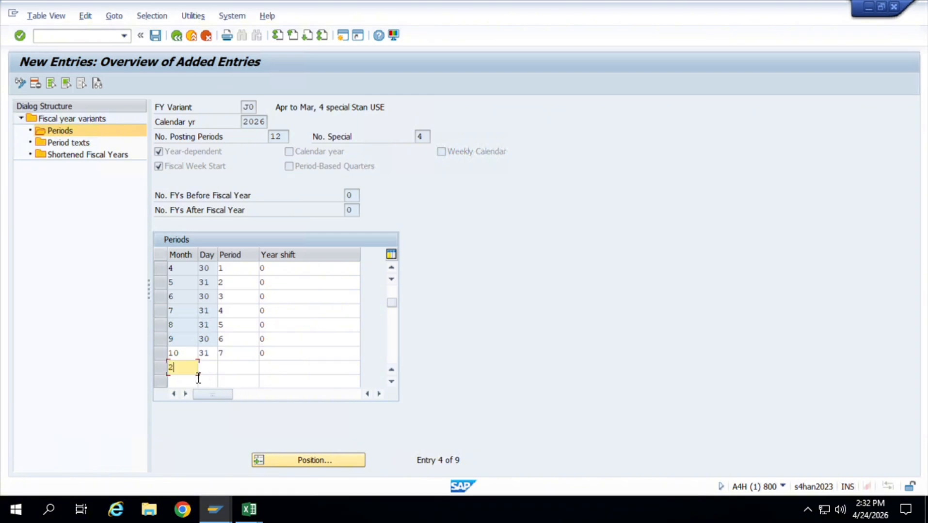
key("BackSpace")
key("BackSpace")
type("11")
key("Tab")
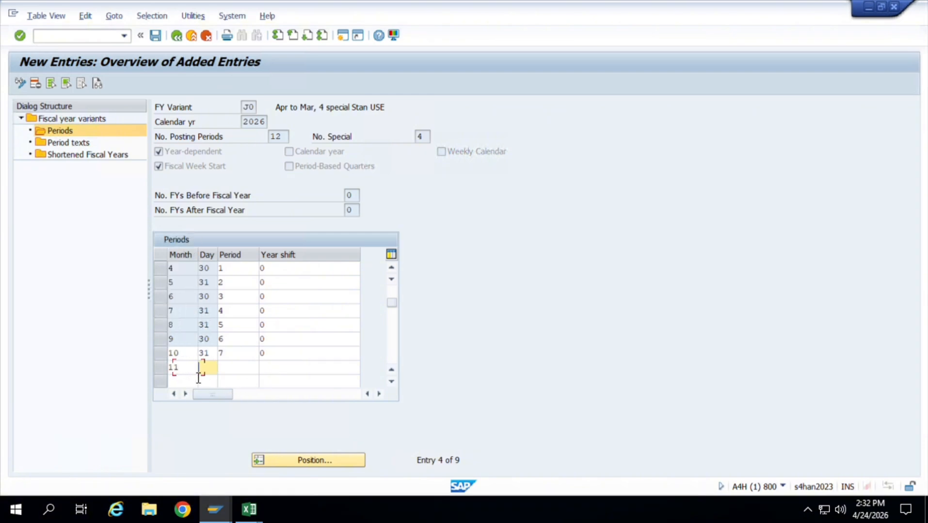
type("30")
key("Tab")
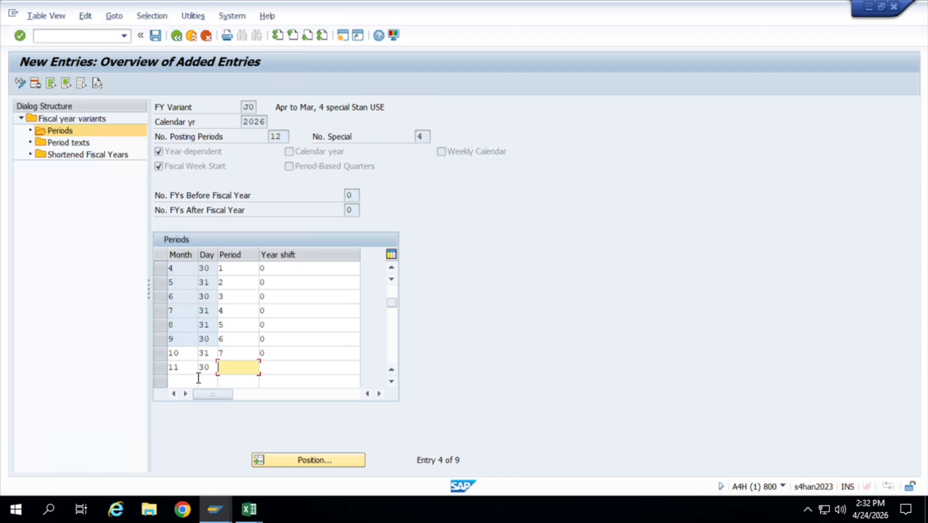
type("8")
key("Tab")
type("0")
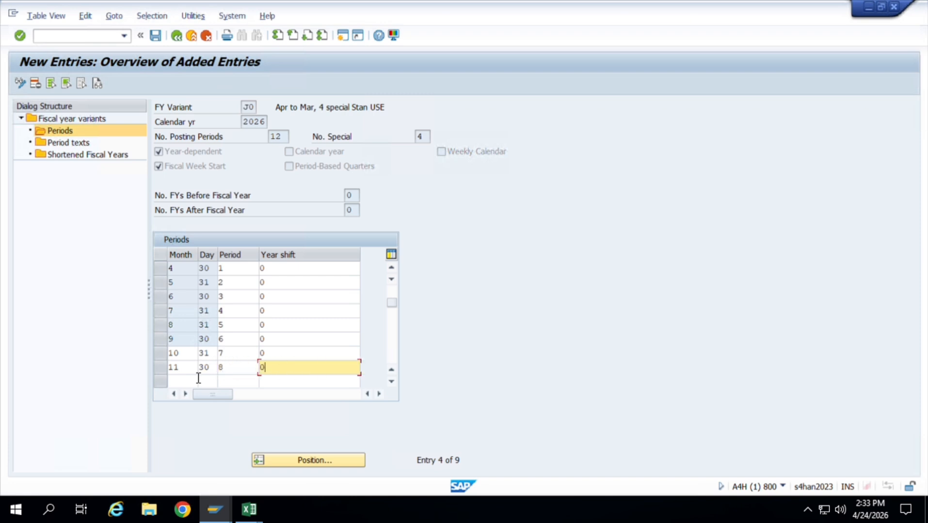
Add month 12 to the period table with day 31, period 9 and year shift 0.
key("Tab")
type("12")
key("Tab")
type("31")
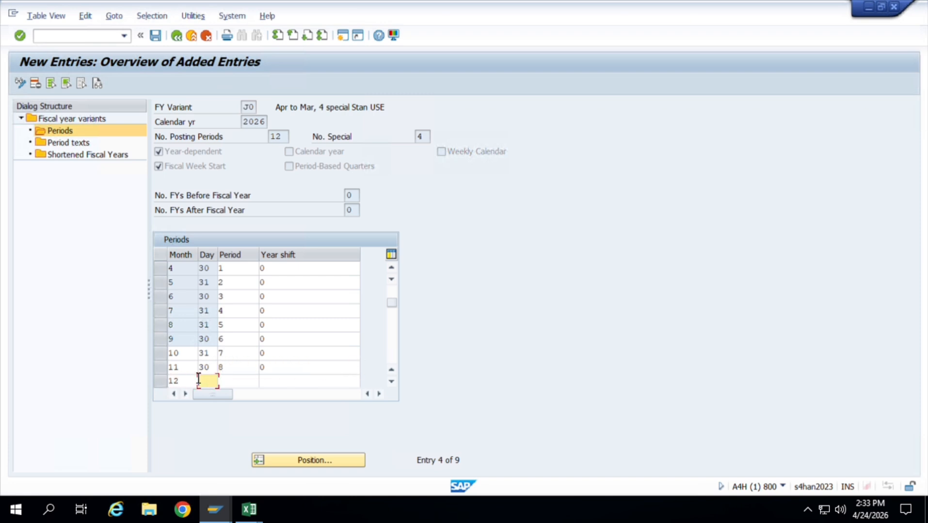
key("Tab")
type("9")
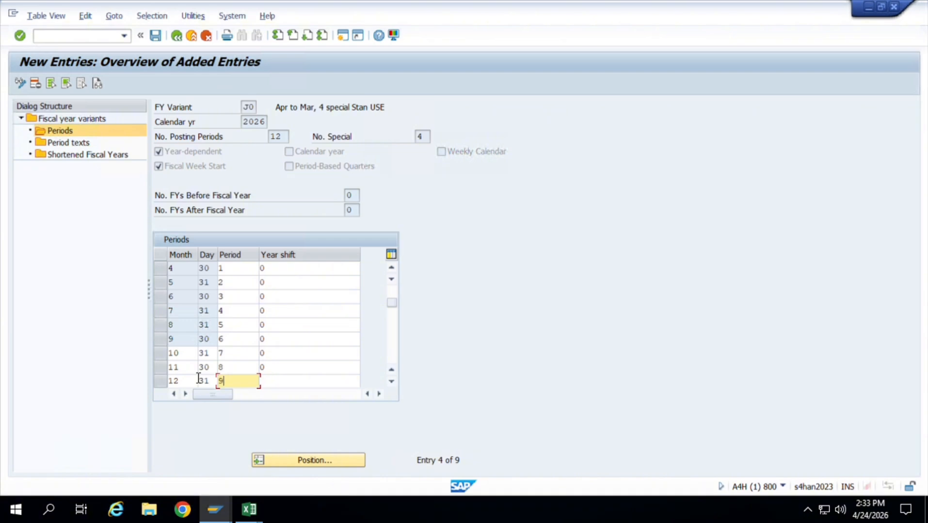
key("Tab")
type("0")
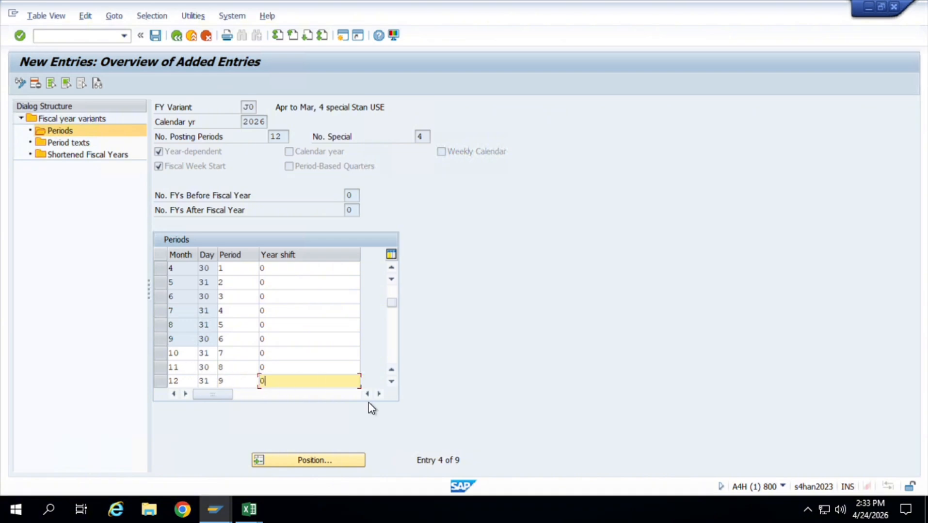
Save the completed 2026 periods of variant J0 and go back to the Implementation Guide structure.
key("ctrl+s")
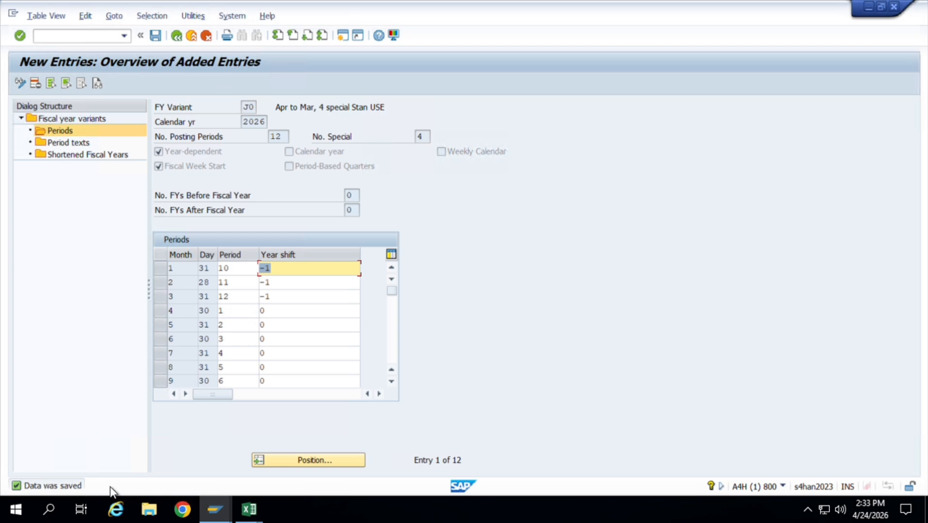
key("ctrl+s")
left_click(176, 35)
left_click(180, 34)
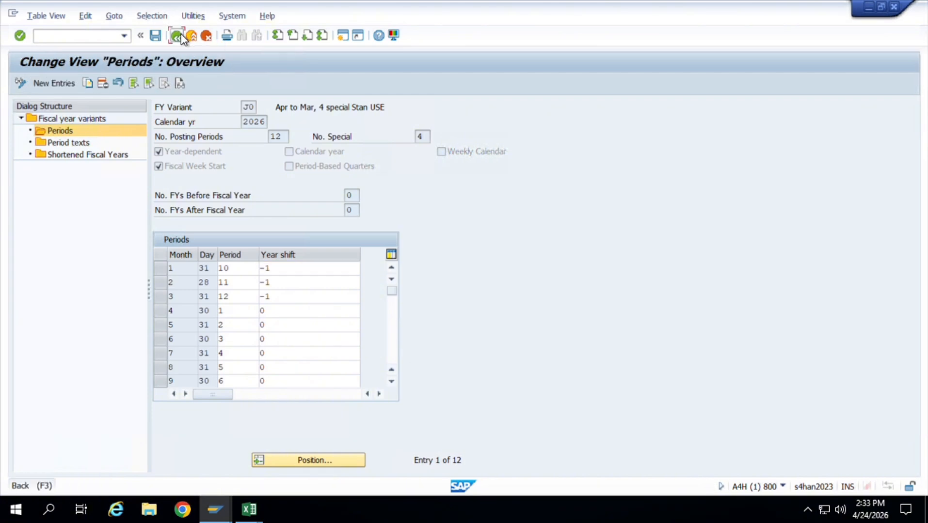
key("ctrl+s")
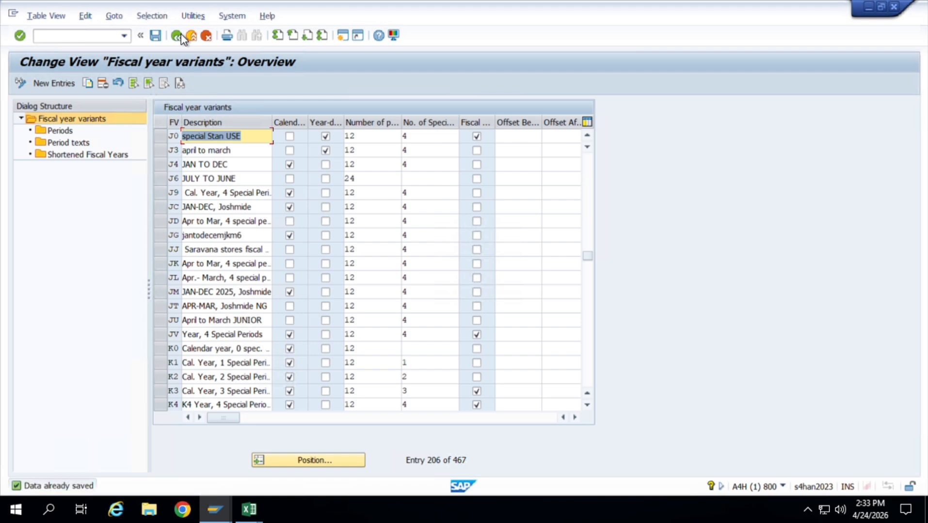
left_click(180, 34)
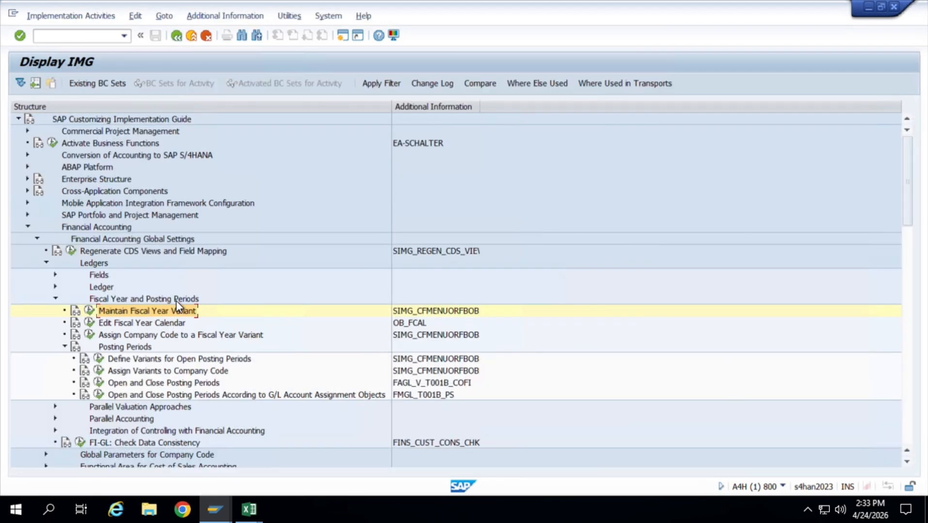
Try twice to open Assign Company Code to a Fiscal Year Variant, declining to display the locked data.
left_click(90, 336)
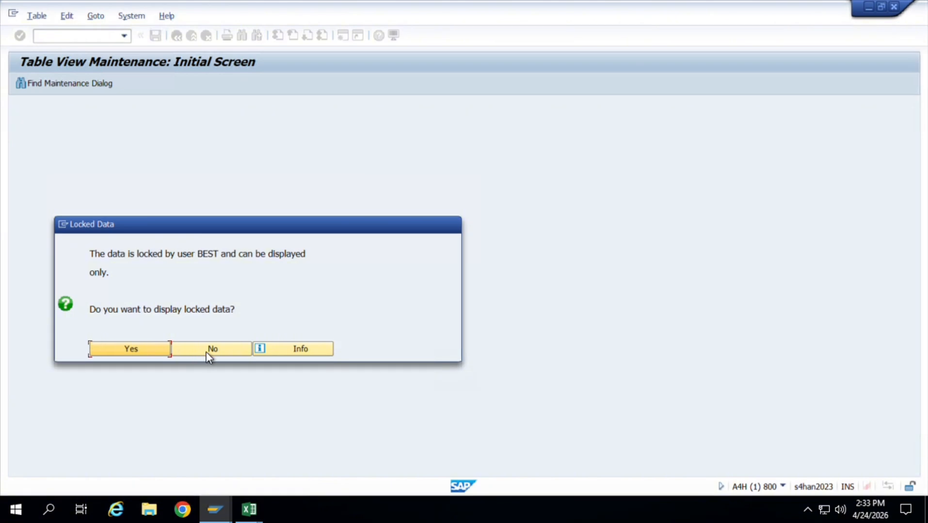
left_click(211, 353)
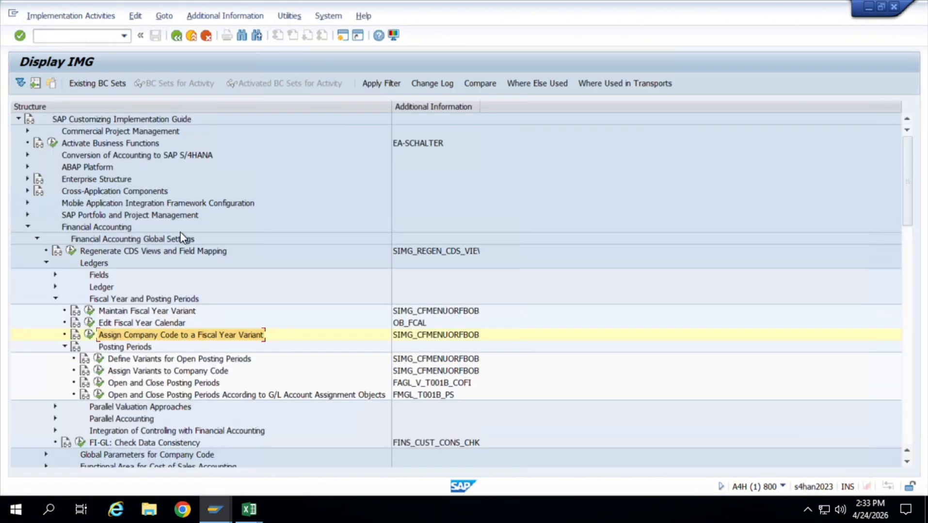
left_click(90, 336)
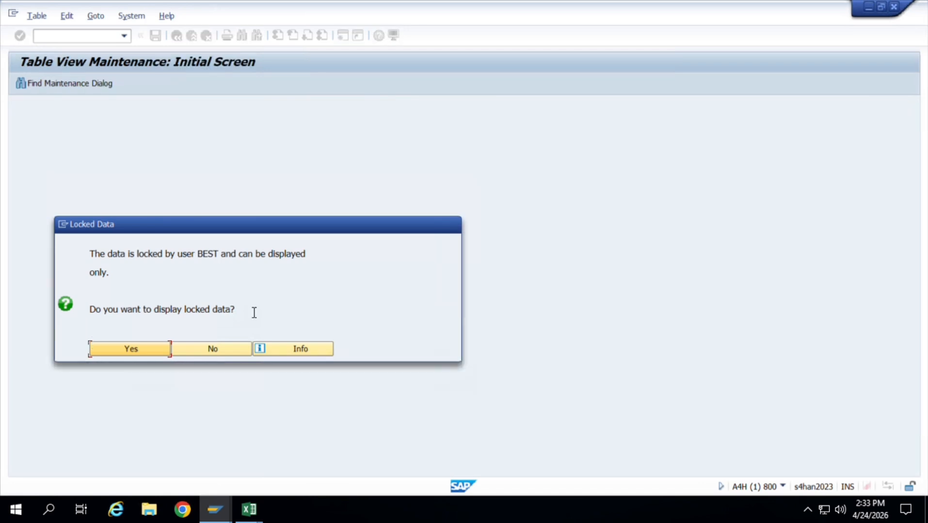
left_click(225, 353)
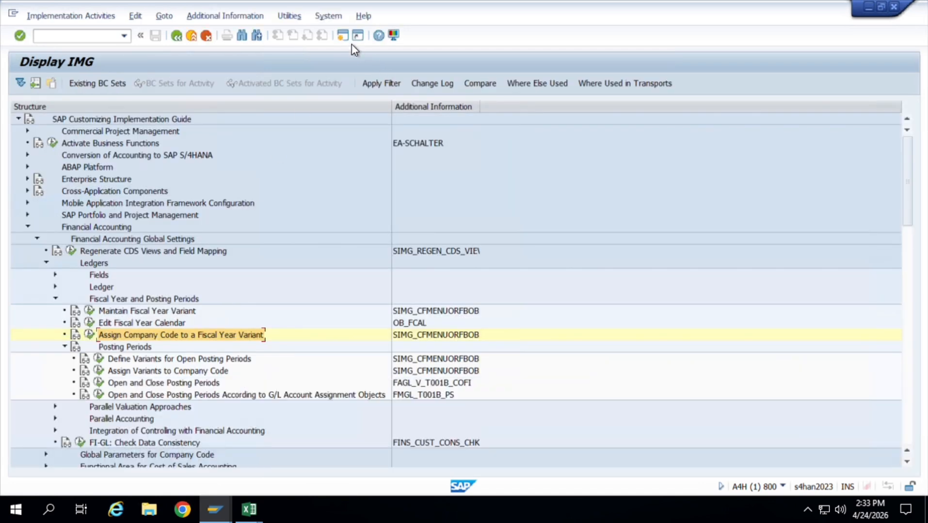
Open a new SAP session and start transaction SM12 for lock administration.
left_click(347, 37)
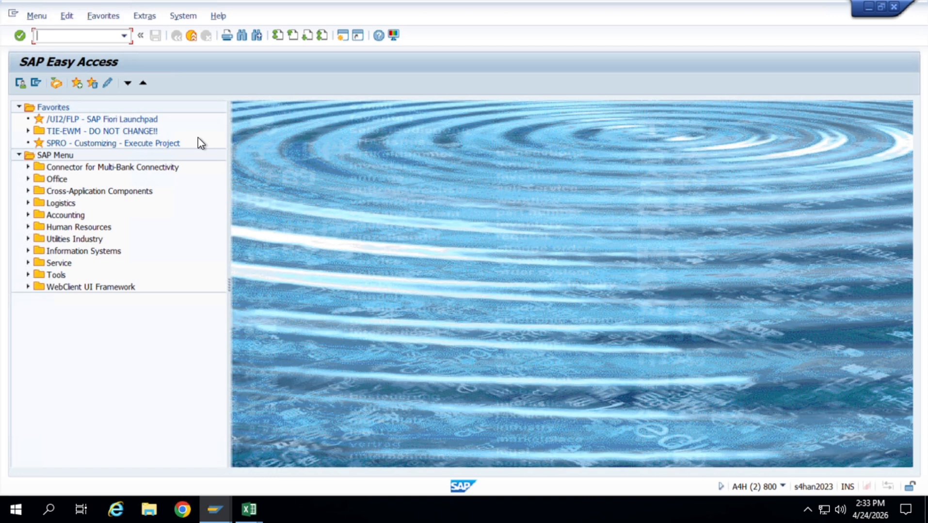
type("/")
key("BackSpace")
type("SM12")
key("Return")
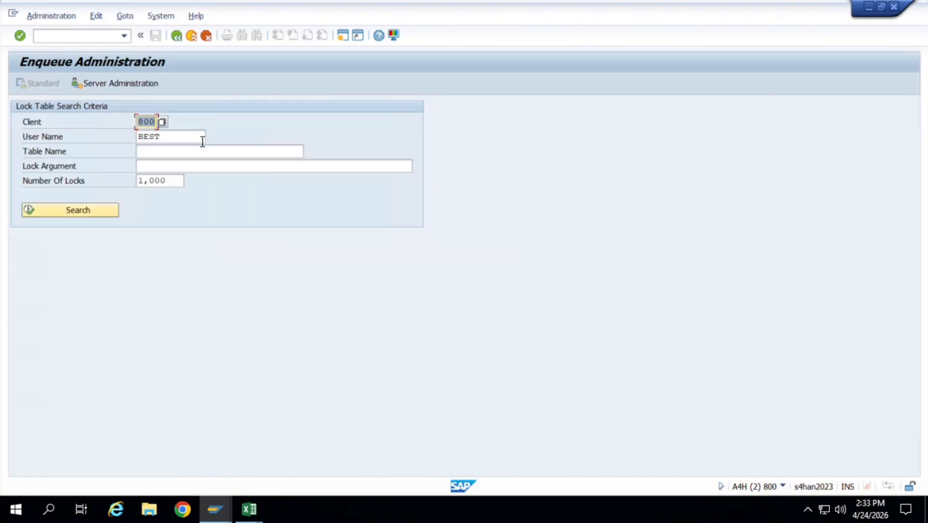
Search for the lock entries of client 800 and the preset user, and delete all of them.
left_click(107, 211)
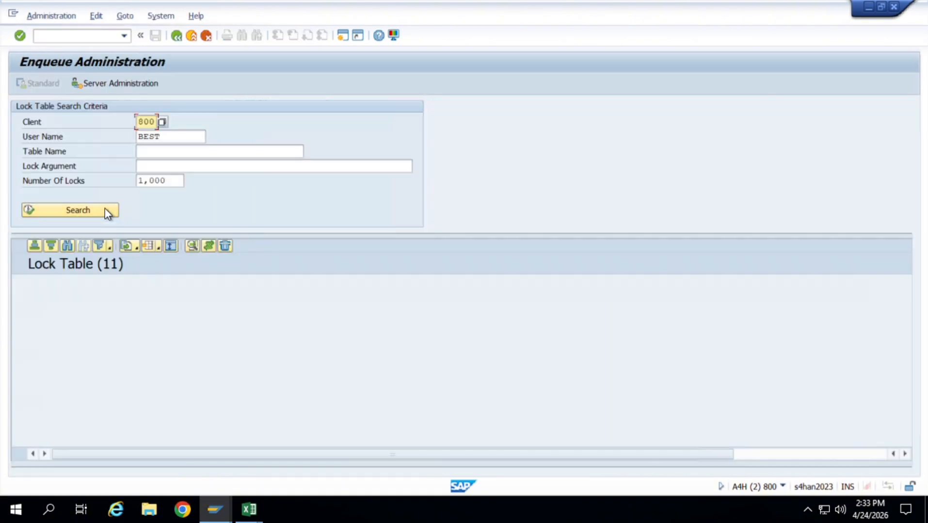
left_click(19, 281)
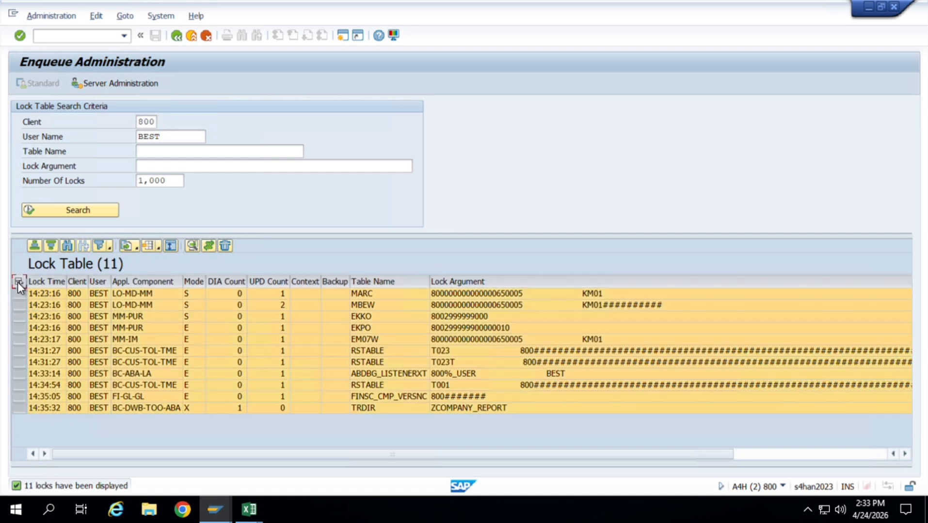
left_click(228, 249)
left_click(222, 289)
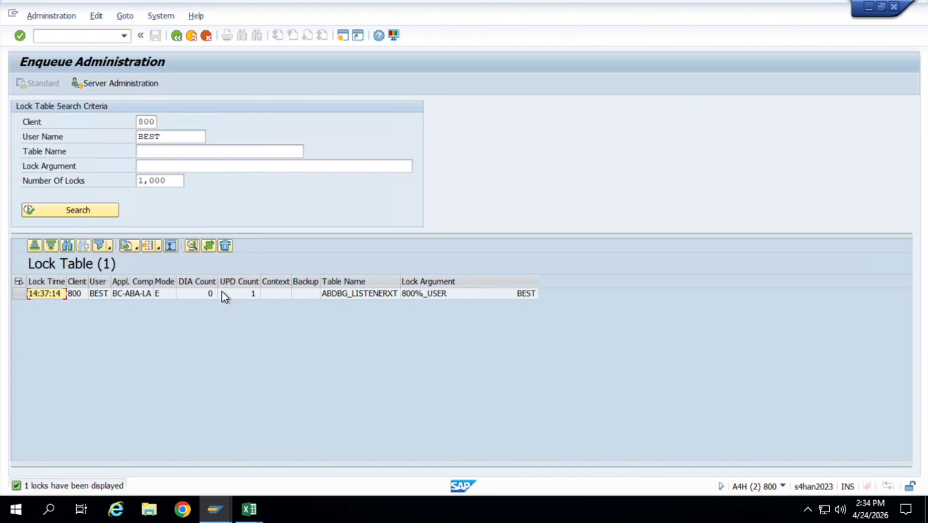
Select and delete the remaining lock entry in the lock table, confirming the deletion.
left_click(22, 285)
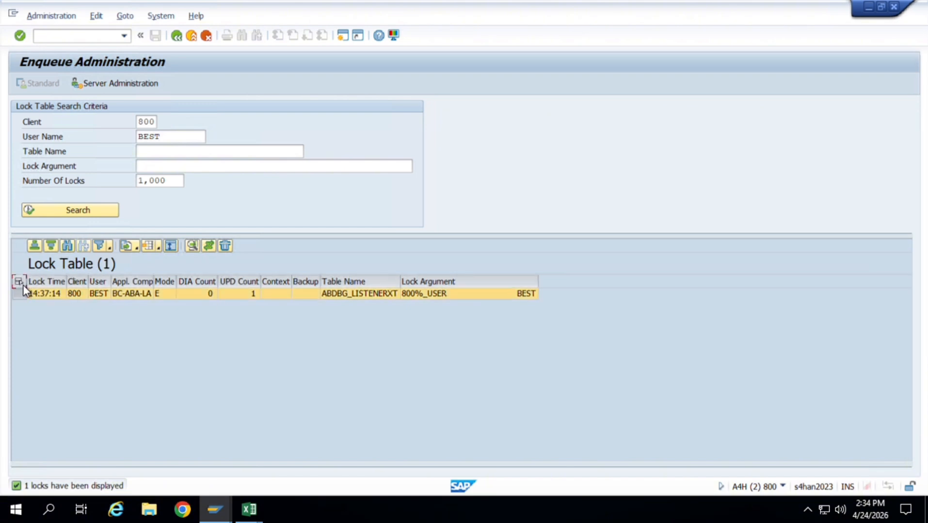
left_click(224, 246)
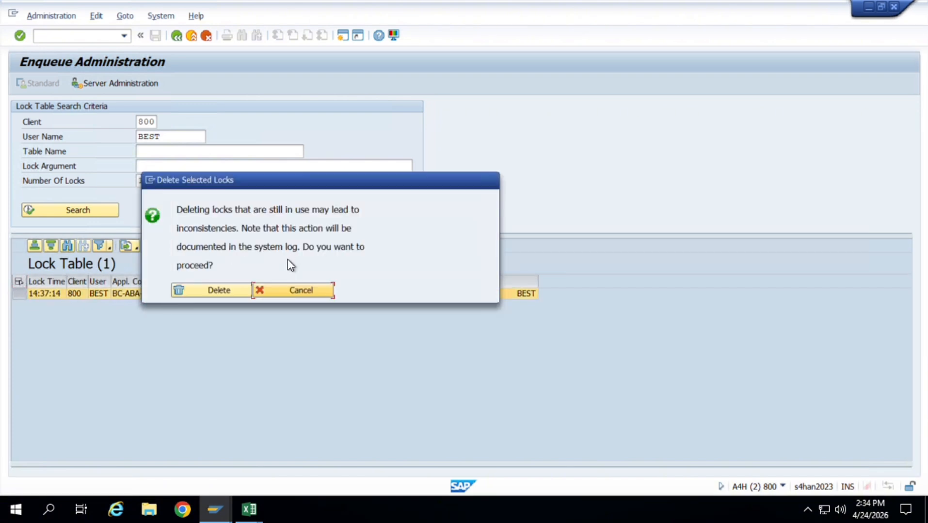
left_click(228, 291)
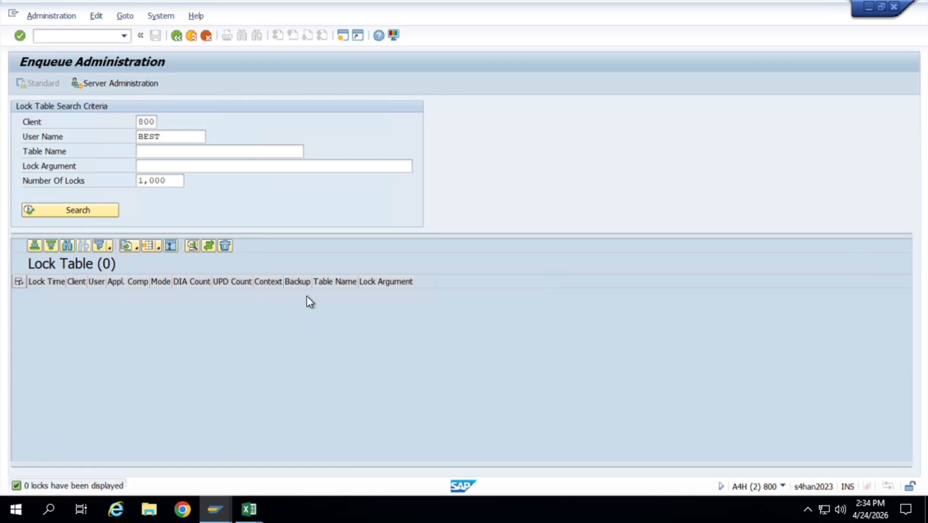
Switch to the Implementation Guide session, open Assign Company Code to a Fiscal Year Variant, and position the list at company code JT01.
key("alt+Tab")
left_click(92, 334)
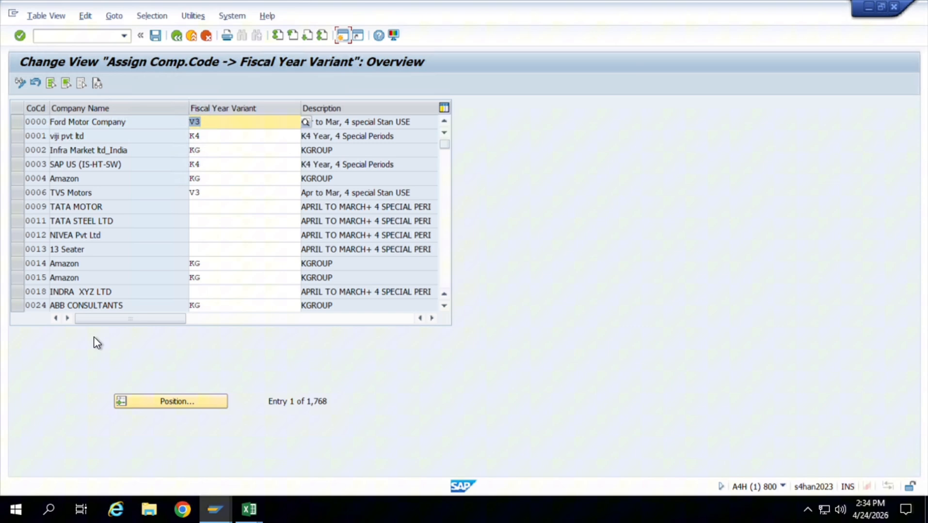
left_click(170, 397)
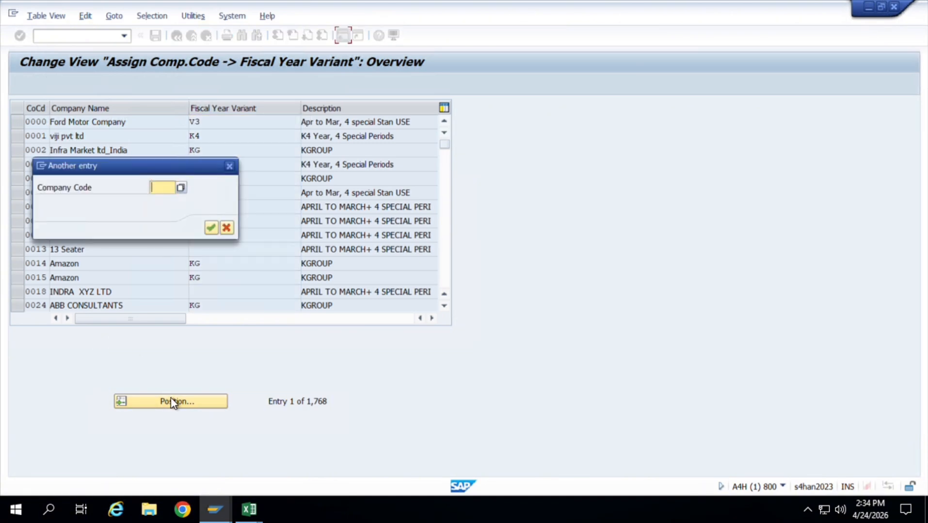
type("0000")
key("Return")
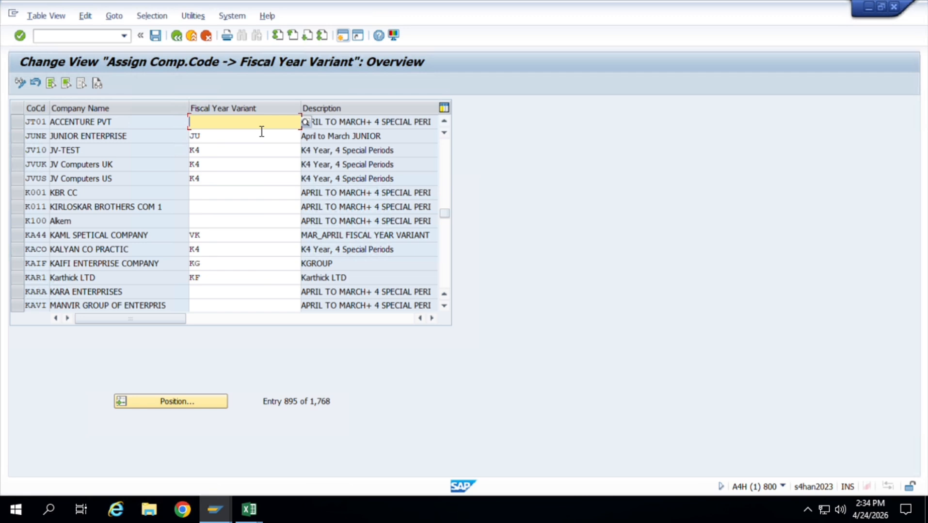
Assign fiscal year variant J0 to company code JT01, save, and return to the Implementation Guide structure.
type("J0")
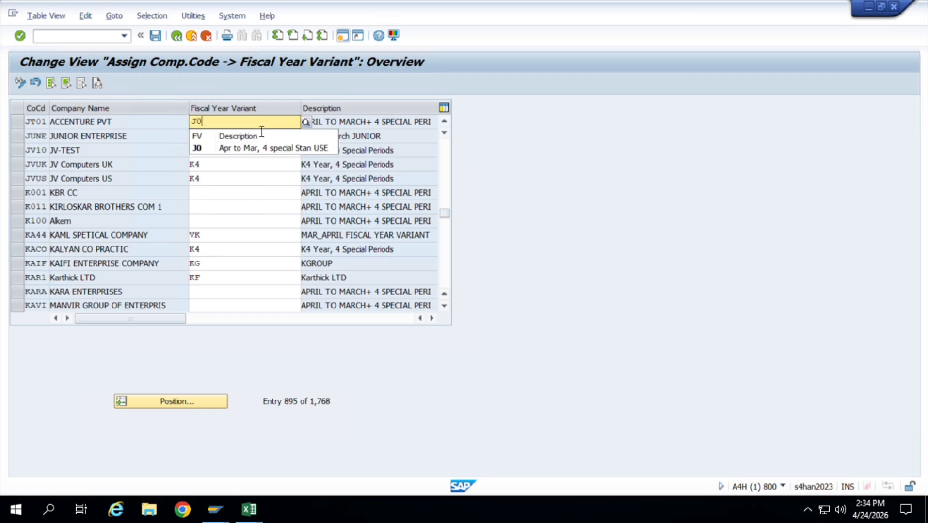
left_click(255, 146)
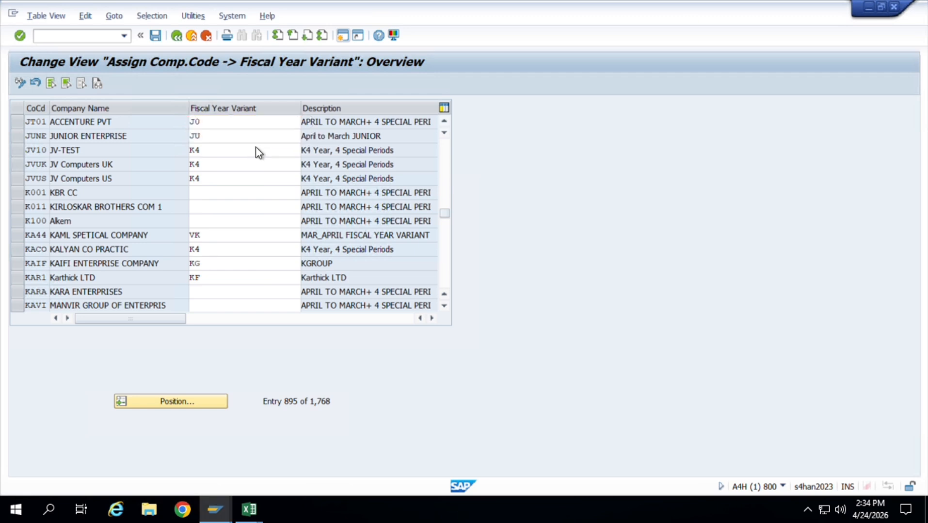
key("ctrl+s")
key("Return")
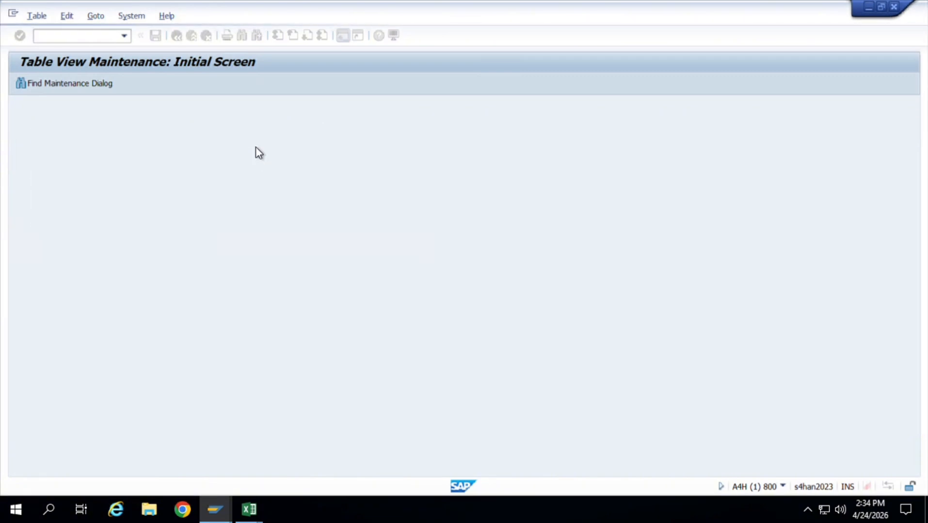
left_click(177, 35)
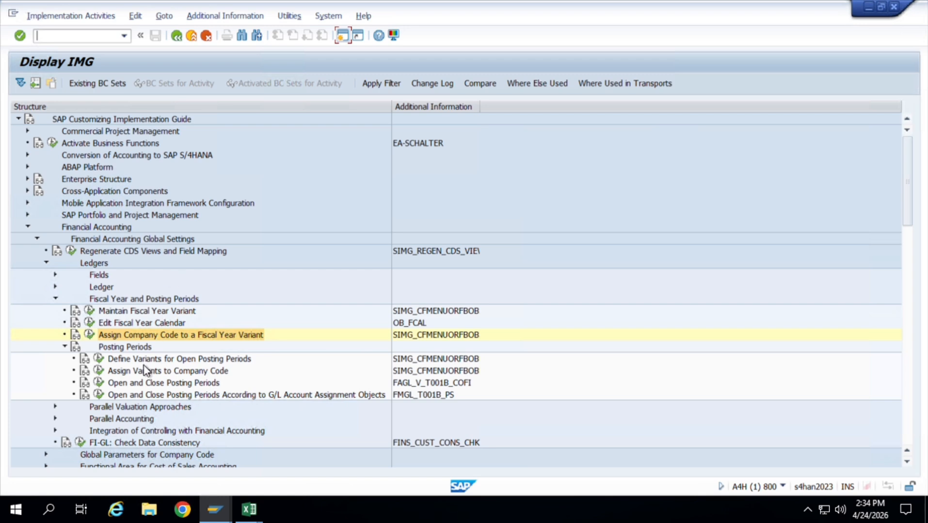
Open Define Variants for Open Posting Periods and create a new entry with variant JT01.
left_click(99, 360)
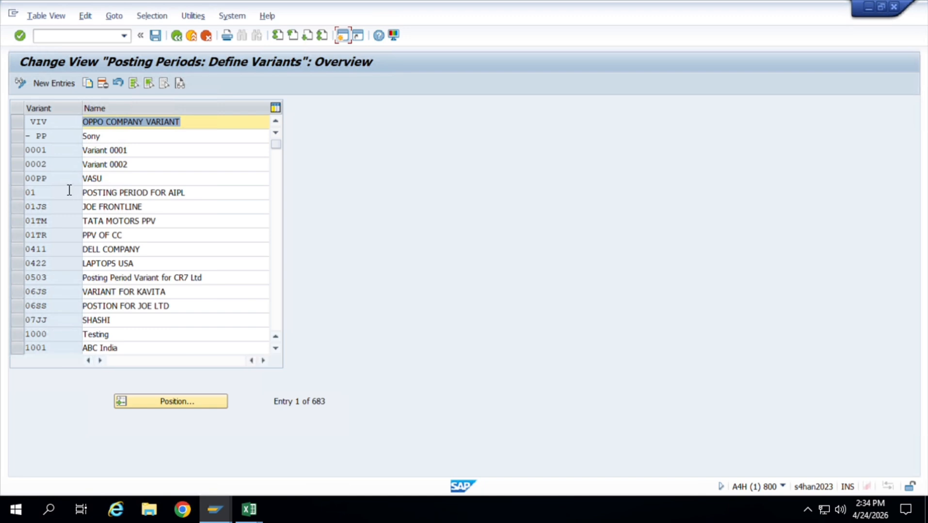
left_click(54, 83)
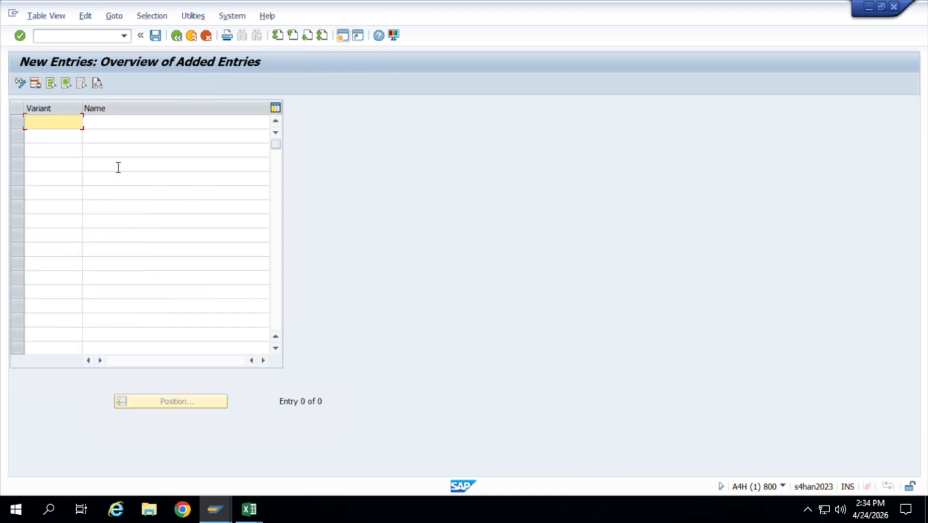
type("JT01")
key("Tab")
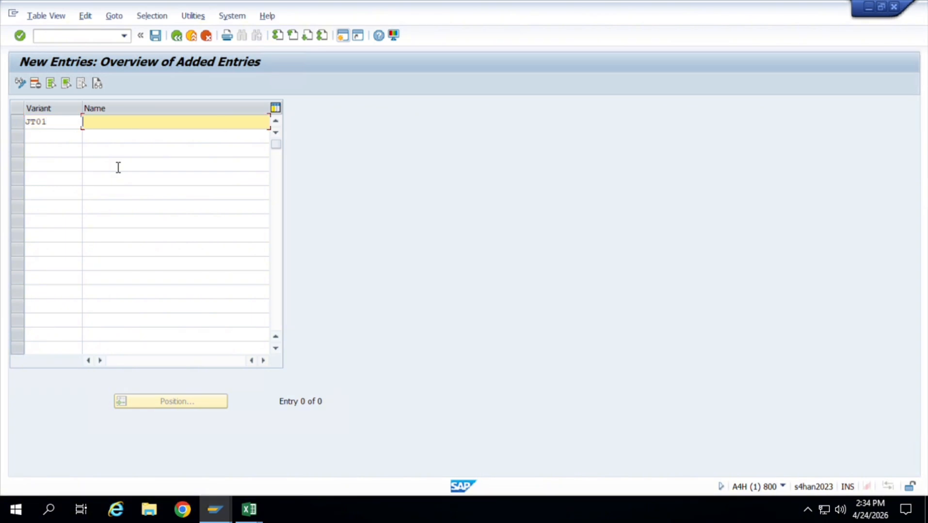
Name the new posting period variant "OPEN POSTNG PERIOD FOR JT01".
type("OPEN POSTNG PERODF")
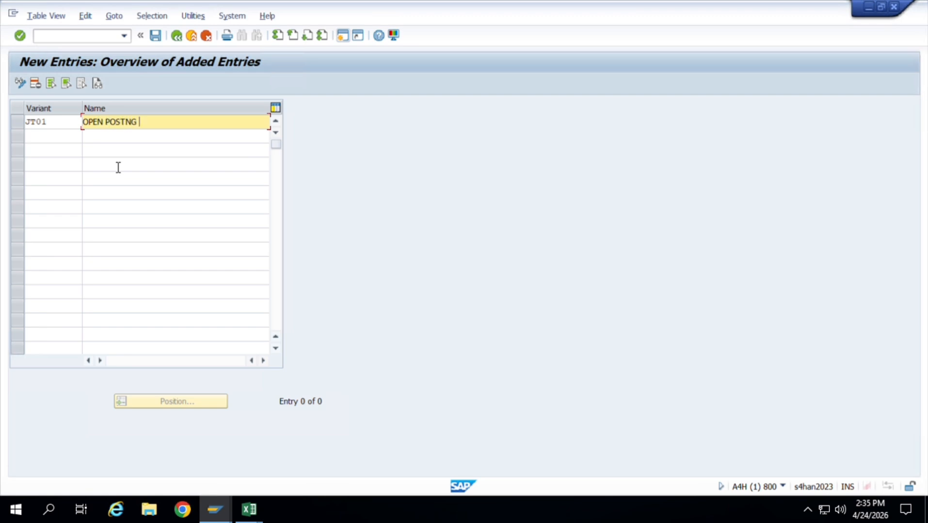
key("BackSpace")
key("BackSpace")
key("BackSpace")
type("IOD FORE")
key("BackSpace")
key("BackSpace")
type("JT01")
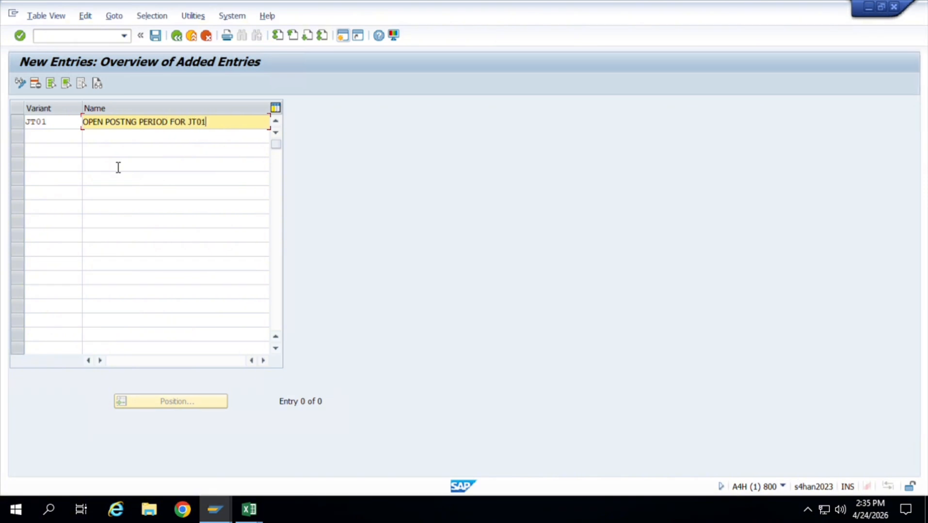
key("shift+Home")
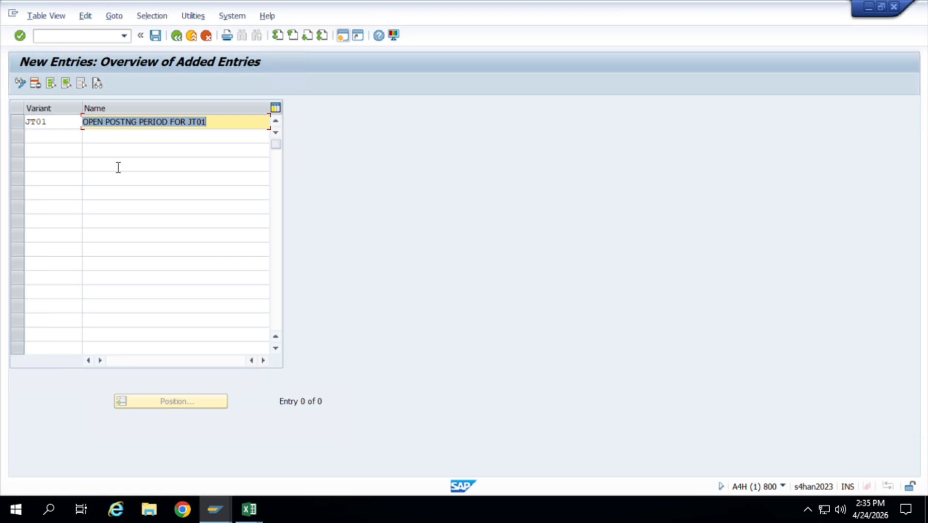
Save the new posting period variant and go back to the Implementation Guide structure.
key("ctrl+s")
key("Return")
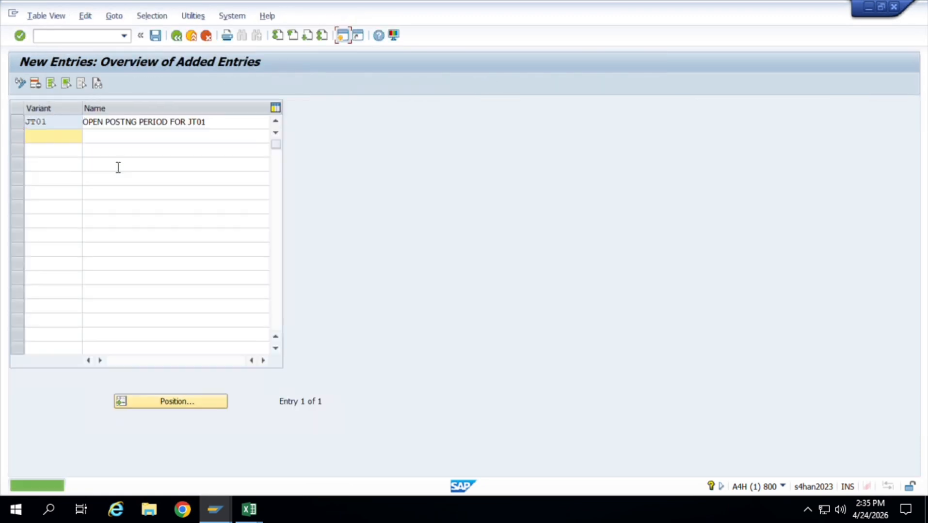
left_click(178, 41)
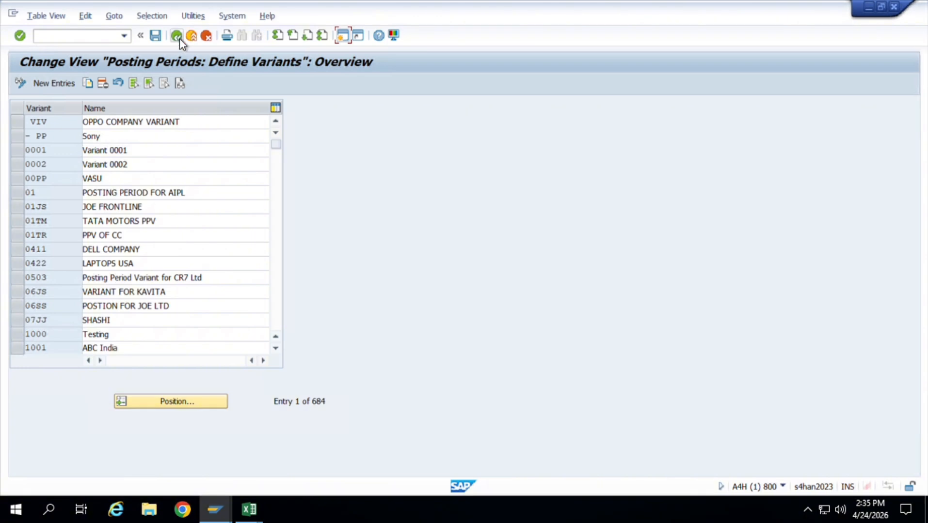
left_click(177, 37)
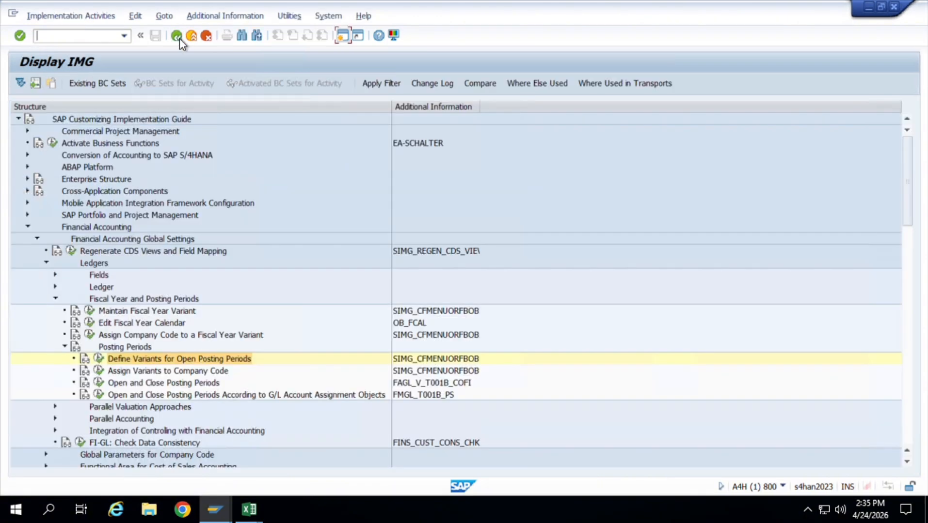
Decline the locked display of Assign Variants to Company Code, and search for and delete all lock entries of client 800 in Enqueue Administration.
left_click(100, 371)
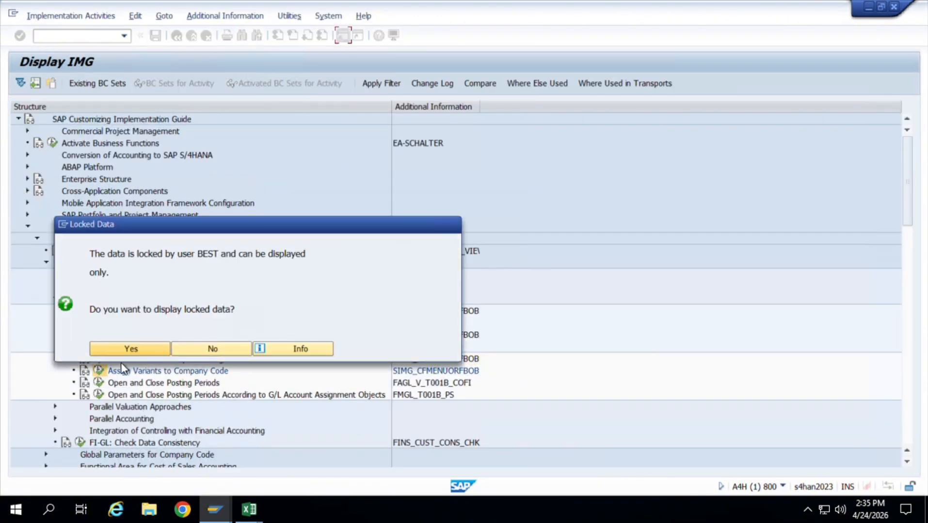
left_click(211, 349)
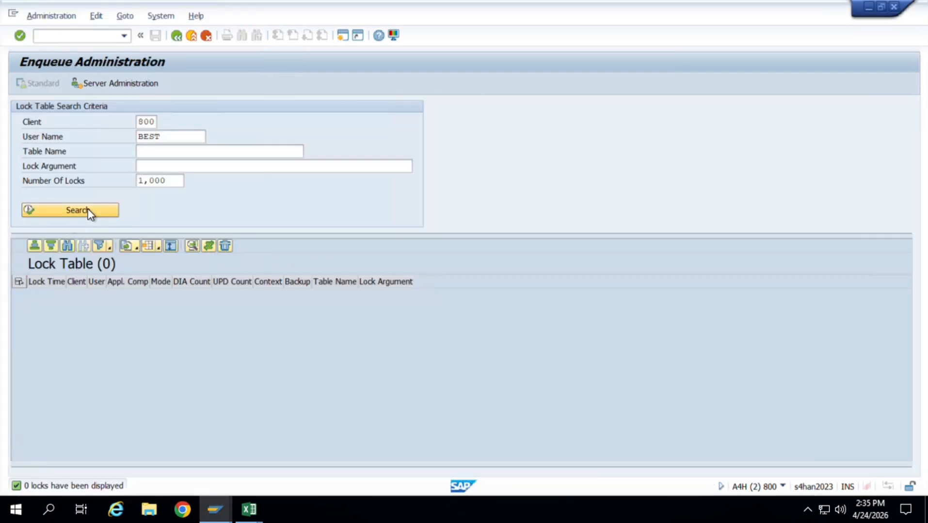
left_click(88, 209)
left_click(25, 282)
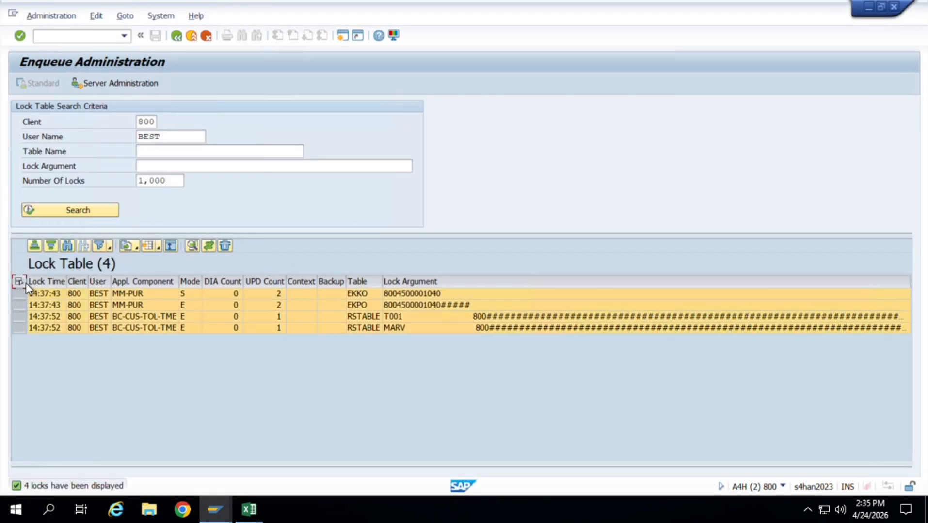
left_click(223, 246)
left_click(225, 246)
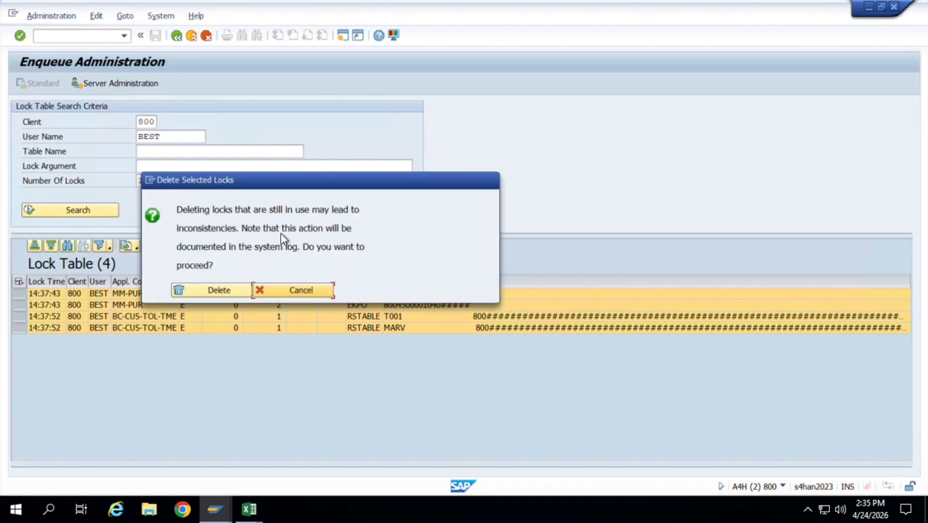
left_click(225, 290)
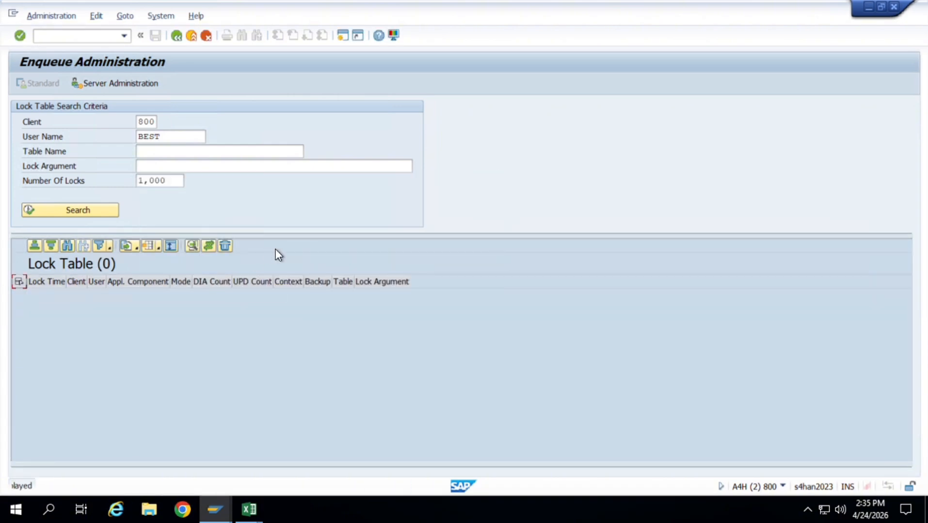
Return to the Implementation Guide session, open Assign Variants to Company Code, and position the list at company code JT01.
key("alt+Tab")
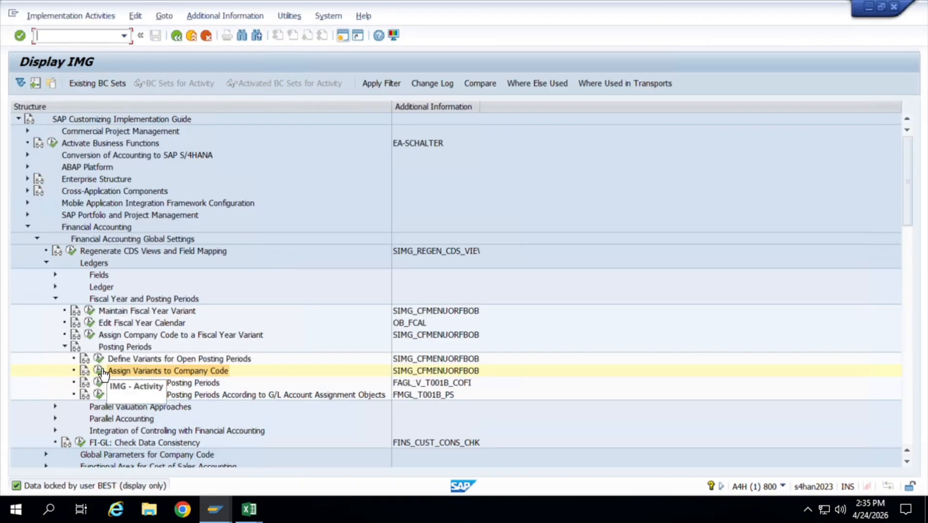
left_click(100, 370)
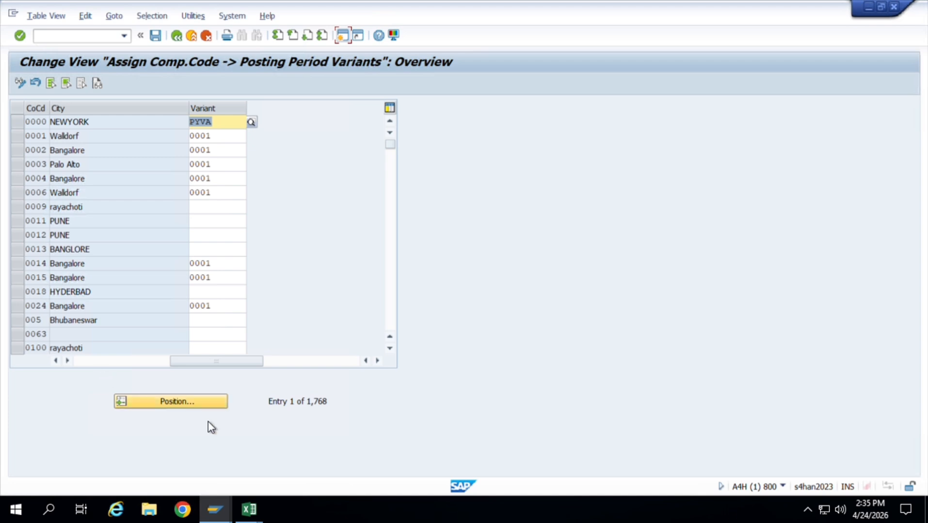
left_click(206, 401)
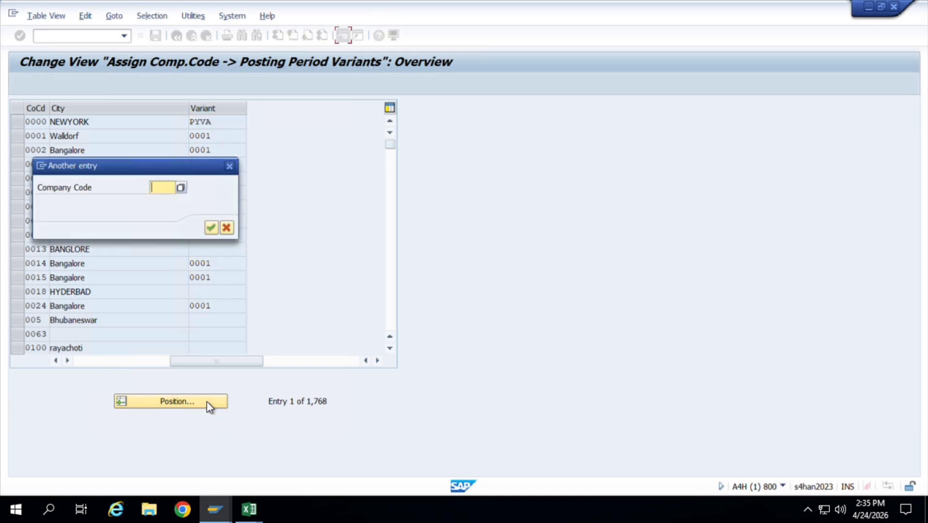
type("JT01")
key("Return")
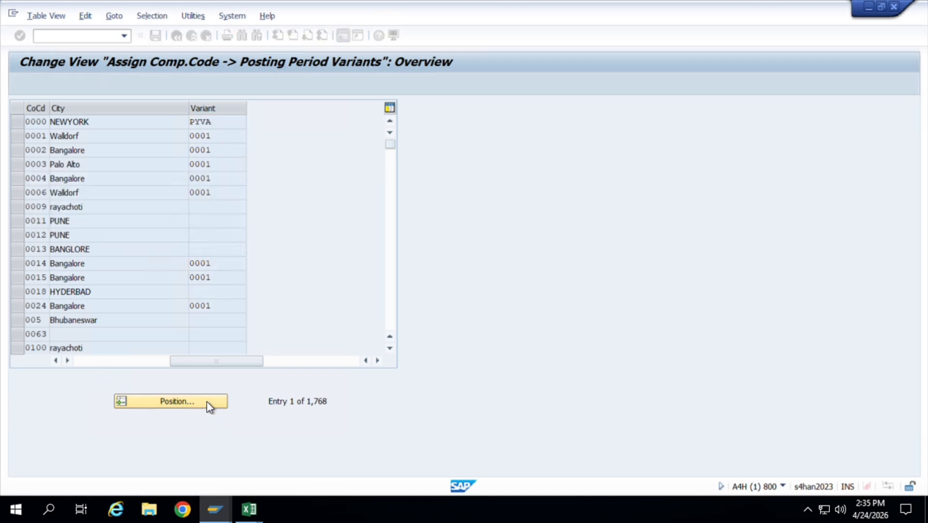
Assign posting period variant JT01 to company code JT01, save, and return to the Implementation Guide structure.
type("JT01")
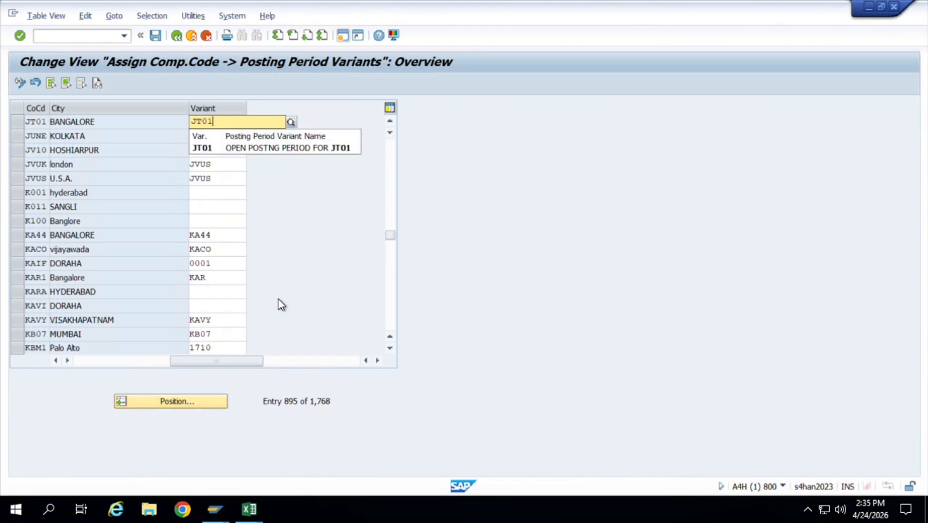
left_click(299, 148)
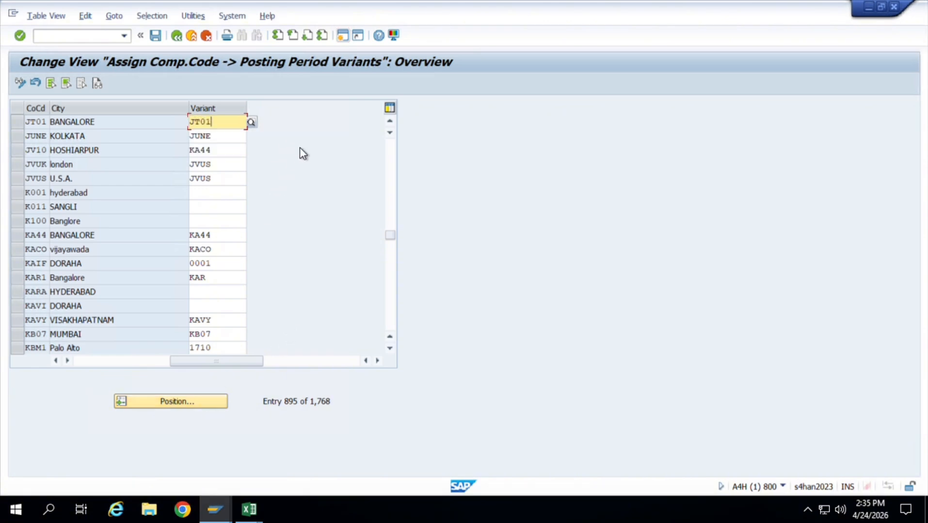
key("ctrl+s")
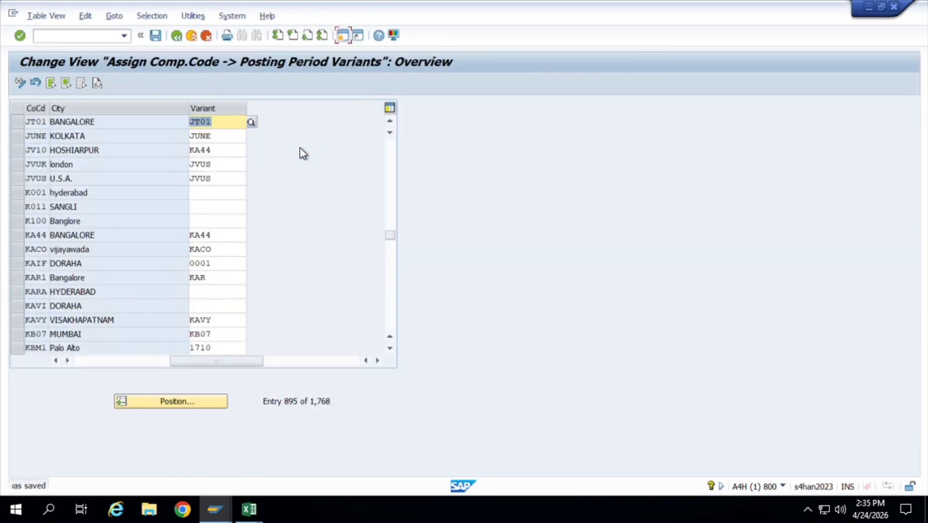
left_click(176, 35)
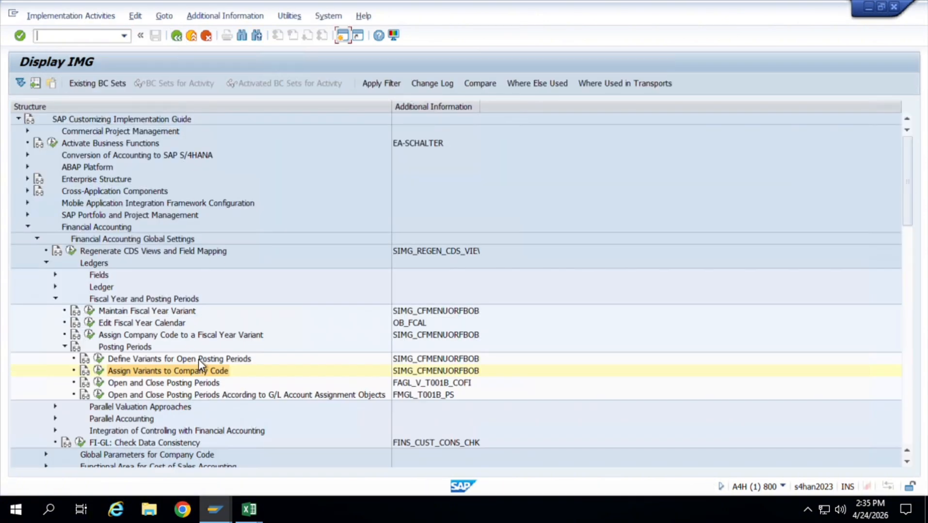
Open the Open and Close Posting Periods activity for posting period variant JT01 and start new entries.
left_click(102, 384)
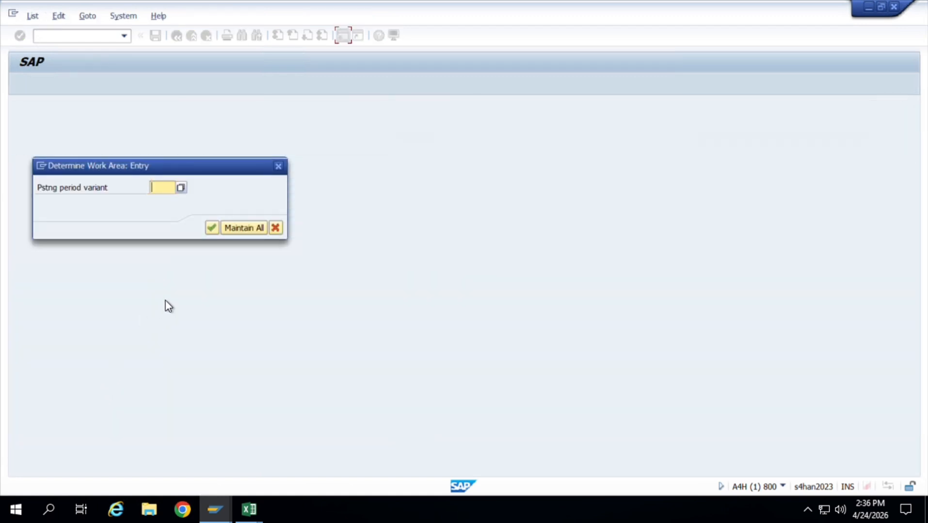
type("JT01")
key("Return")
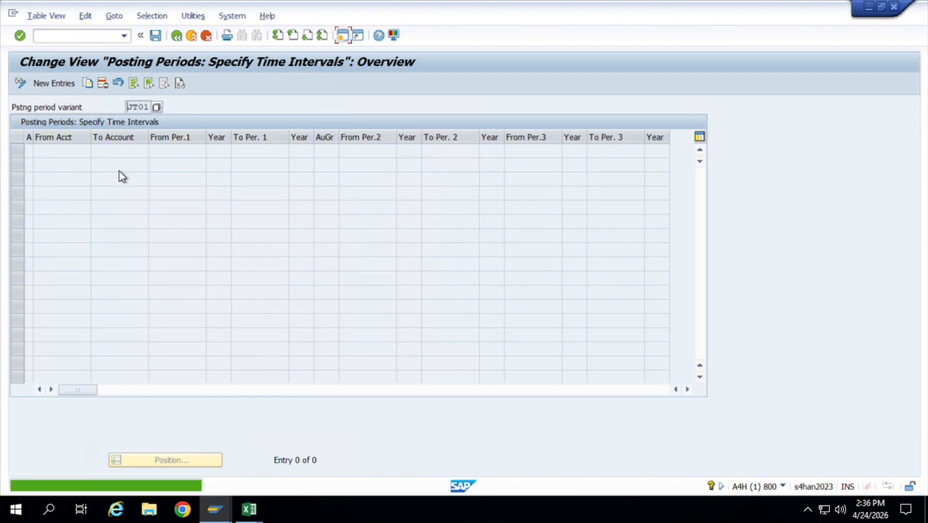
left_click(63, 84)
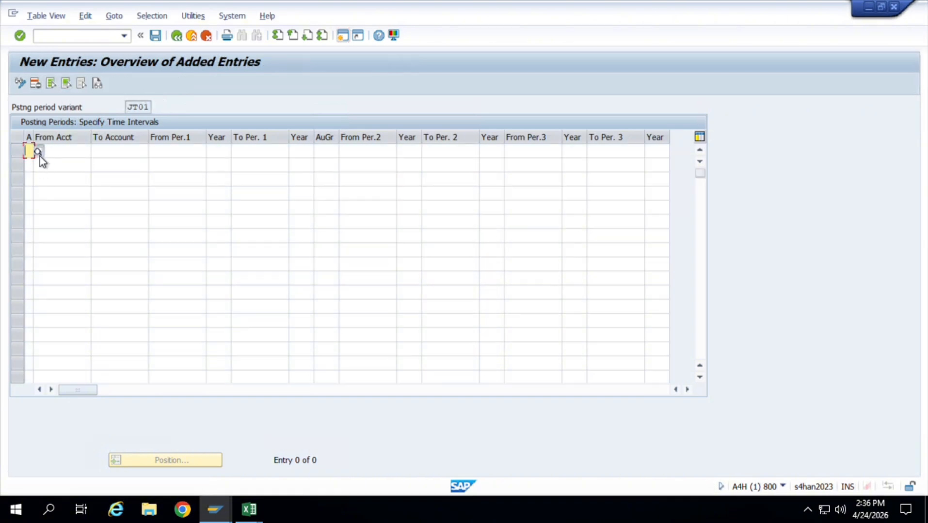
Set the account type of the first posting period entry to + (valid for all account types).
left_click(39, 155)
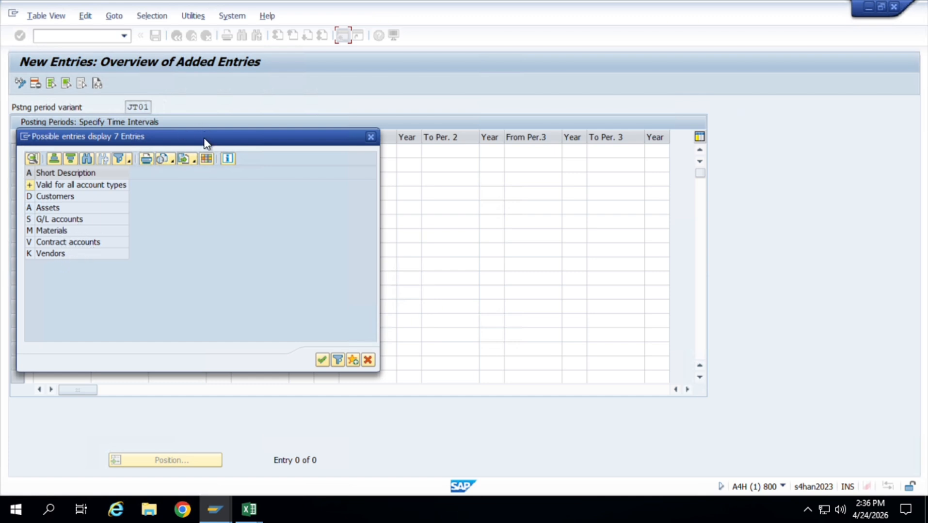
left_click_drag(204, 139, 289, 130)
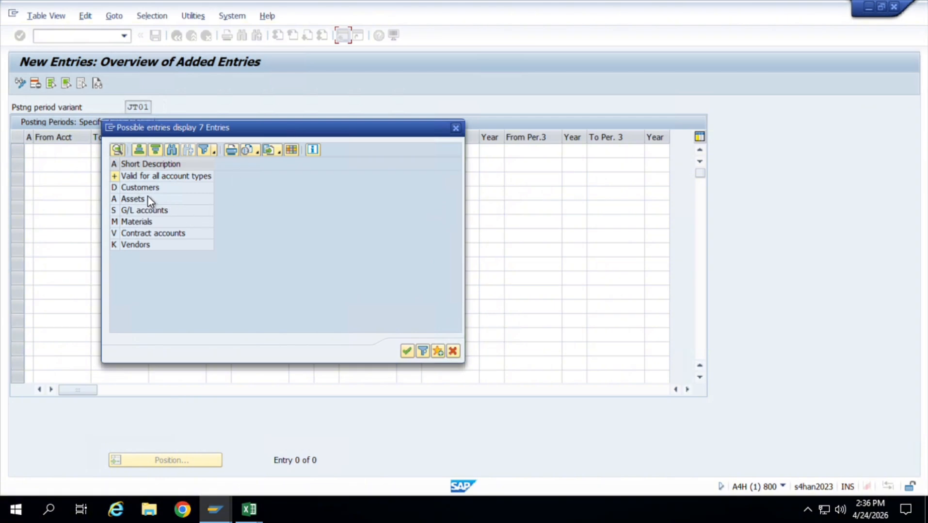
double_click(116, 179)
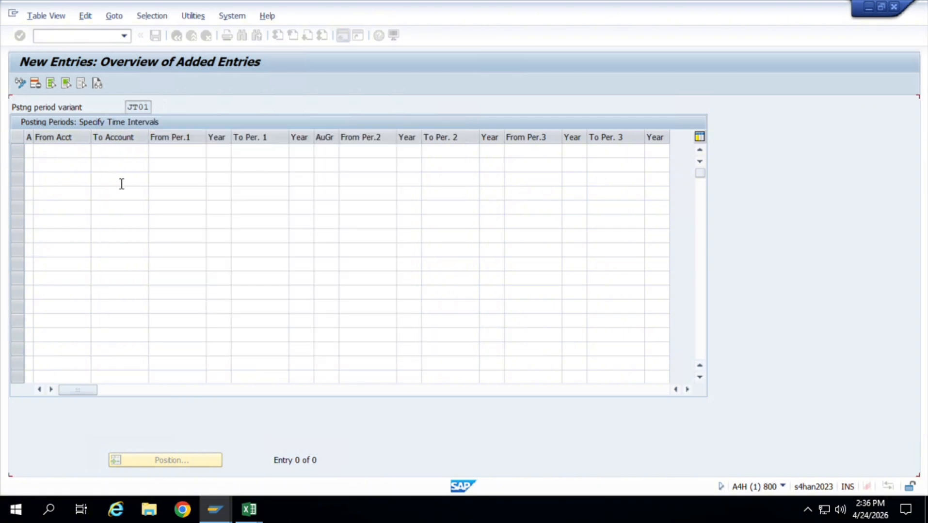
left_click(203, 154)
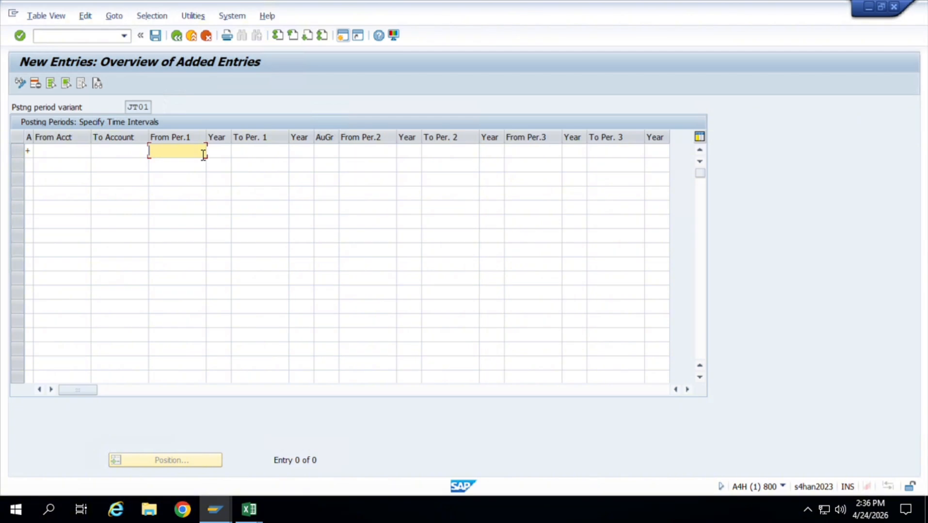
type("9")
key("BackSpace")
Switch to the Excel workbook and check which posting period belongs to month 4 in the month-to-period table.
key("alt+Tab")
key("Tab")
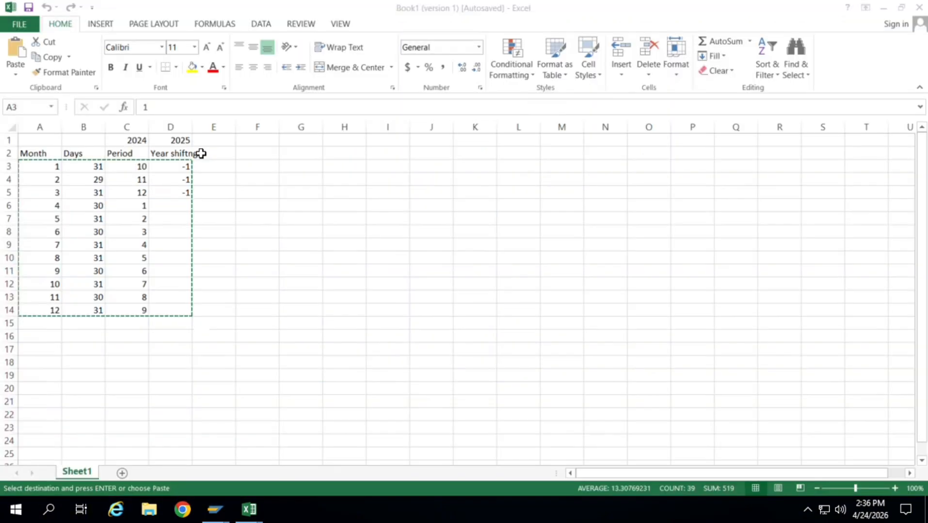
left_click(61, 180)
key("Escape")
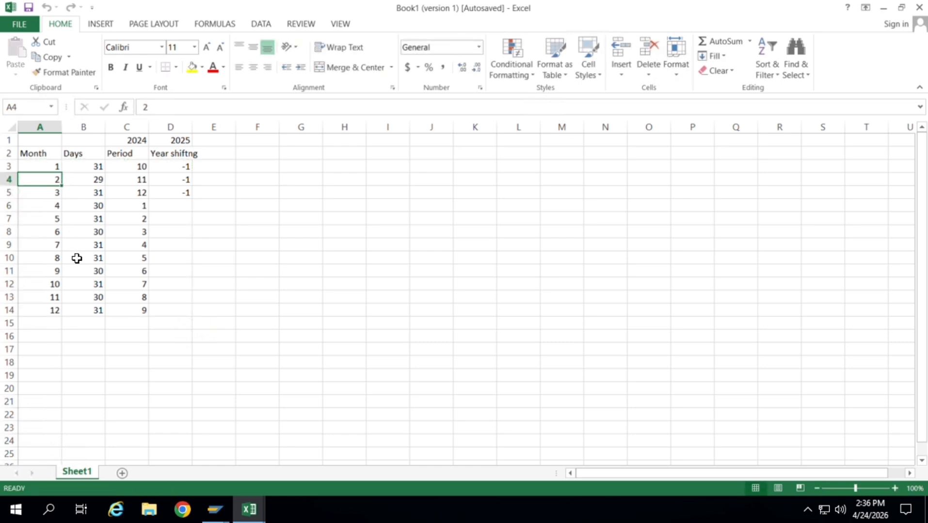
left_click(58, 208)
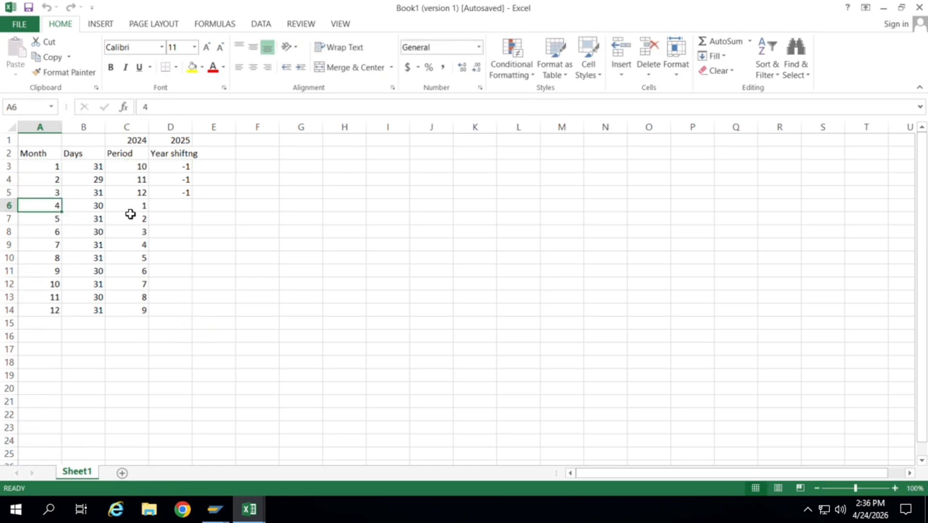
key("shift+space")
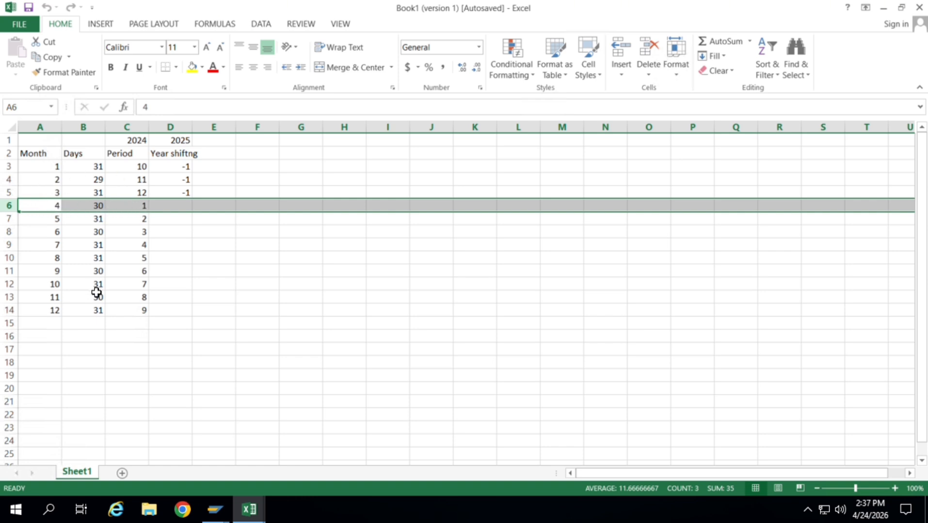
key("alt+Tab")
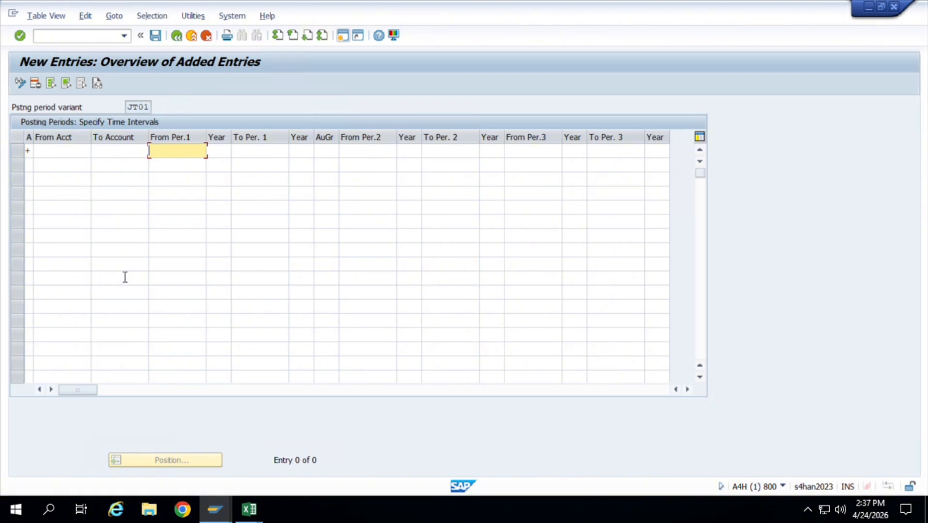
key("alt+Tab")
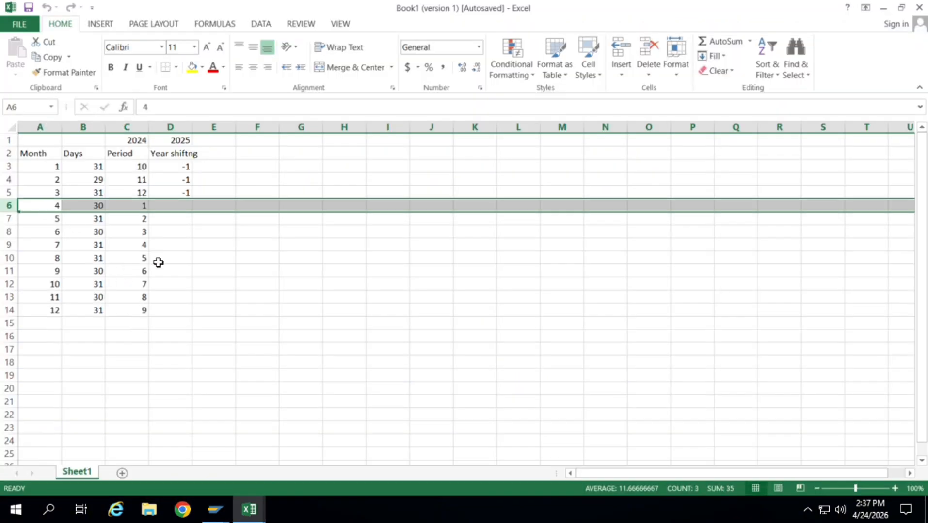
Return to SAP, set the entry's first interval from period 1 of 2026 to period 1 of 2026, and save it.
key("alt+Tab")
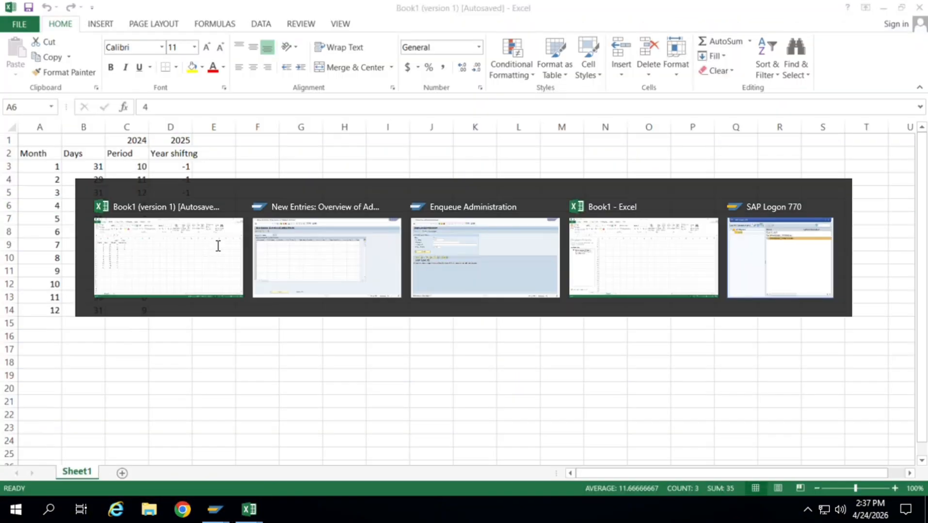
type("1")
key("Tab")
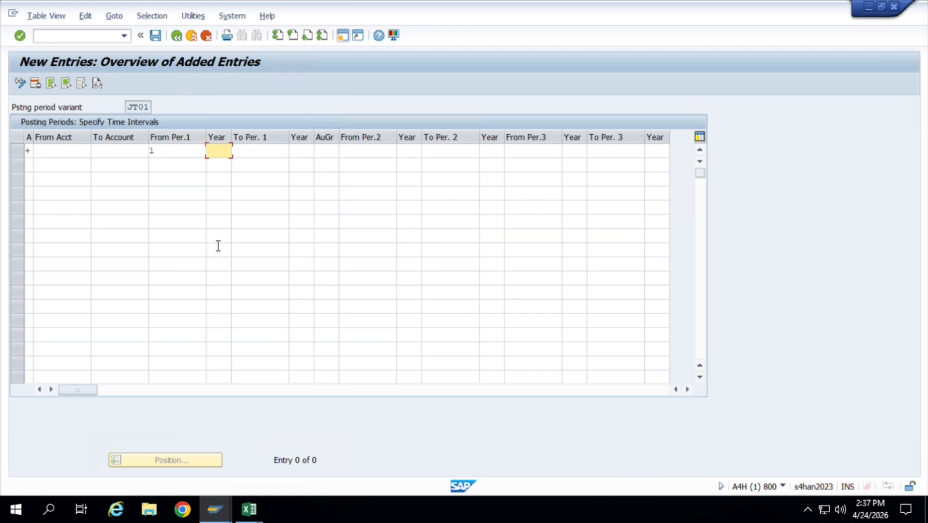
type("2026")
key("Tab")
type("1")
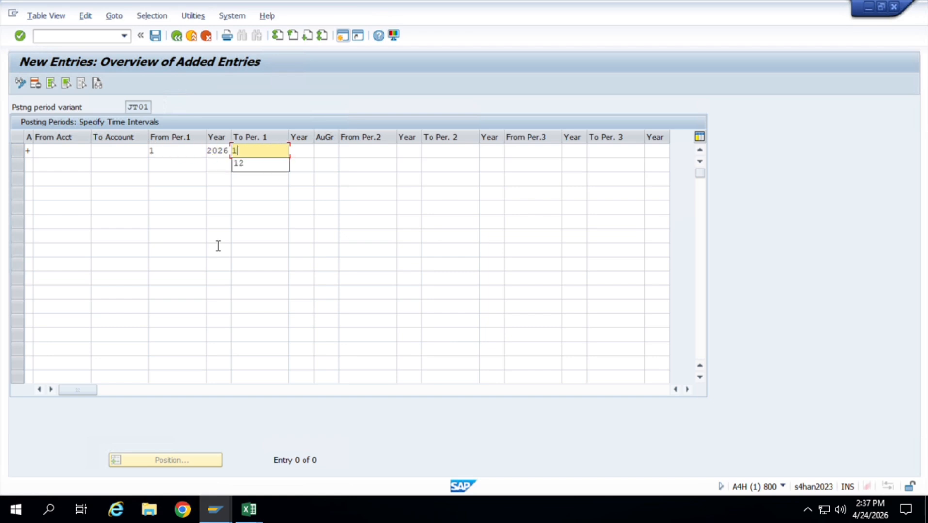
key("Tab")
type("2026")
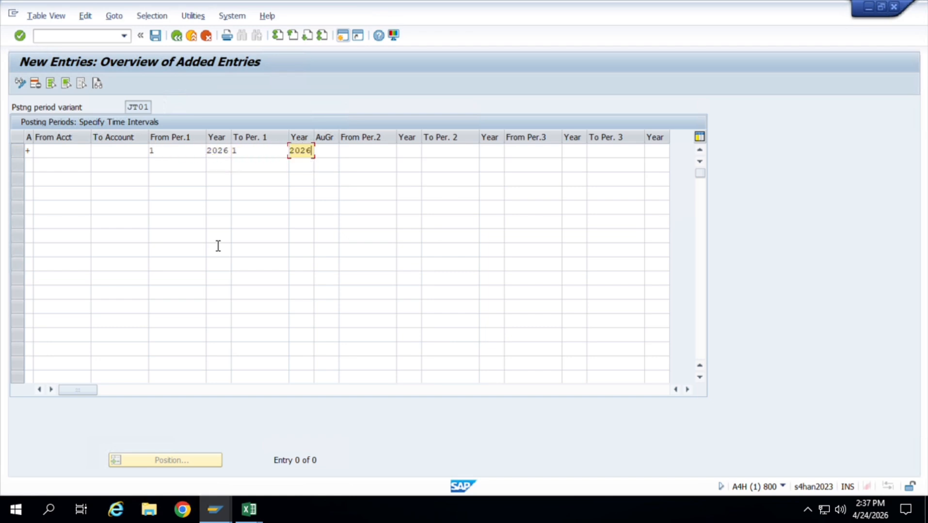
key("Tab")
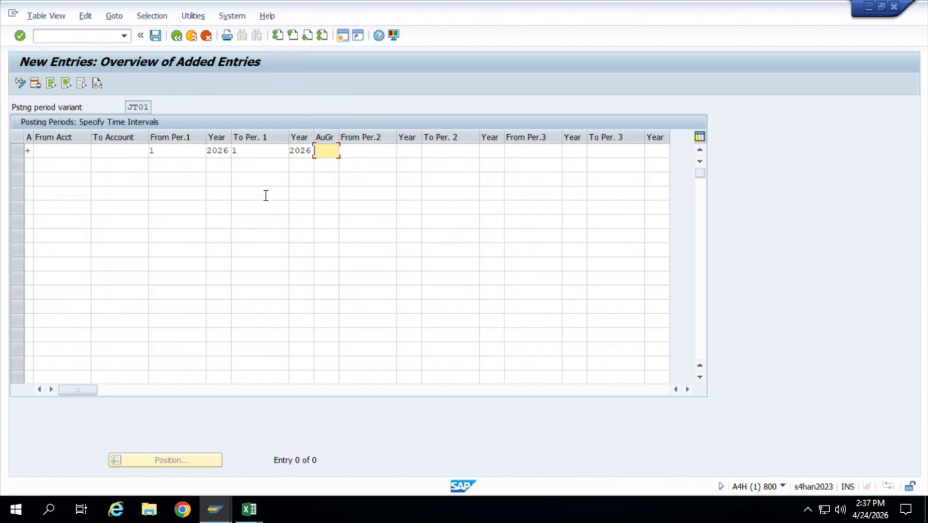
key("ctrl+s")
key("Return")
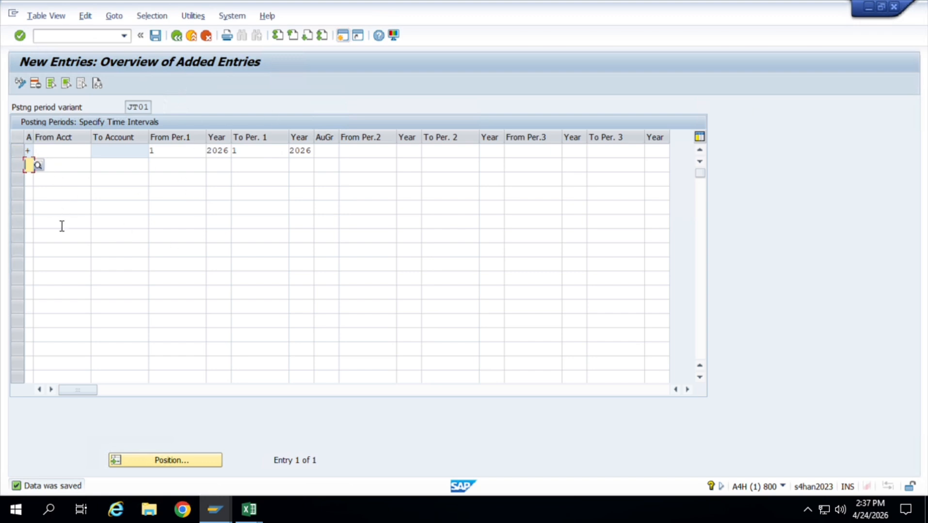
Switch to the Excel workbook and examine the month 3 row of the period table by highlighting it.
key("alt+Tab")
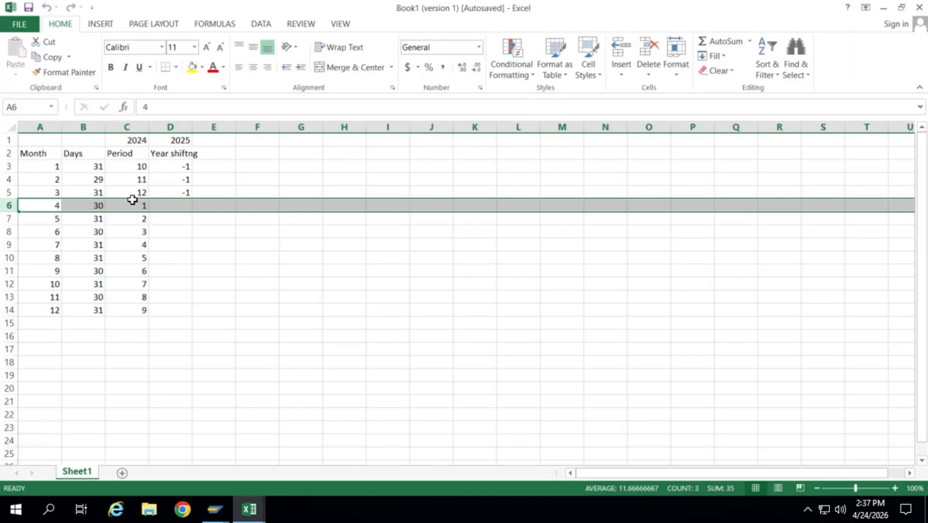
left_click(140, 196)
key("shift+space")
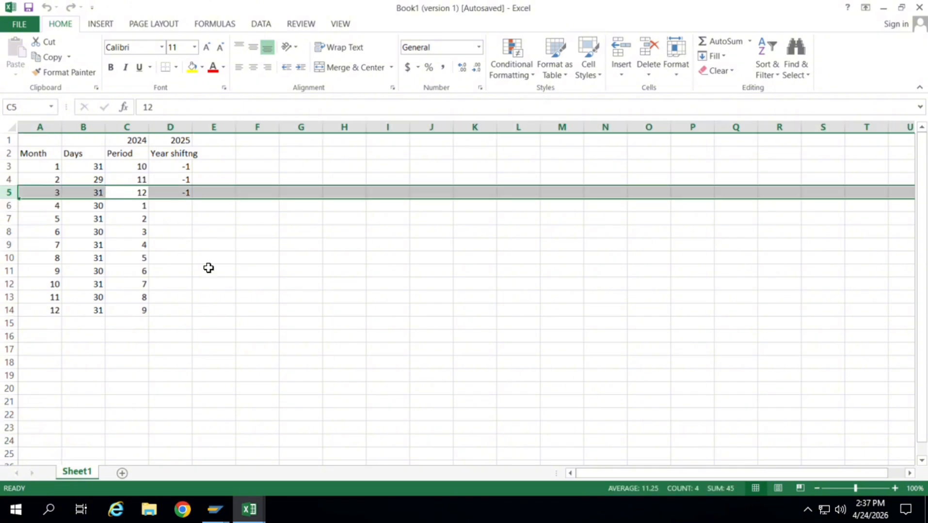
Return to SAP and examine the account types offered for a second posting period entry, leaving the entry blank.
key("alt+Tab")
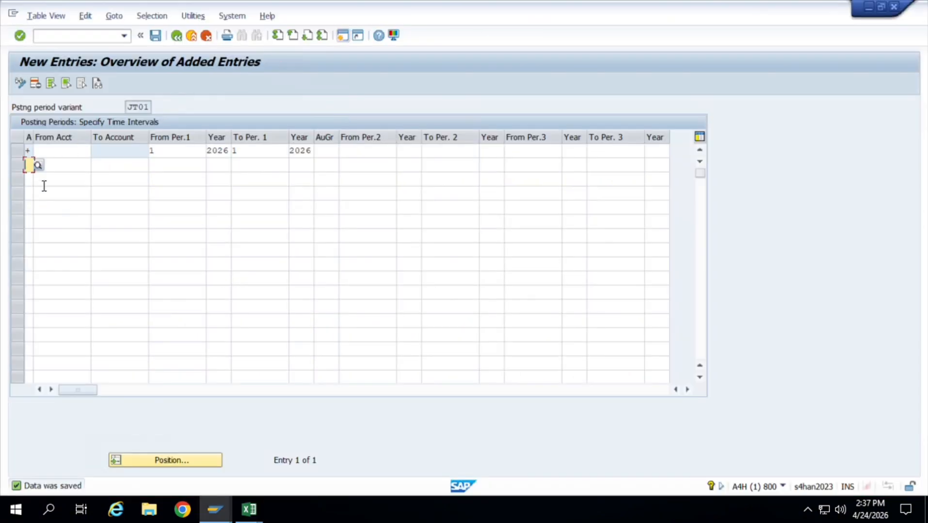
left_click(38, 167)
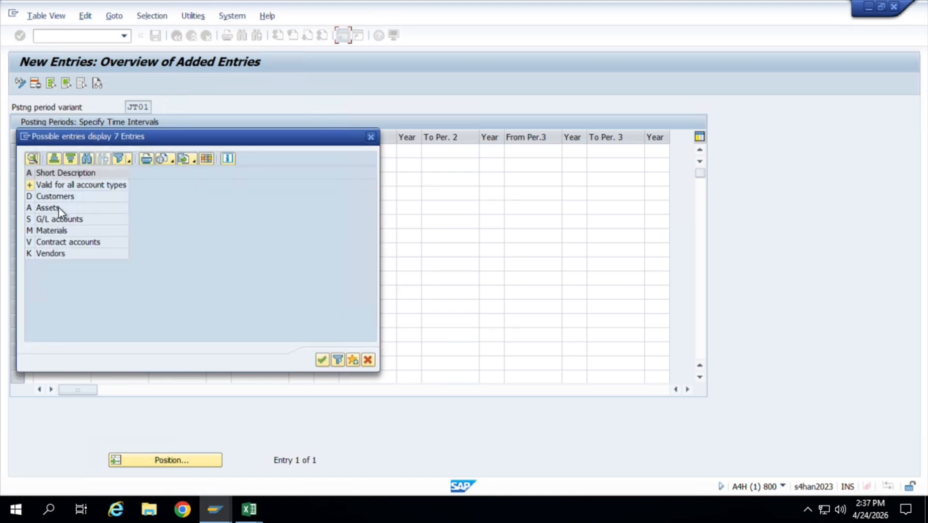
left_click(72, 222)
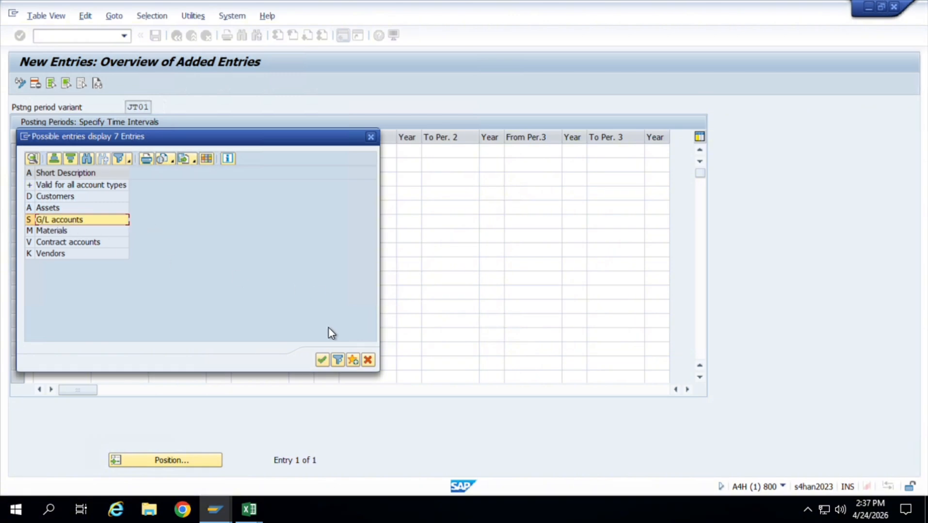
left_click(374, 141)
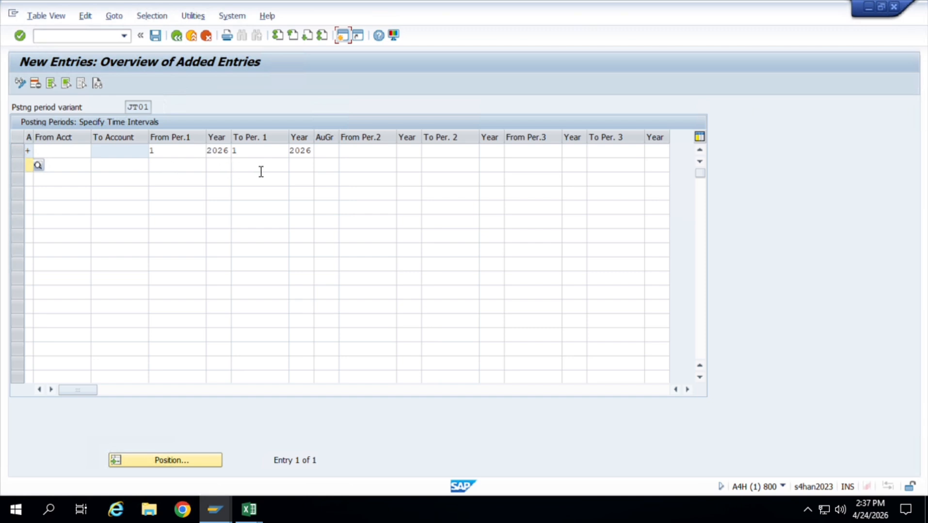
left_click(31, 168)
left_click(38, 167)
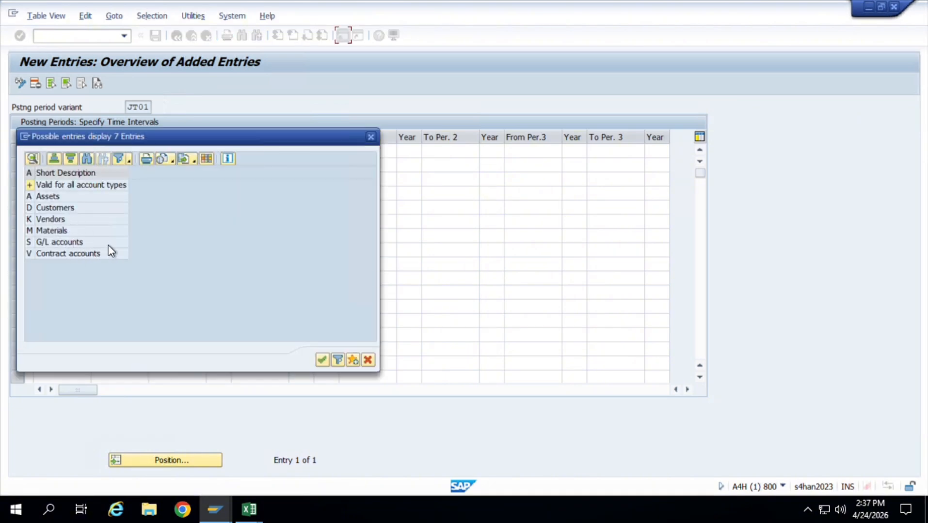
left_click(371, 137)
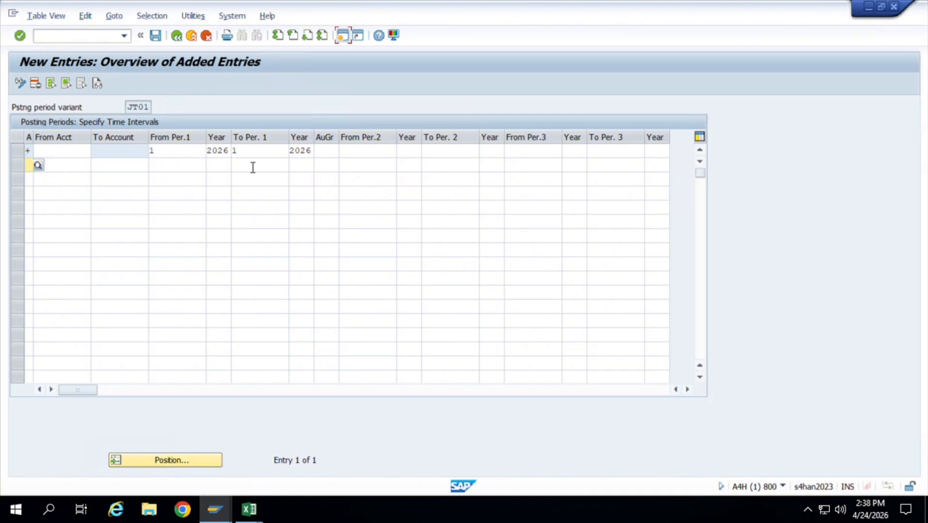
Return to the Implementation Guide and open the Define Document Types activity under Financial Accounting Global Settings, Document, Document Types.
left_click(177, 36)
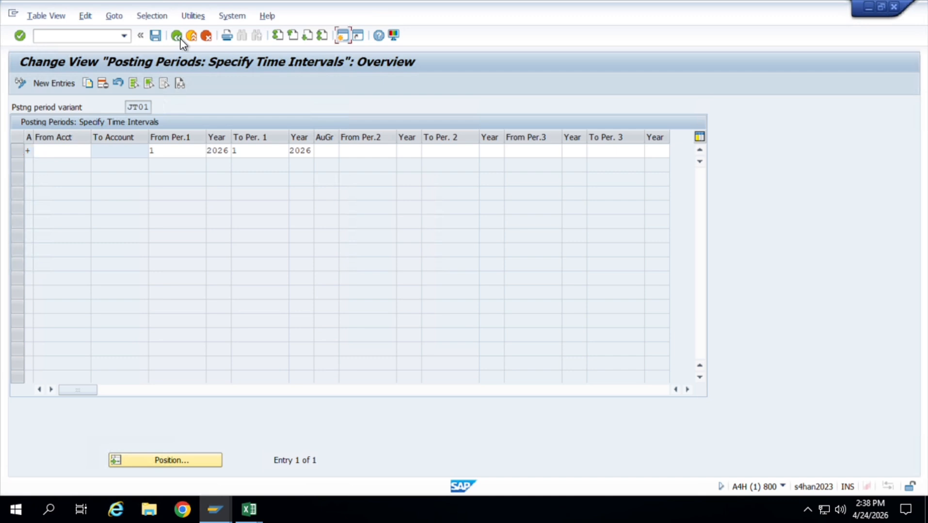
left_click(181, 40)
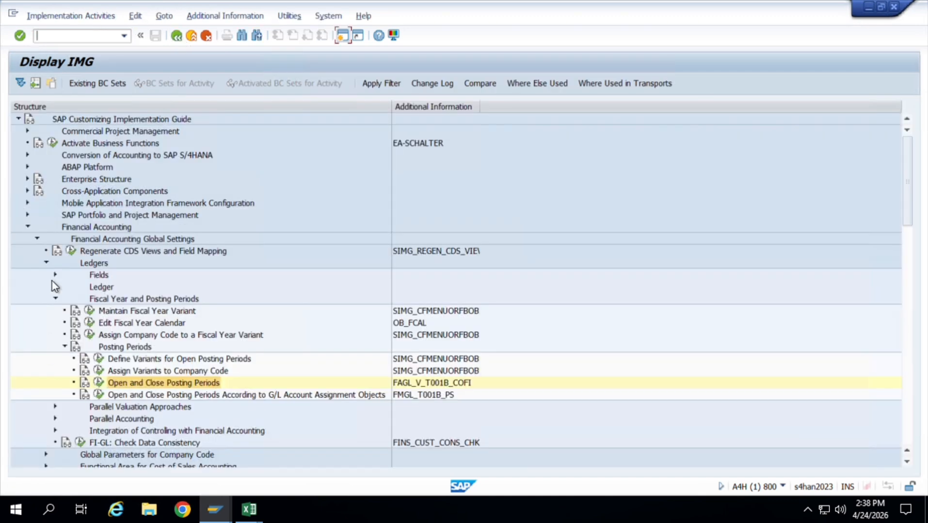
left_click(56, 299)
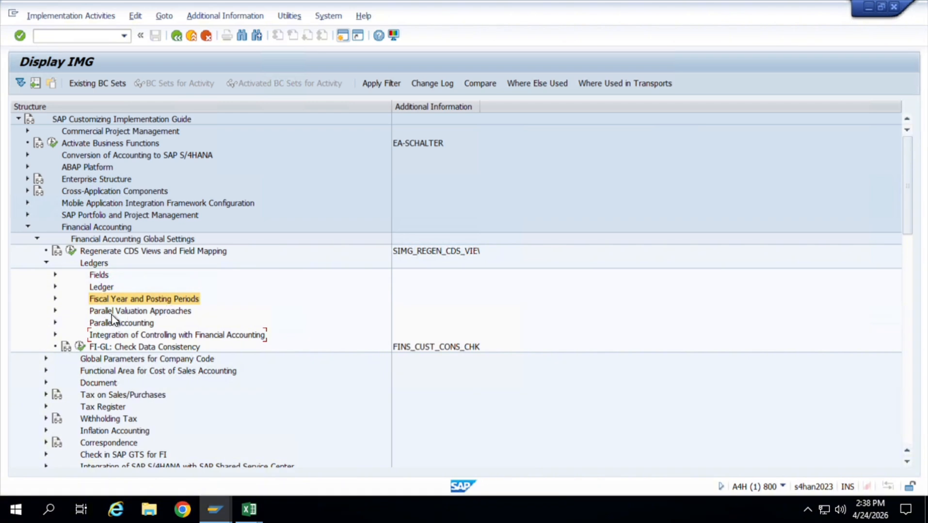
left_click(47, 264)
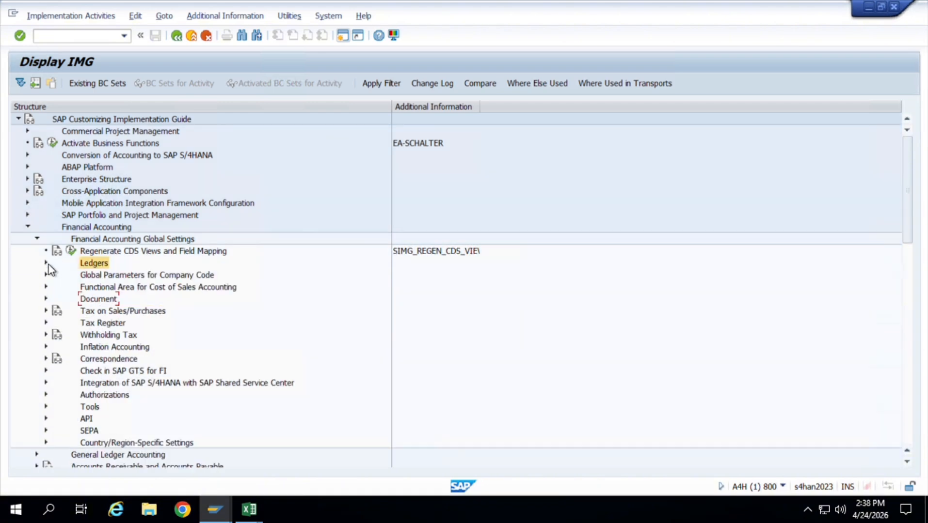
left_click(46, 299)
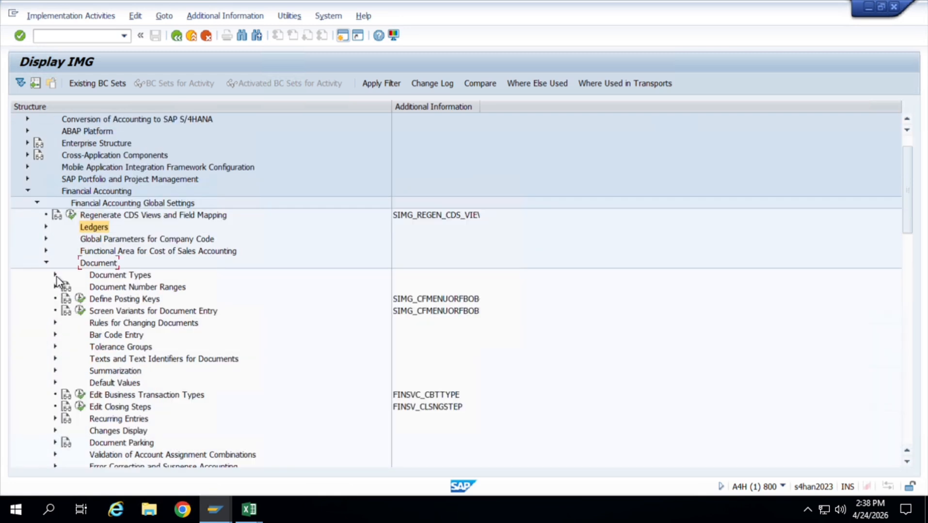
left_click(57, 276)
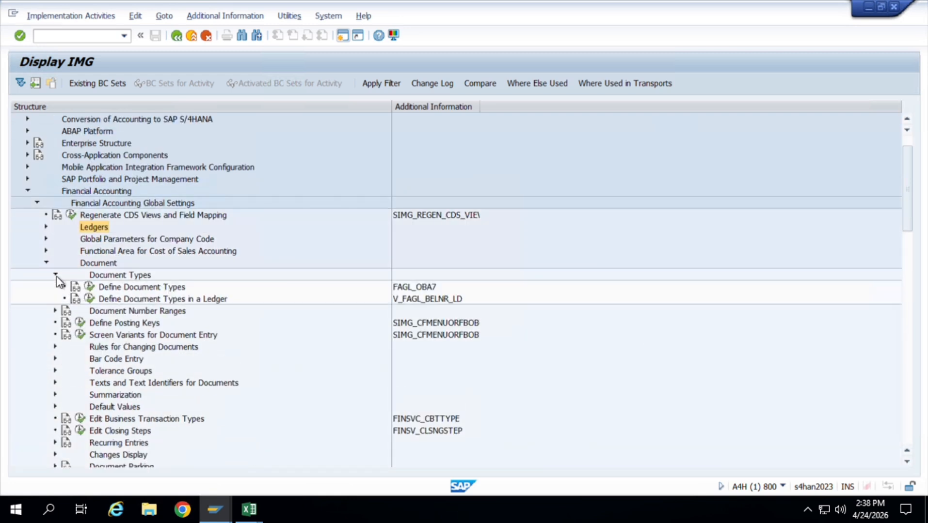
left_click(89, 288)
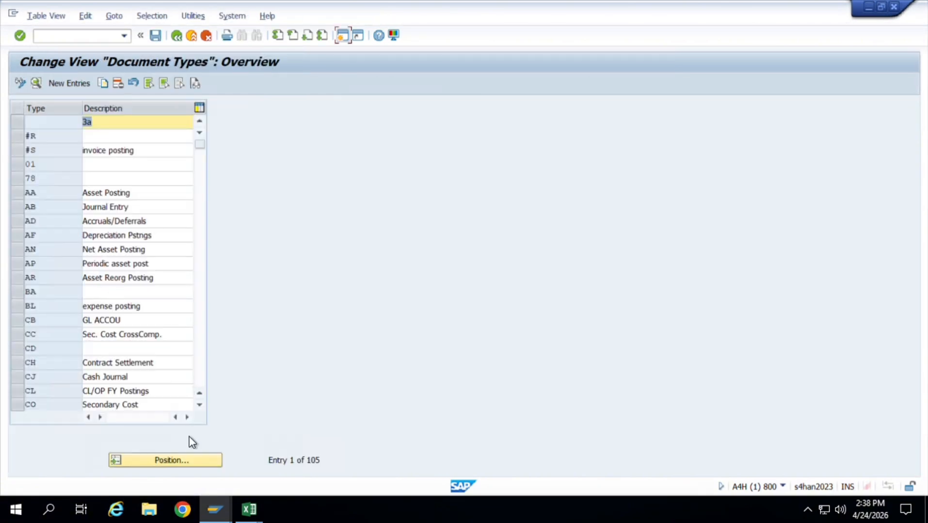
Position the document types list at SA and open the details of that document type.
left_click(194, 462)
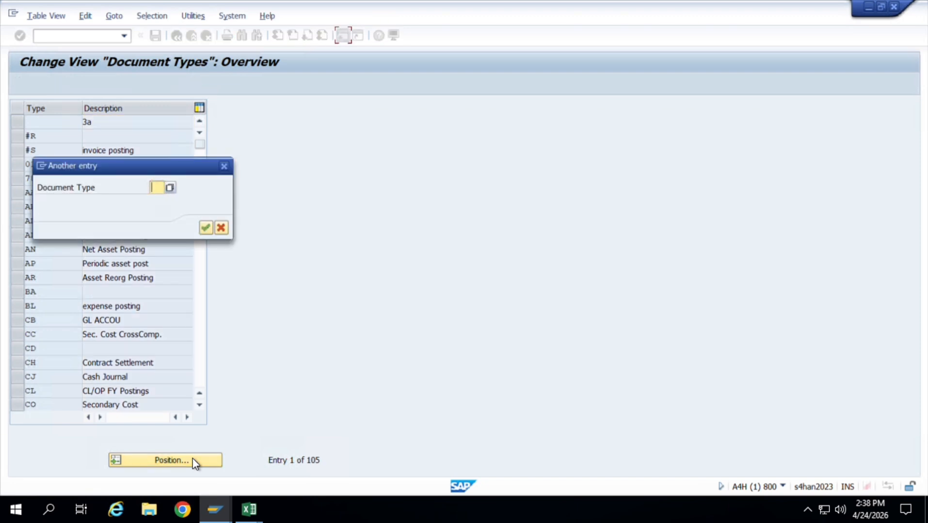
type("SA")
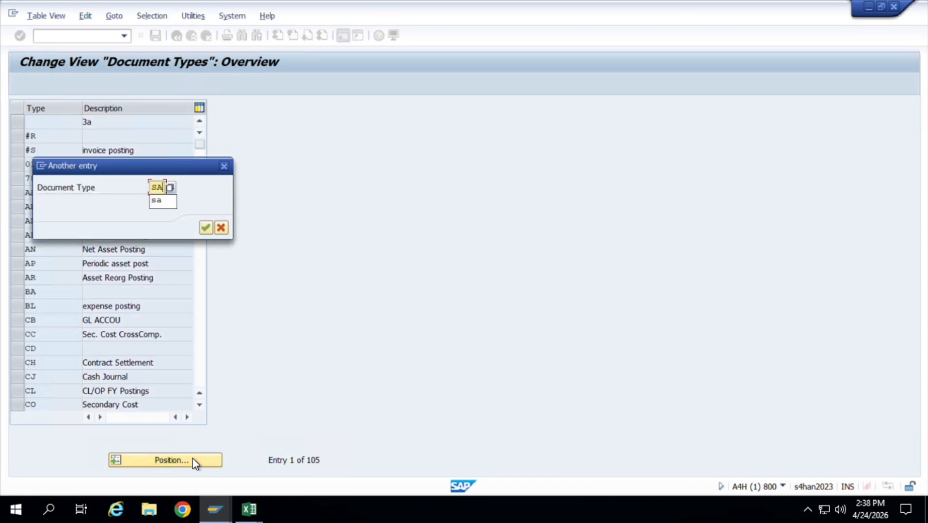
key("Return")
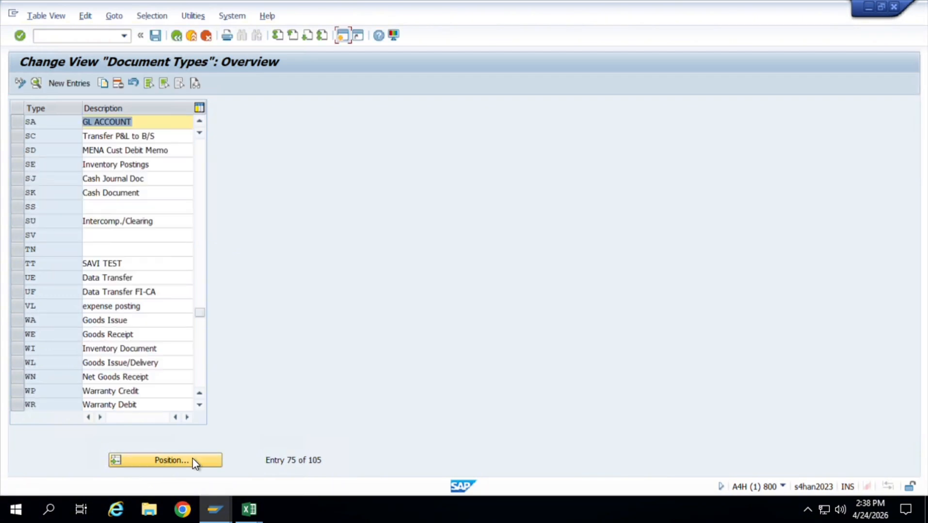
double_click(71, 124)
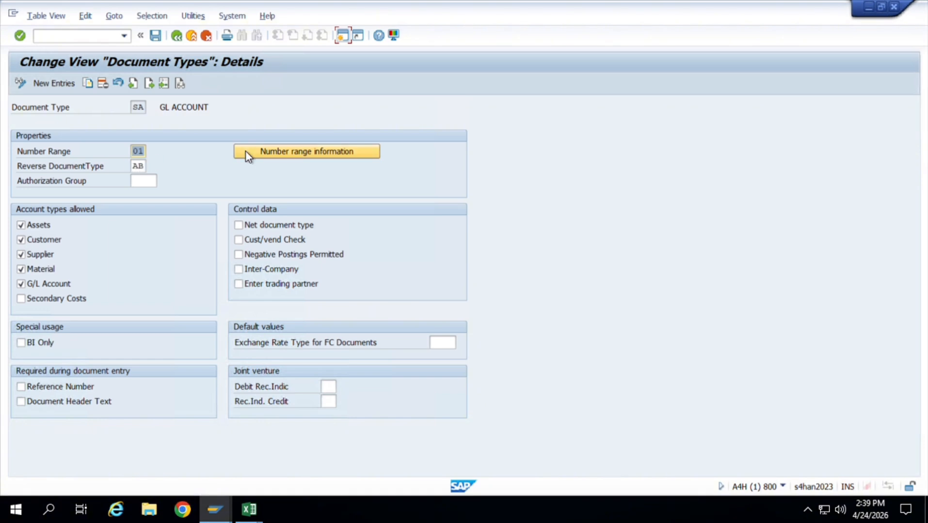
left_click(310, 159)
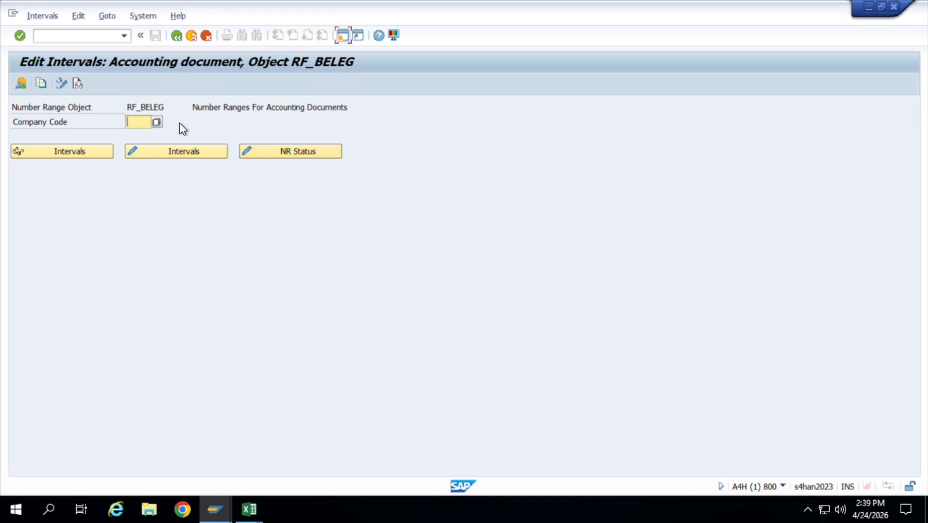
type("JT01")
left_click(195, 151)
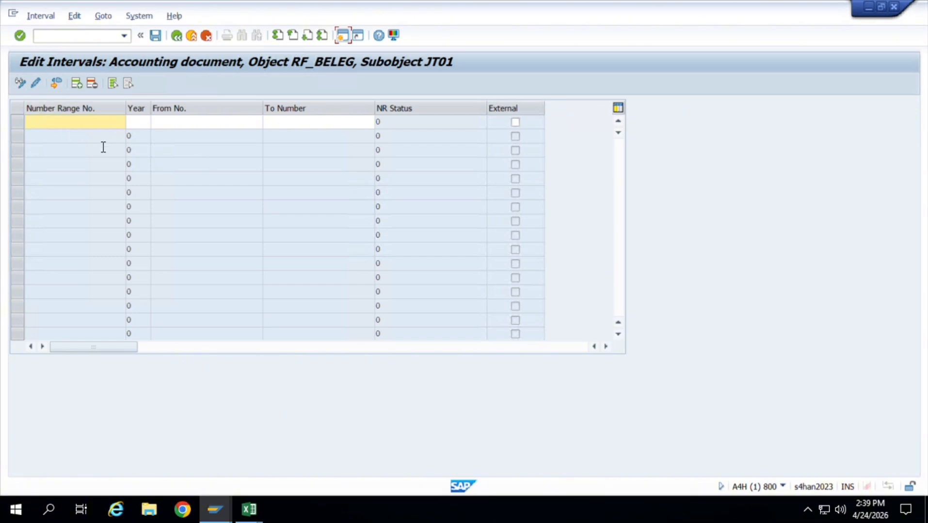
type("01")
left_click(182, 39)
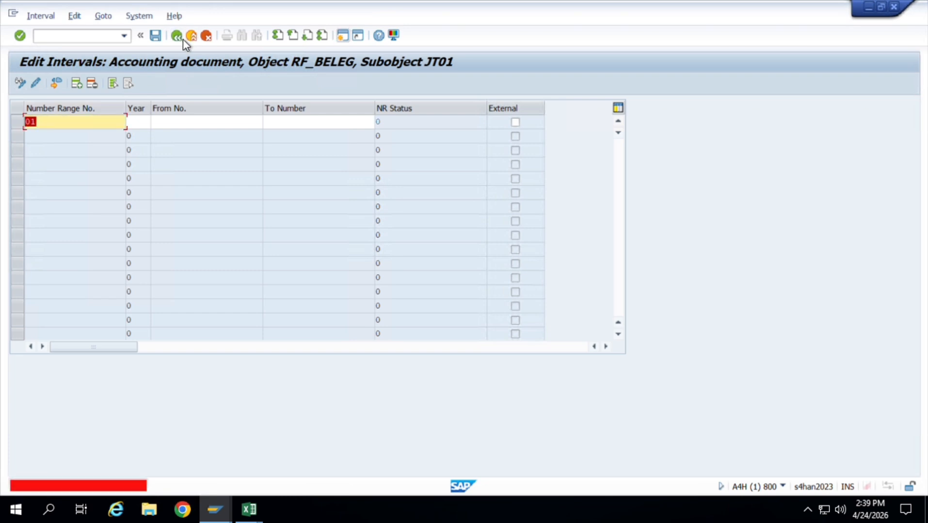
left_click(203, 38)
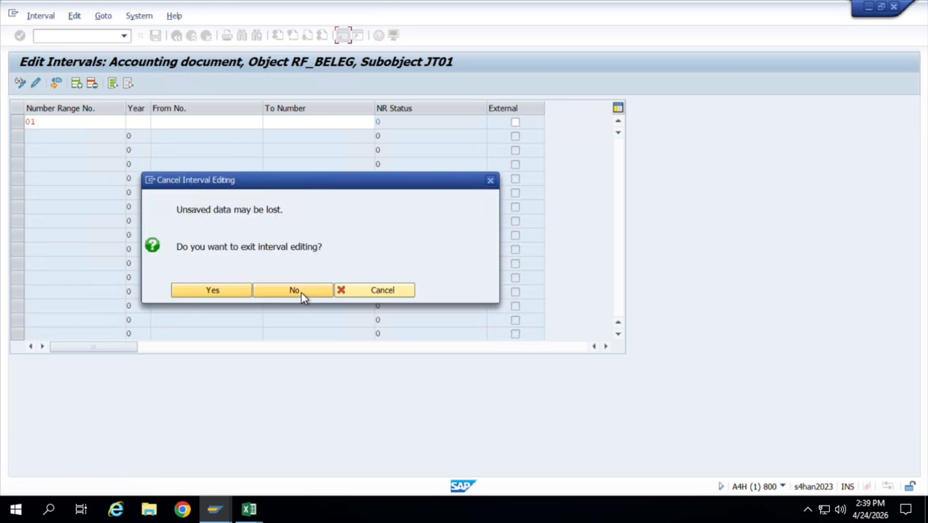
left_click(276, 294)
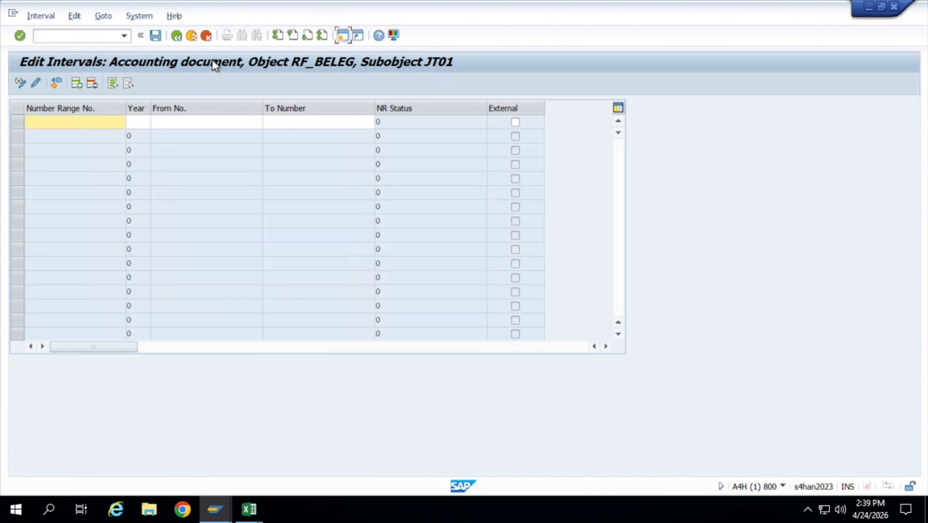
left_click(176, 36)
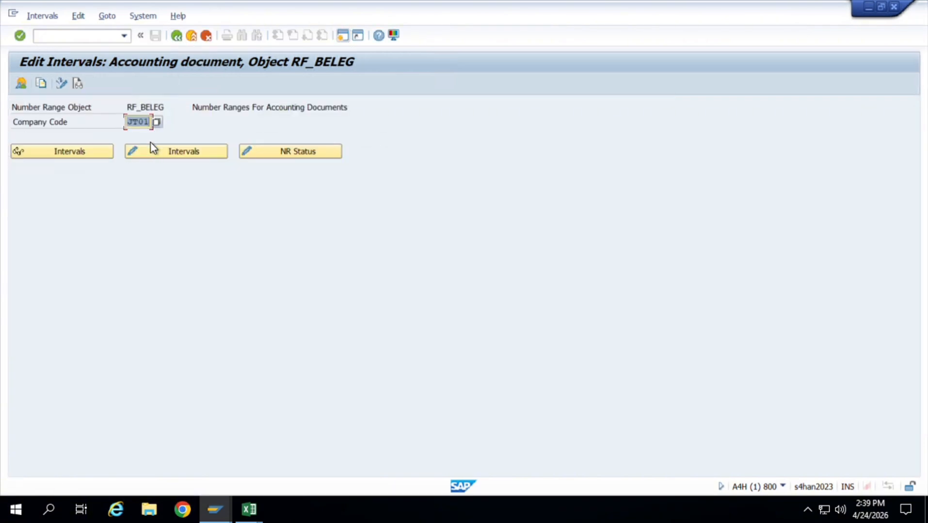
left_click(181, 41)
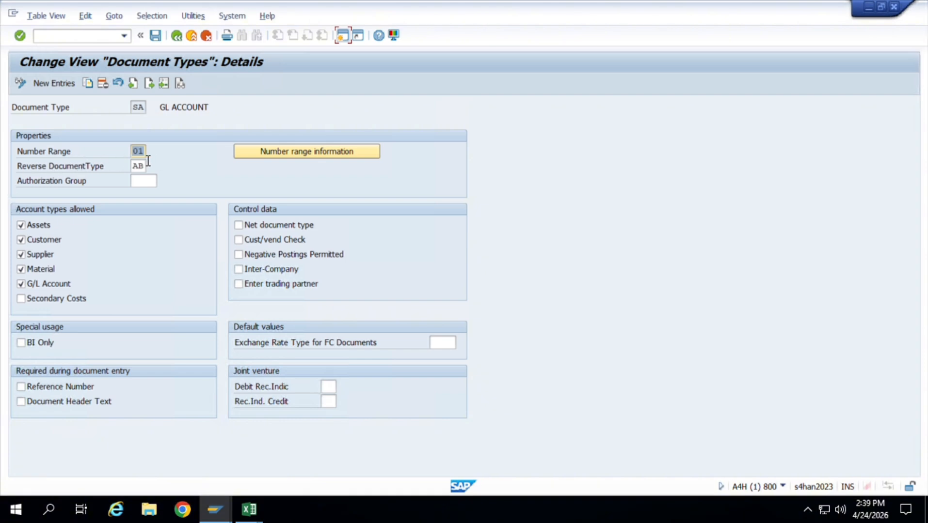
Open the number range information of document type SA and edit the intervals for company code JT01.
left_click(310, 160)
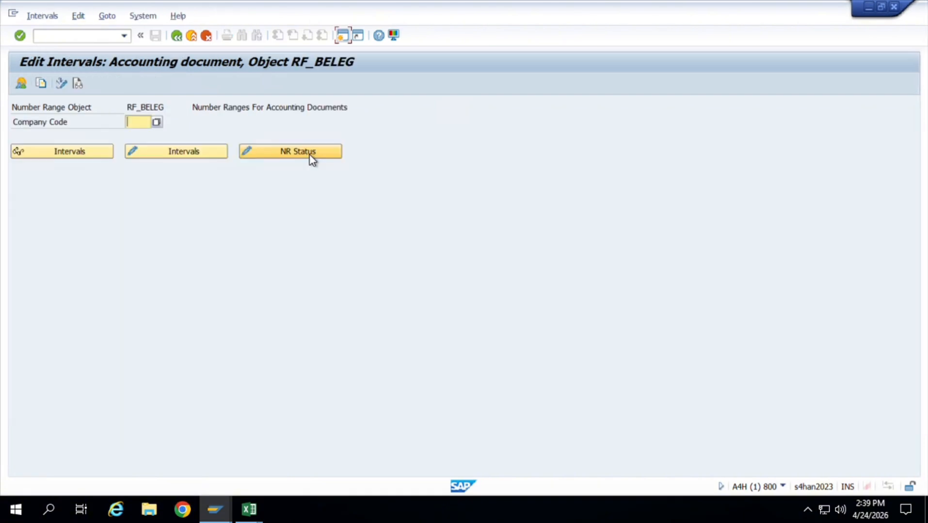
type("JT01")
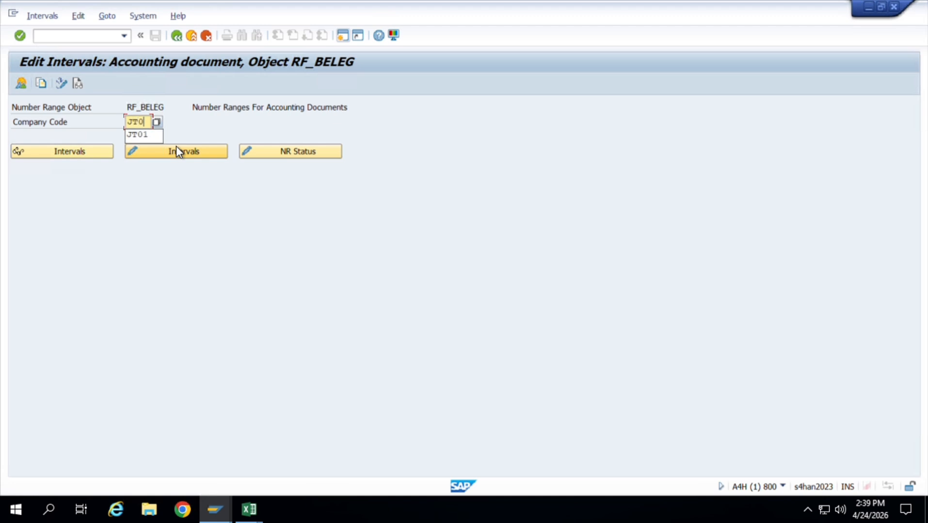
key("Return")
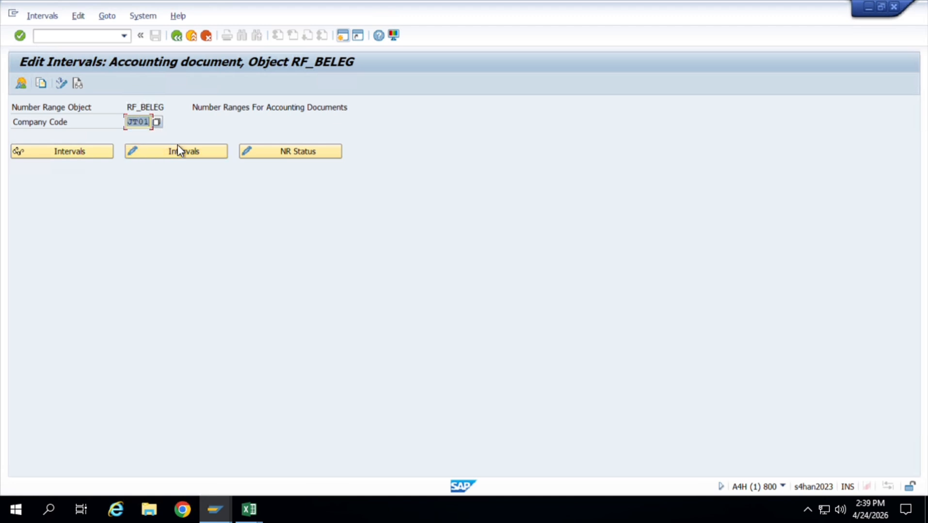
left_click(186, 152)
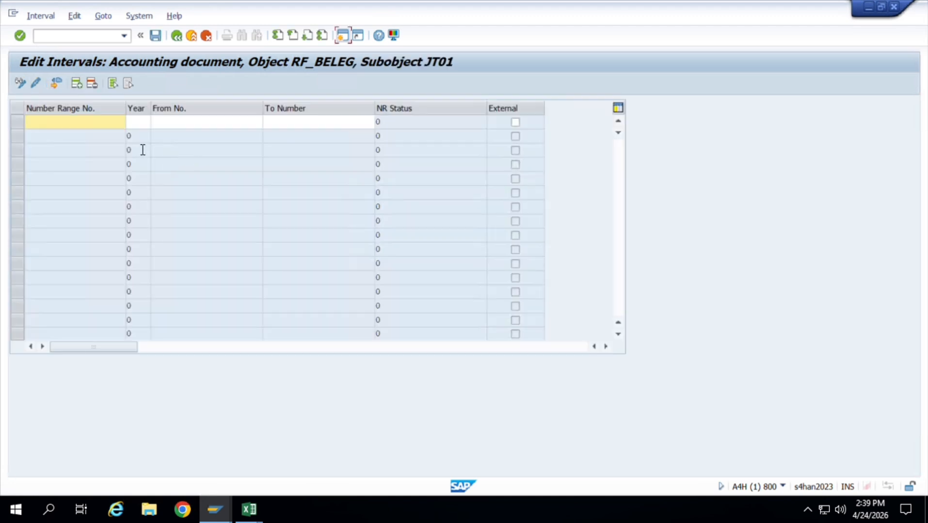
Add number range 01 for year 2026 from 1000 to 1999 with internal numbering, and save the interval.
type("01")
key("Tab")
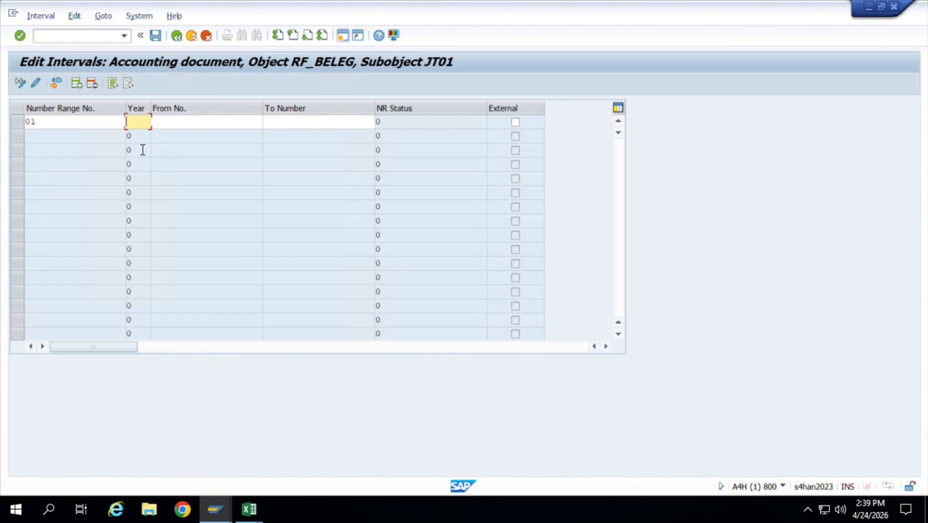
type("2026")
key("Tab")
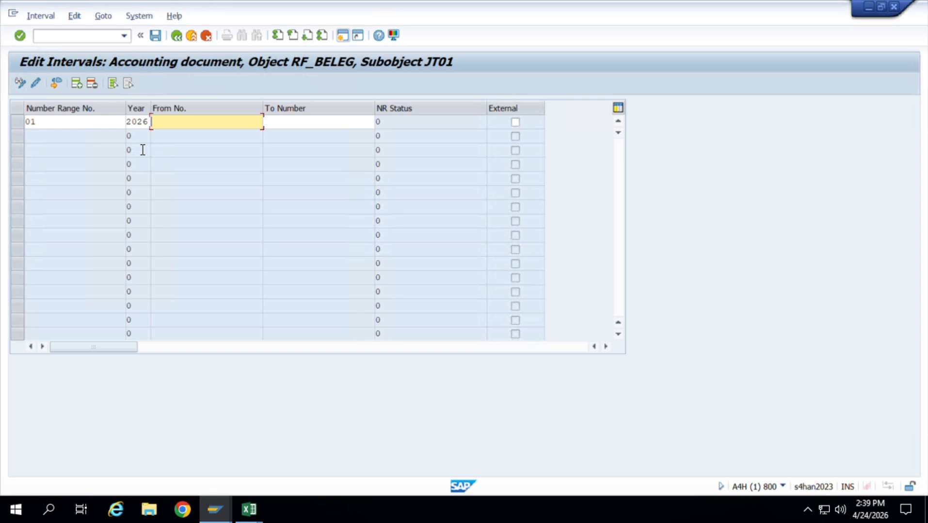
type("1000")
key("Tab")
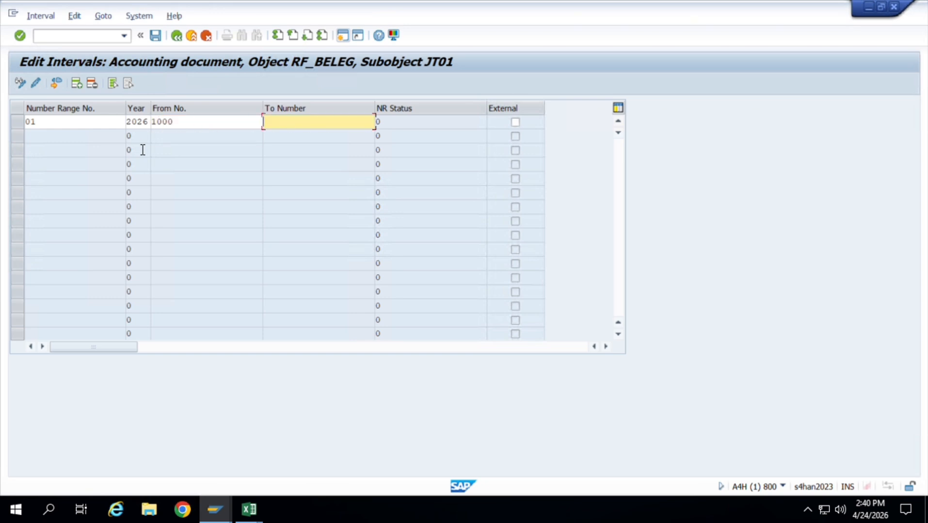
type("1999")
key("Tab")
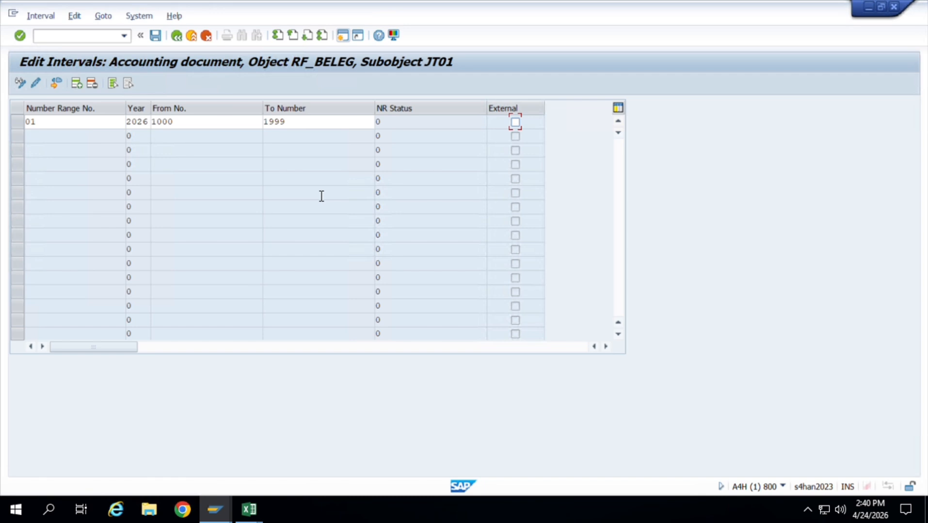
key("Return")
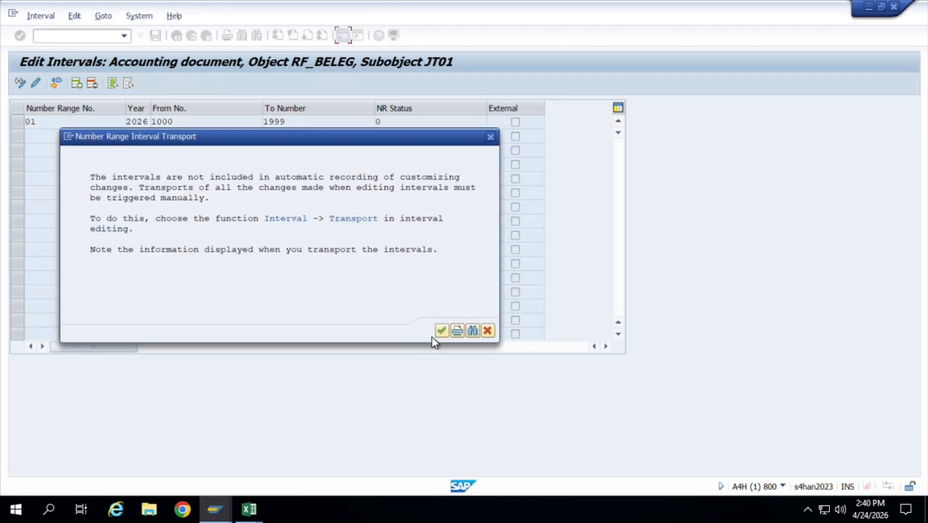
left_click(442, 331)
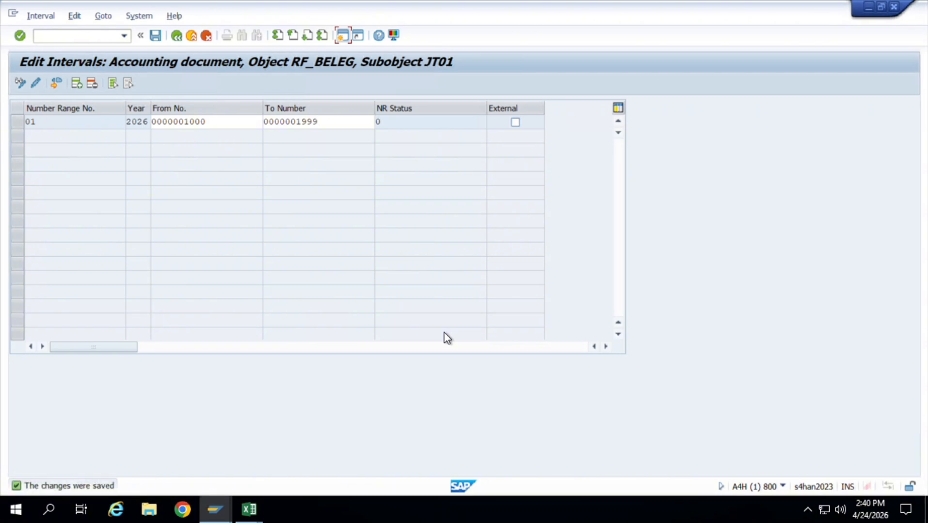
Return to the Implementation Guide and open Define Field Status Variants under Financial Accounting Global Settings, Ledgers, Fields.
left_click(180, 41)
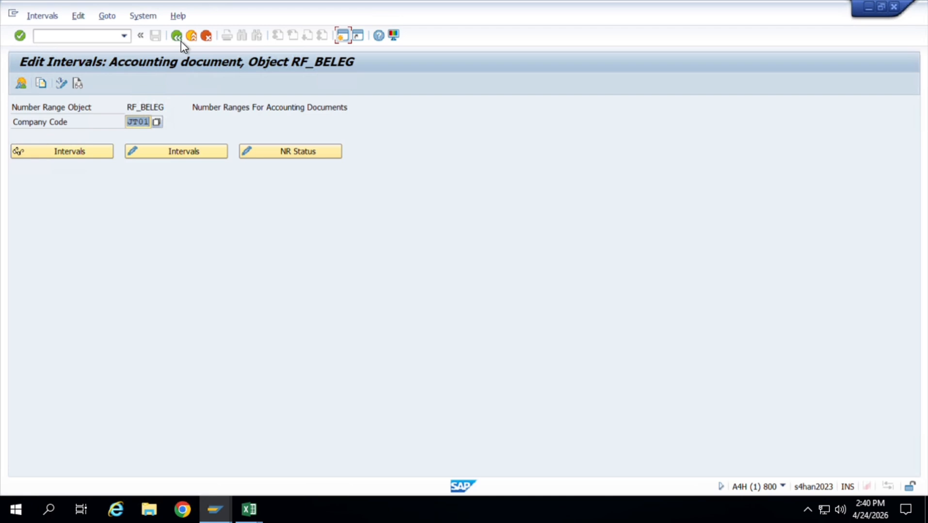
left_click(176, 36)
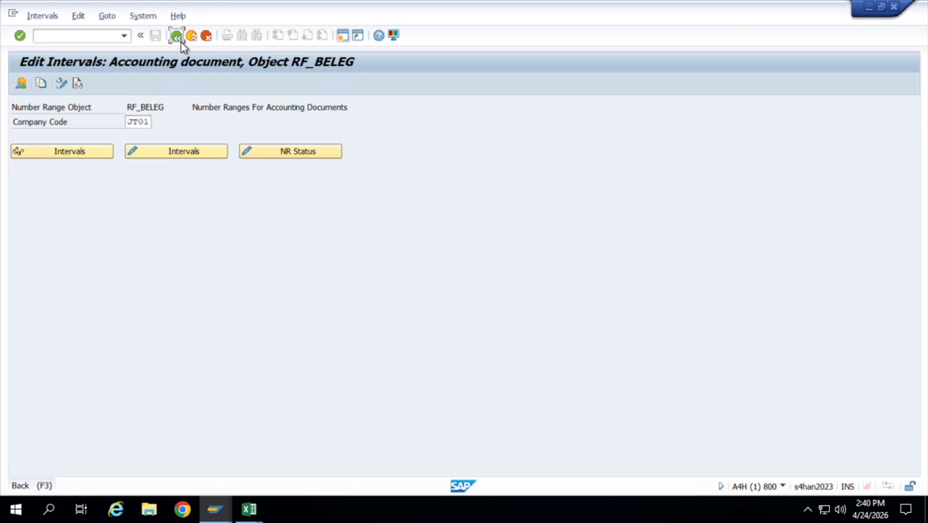
left_click(180, 42)
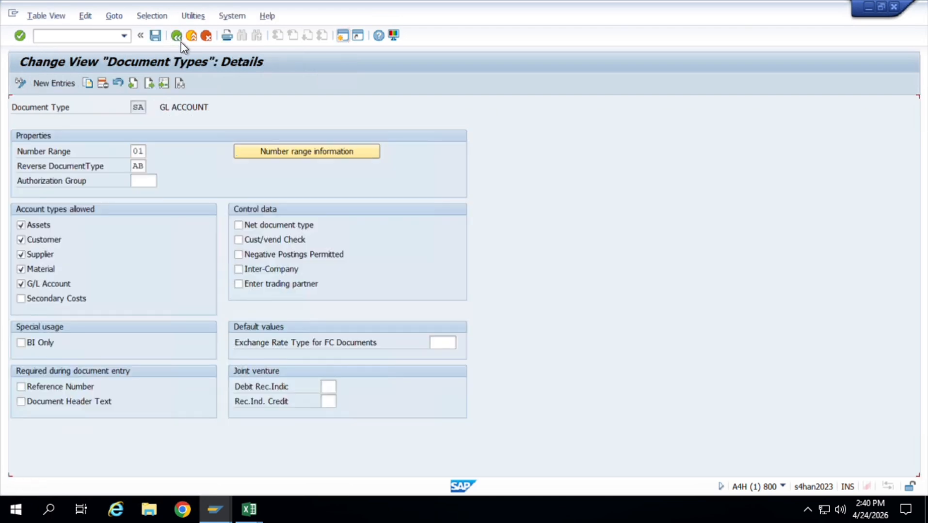
left_click(180, 42)
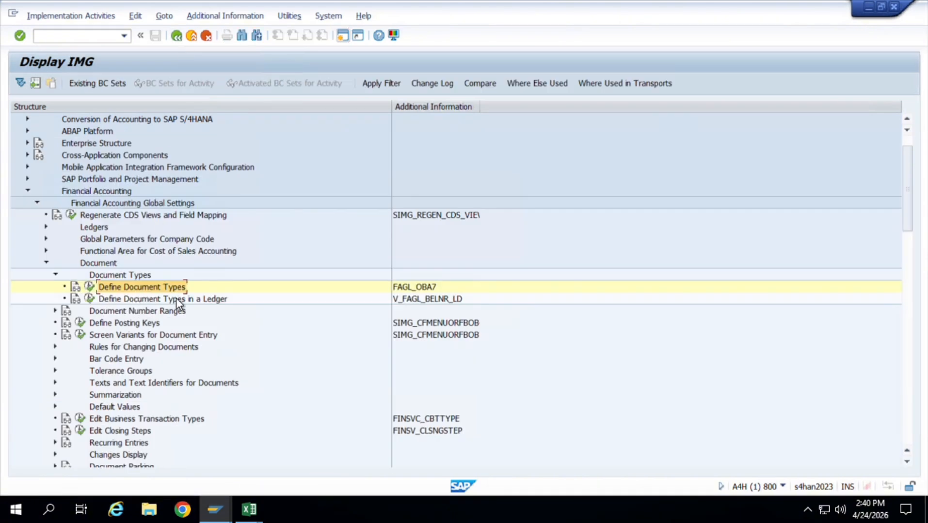
left_click(55, 274)
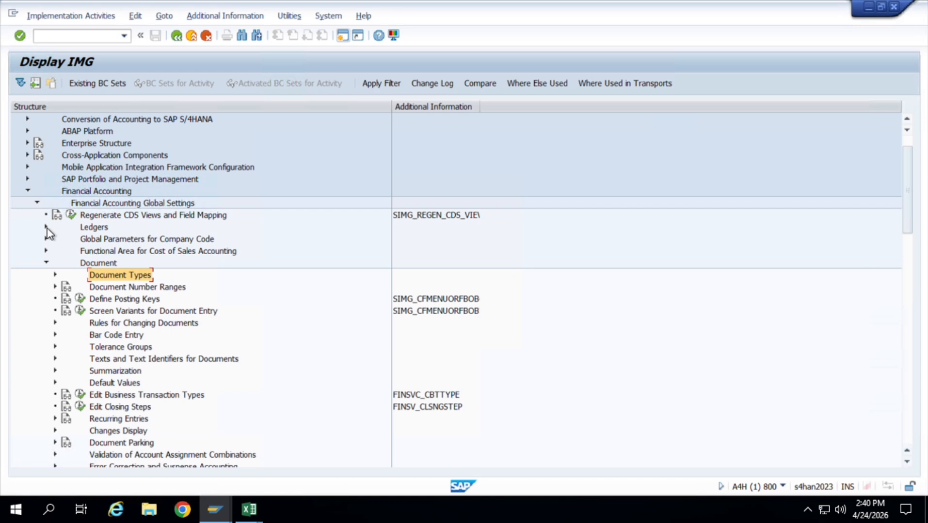
left_click(47, 263)
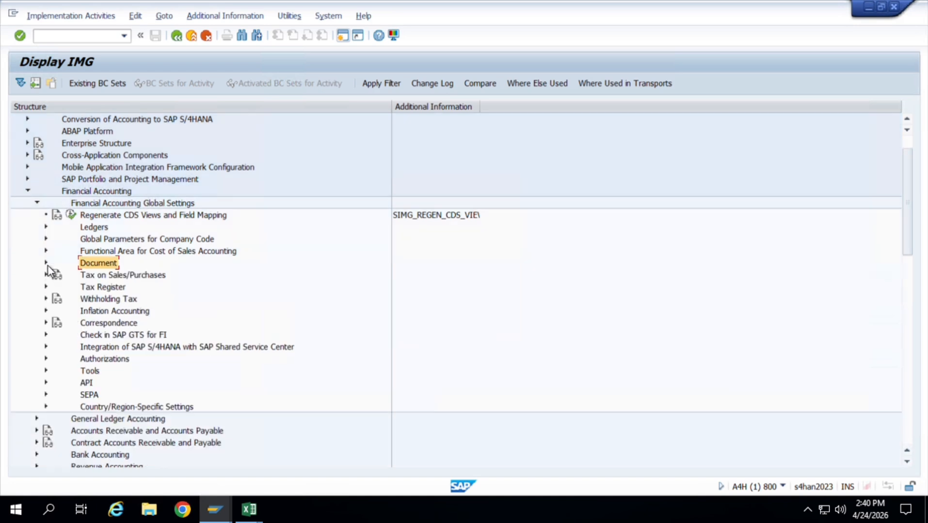
left_click(48, 230)
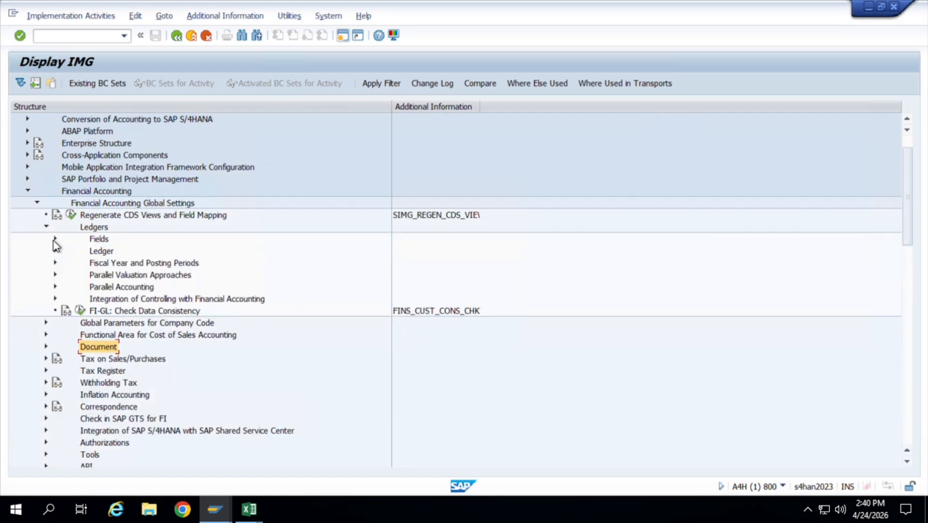
left_click(56, 239)
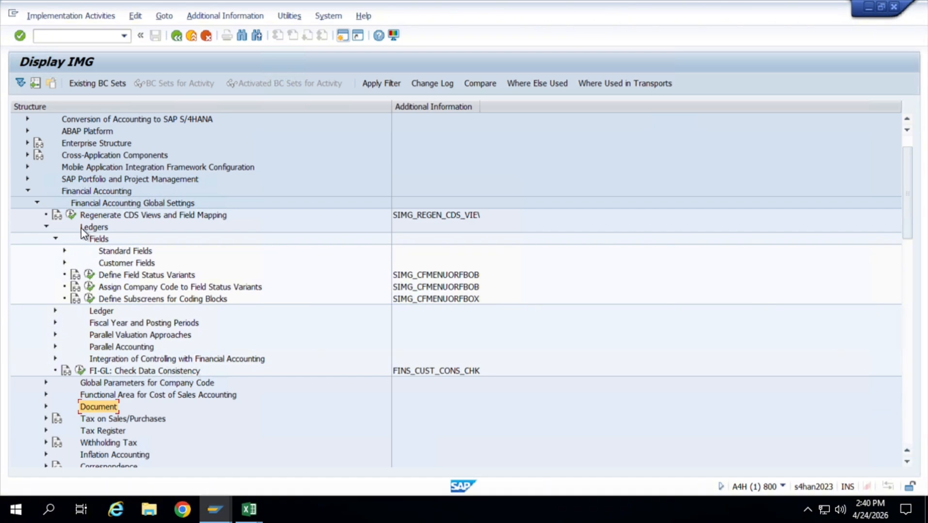
left_click(91, 277)
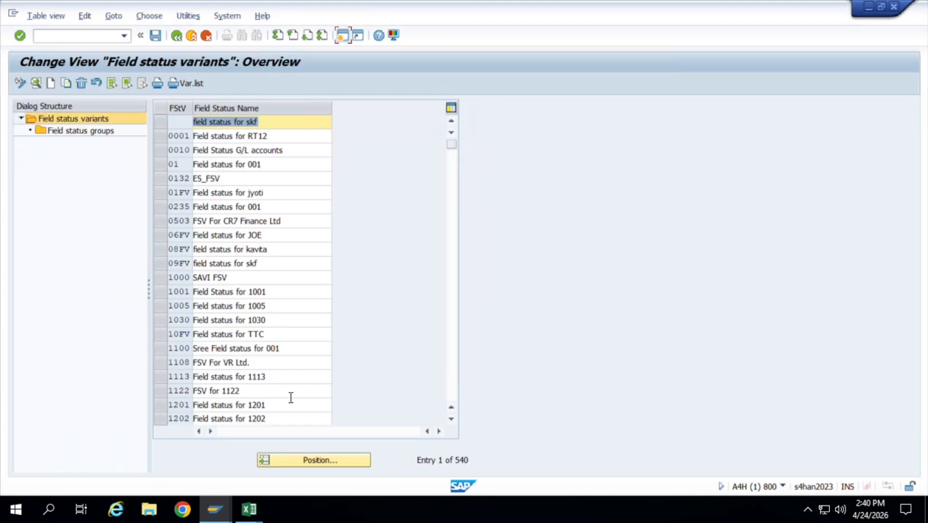
Position the field status variants list at JT01 to check for an existing variant.
left_click(307, 460)
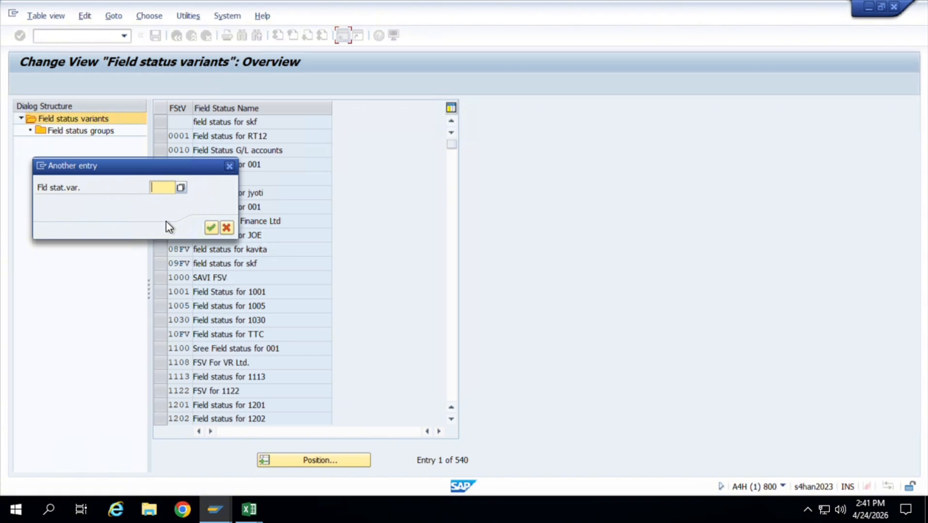
type("JT01")
key("Return")
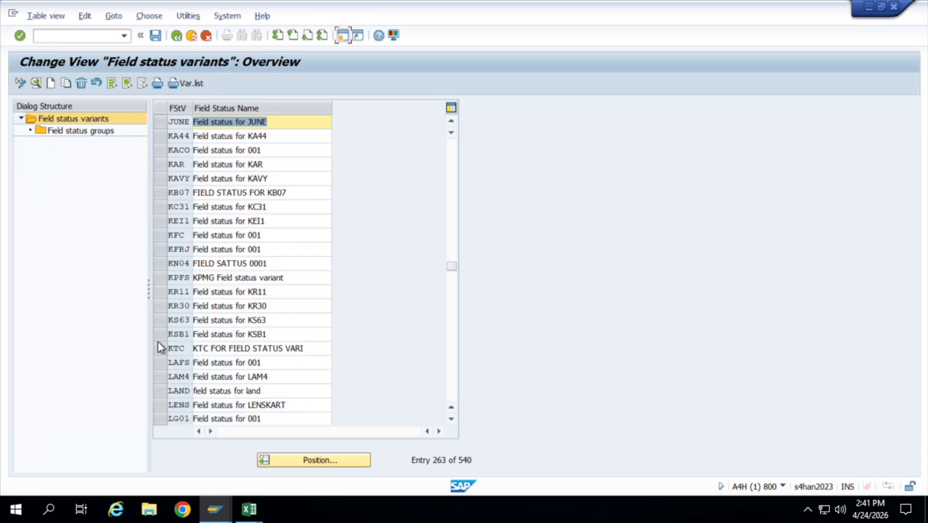
Copy field status variant 0001 from the variants list as JT01, including all of its dependent entries.
scroll(315, 397, "down", 12)
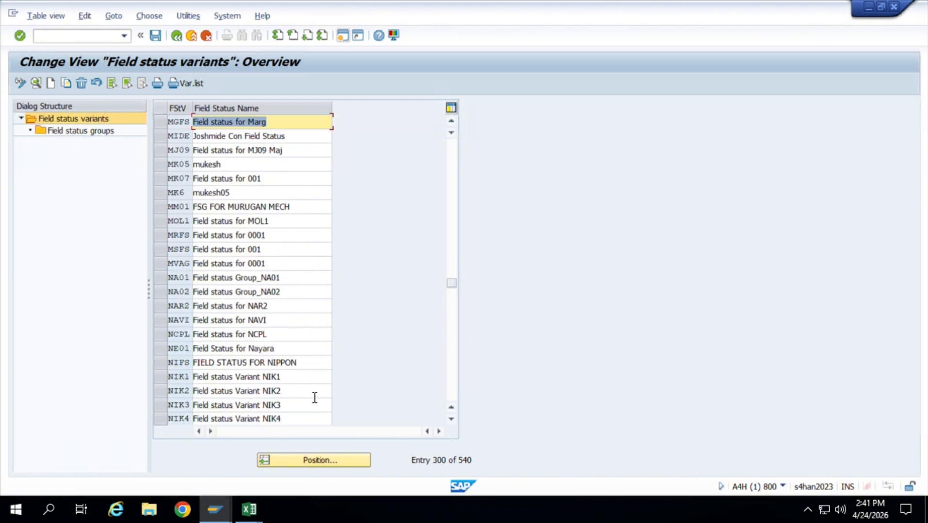
scroll(311, 415, "down", 20)
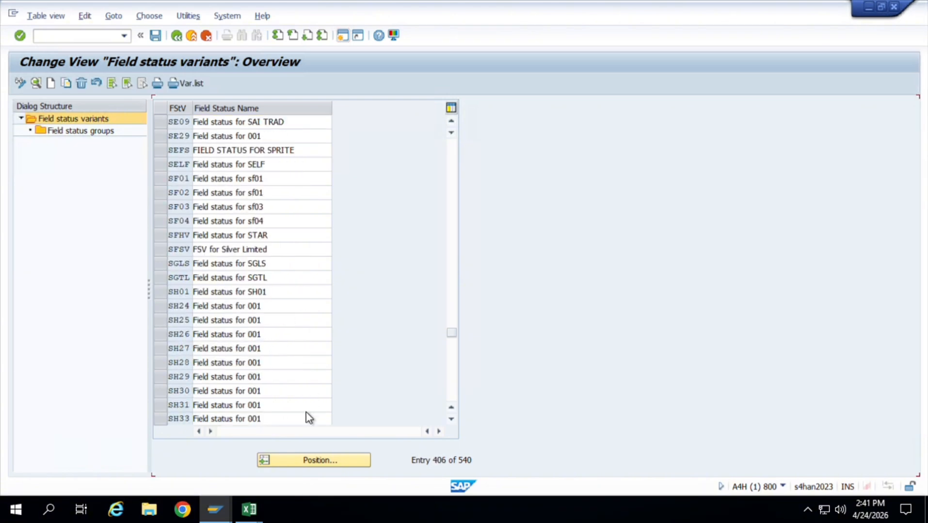
scroll(309, 418, "down", 8)
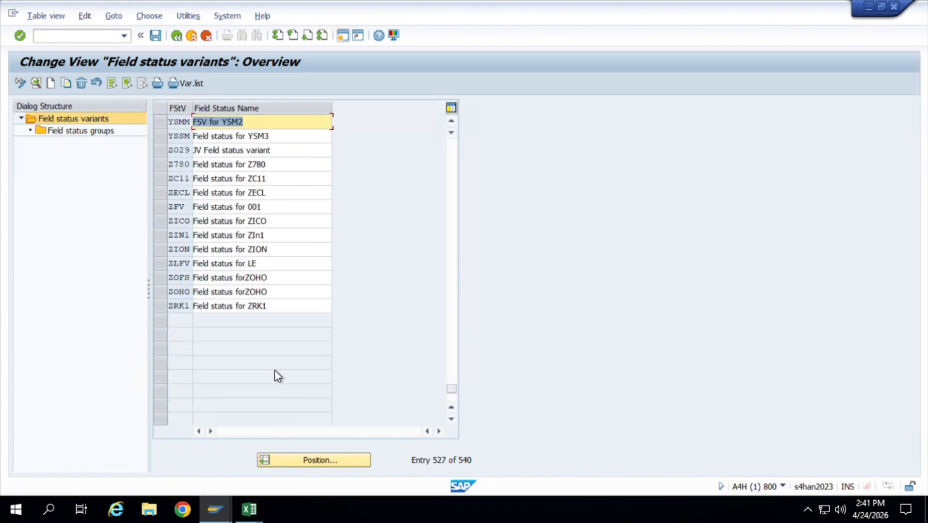
scroll(275, 369, "up", 8)
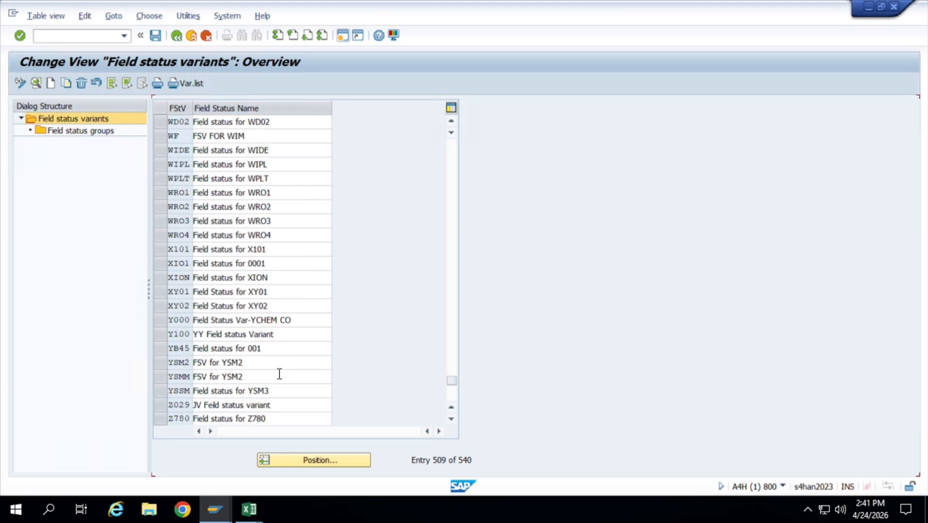
scroll(276, 377, "up", 20)
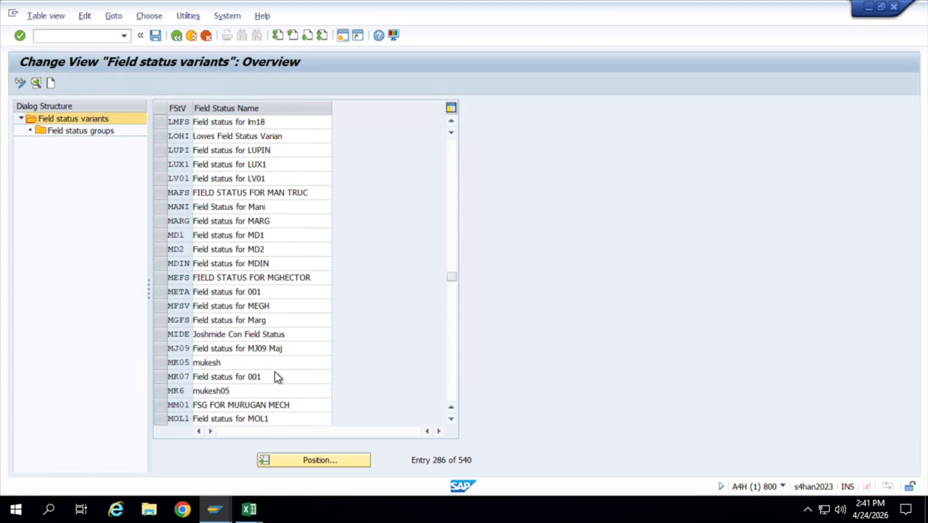
scroll(277, 378, "up", 20)
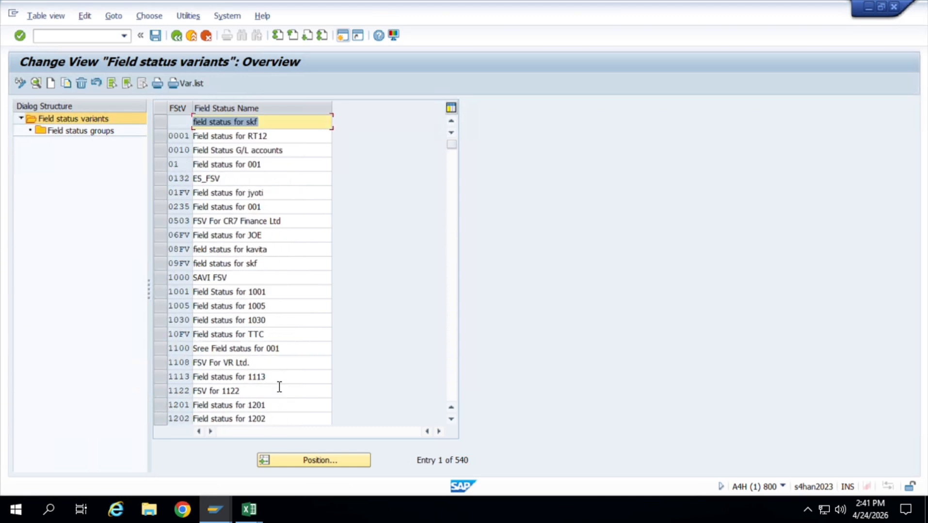
left_click(163, 136)
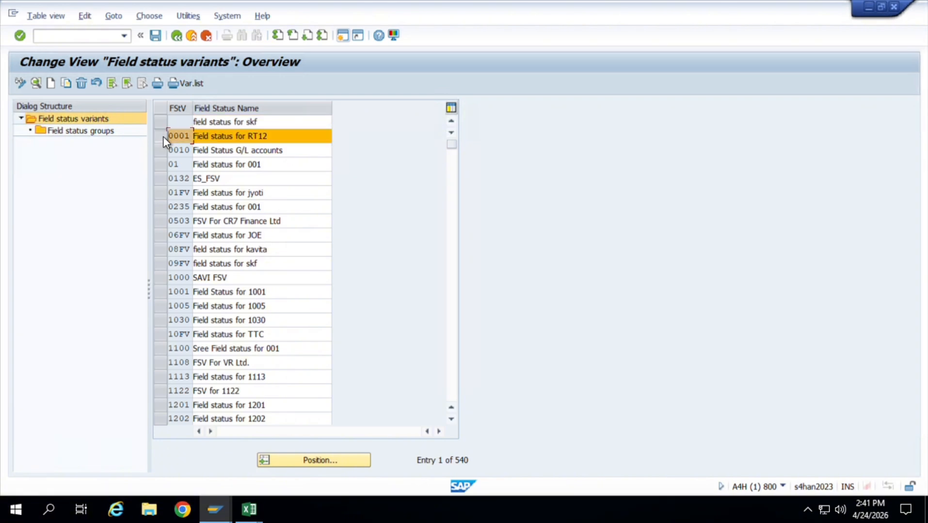
scroll(162, 137, "down", 6)
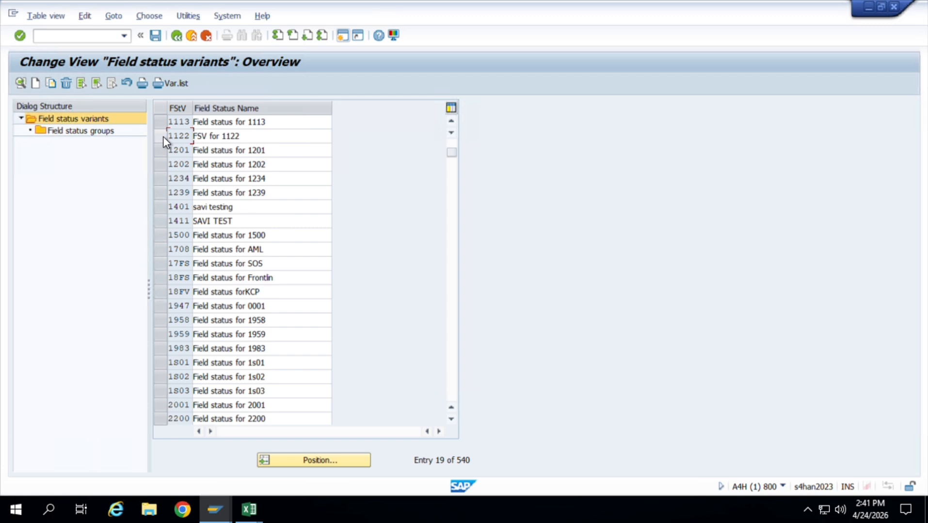
scroll(163, 136, "down", 13)
scroll(162, 137, "up", 19)
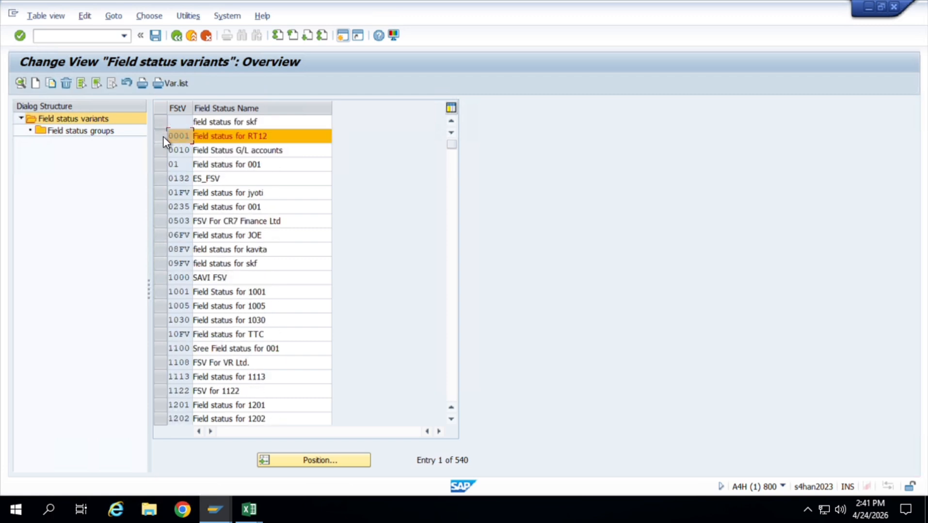
left_click(52, 84)
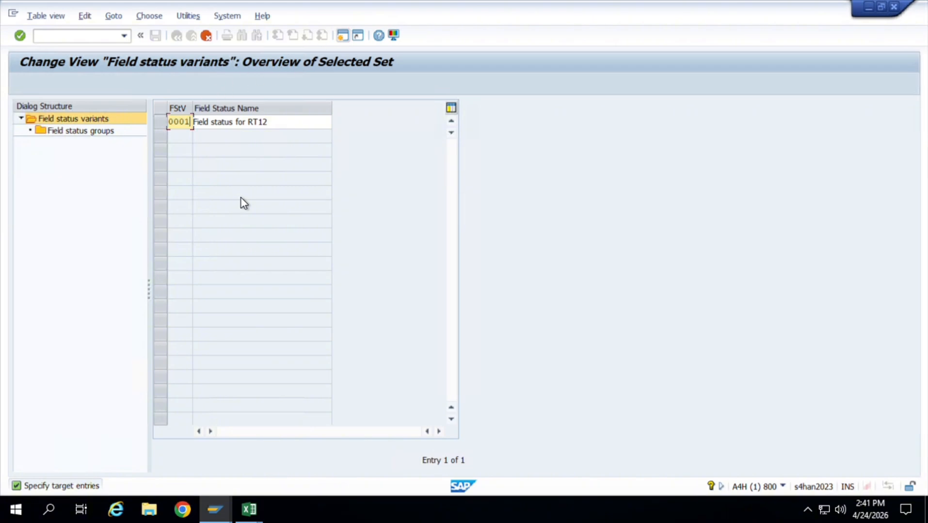
type("jT01")
key("Return")
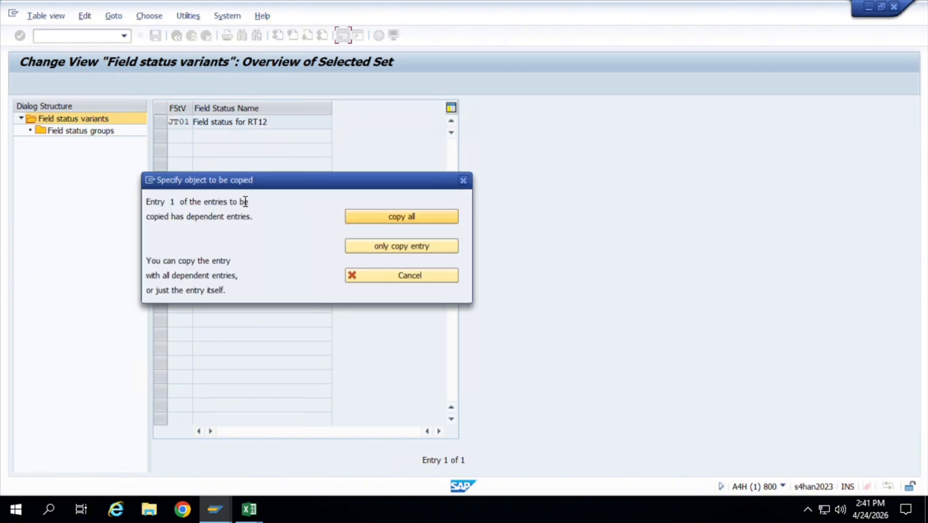
left_click(371, 222)
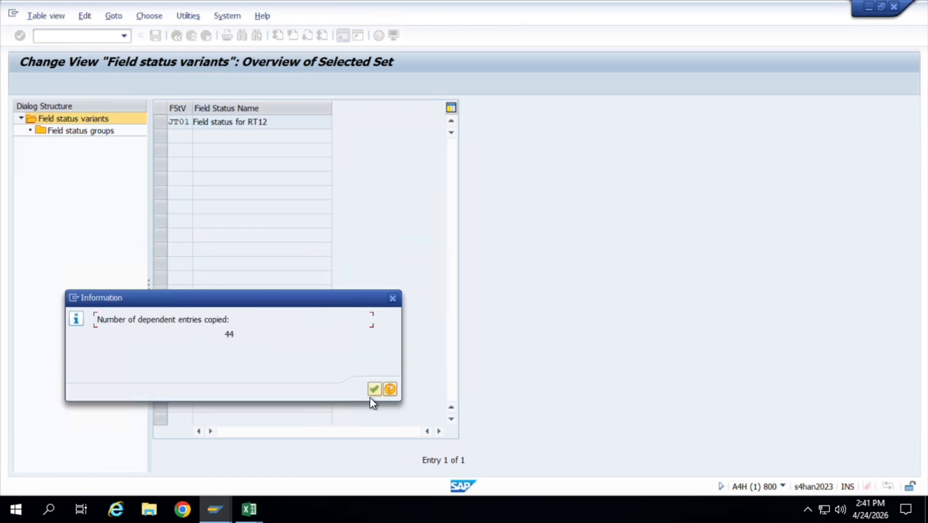
left_click(376, 394)
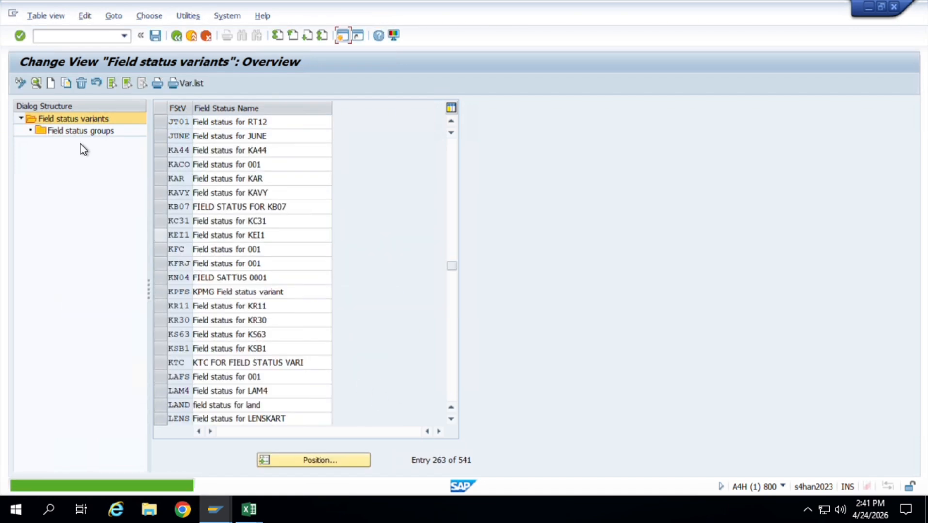
Open the field status groups of variant JT01 and look through the list of groups.
left_click(165, 125)
double_click(110, 132)
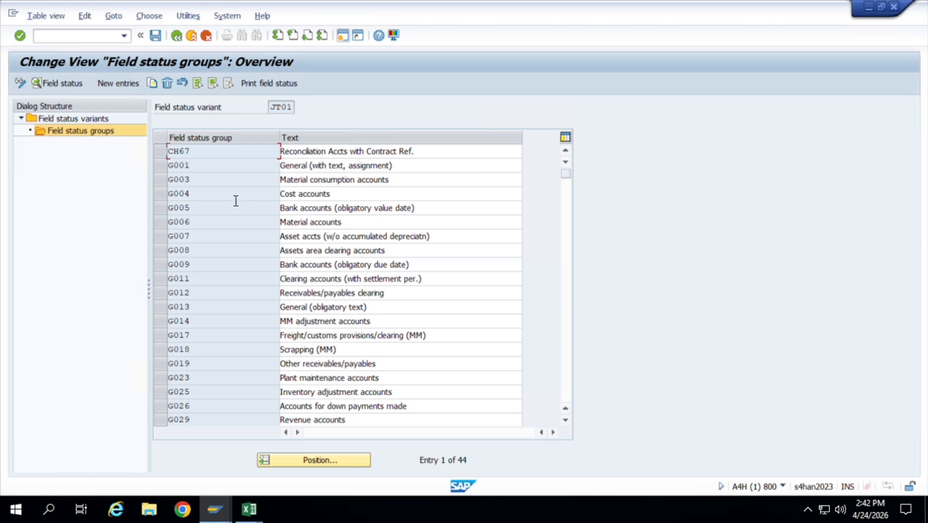
scroll(319, 321, "down", 12)
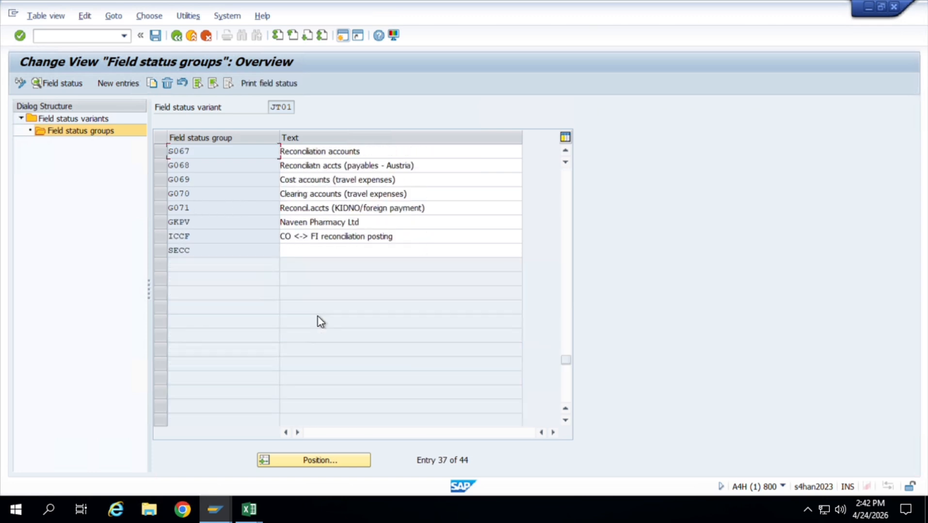
scroll(318, 321, "up", 12)
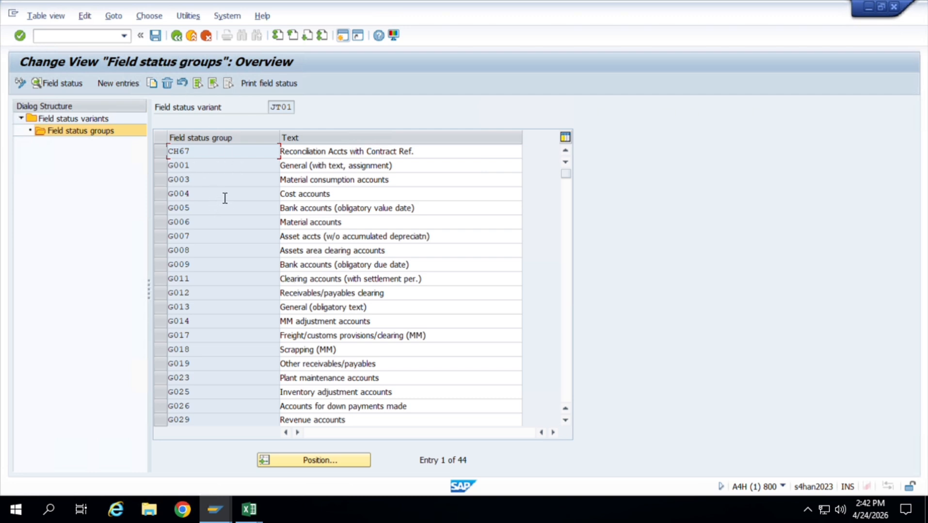
In field status group G001, set Cost center under Additional account assignments to optional entry.
double_click(190, 165)
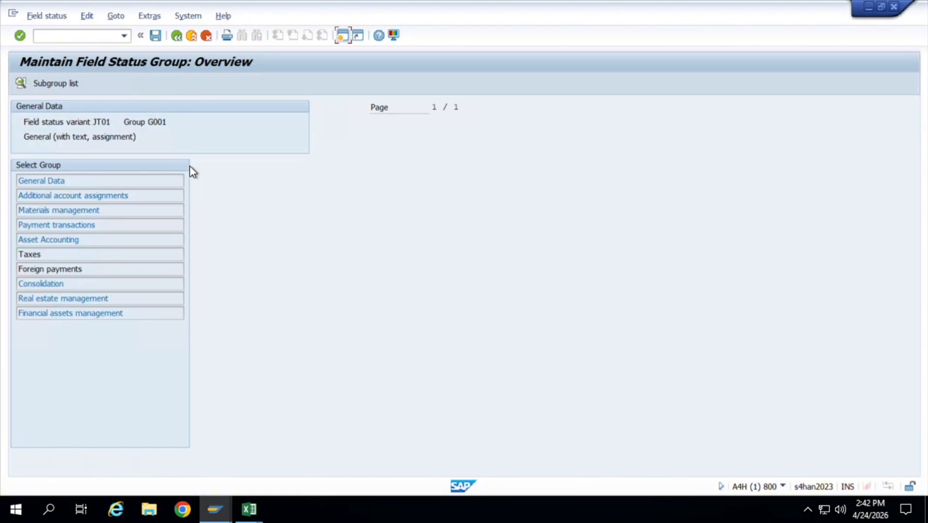
left_click(165, 183)
double_click(149, 195)
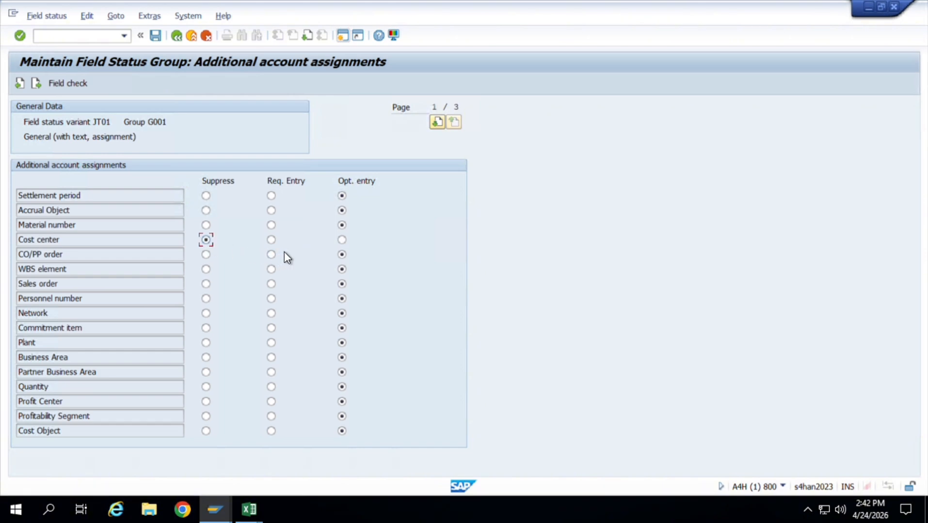
left_click(346, 243)
left_click(182, 40)
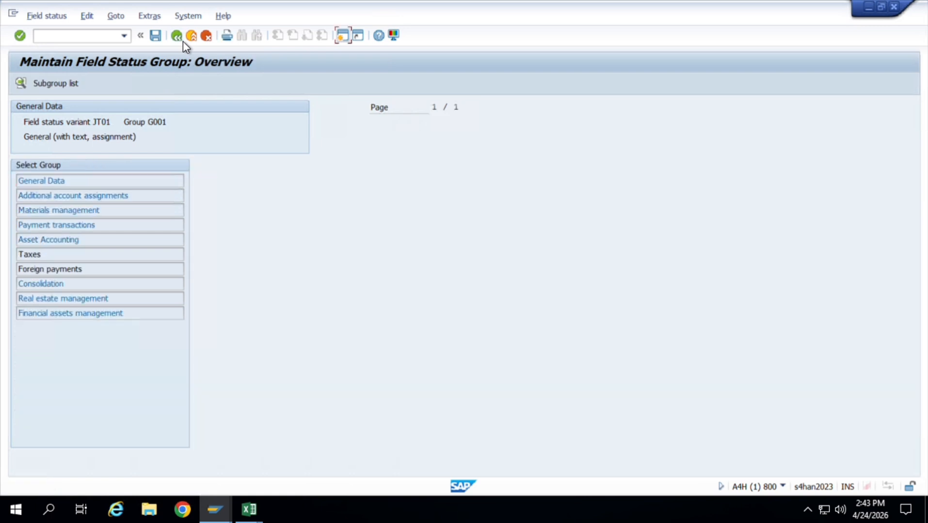
Review the General Data field statuses of group G001, and save the variant changes while returning to the Implementation Guide.
double_click(87, 182)
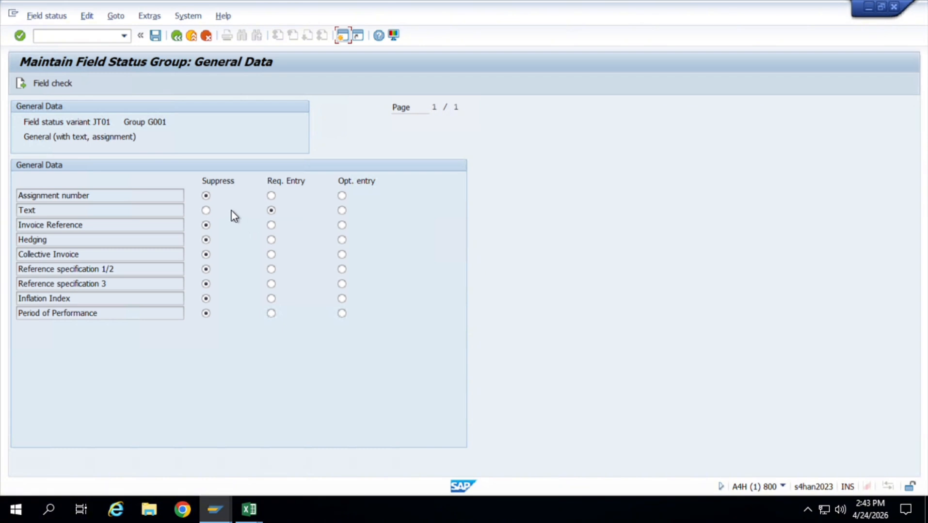
left_click(184, 40)
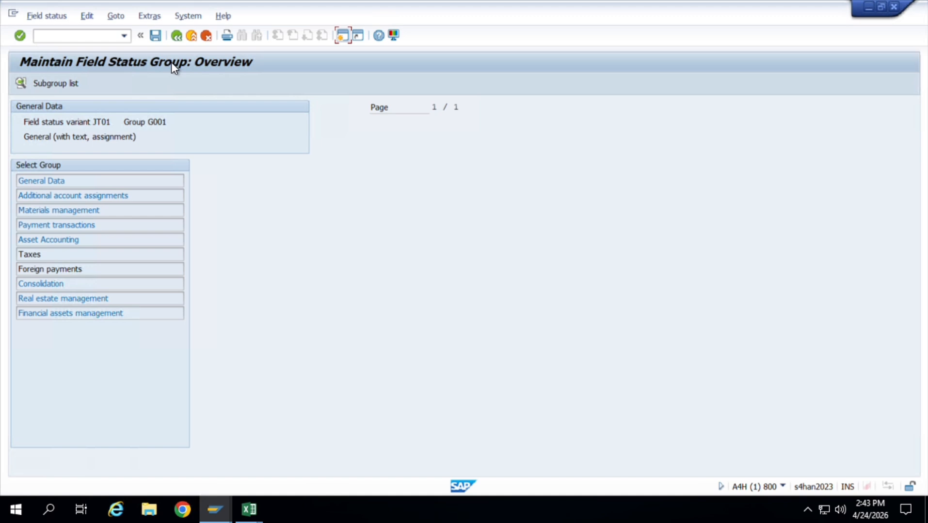
left_click(176, 37)
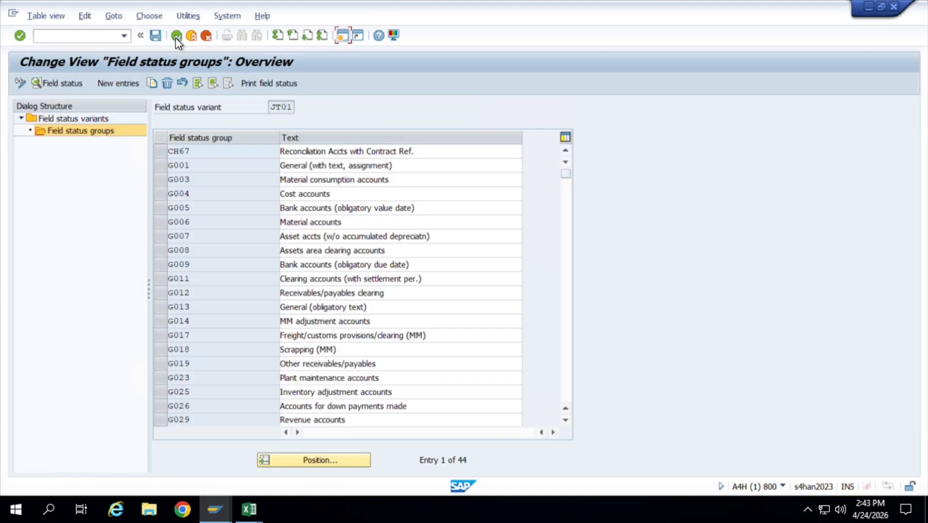
left_click(175, 36)
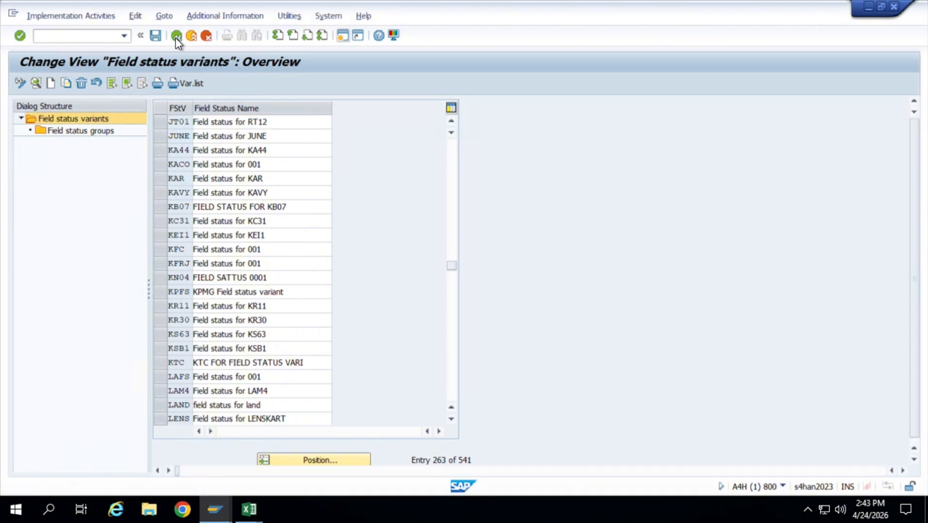
left_click(175, 37)
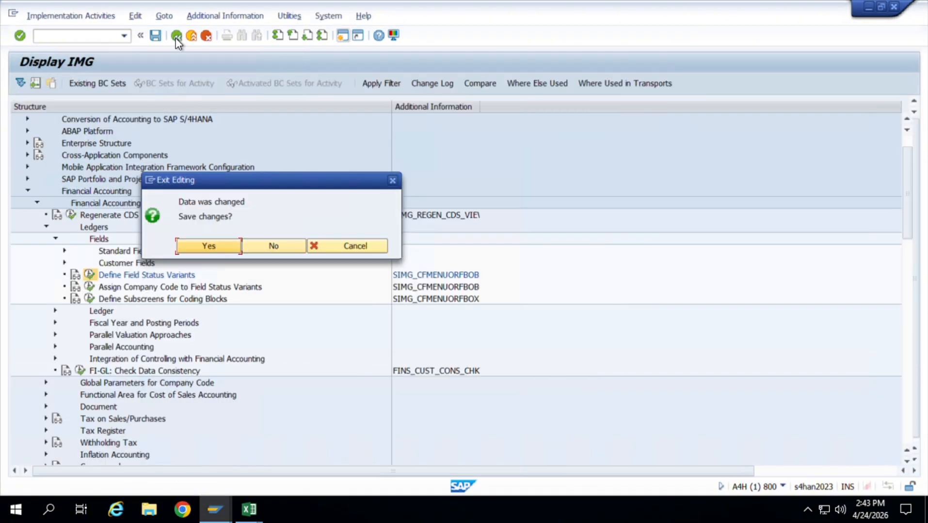
left_click(218, 245)
key("Return")
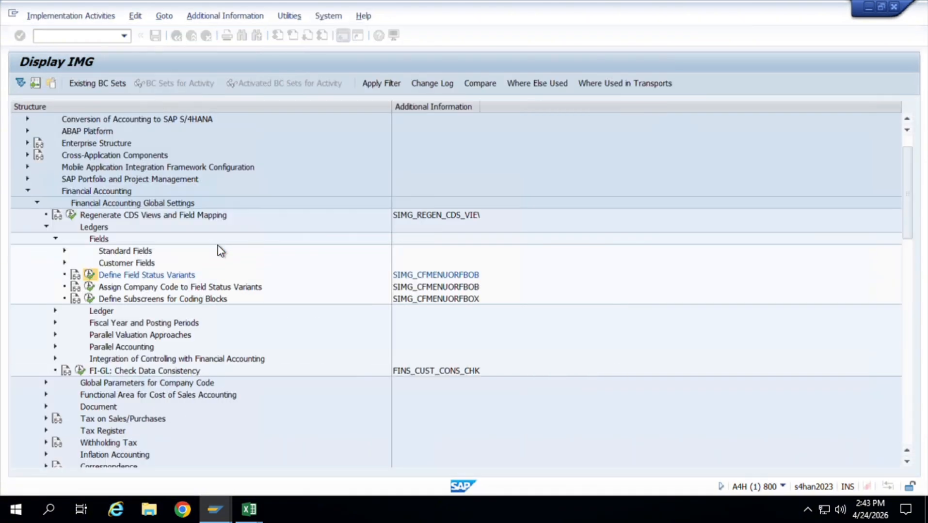
Try to open Define Tolerance Groups for Employees under Document, Tolerance Groups, and decline displaying the locked data.
left_click(57, 239)
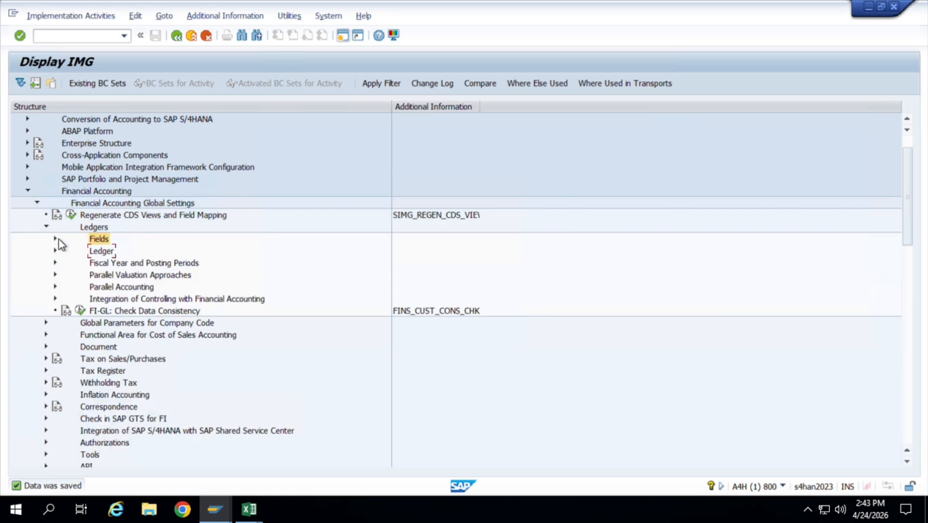
left_click(47, 227)
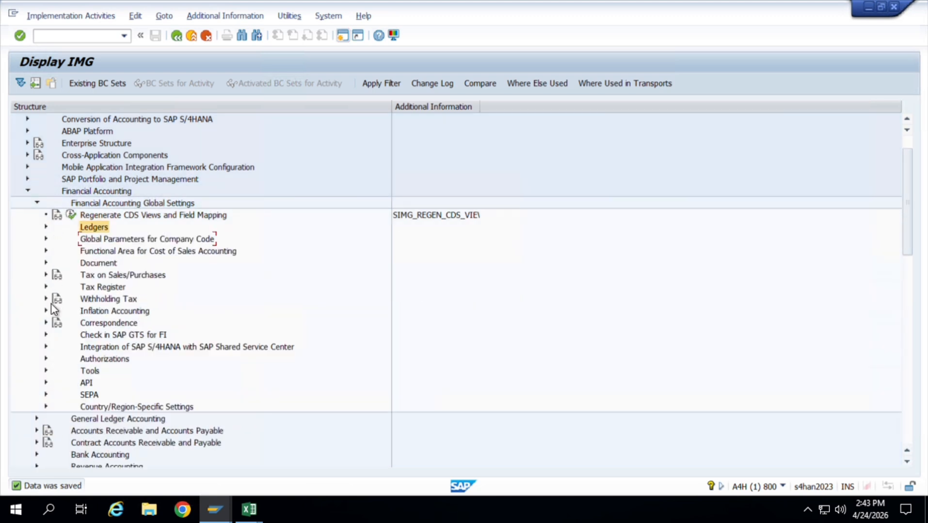
left_click(47, 263)
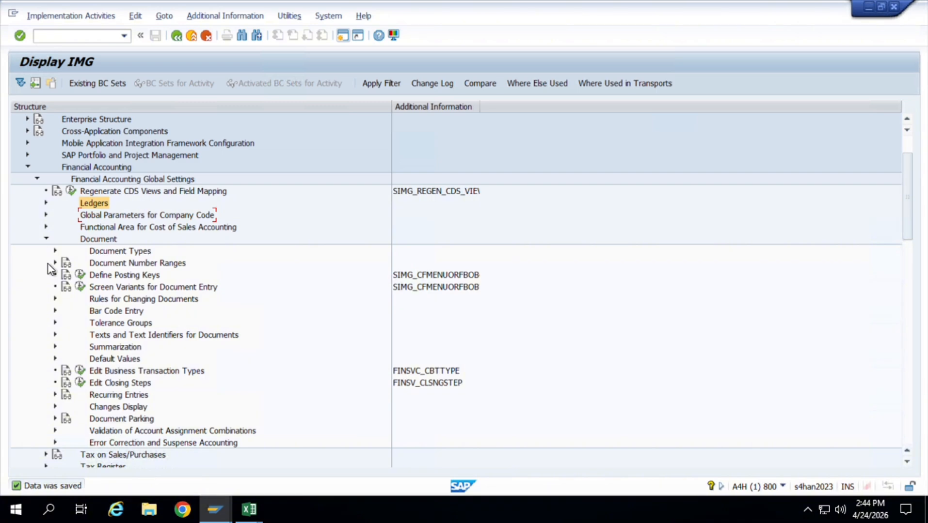
left_click(56, 323)
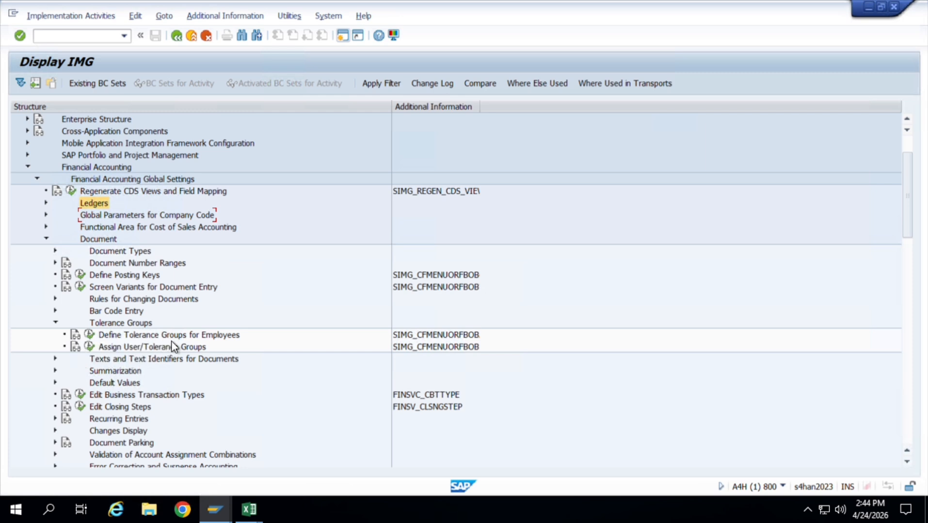
left_click(90, 335)
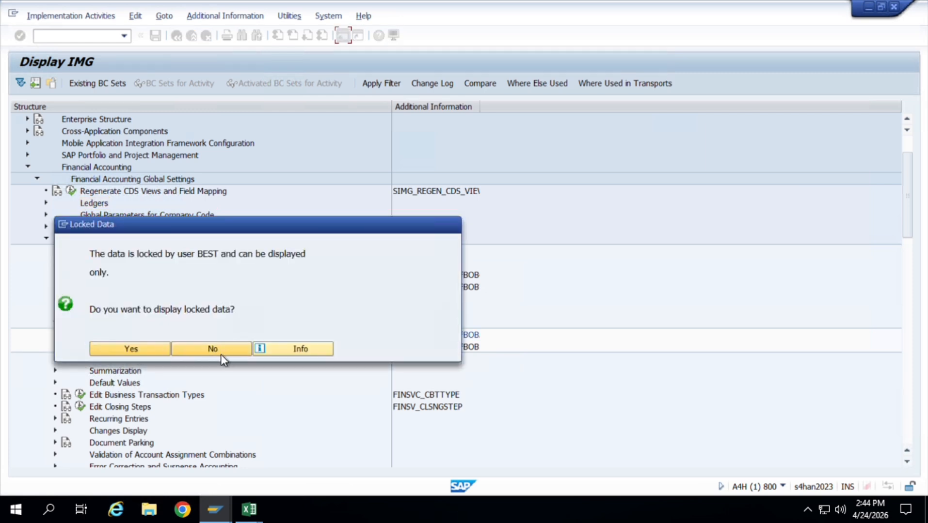
left_click(225, 354)
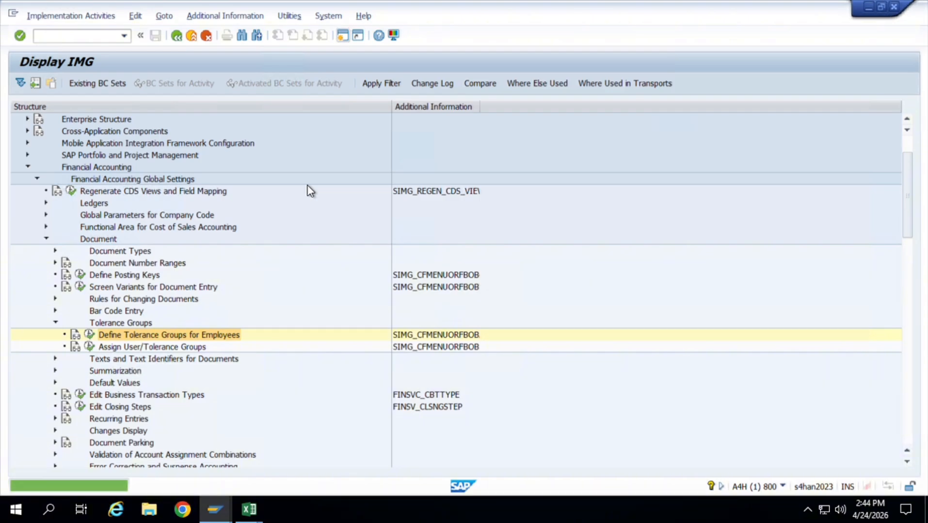
Switch to the Enqueue Administration session, search the lock entries for client 800, and delete all of them before leaving the transaction.
key("alt+Tab")
key("alt+Tab")
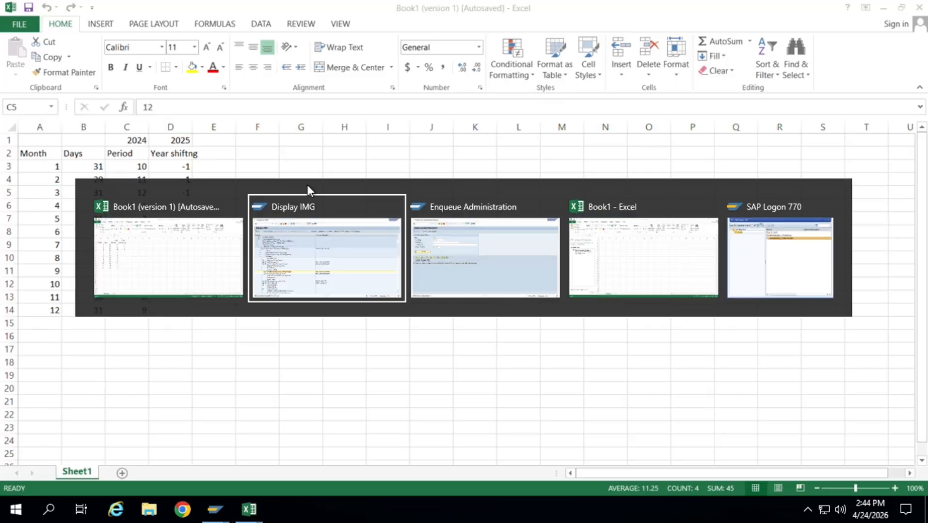
key("alt+Tab")
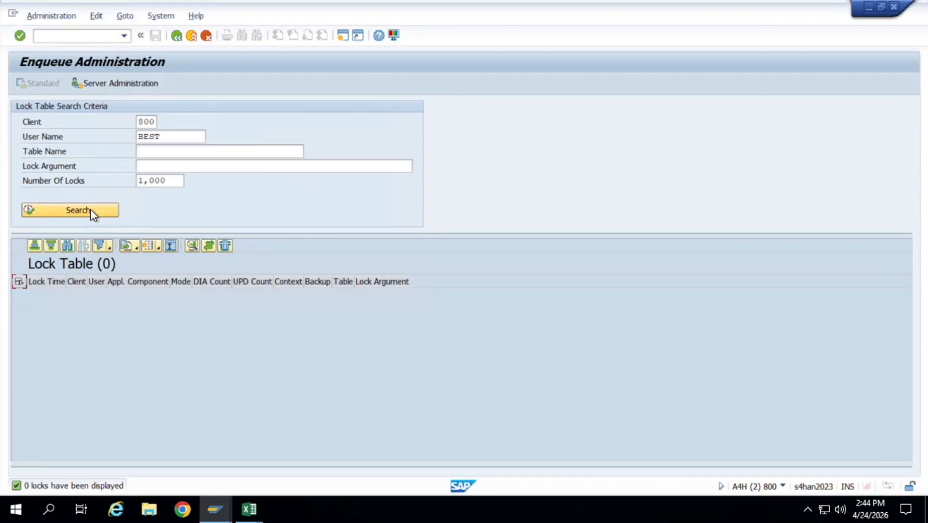
left_click(90, 210)
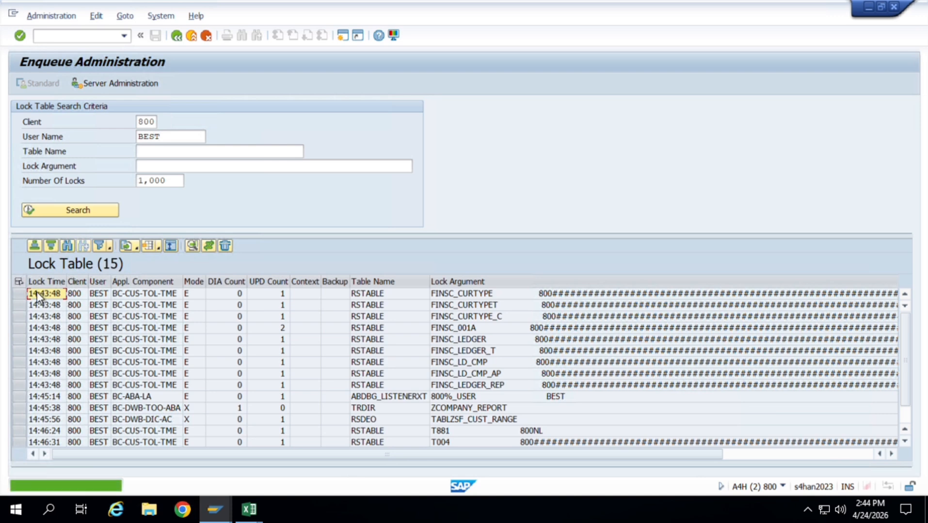
left_click(19, 282)
left_click(225, 245)
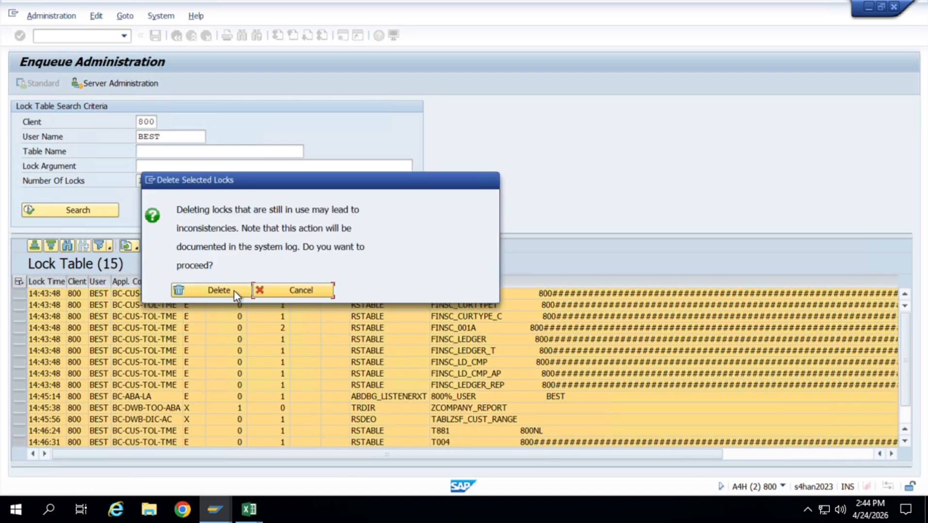
left_click(234, 291)
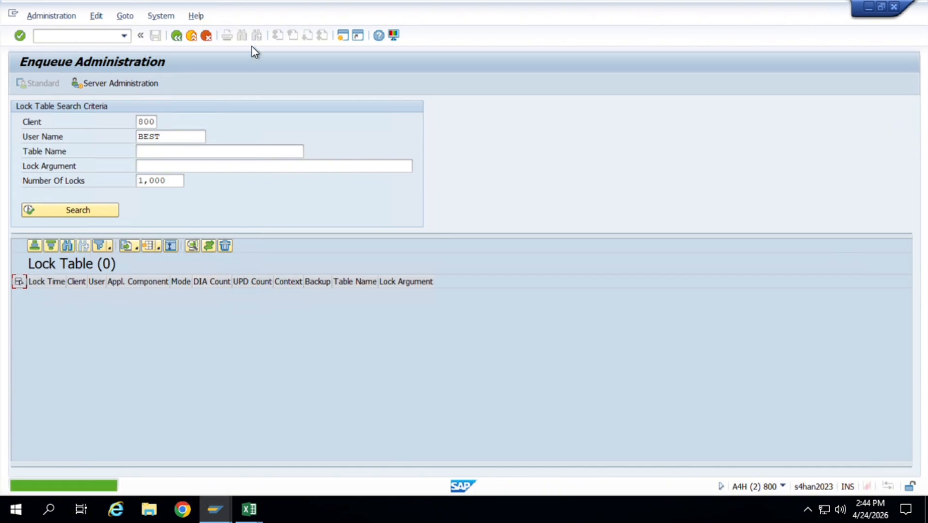
left_click(180, 40)
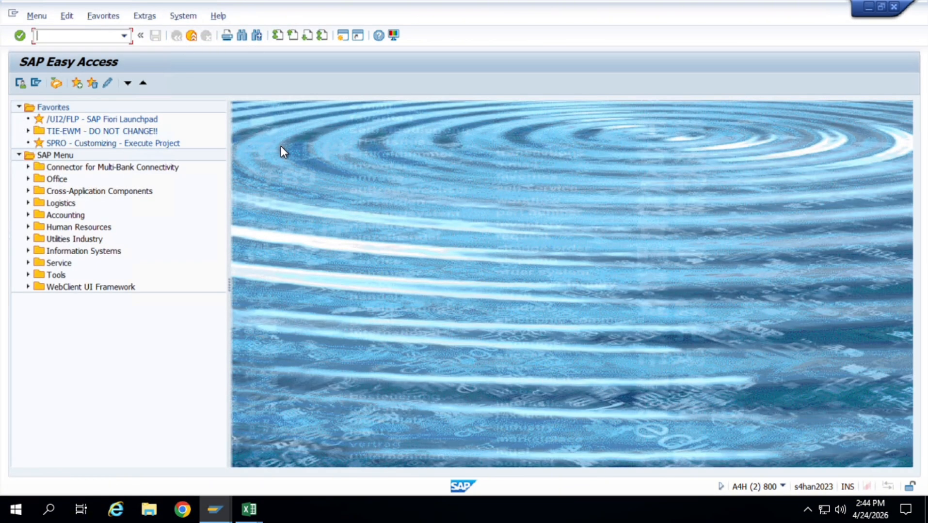
In the Implementation Guide session, open Define Tolerance Groups for Employees and position the overview at tolerance group JM01.
key("alt+Tab")
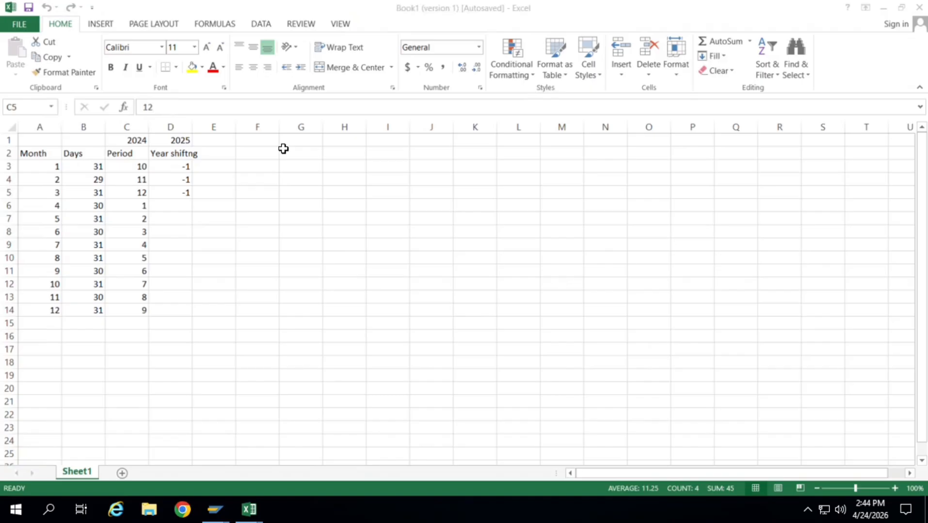
key("alt+Tab")
key("alt+Tab")
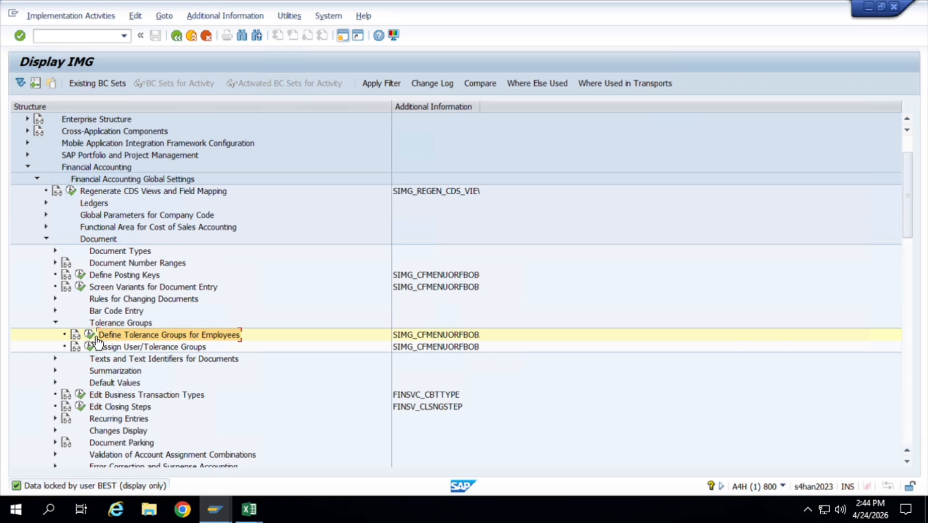
left_click(91, 335)
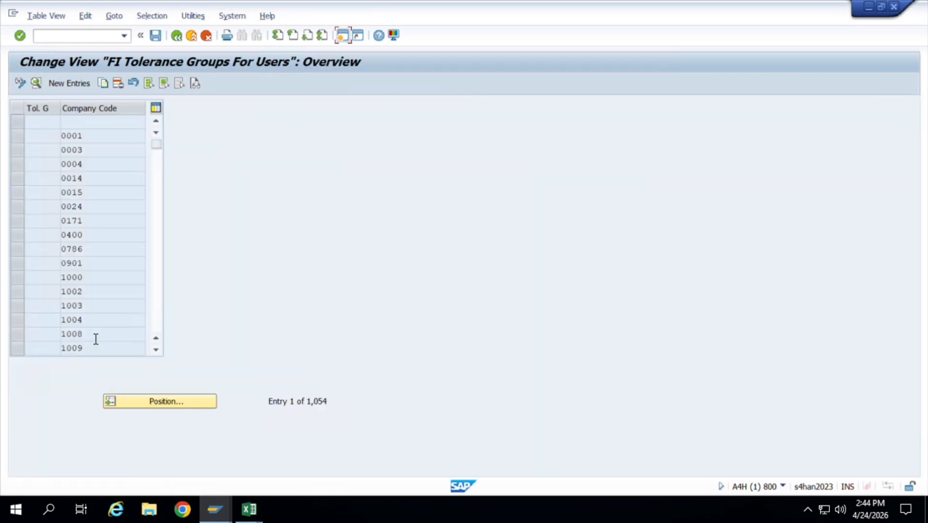
left_click(183, 404)
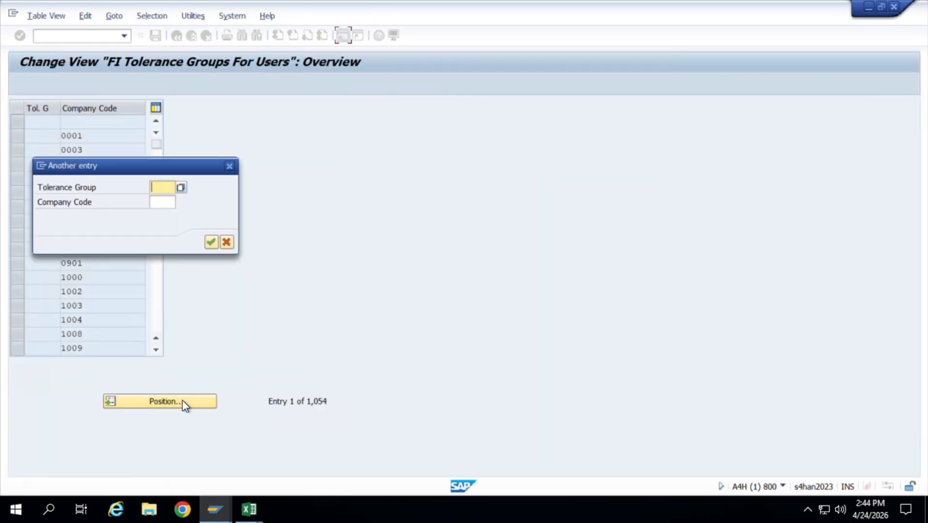
type("JM01")
key("Return")
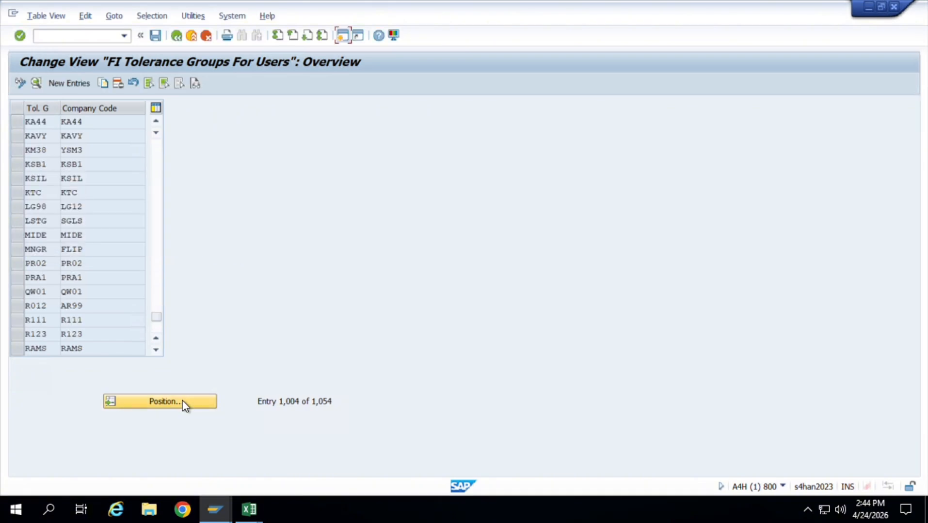
Start a new tolerance group entry for company code JT01, leaving the group name blank.
left_click(69, 83)
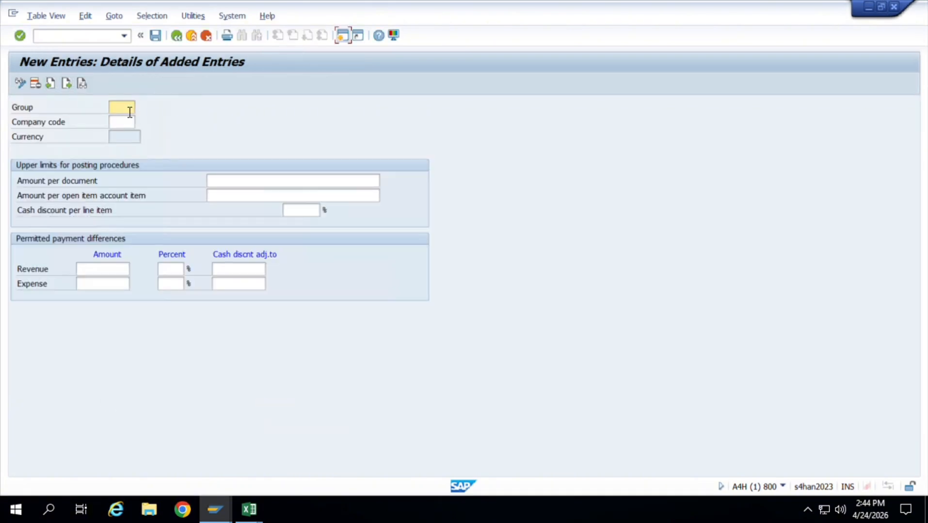
left_click(130, 112)
type("JT01")
key("BackSpace")
key("BackSpace")
key("BackSpace")
key("BackSpace")
left_click(124, 127)
type("JT01")
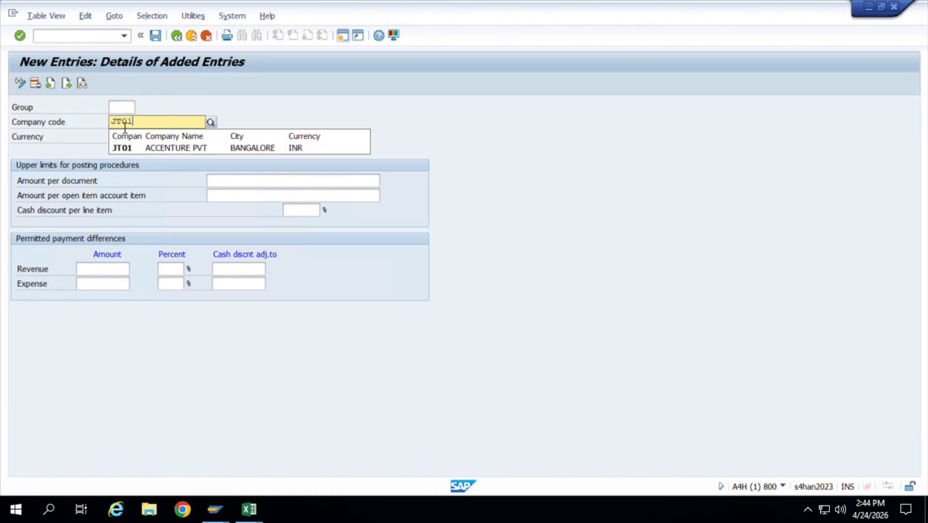
left_click(191, 145)
Set the amount per document and per open item account item to 500000, the cash discount per line item to 5%, and save the entry.
left_click(308, 187)
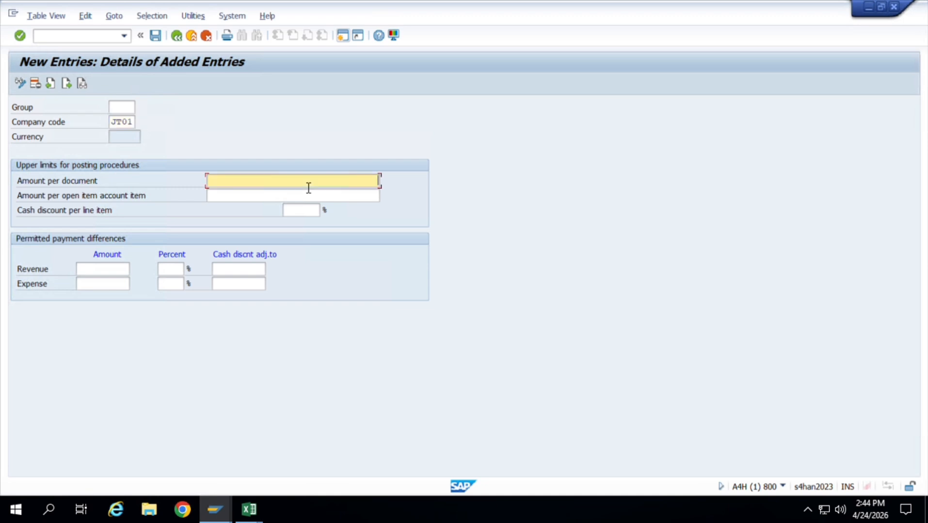
type("500000")
key("Tab")
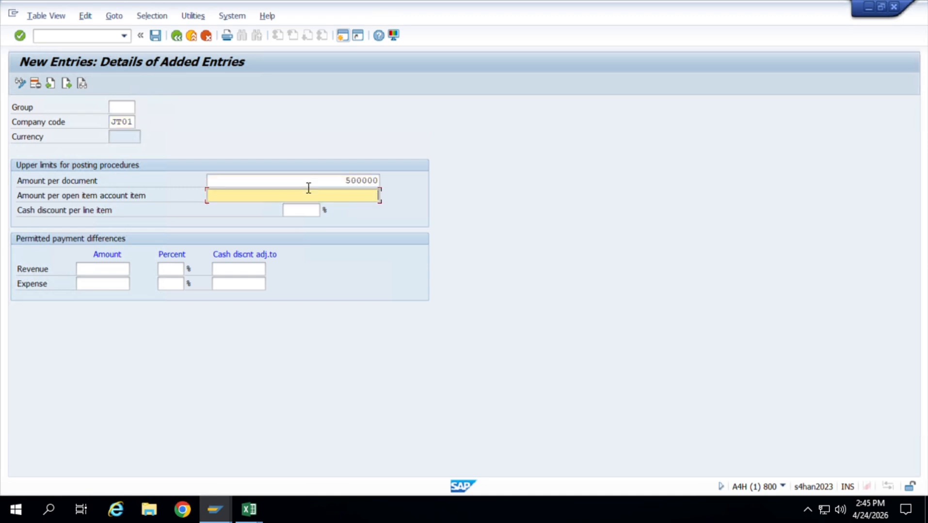
type("5")
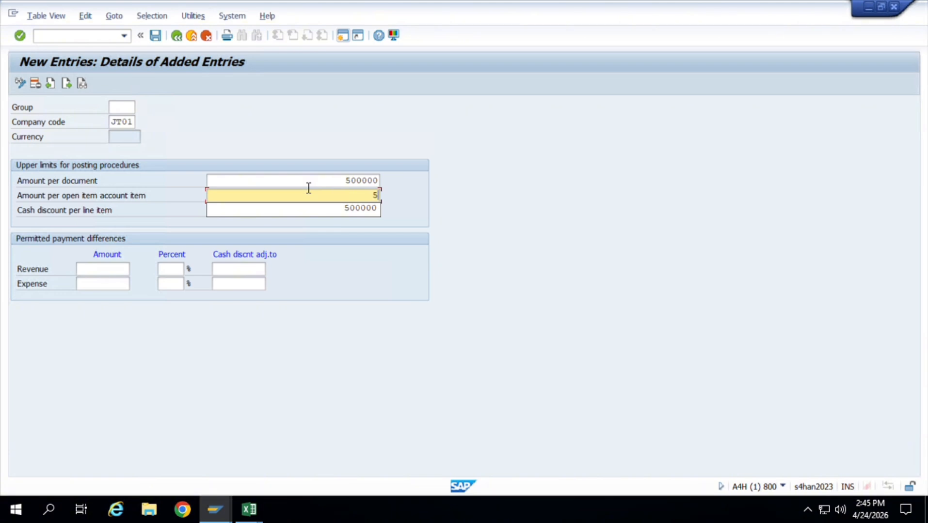
key("Down")
key("Return")
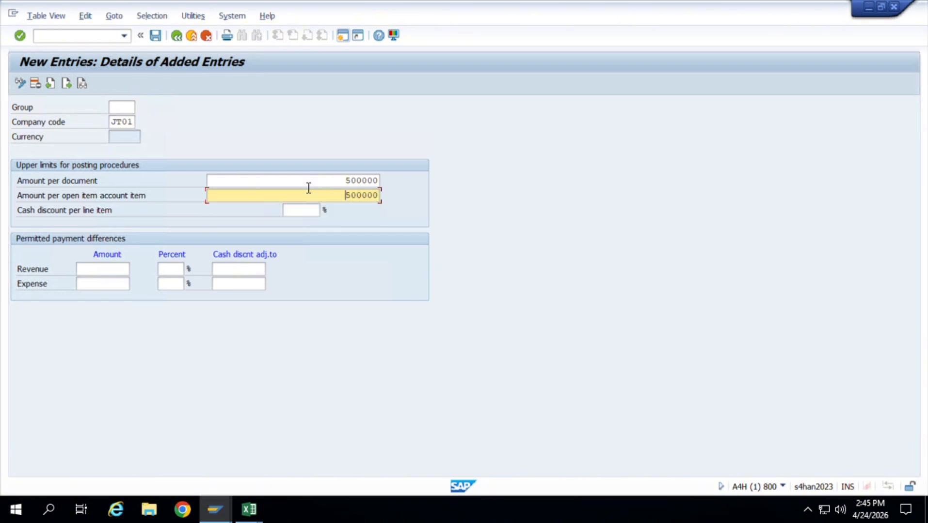
left_click(313, 213)
type("5")
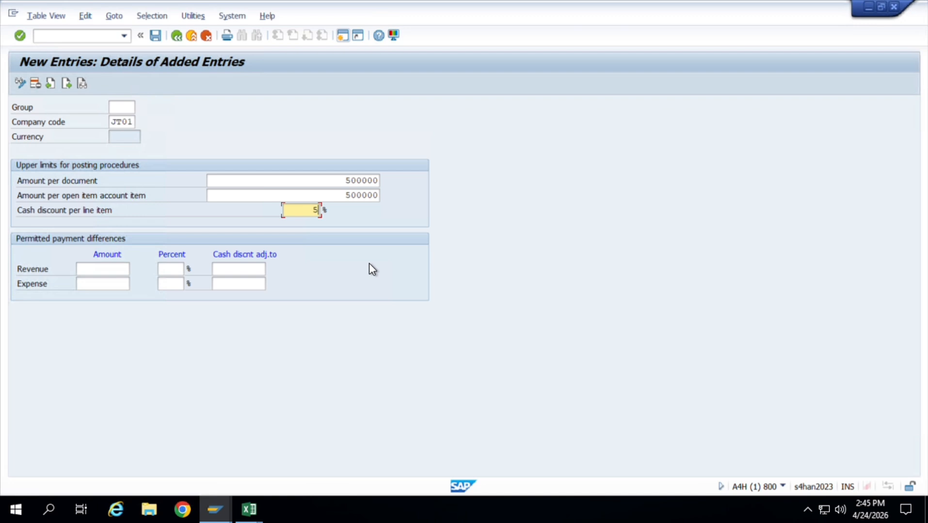
key("ctrl+s")
key("Return")
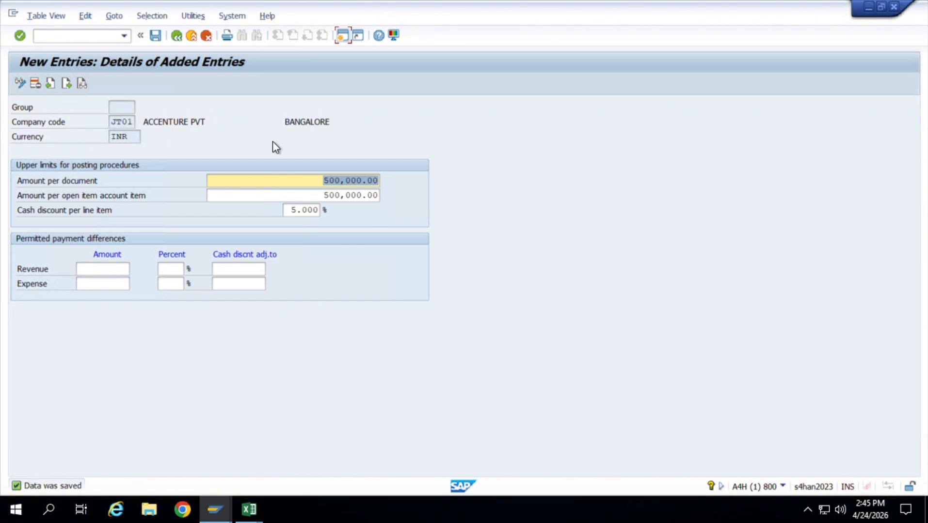
Return to the Implementation Guide and collapse the Tolerance Groups, Document, Financial Accounting Global Settings and Financial Accounting nodes.
left_click(179, 41)
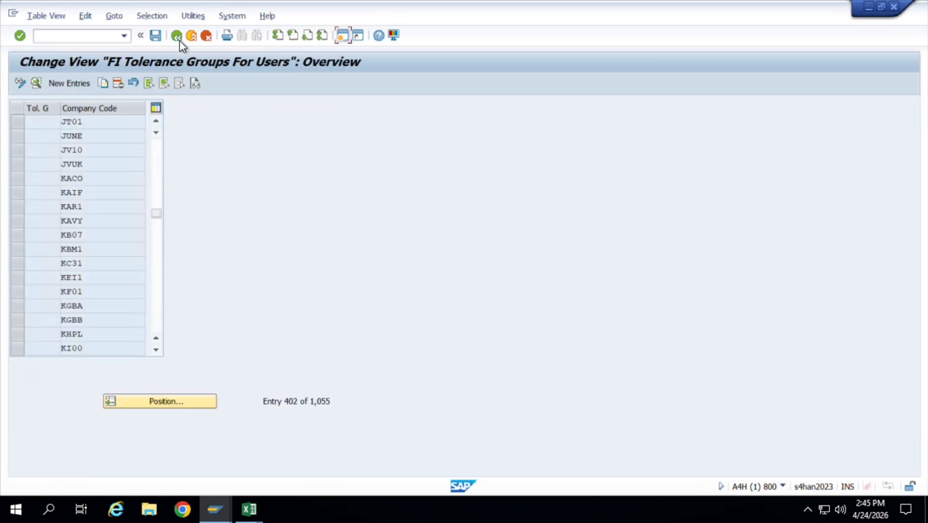
left_click(179, 41)
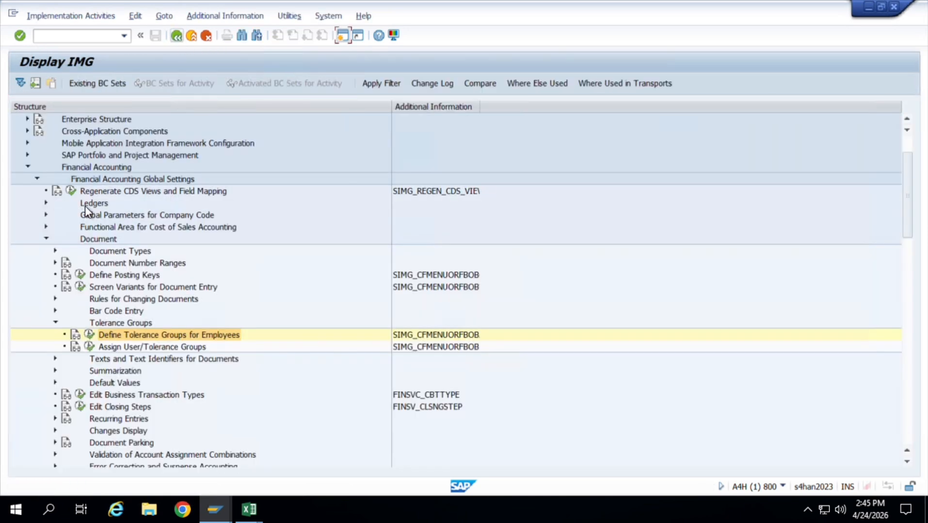
left_click(56, 322)
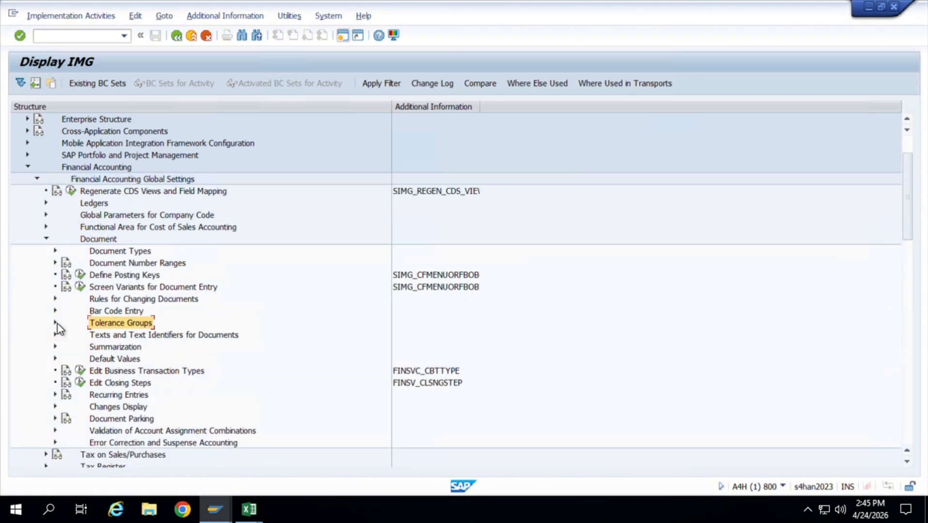
left_click(47, 239)
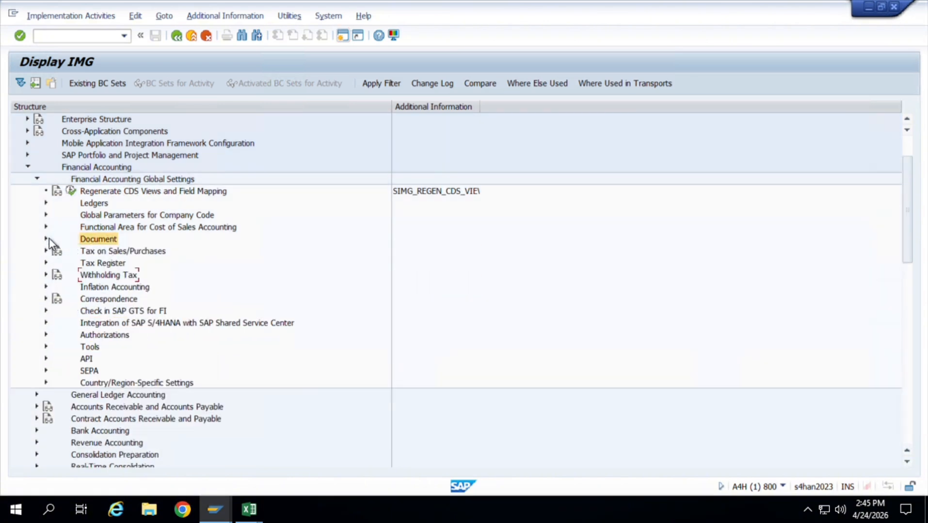
left_click(38, 179)
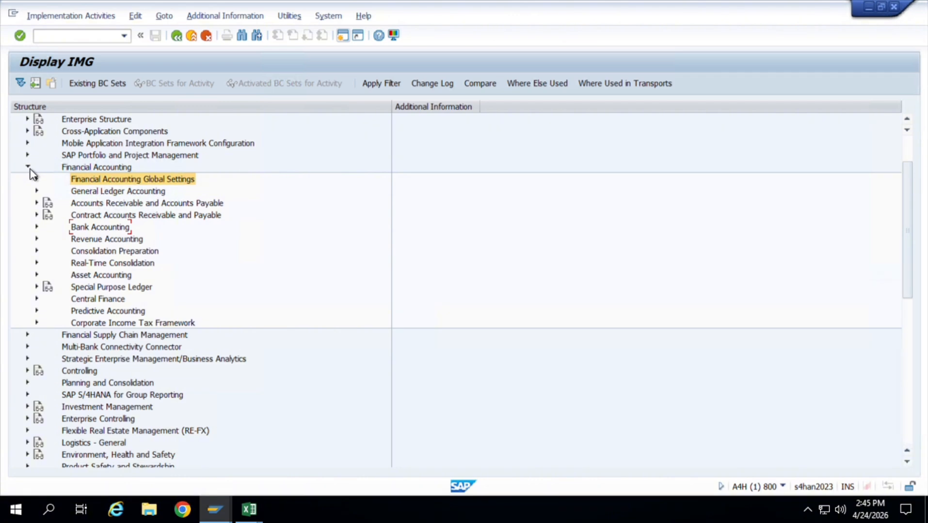
left_click(28, 167)
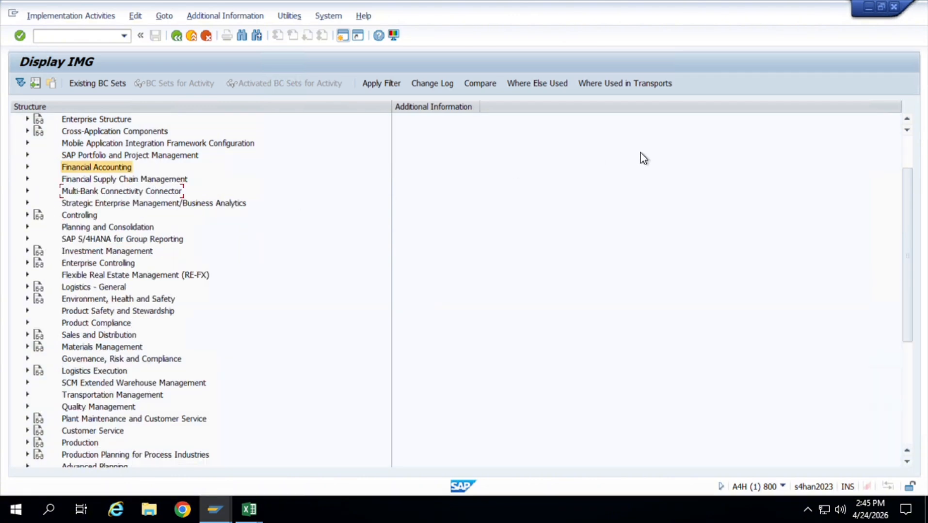